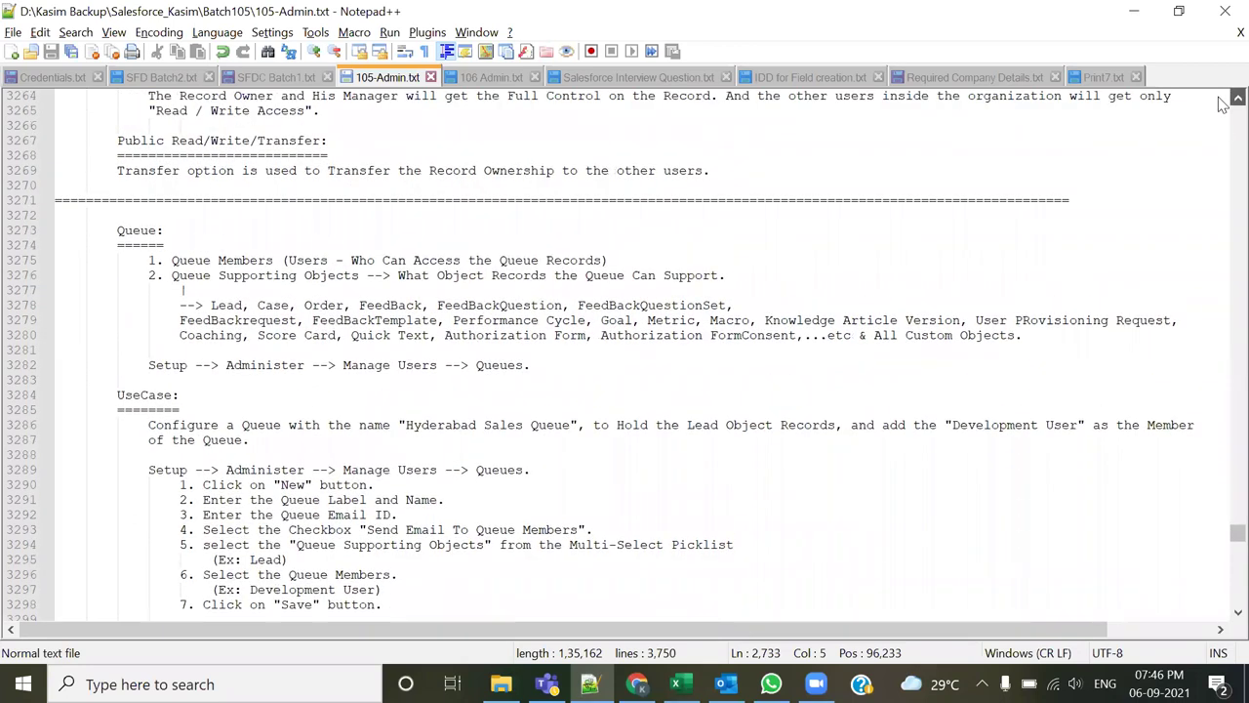
Step: Find the Dashboard Components section in the 105-Admin.txt notes
{"action": "scroll", "coordinate": [1223, 104], "scroll_direction": "up", "scroll_amount": 19}
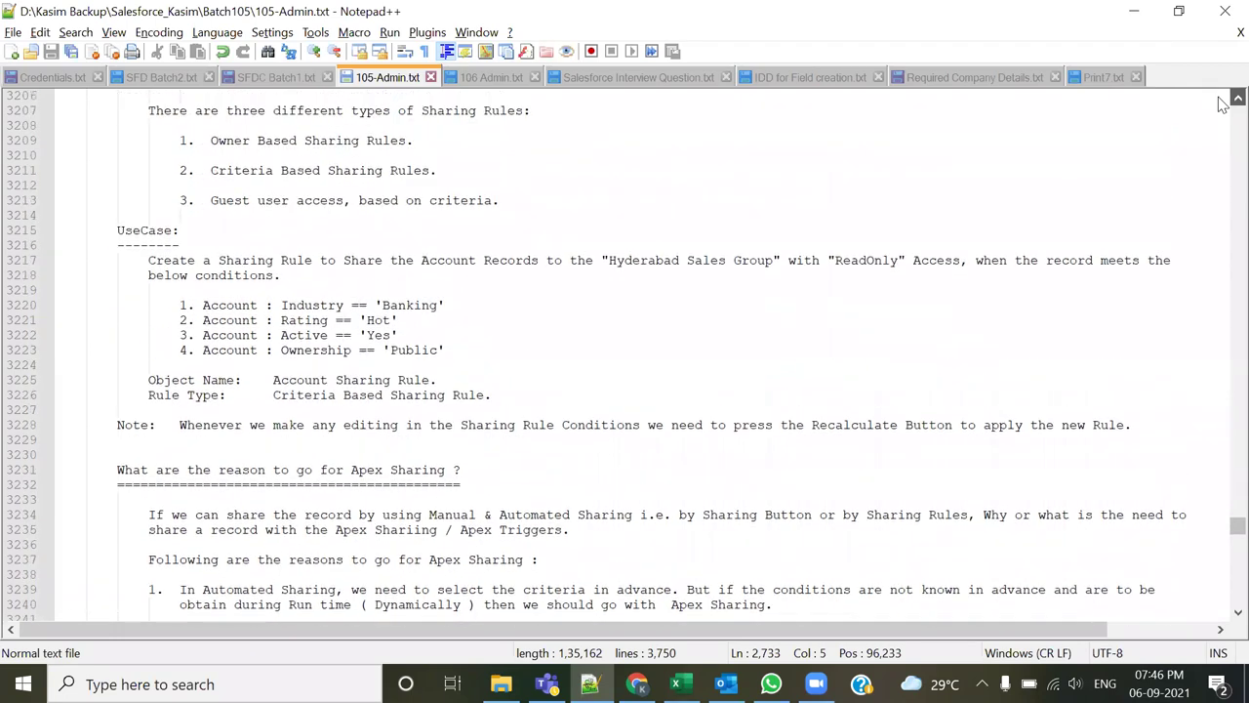
{"action": "scroll", "coordinate": [1223, 104], "scroll_direction": "up", "scroll_amount": 1}
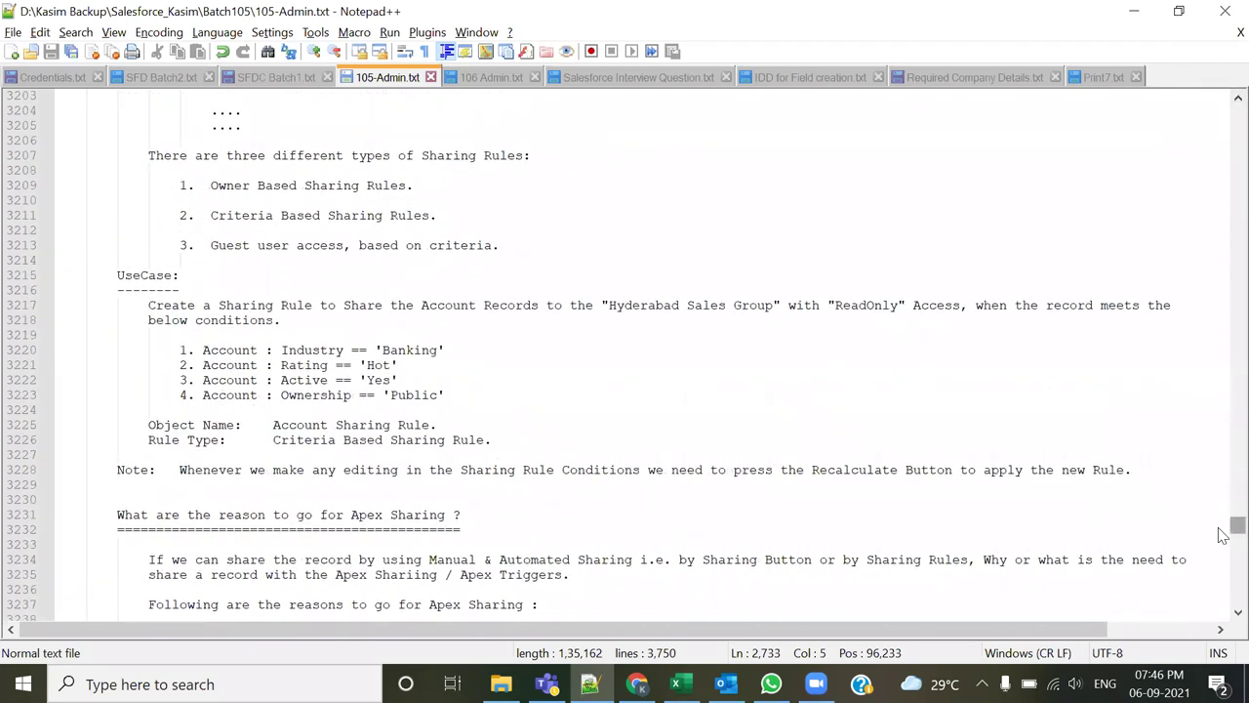
{"action": "scroll", "coordinate": [1223, 527], "scroll_direction": "up", "scroll_amount": 20}
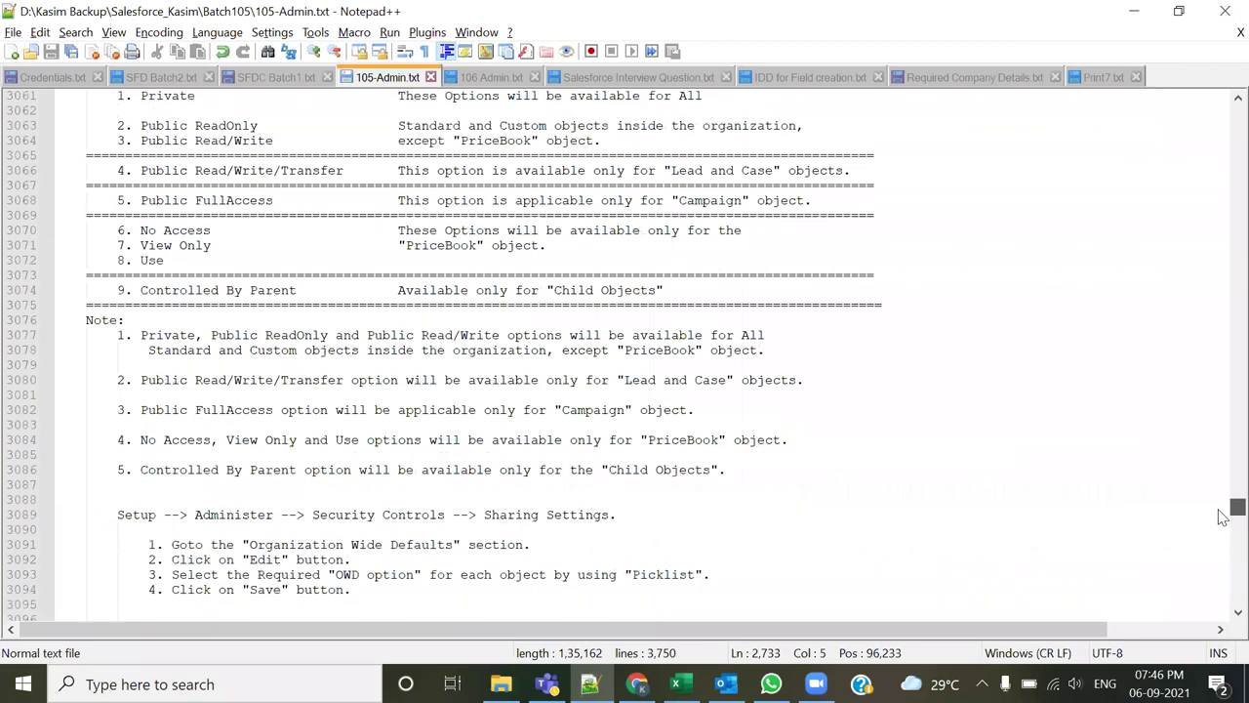
{"action": "scroll", "coordinate": [1222, 486], "scroll_direction": "up", "scroll_amount": 20}
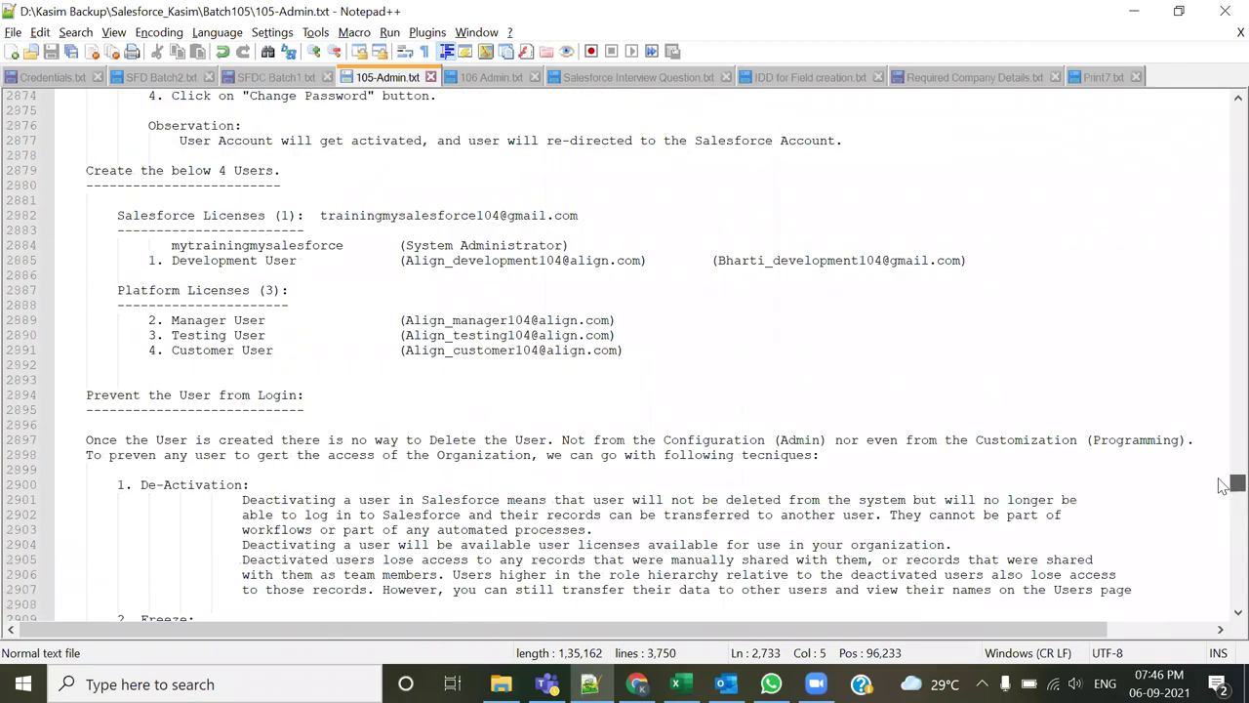
{"action": "scroll", "coordinate": [1223, 486], "scroll_direction": "up", "scroll_amount": 20}
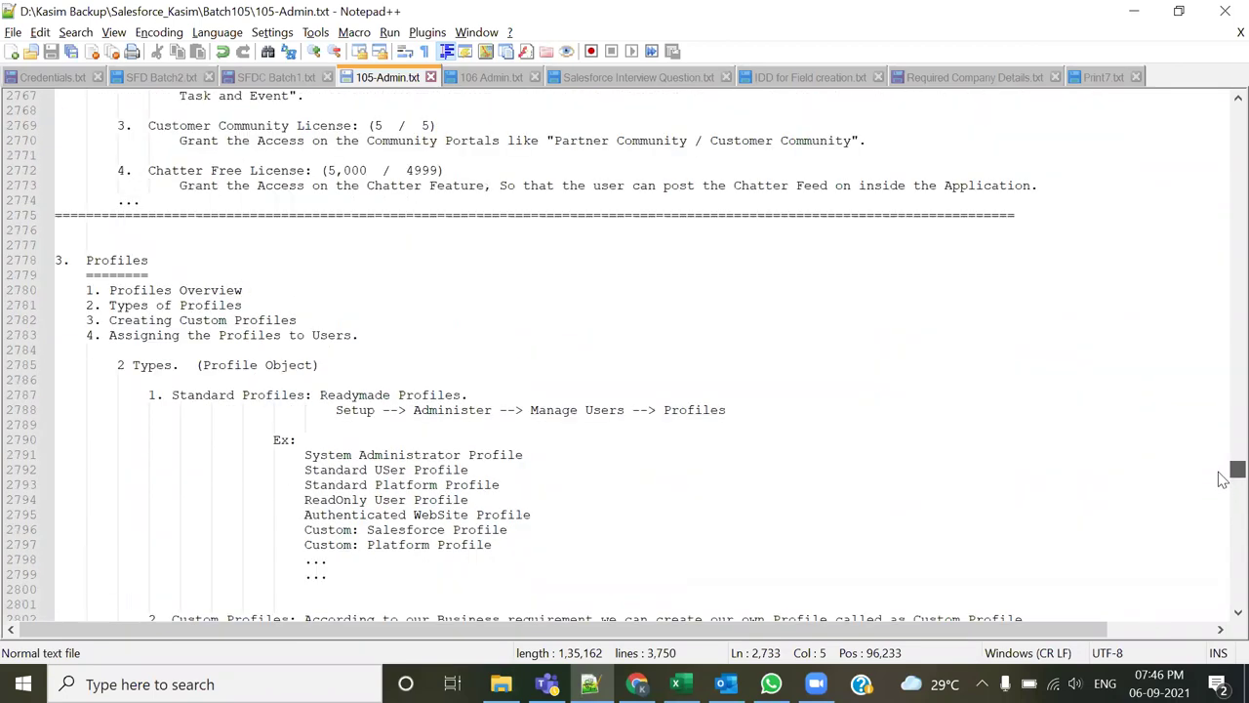
{"action": "scroll", "coordinate": [1223, 461], "scroll_direction": "up", "scroll_amount": 20}
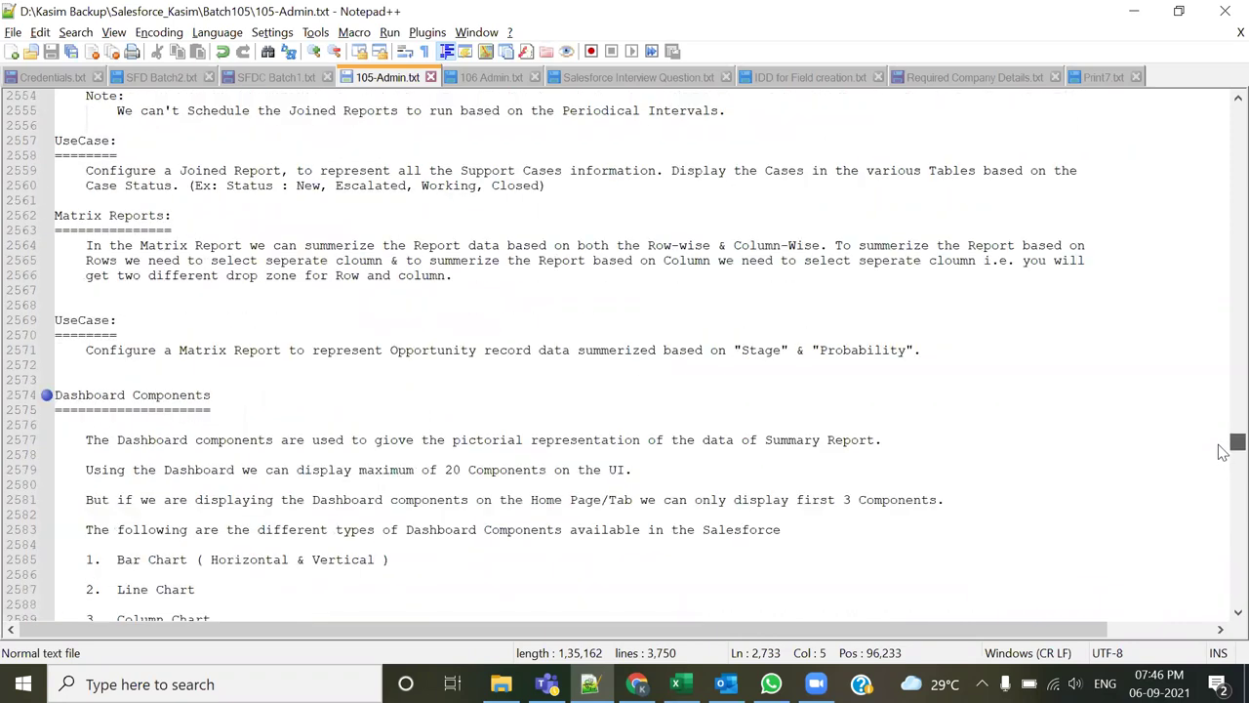
{"action": "scroll", "coordinate": [771, 446], "scroll_direction": "down", "scroll_amount": 3}
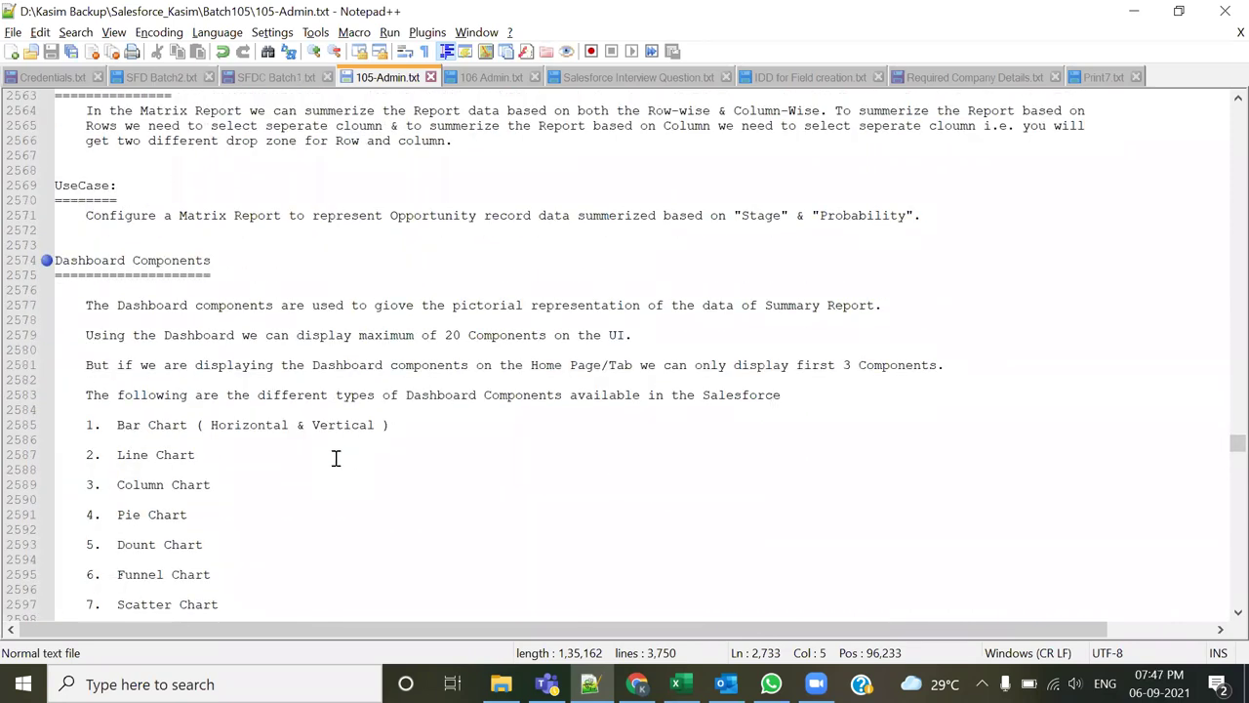
Step: Switch to Salesforce in Chrome and review the reports in the Align HR Reports folder
{"action": "left_click", "coordinate": [634, 680]}
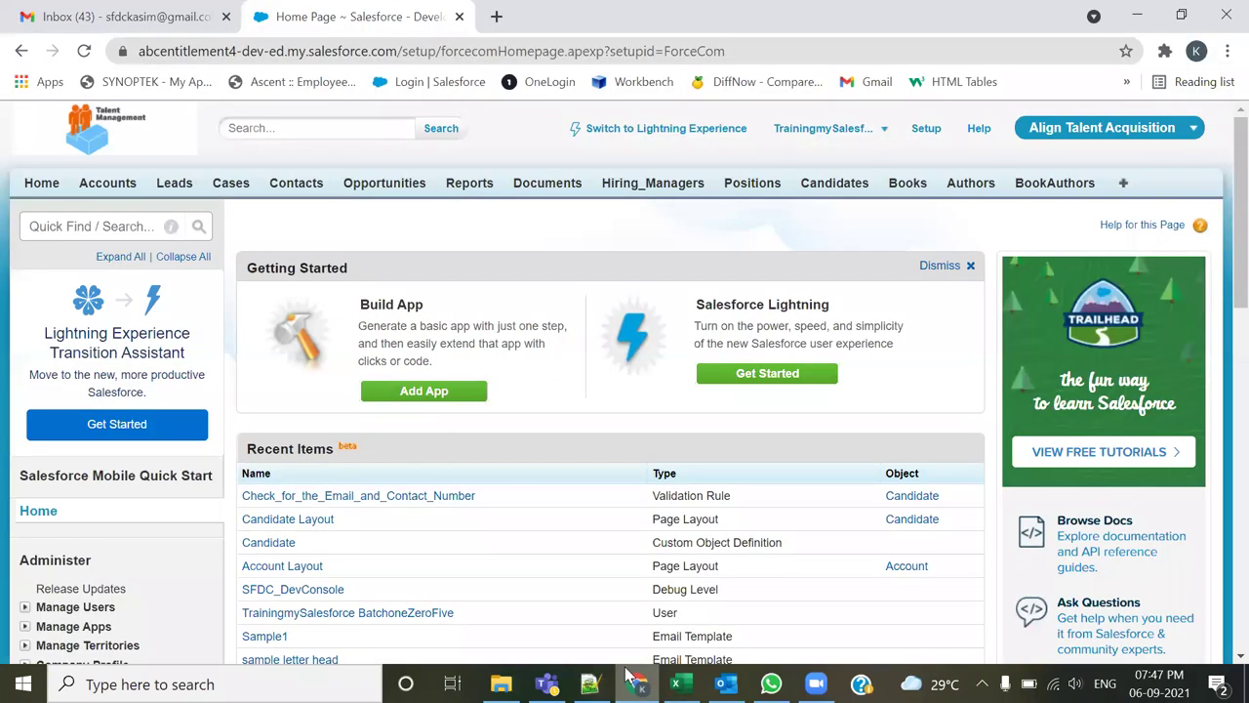
{"action": "left_click", "coordinate": [468, 190]}
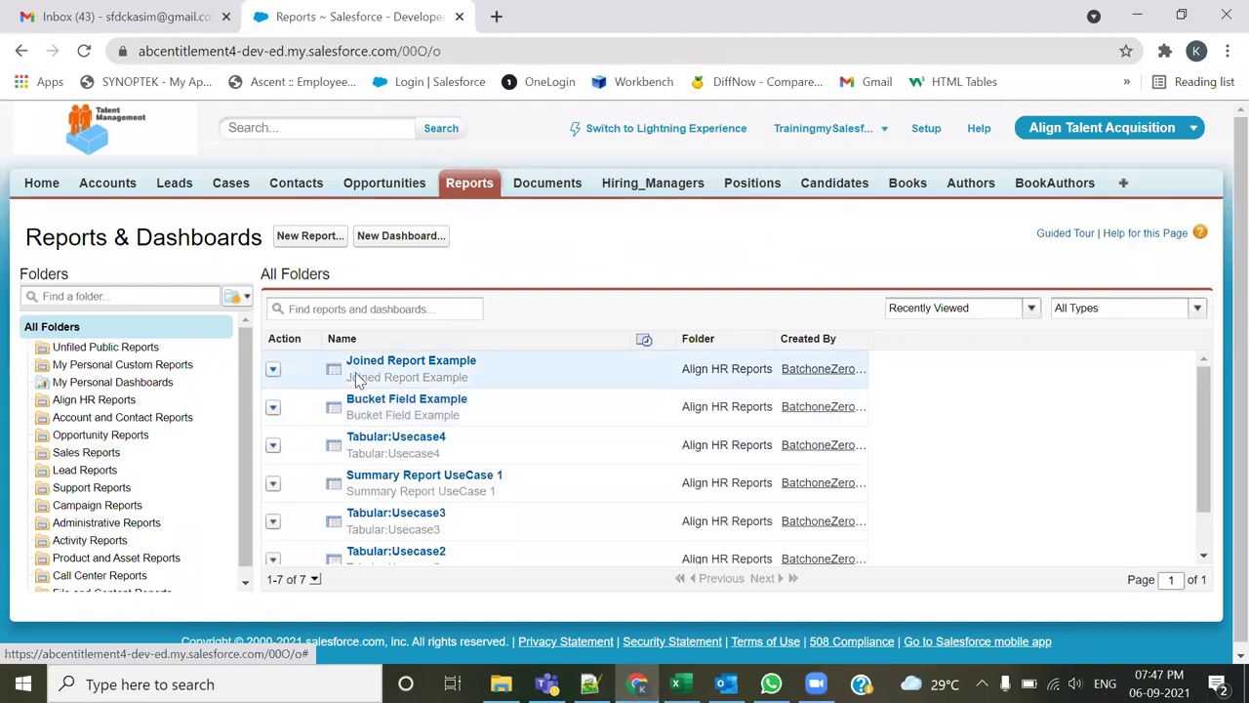
{"action": "left_click", "coordinate": [117, 400]}
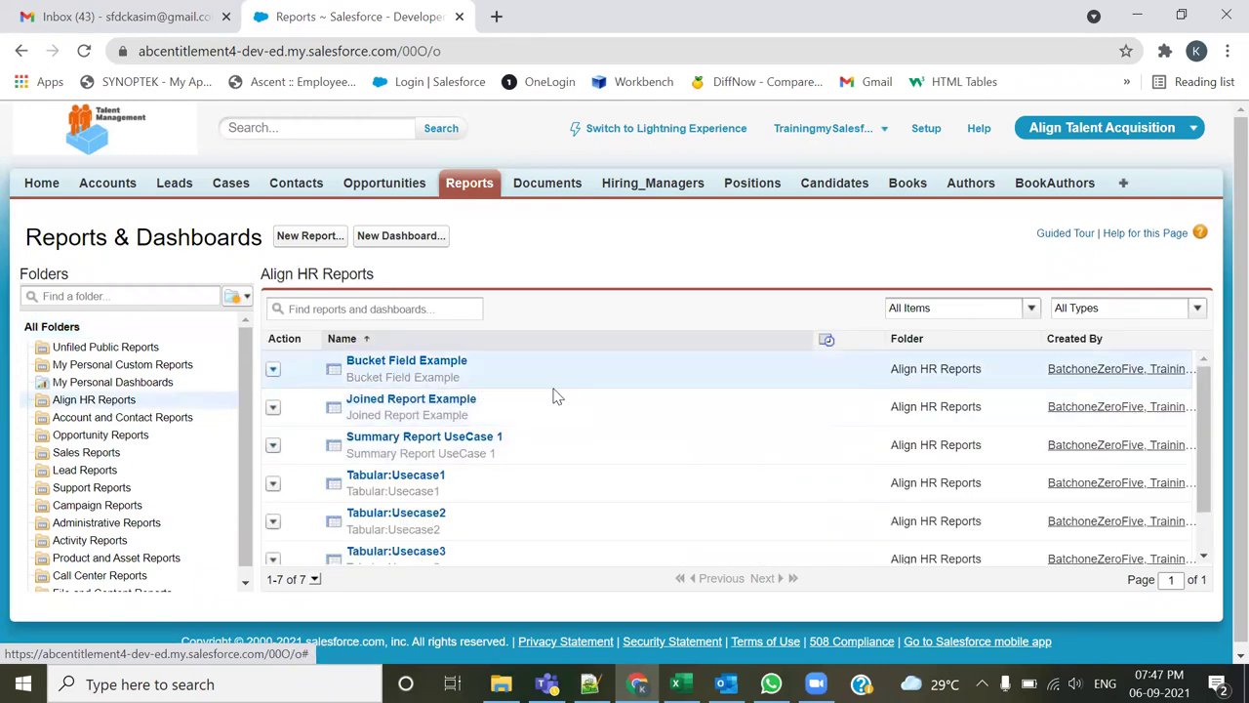
{"action": "scroll", "coordinate": [558, 397], "scroll_direction": "down", "scroll_amount": 1}
{"action": "scroll", "coordinate": [556, 400], "scroll_direction": "down", "scroll_amount": 2}
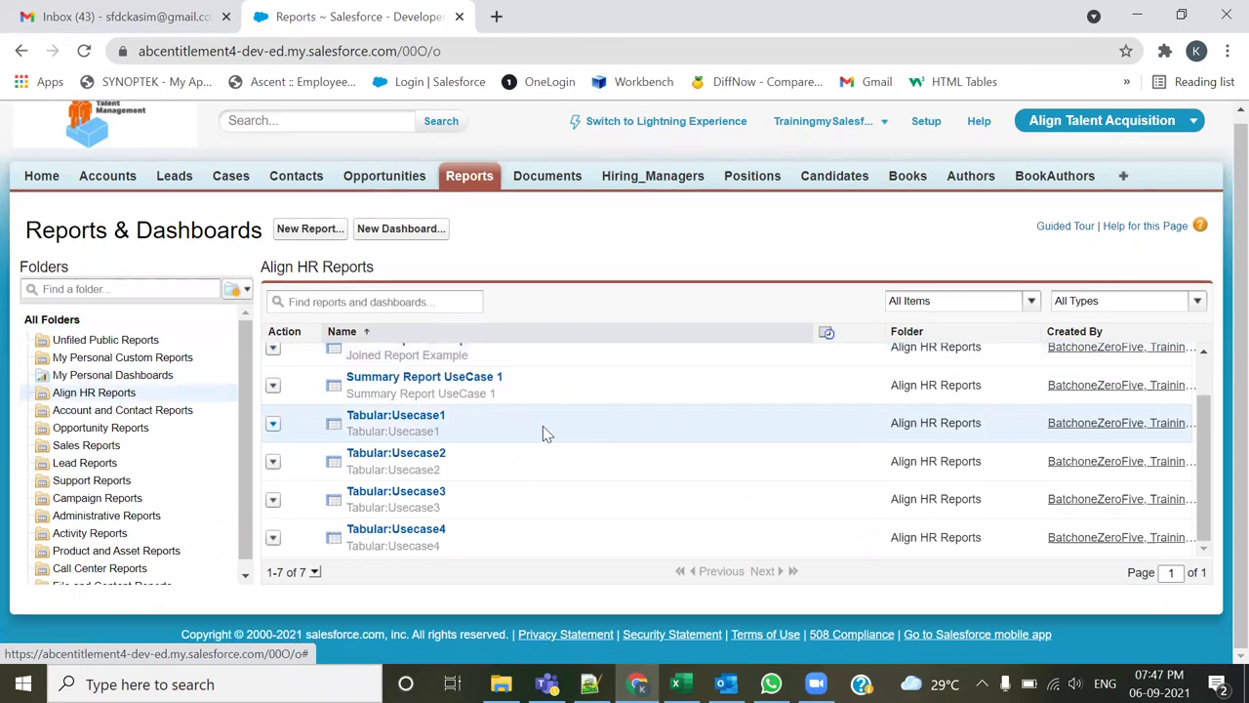
{"action": "scroll", "coordinate": [429, 444], "scroll_direction": "up", "scroll_amount": 3}
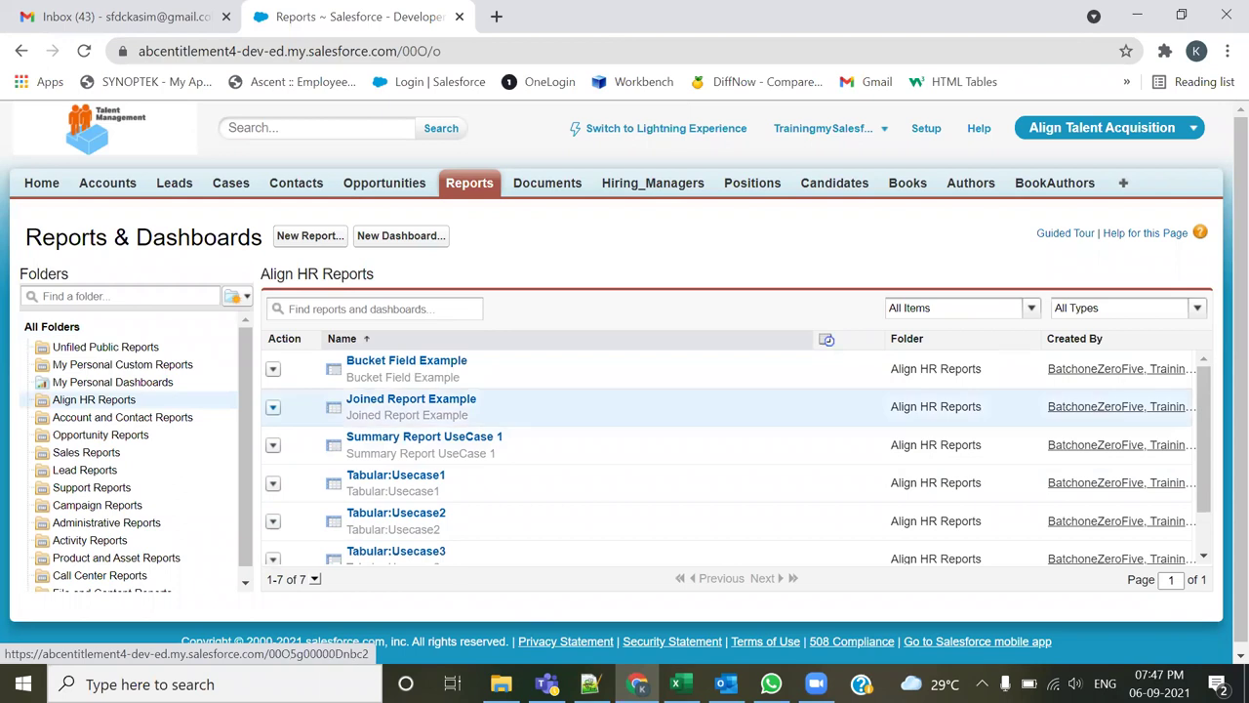
Step: Switch to the Notepad++ notes and read the Dashboard Components introduction, highlighting its opening sentence and the term "Dashboard components"
{"action": "key", "text": "alt+Tab"}
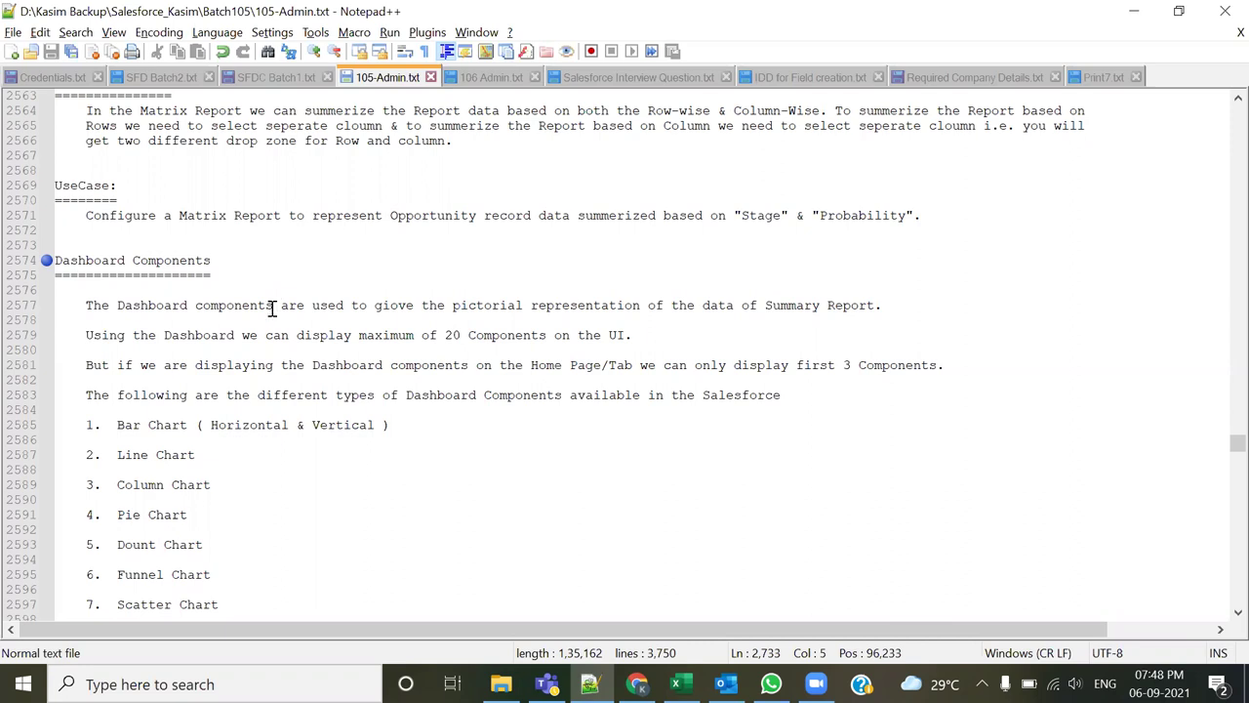
{"action": "left_click_drag", "start_coordinate": [86, 306], "coordinate": [523, 305]}
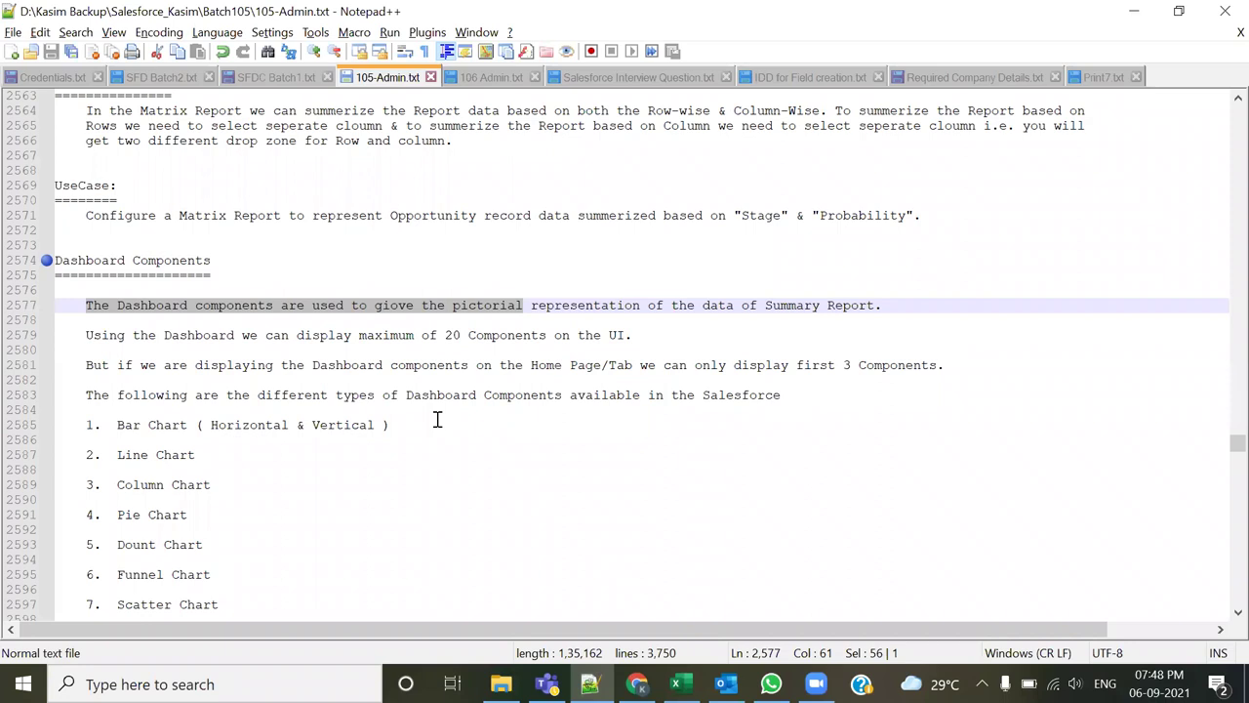
{"action": "left_click", "coordinate": [171, 337]}
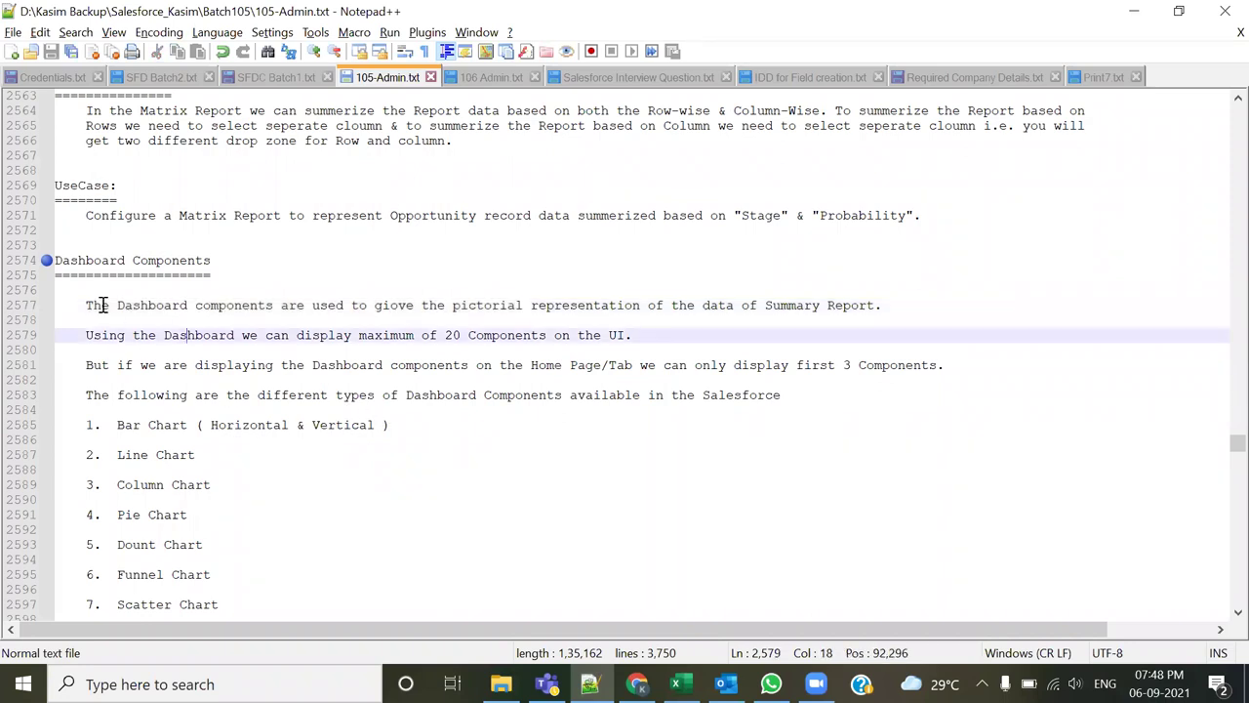
{"action": "left_click_drag", "start_coordinate": [117, 305], "coordinate": [273, 308]}
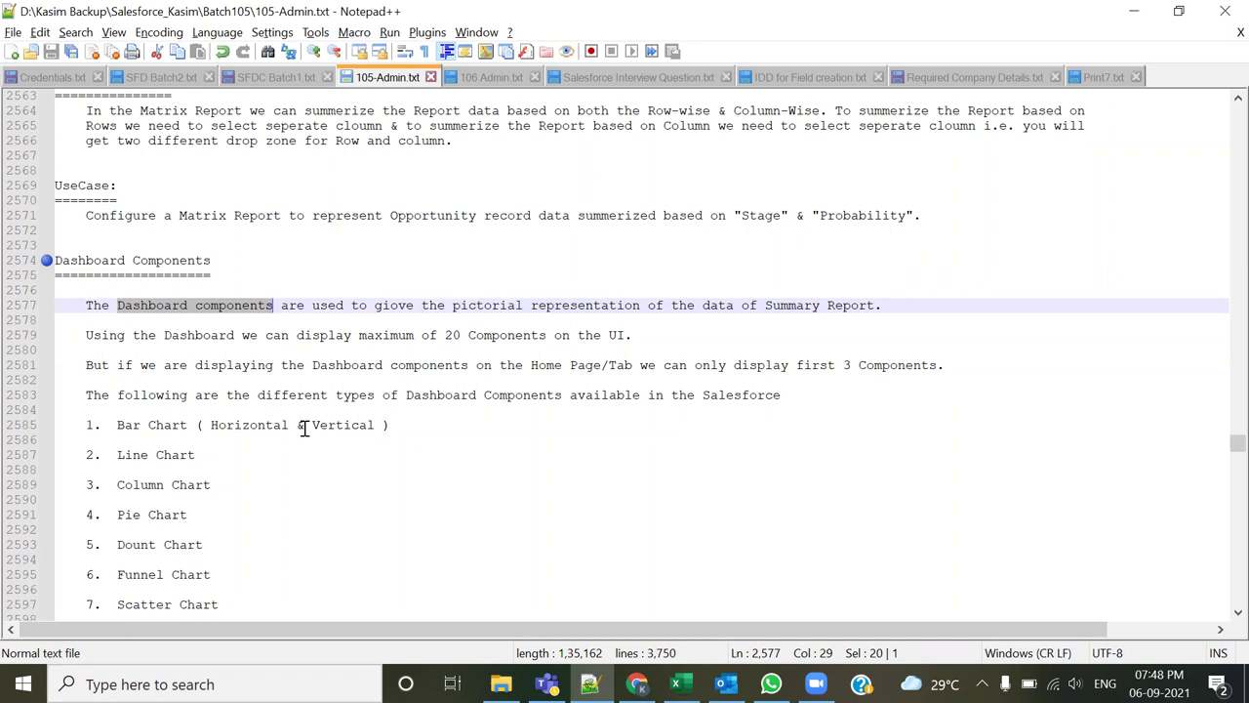
{"action": "scroll", "coordinate": [306, 430], "scroll_direction": "down", "scroll_amount": 1}
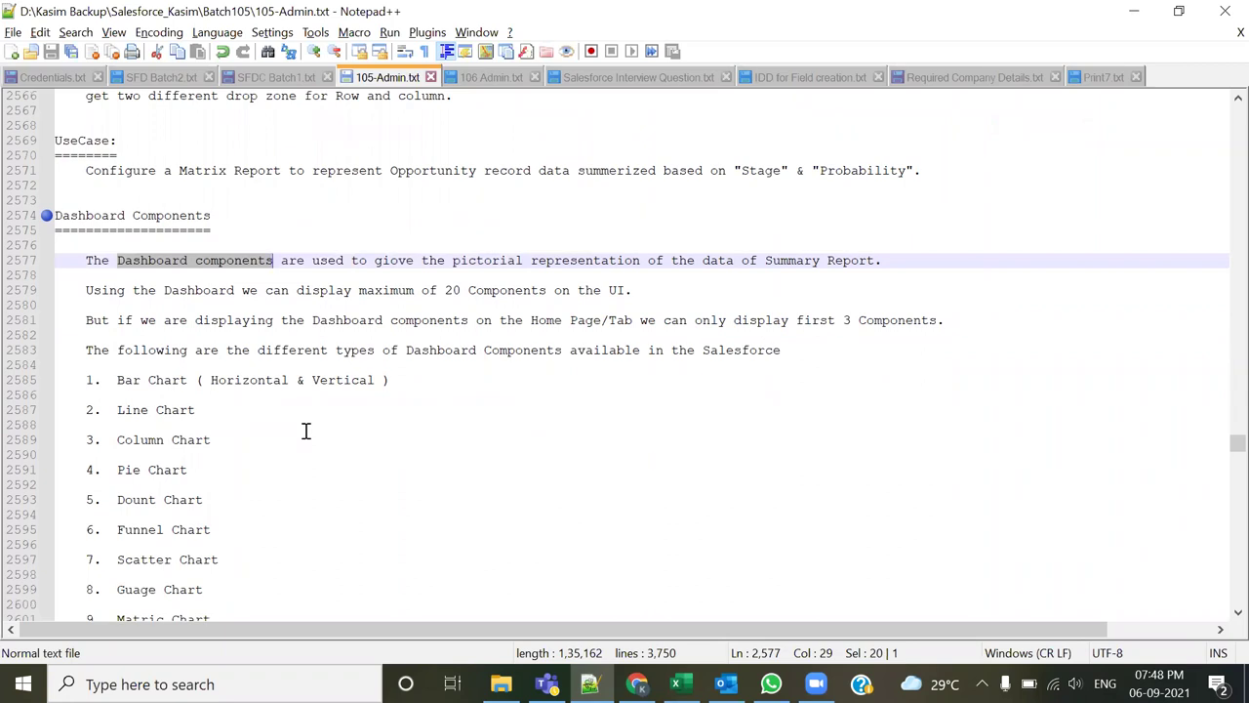
{"action": "scroll", "coordinate": [293, 508], "scroll_direction": "down", "scroll_amount": 3}
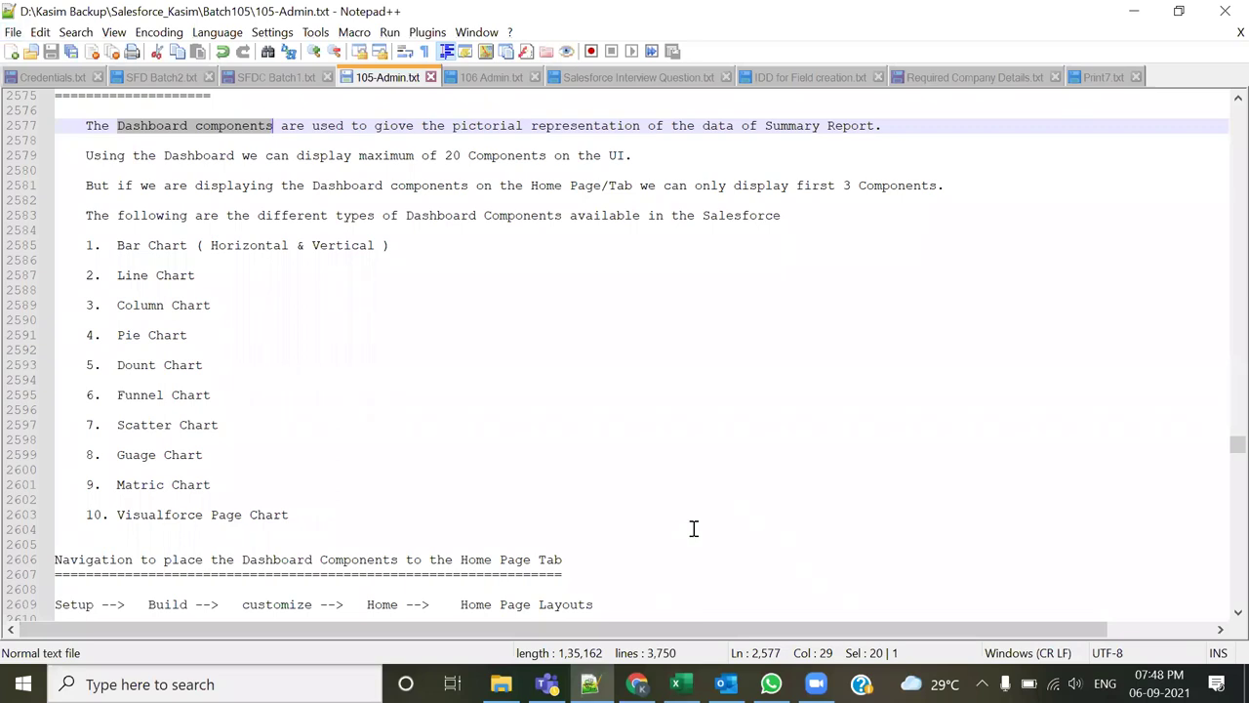
Step: Switch to Salesforce in Chrome and open a new blank dashboard in the editor, postponing the guided tour
{"action": "key", "text": "alt+Tab"}
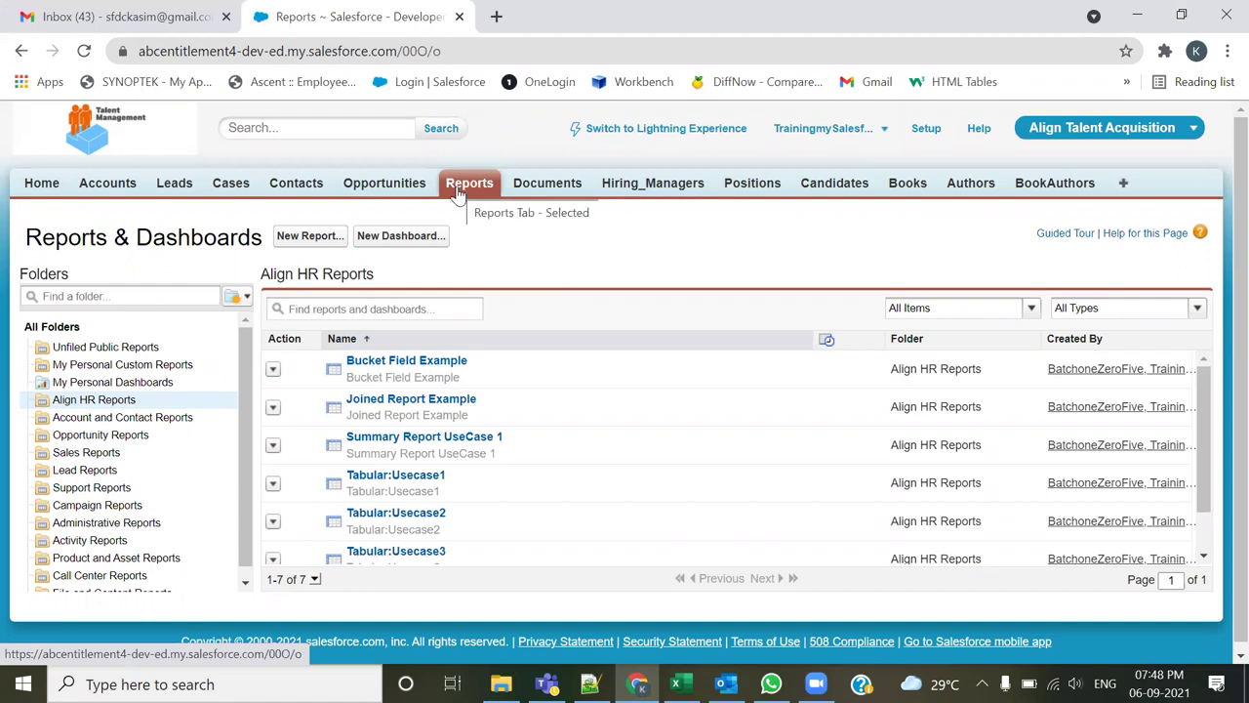
{"action": "left_click", "coordinate": [397, 246]}
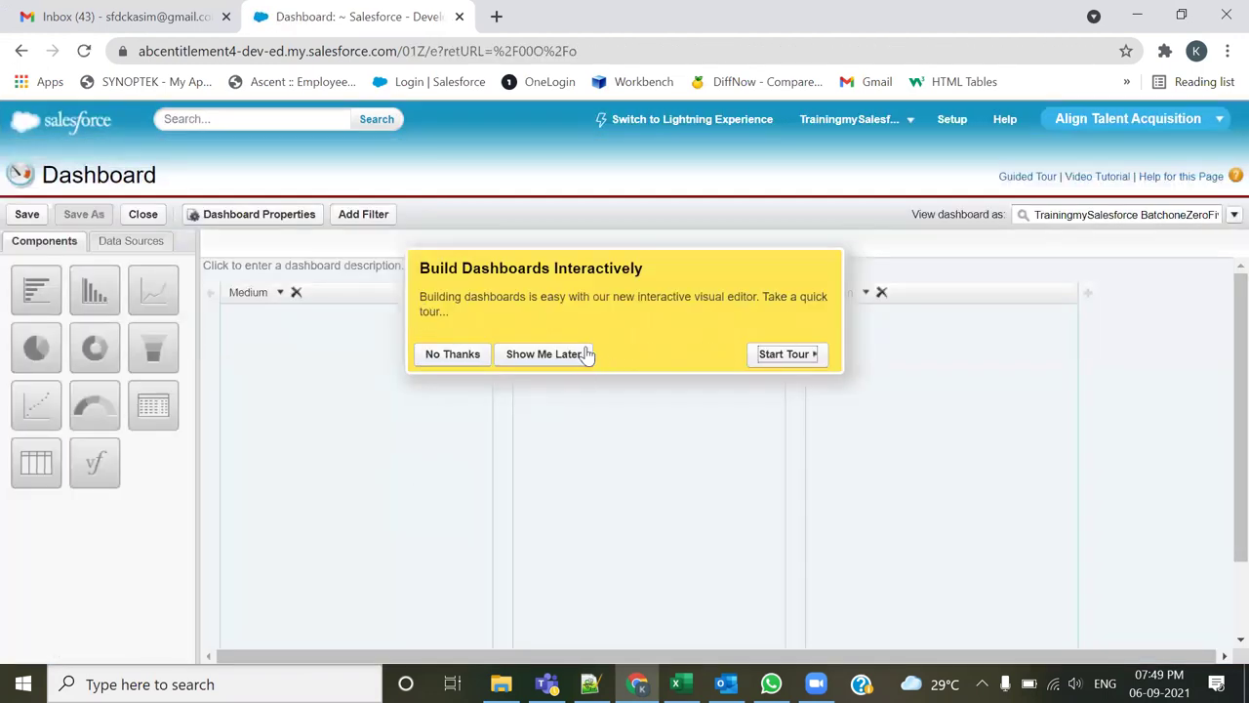
{"action": "left_click", "coordinate": [583, 354]}
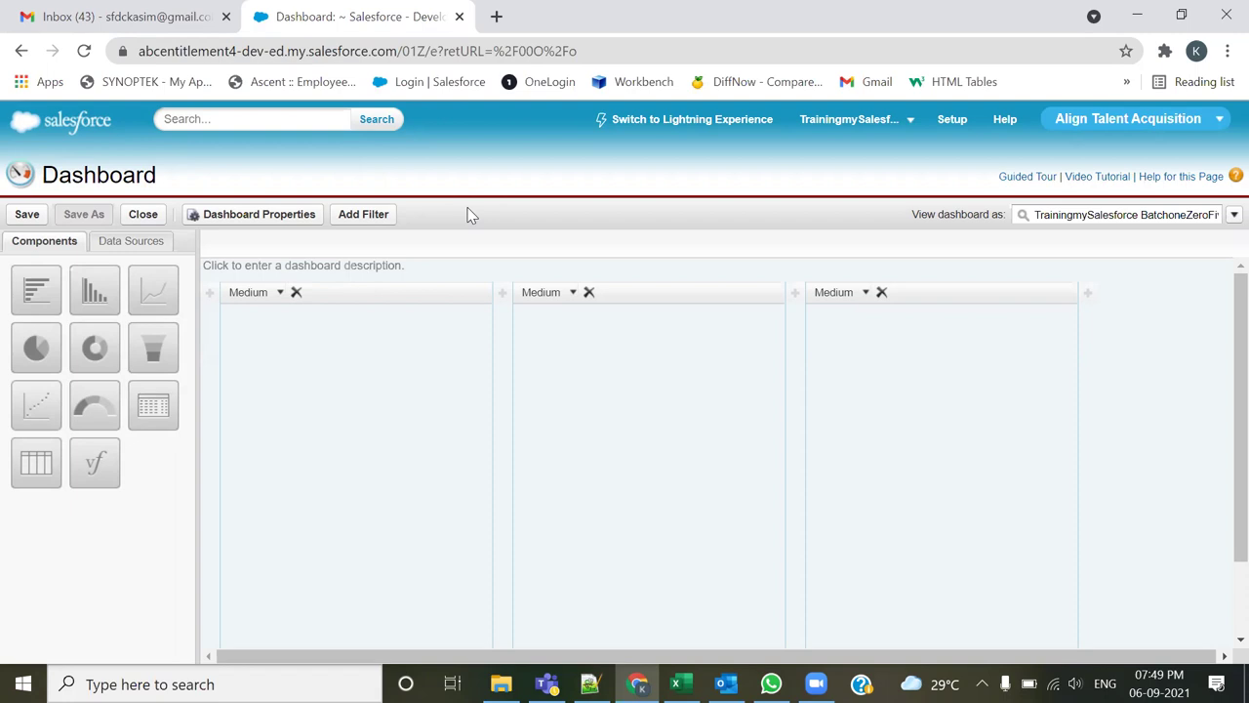
{"action": "left_click", "coordinate": [22, 51]}
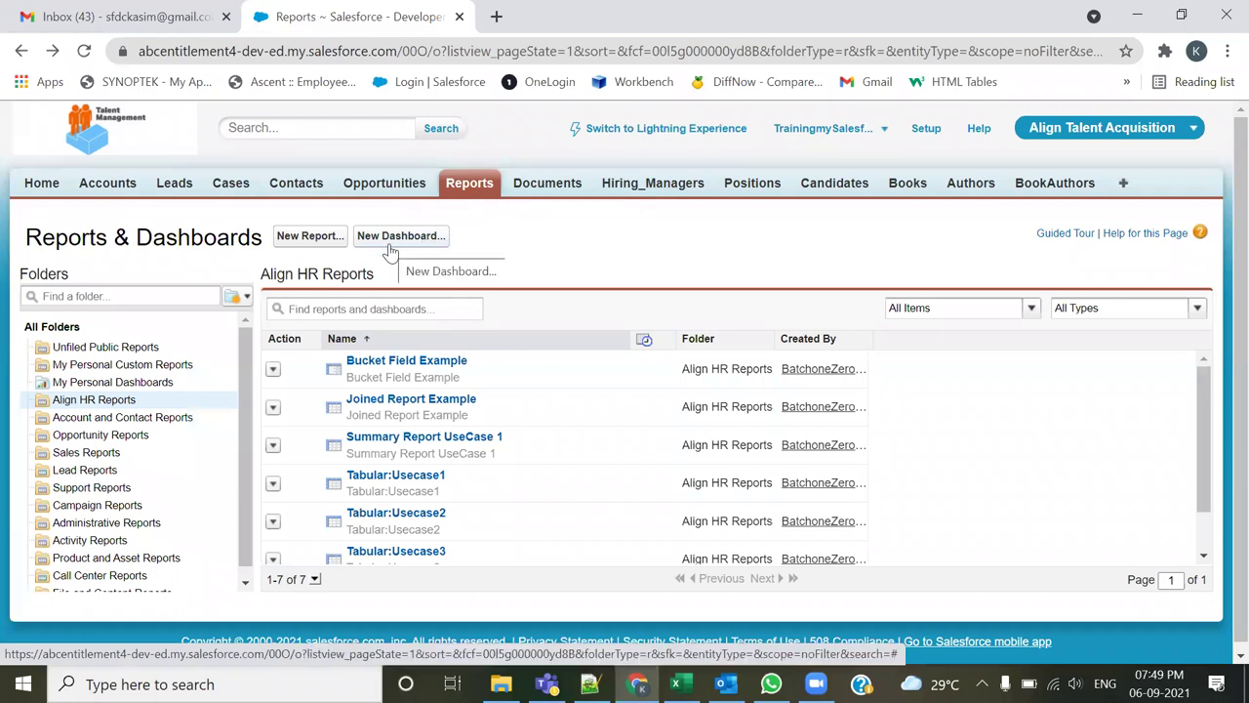
{"action": "left_click", "coordinate": [402, 237]}
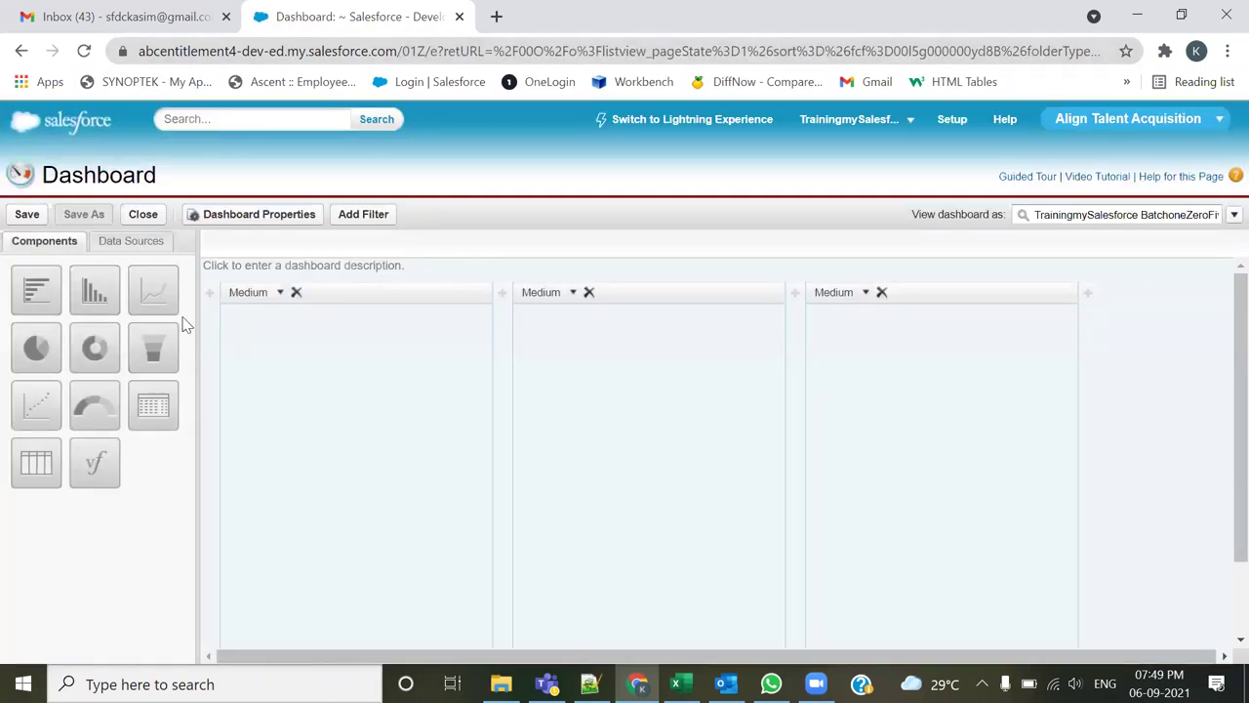
{"action": "left_click", "coordinate": [423, 54]}
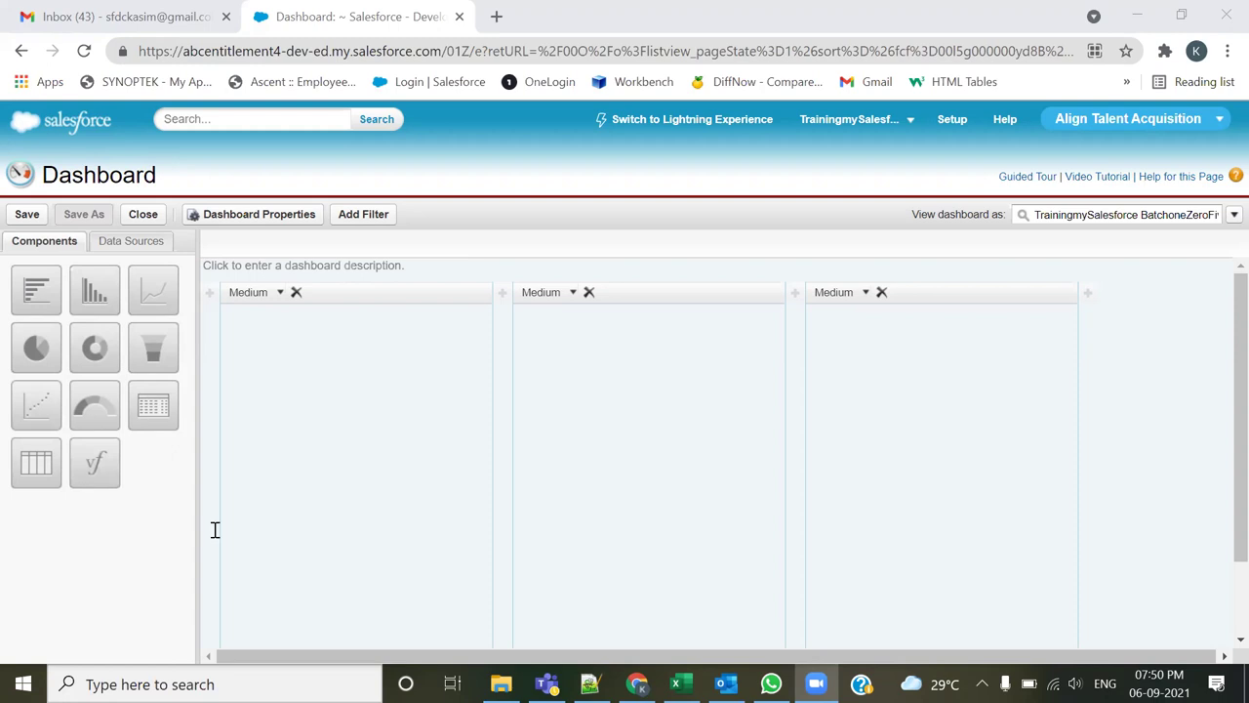
Step: Switch to the Notepad++ notes and highlight the "Bar Chart ( Horizontal & Vertical )" entry in the component list
{"action": "key", "text": "alt+Tab"}
{"action": "left_click_drag", "start_coordinate": [115, 245], "coordinate": [393, 245]}
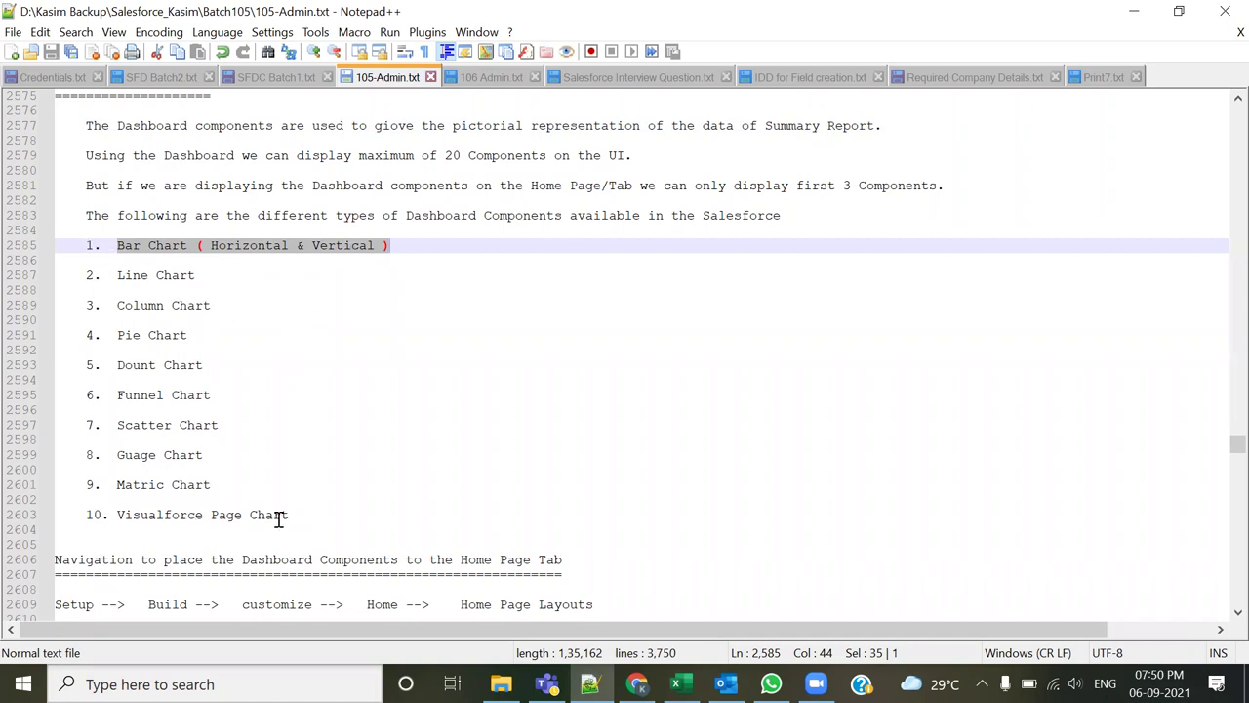
{"action": "left_click", "coordinate": [210, 335]}
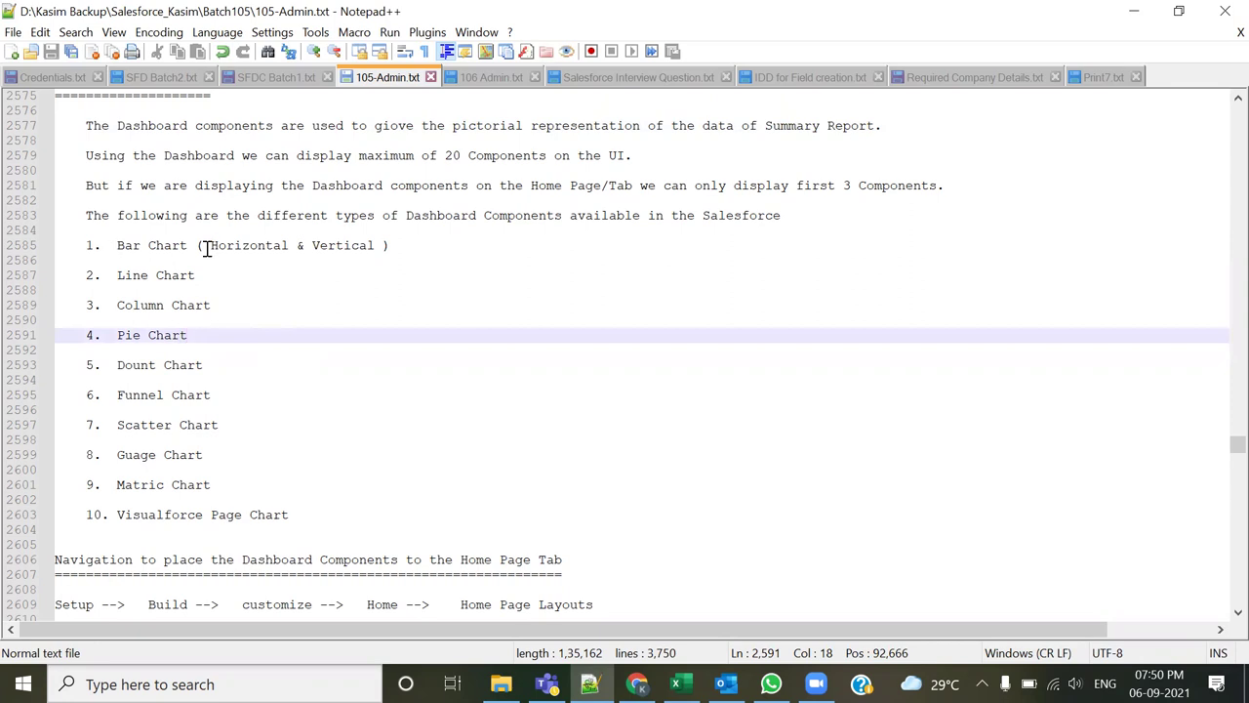
{"action": "left_click_drag", "start_coordinate": [207, 249], "coordinate": [387, 245]}
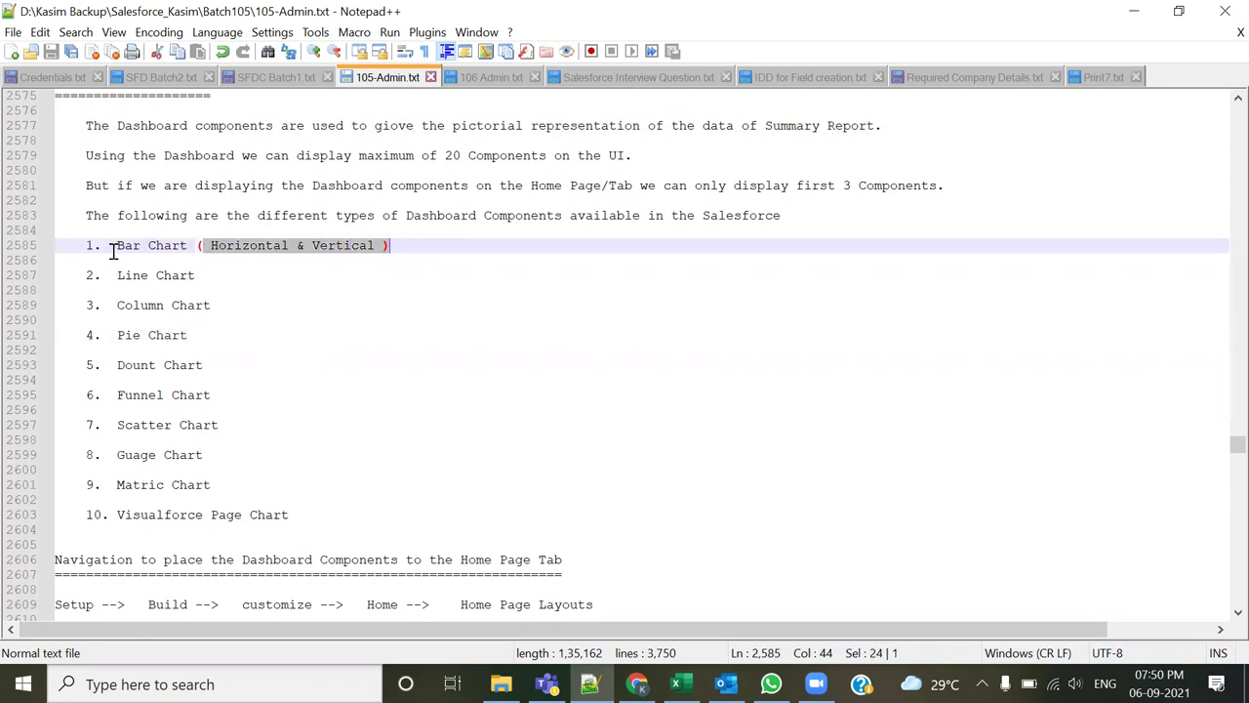
{"action": "left_click_drag", "start_coordinate": [111, 251], "coordinate": [181, 249]}
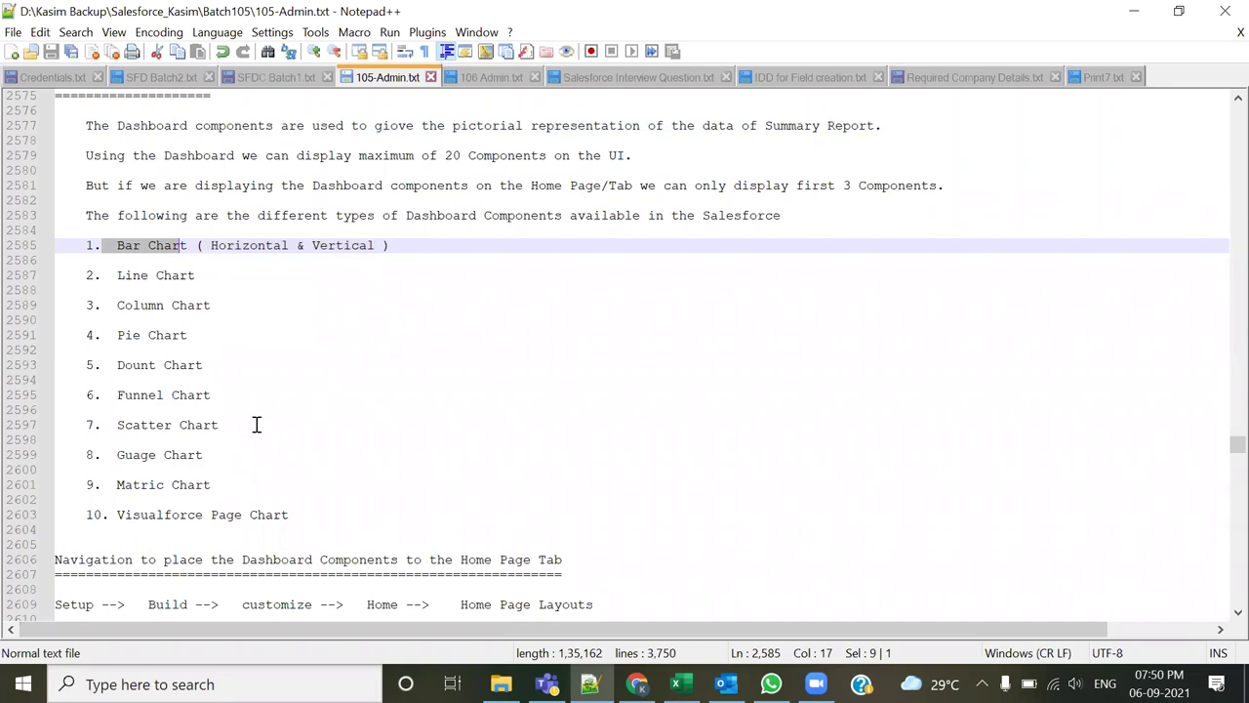
{"action": "left_click", "coordinate": [323, 405]}
{"action": "left_click_drag", "start_coordinate": [113, 245], "coordinate": [371, 246]}
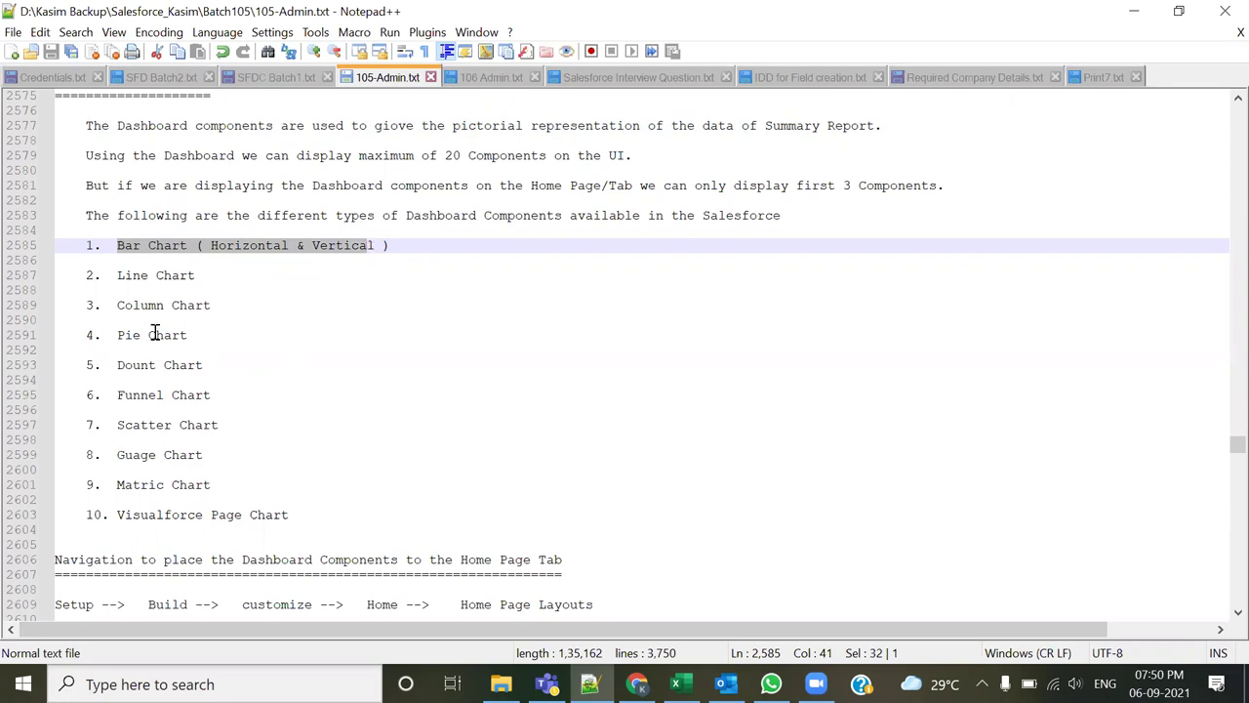
Step: Highlight the Line Chart, Column Chart and Pie Chart entries one by one, and the whole list of ten dashboard component types
{"action": "left_click", "coordinate": [117, 276]}
{"action": "key", "text": "shift+End"}
{"action": "left_click", "coordinate": [117, 304]}
{"action": "key", "text": "shift+End"}
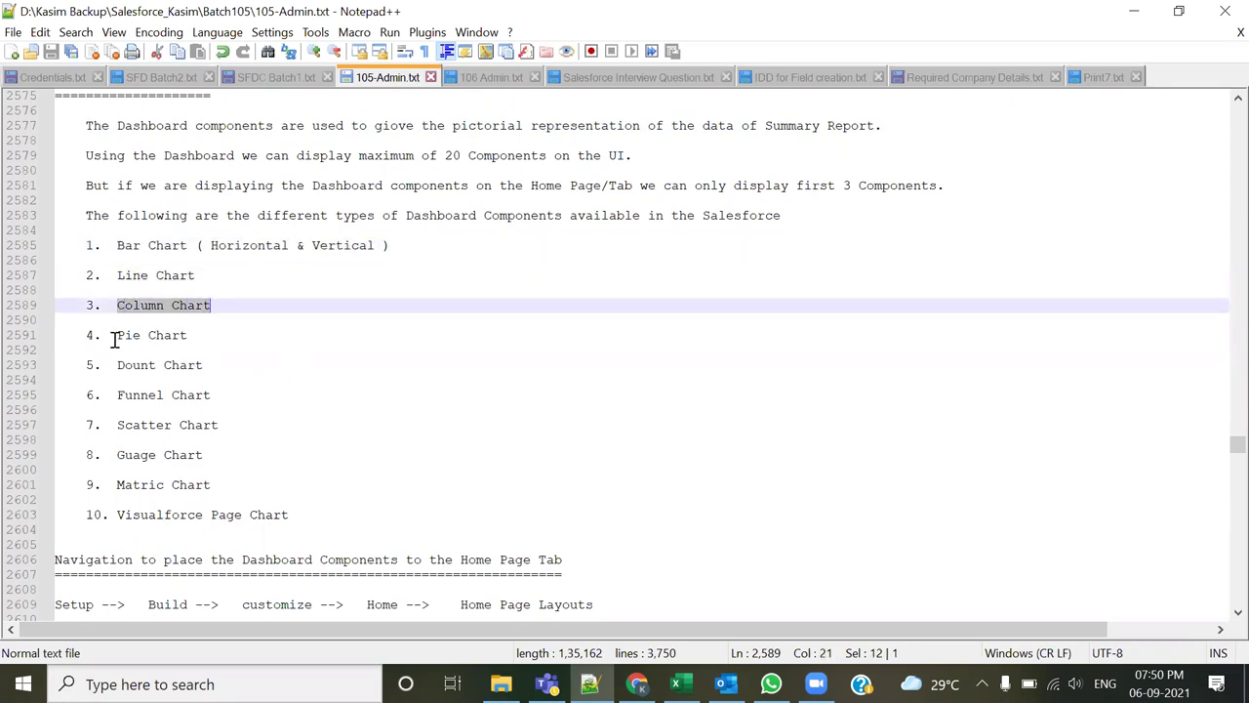
{"action": "left_click_drag", "start_coordinate": [115, 336], "coordinate": [172, 340]}
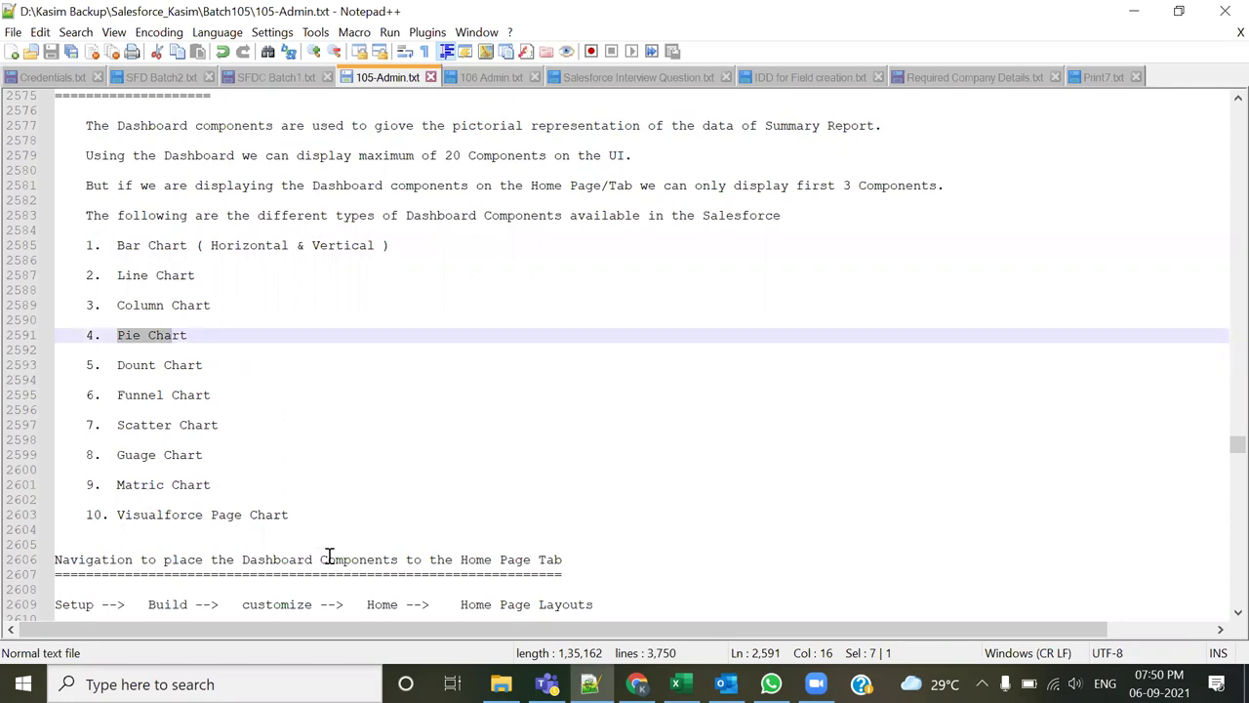
{"action": "left_click_drag", "start_coordinate": [321, 514], "coordinate": [87, 251]}
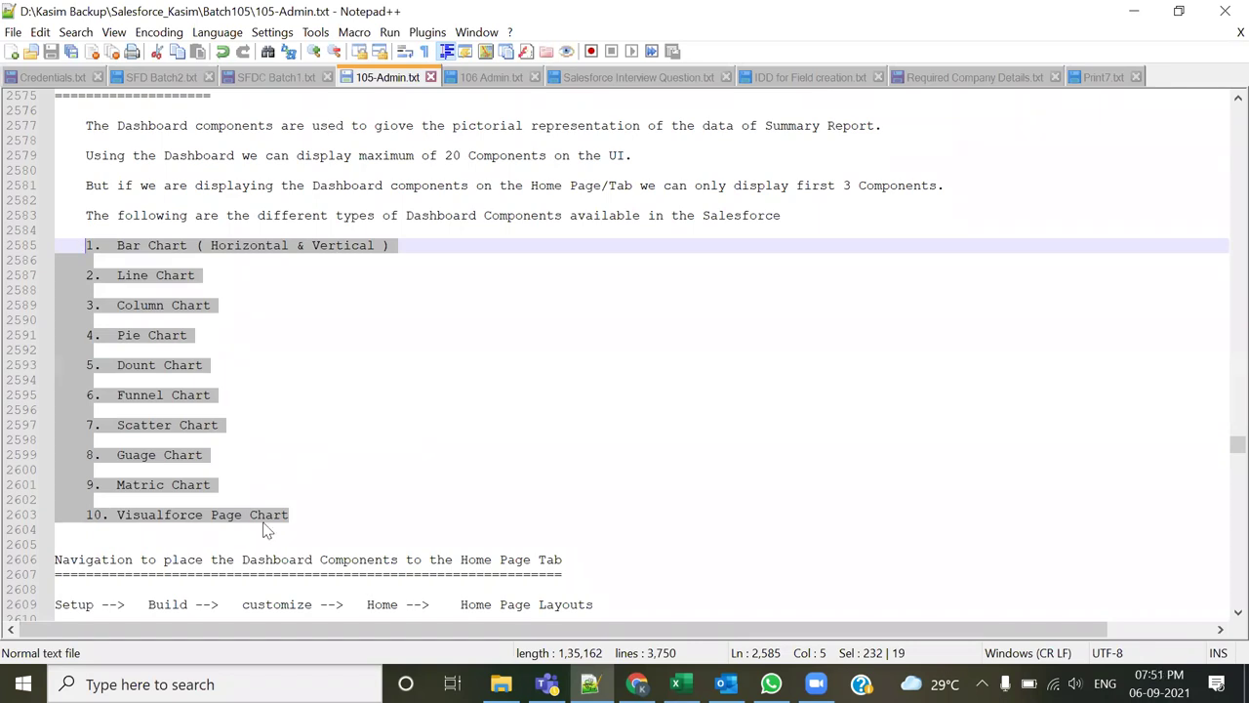
Step: Review the Home Page navigation and Assignment notes below the chart list, and switch back to the Salesforce dashboard editor in Chrome
{"action": "scroll", "coordinate": [380, 542], "scroll_direction": "down", "scroll_amount": 5}
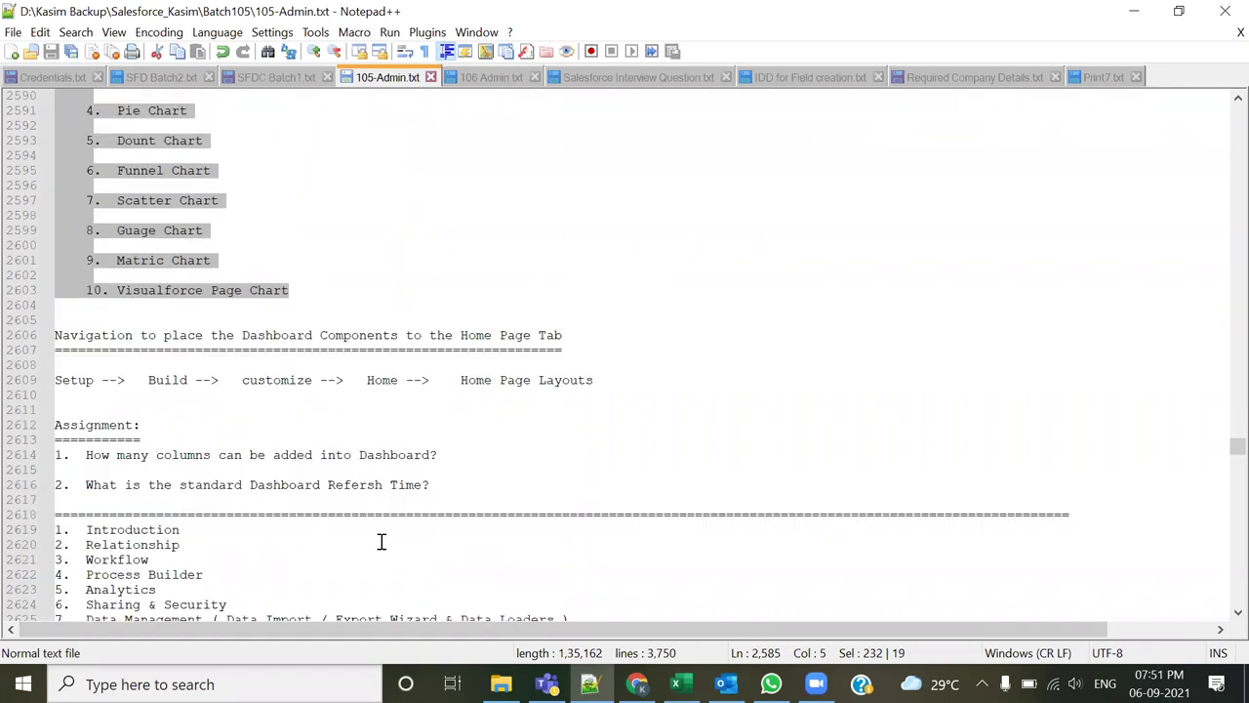
{"action": "scroll", "coordinate": [382, 532], "scroll_direction": "up", "scroll_amount": 3}
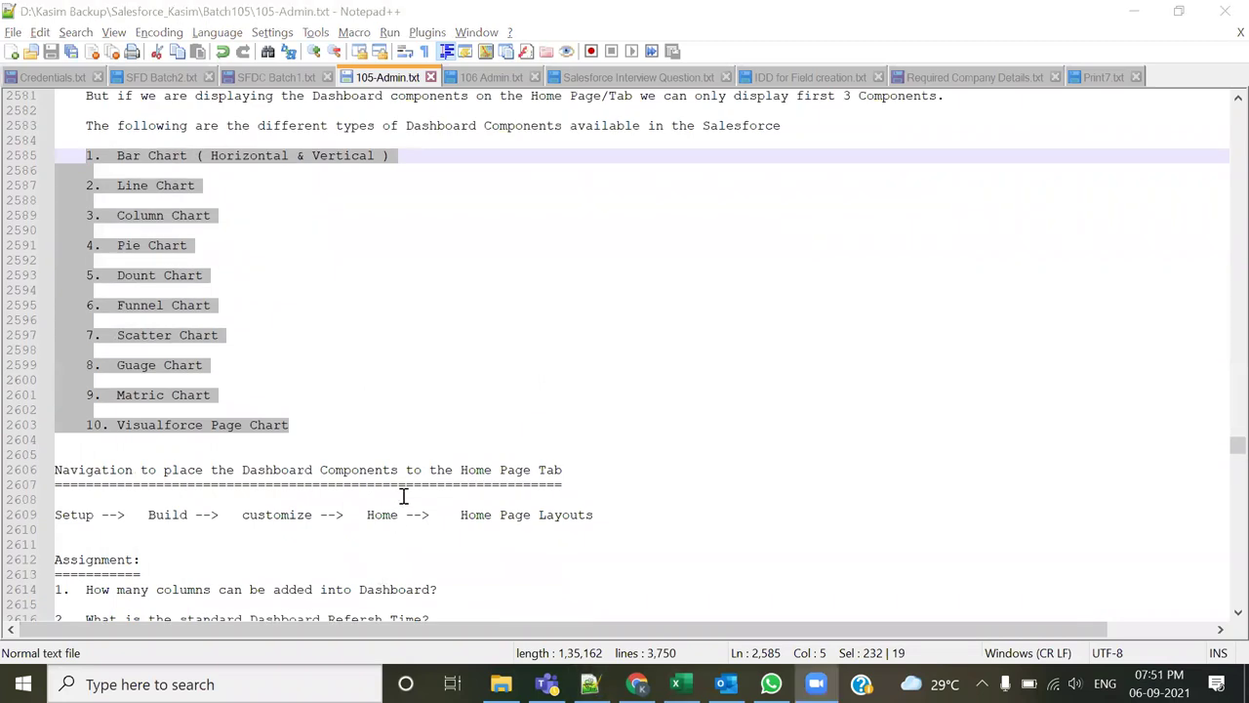
{"action": "key", "text": "alt+Tab"}
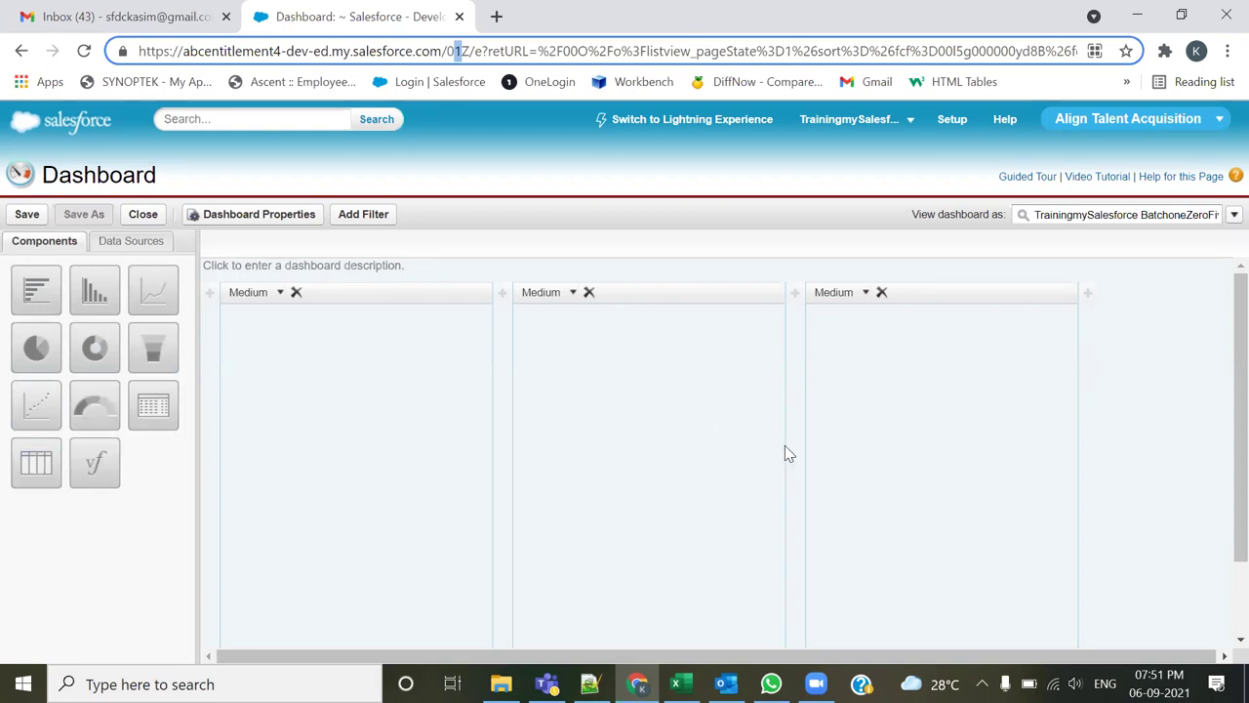
{"action": "scroll", "coordinate": [1176, 367], "scroll_direction": "down", "scroll_amount": 2}
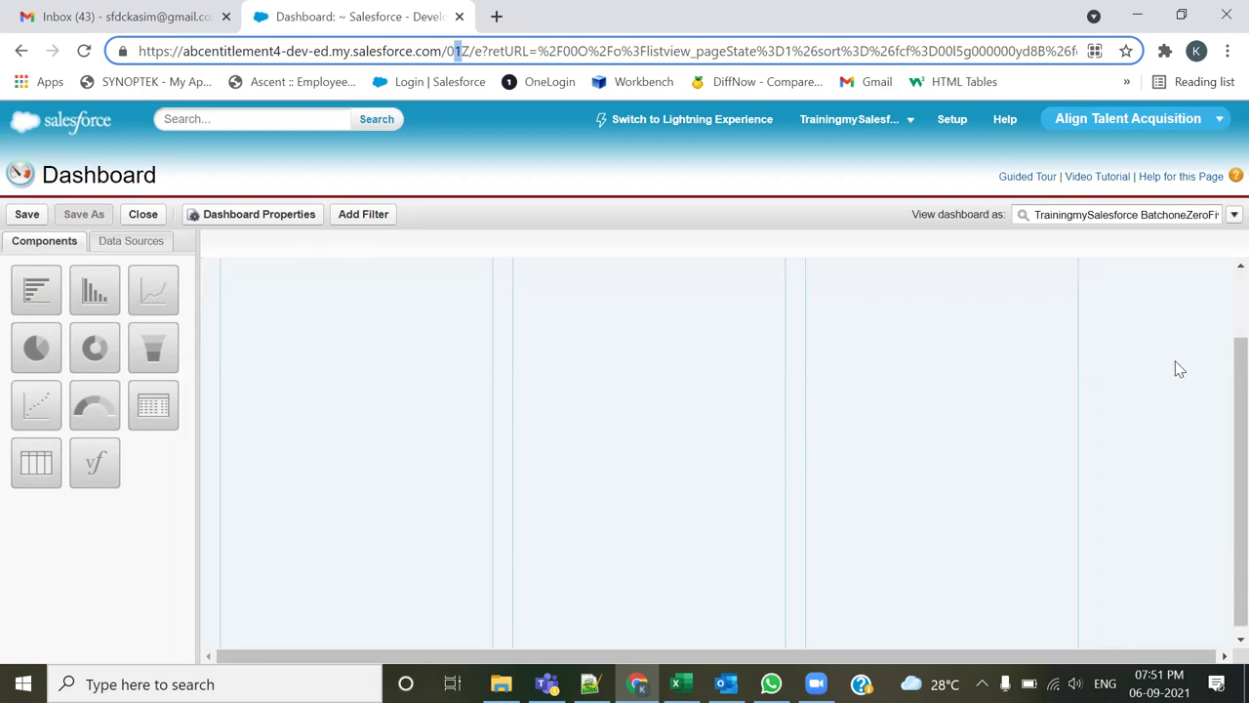
{"action": "scroll", "coordinate": [1183, 369], "scroll_direction": "up", "scroll_amount": 2}
{"action": "scroll", "coordinate": [1187, 368], "scroll_direction": "down", "scroll_amount": 2}
{"action": "scroll", "coordinate": [1185, 365], "scroll_direction": "up", "scroll_amount": 2}
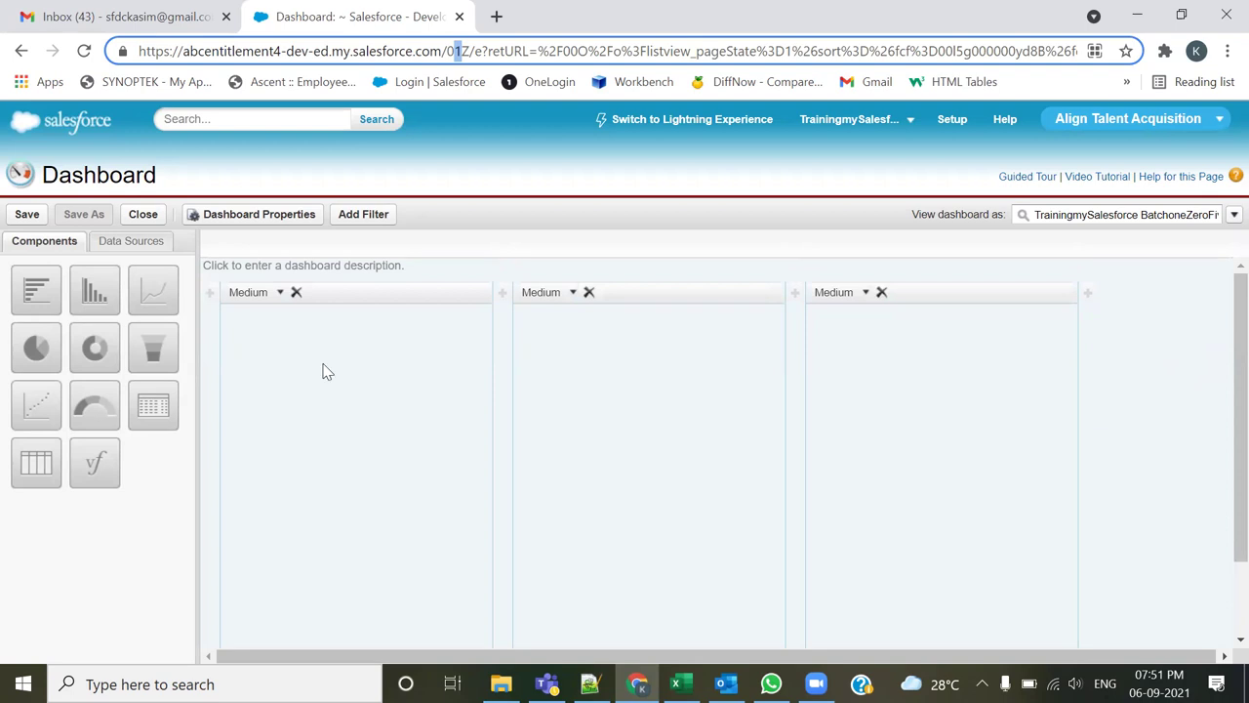
Step: Switch to the Notepad++ notes and highlight the lines on the 20-component dashboard maximum and the 3-component Home Page limit
{"action": "key", "text": "alt+Tab"}
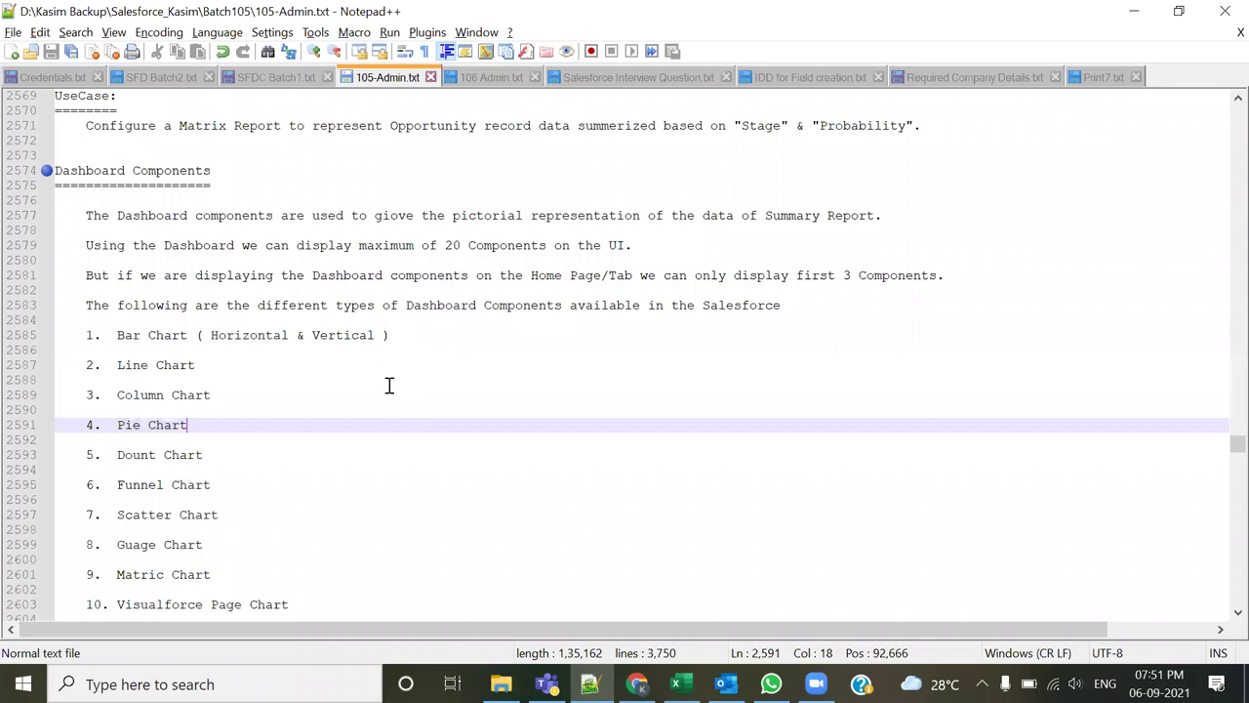
{"action": "left_click_drag", "start_coordinate": [85, 246], "coordinate": [646, 242]}
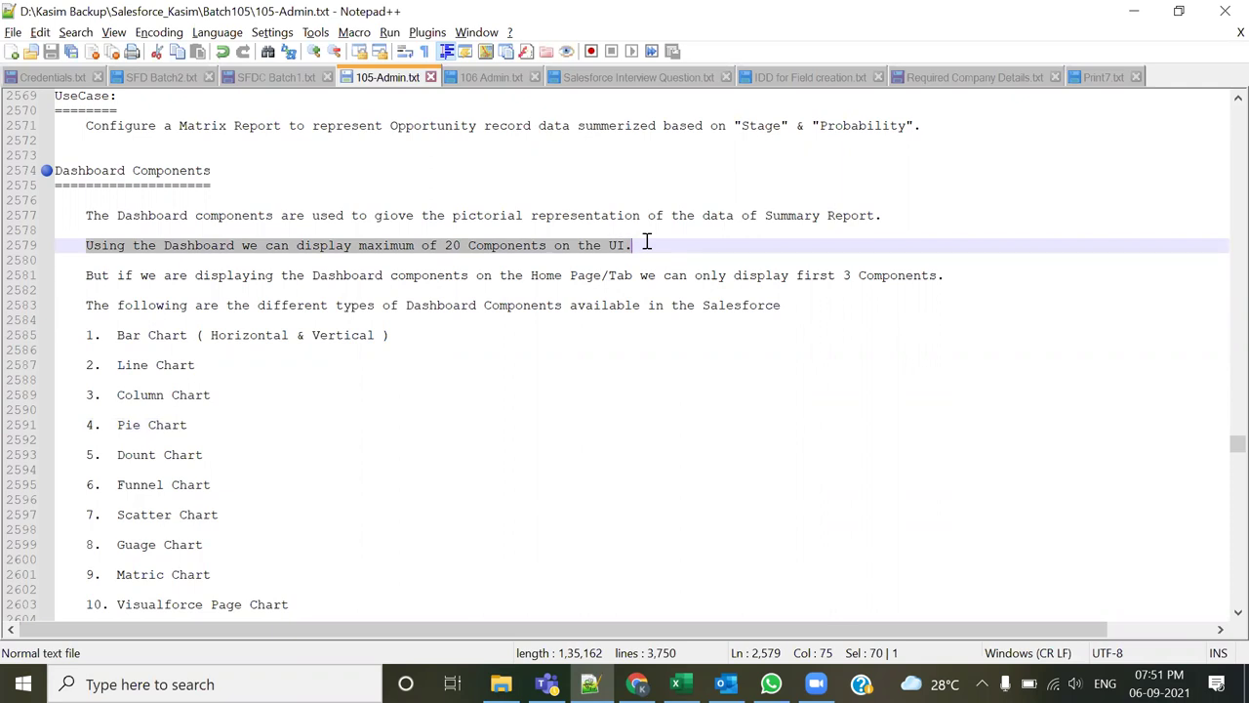
{"action": "left_click", "coordinate": [86, 274]}
{"action": "left_click_drag", "start_coordinate": [86, 274], "coordinate": [948, 268]}
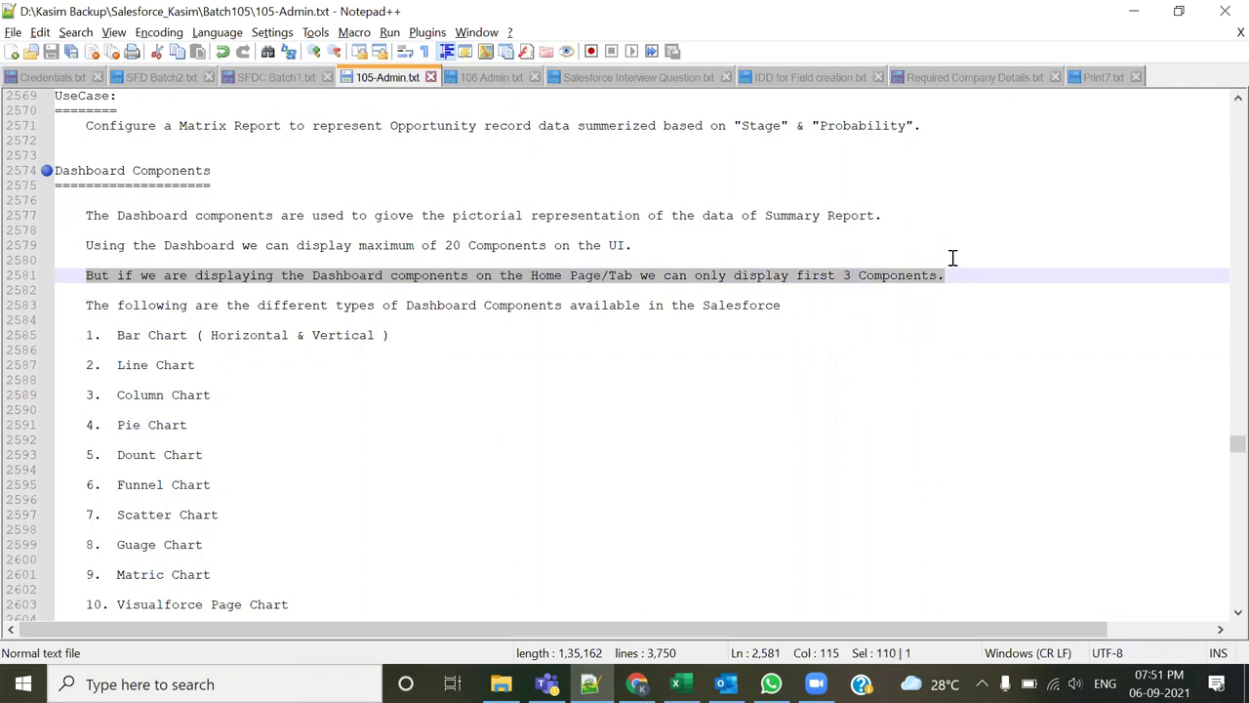
{"action": "left_click_drag", "start_coordinate": [86, 245], "coordinate": [946, 279]}
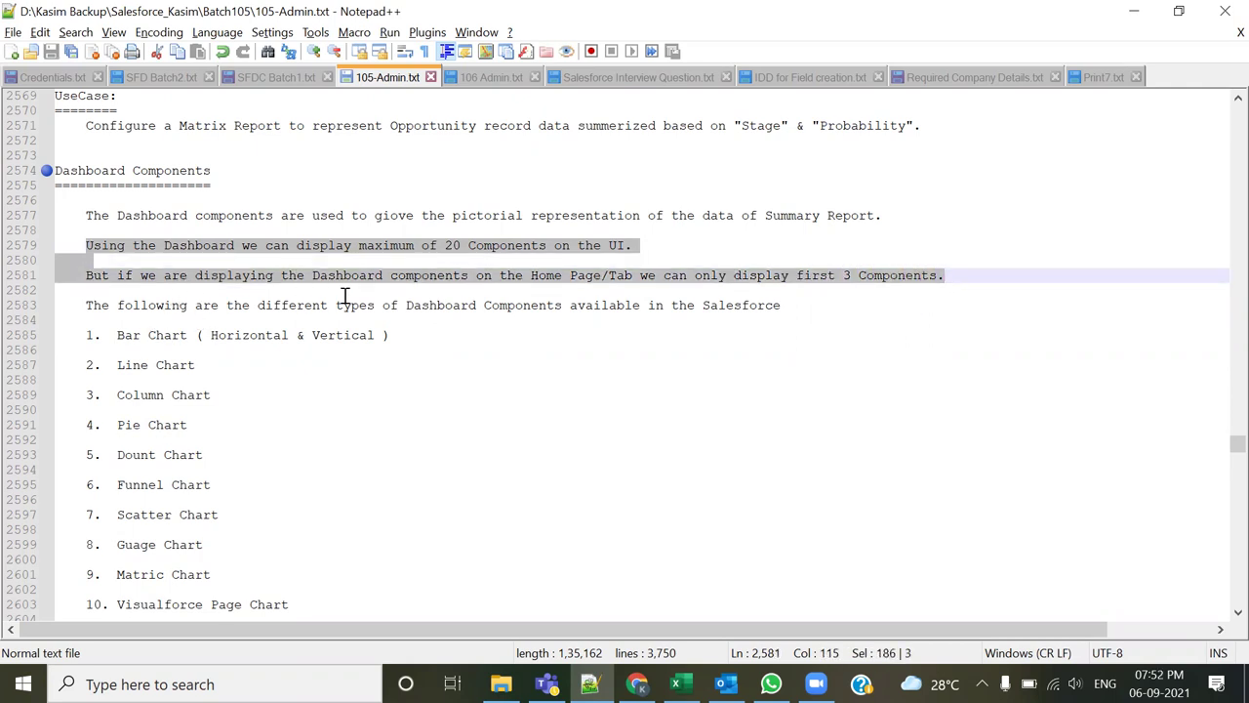
{"action": "left_click", "coordinate": [406, 276]}
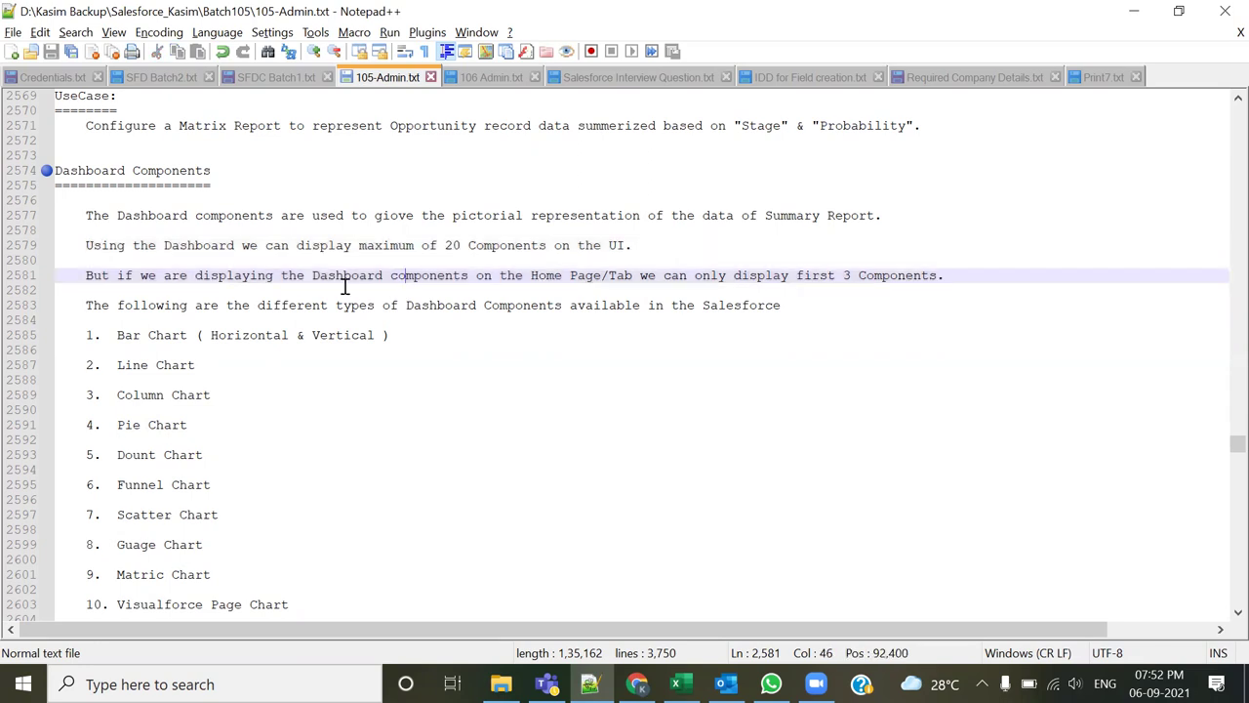
Step: Highlight the sentence on the maximum number of dashboard components again, and the number 20 within it
{"action": "left_click_drag", "start_coordinate": [72, 244], "coordinate": [683, 244]}
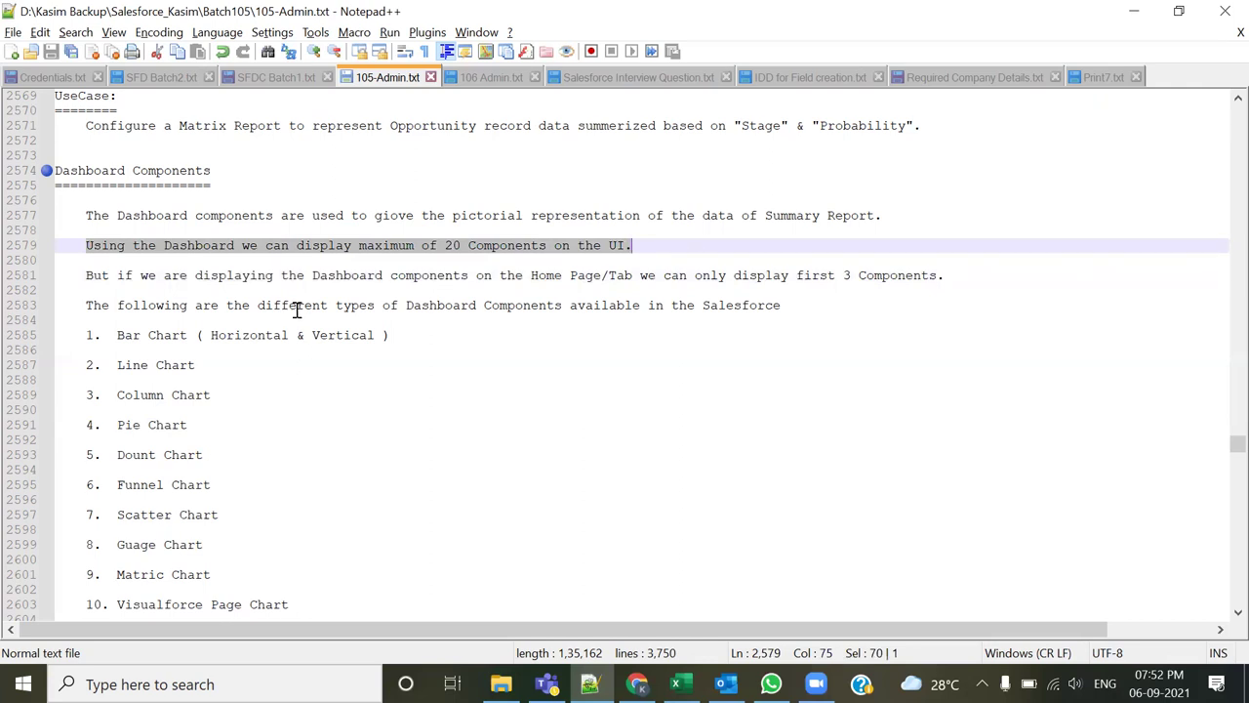
{"action": "left_click", "coordinate": [576, 255]}
{"action": "left_click_drag", "start_coordinate": [632, 244], "coordinate": [589, 244]}
{"action": "left_click_drag", "start_coordinate": [437, 244], "coordinate": [476, 245]}
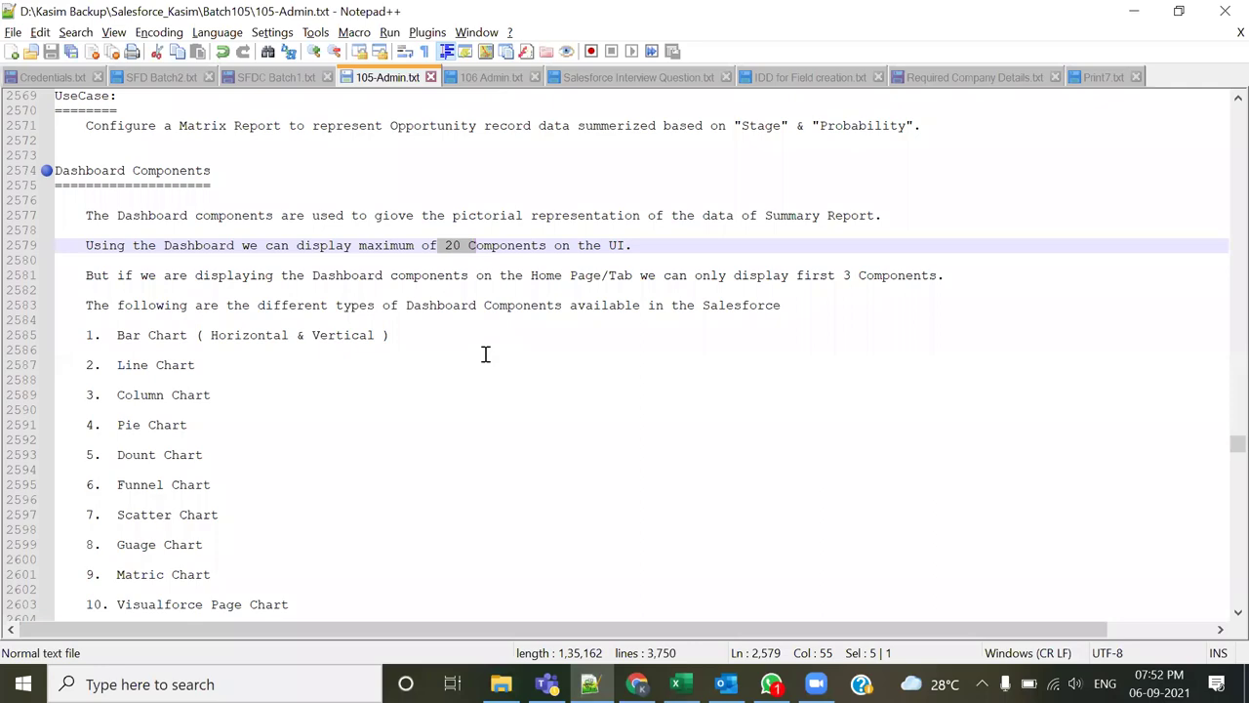
Step: Switch to the Salesforce dashboard editor and add a Donut Chart, a Funnel Chart and a Gauge to the first, second and third columns
{"action": "key", "text": "alt+Tab"}
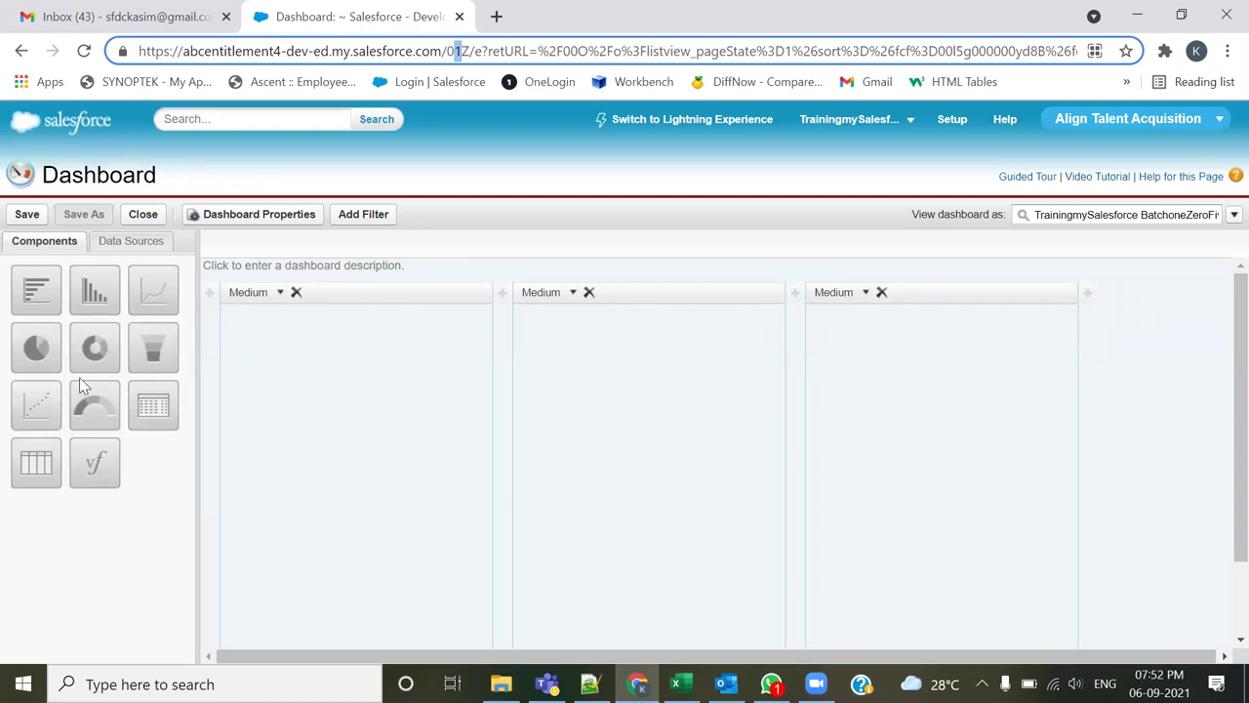
{"action": "left_click_drag", "start_coordinate": [94, 349], "coordinate": [274, 440]}
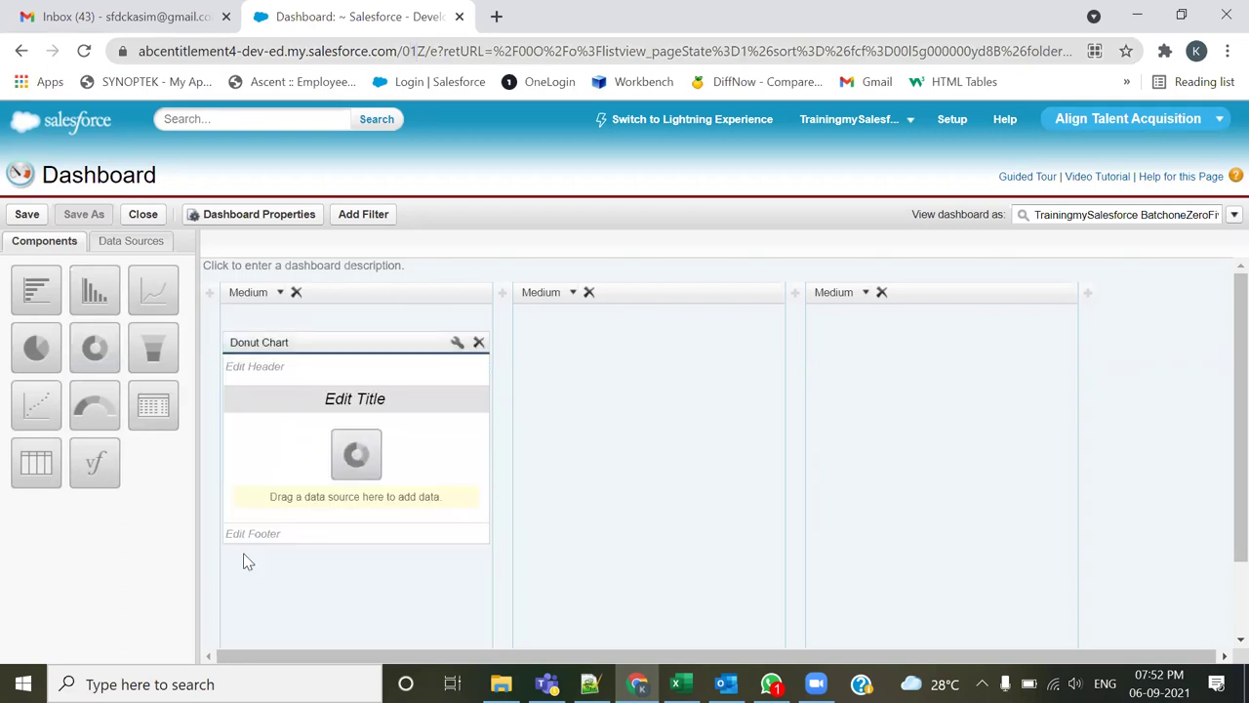
{"action": "left_click_drag", "start_coordinate": [153, 348], "coordinate": [566, 410]}
{"action": "left_click_drag", "start_coordinate": [94, 405], "coordinate": [839, 404]}
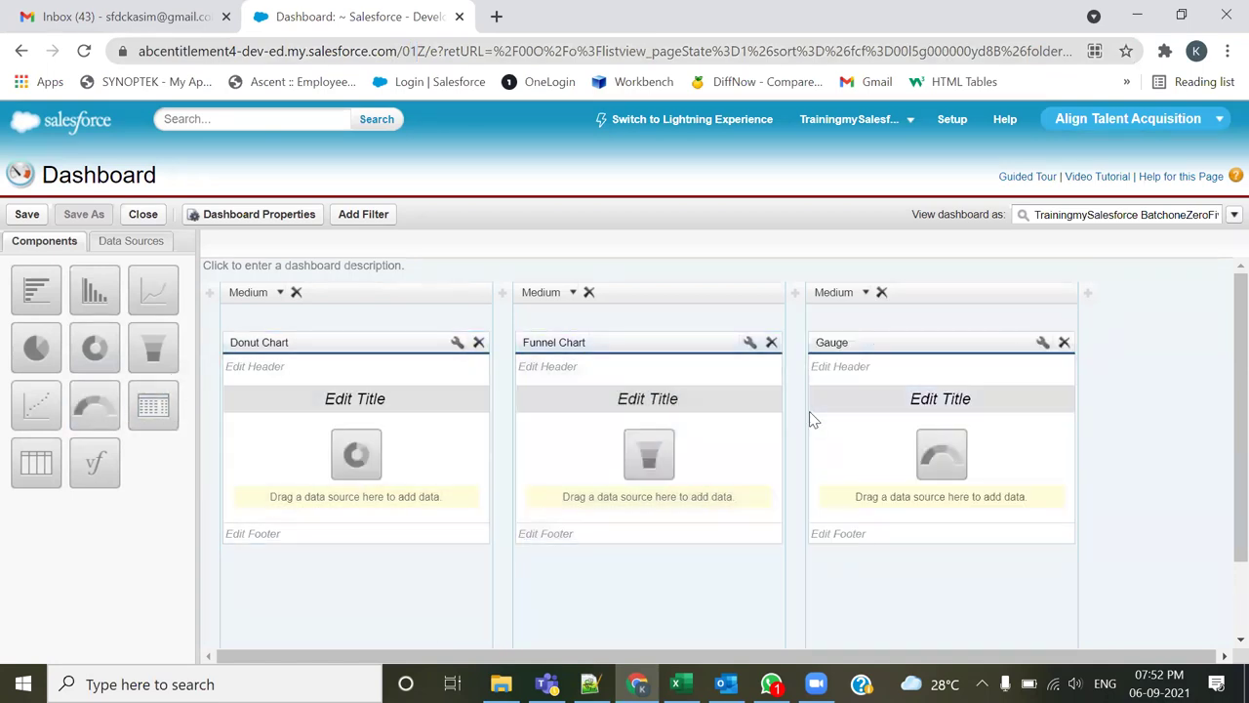
Step: Add a second row of components: a Vertical Bar Chart under the Donut Chart, a Pie Chart under the Funnel Chart and a Line Chart under the Gauge
{"action": "scroll", "coordinate": [809, 411], "scroll_direction": "down", "scroll_amount": 1}
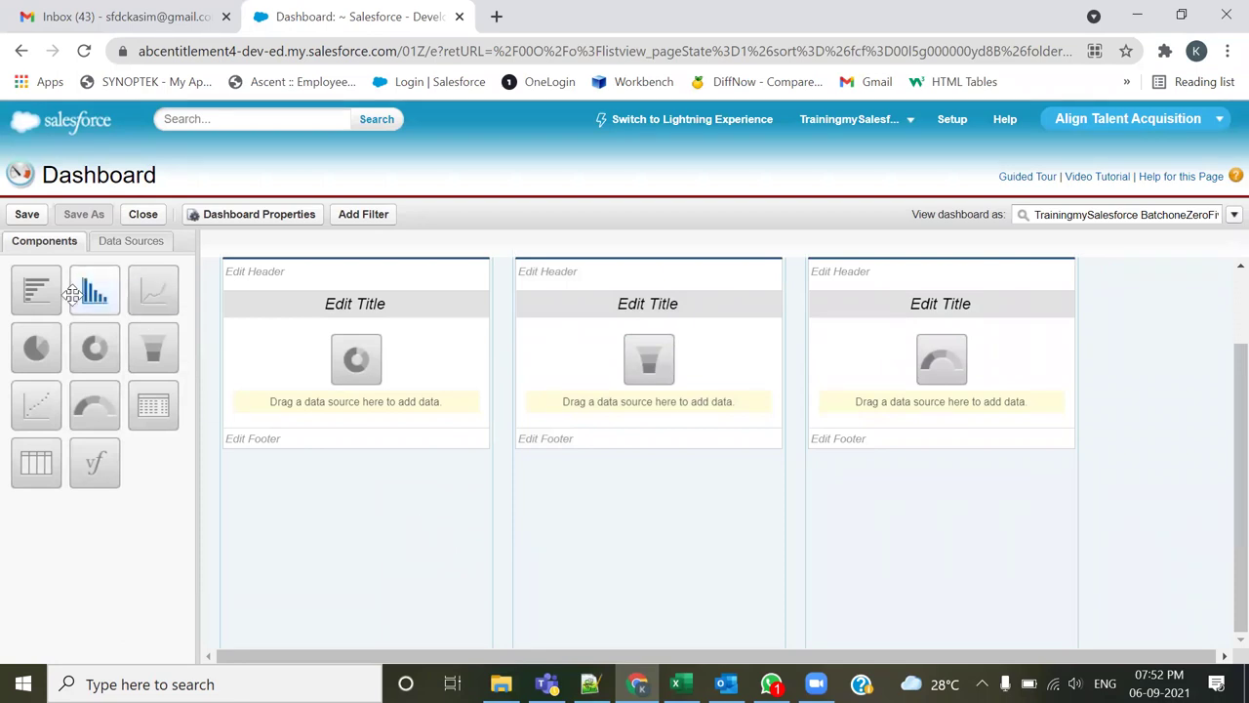
{"action": "left_click_drag", "start_coordinate": [89, 291], "coordinate": [296, 551]}
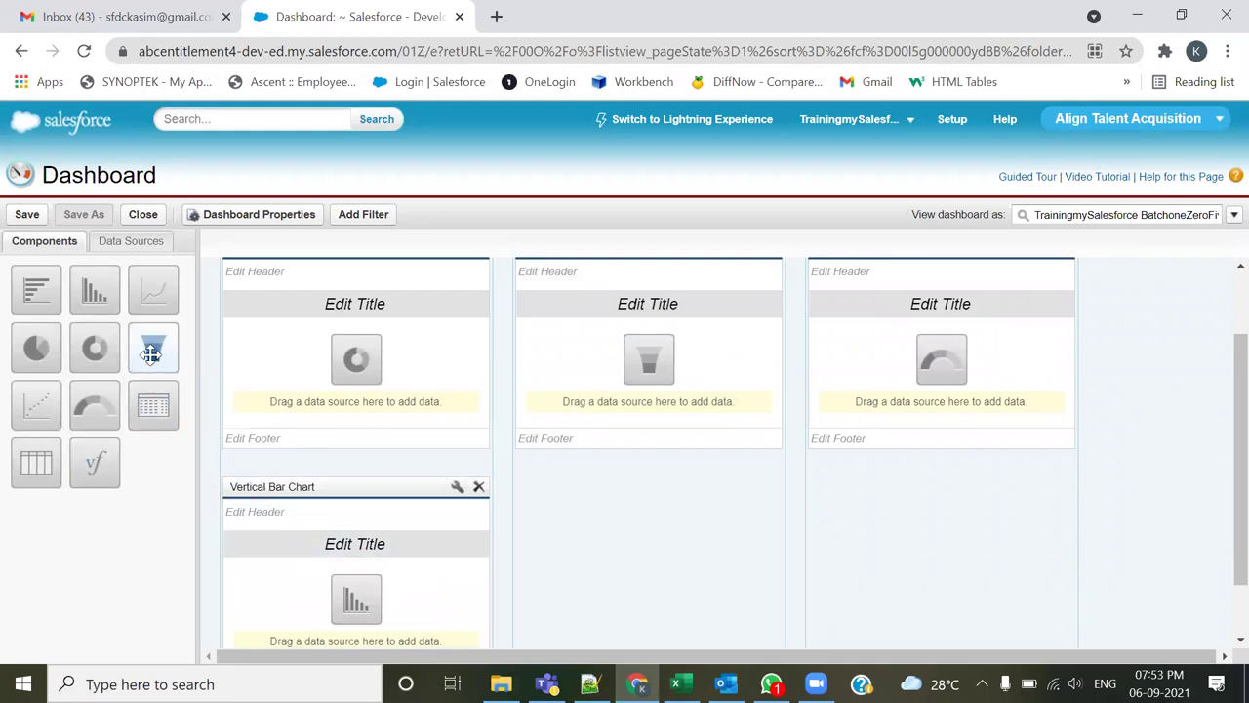
{"action": "left_click_drag", "start_coordinate": [35, 345], "coordinate": [689, 557]}
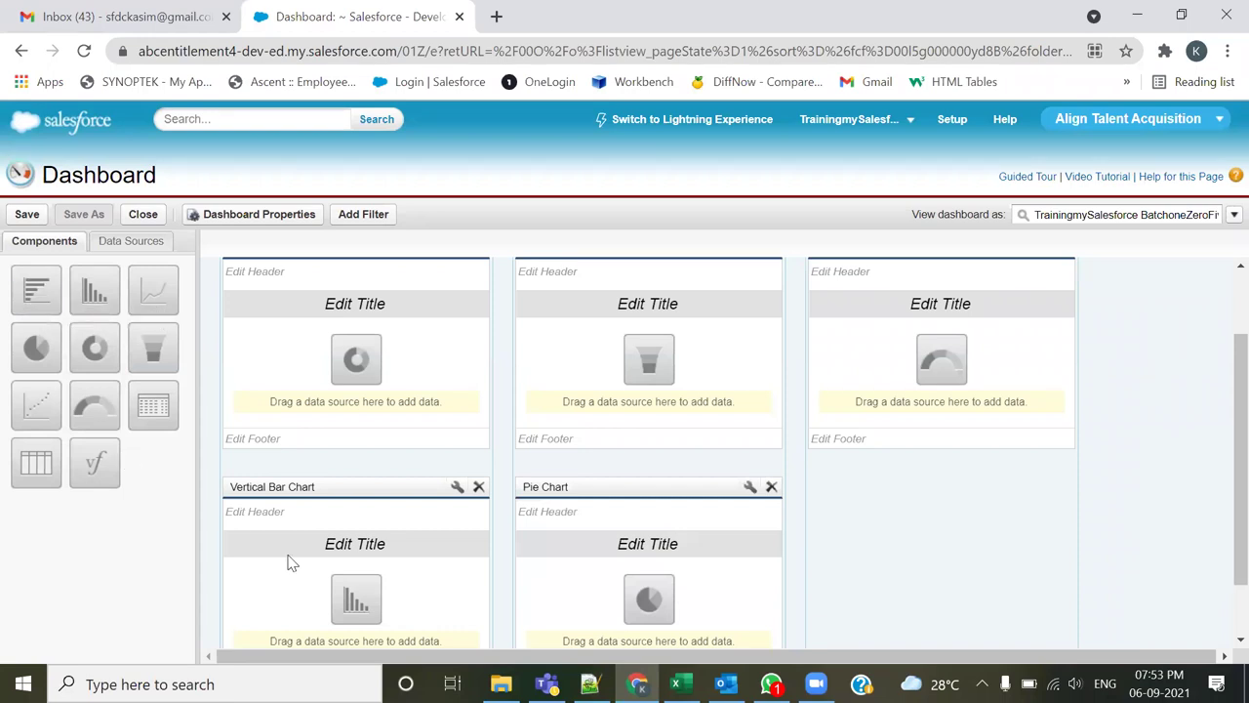
{"action": "scroll", "coordinate": [287, 557], "scroll_direction": "down", "scroll_amount": 1}
{"action": "left_click_drag", "start_coordinate": [154, 289], "coordinate": [829, 527]}
{"action": "scroll", "coordinate": [956, 502], "scroll_direction": "up", "scroll_amount": 2}
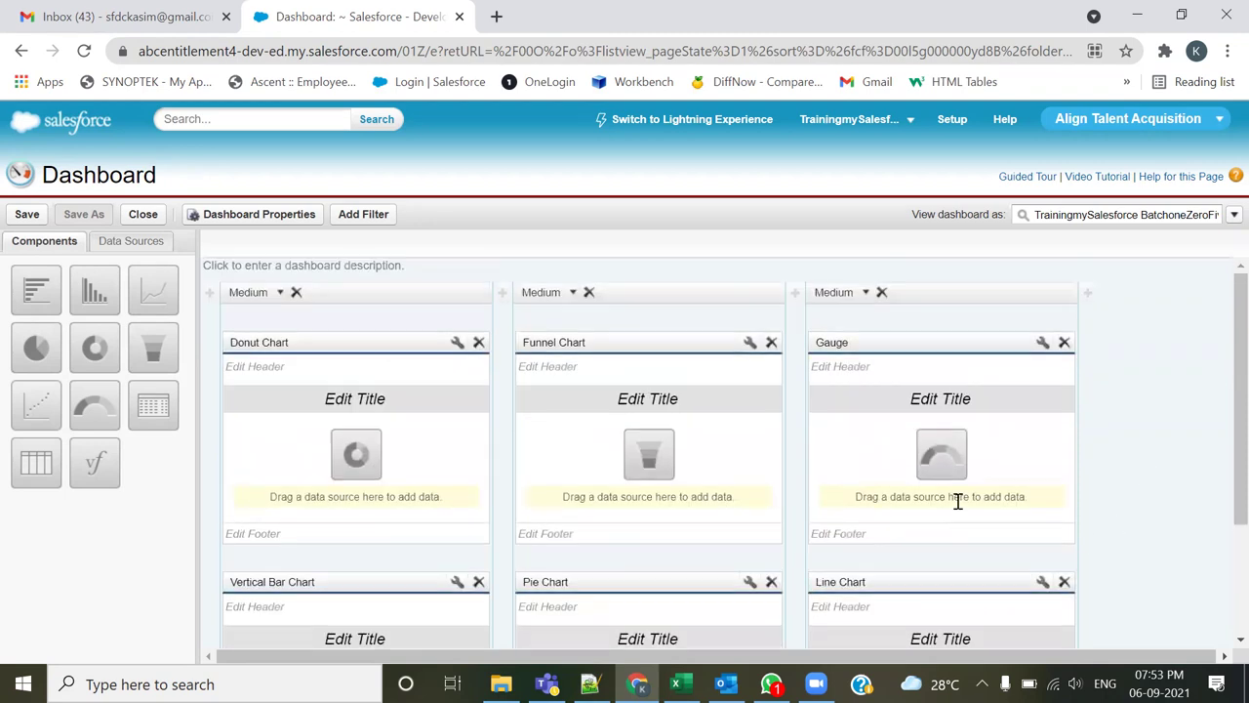
{"action": "scroll", "coordinate": [974, 497], "scroll_direction": "down", "scroll_amount": 2}
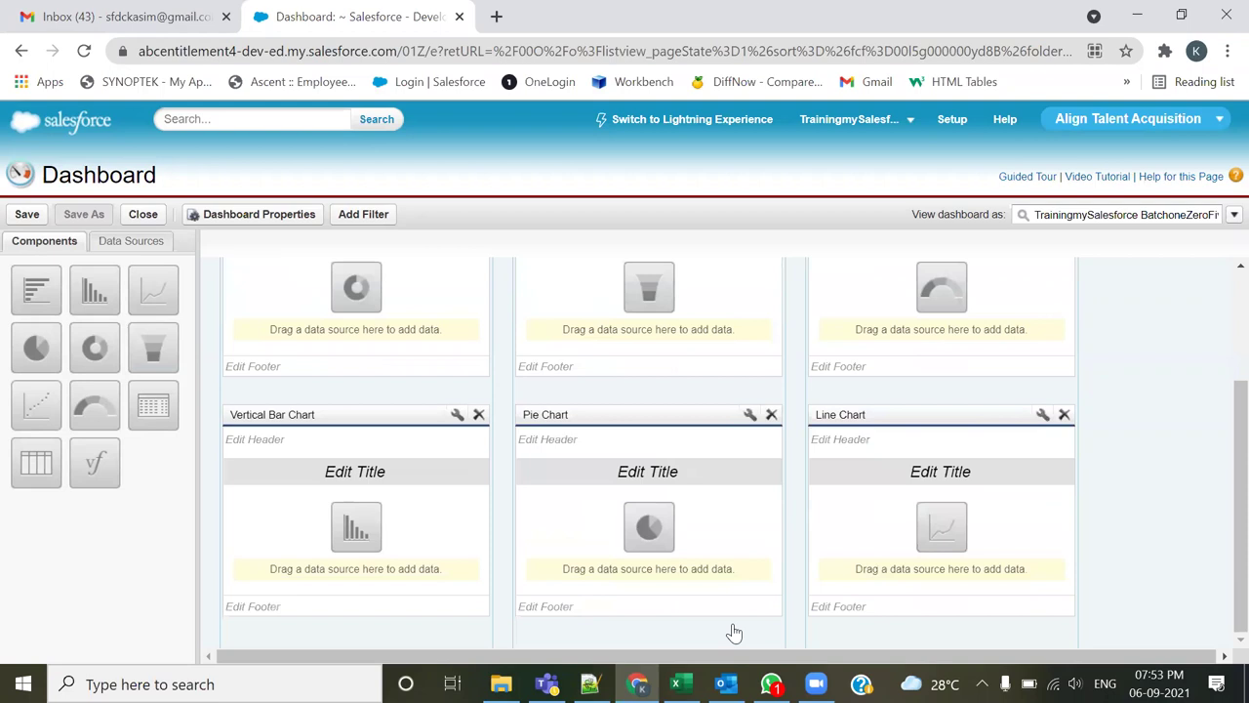
Step: Highlight the "20 Components" limit in the Notepad++ notes, and return to Salesforce to look over the two rows of dashboard components
{"action": "key", "text": "alt+Tab"}
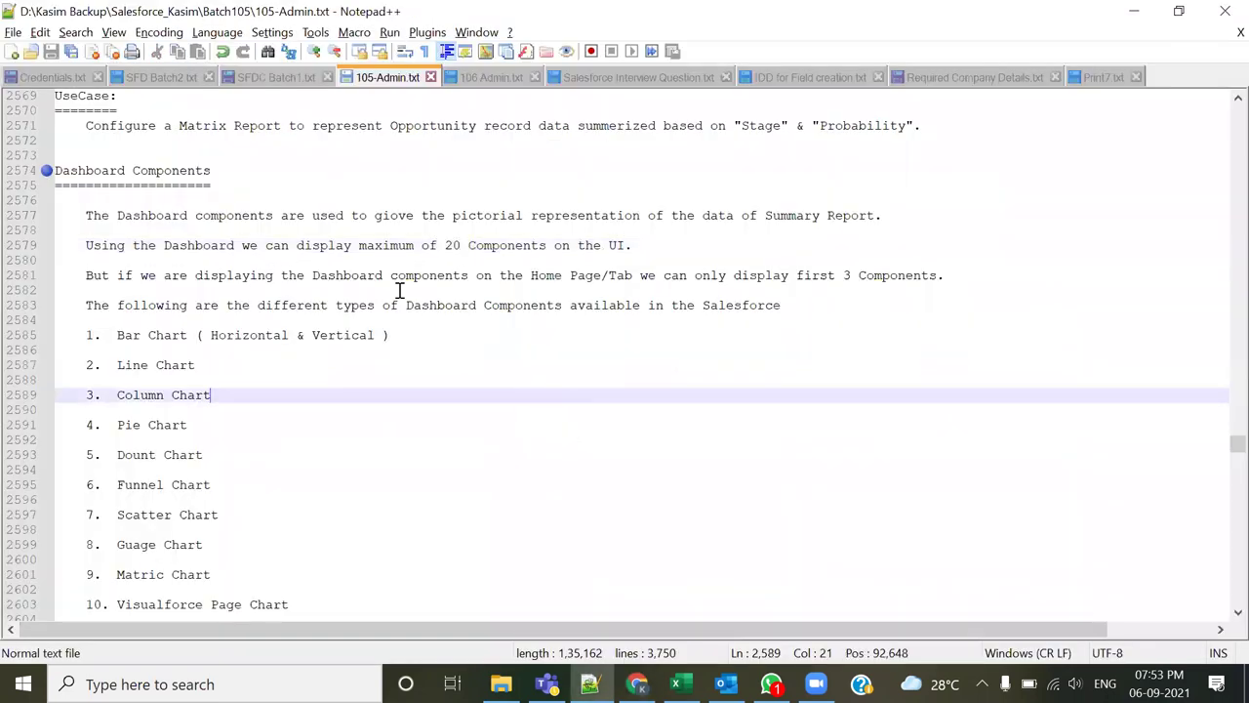
{"action": "left_click_drag", "start_coordinate": [445, 245], "coordinate": [515, 245]}
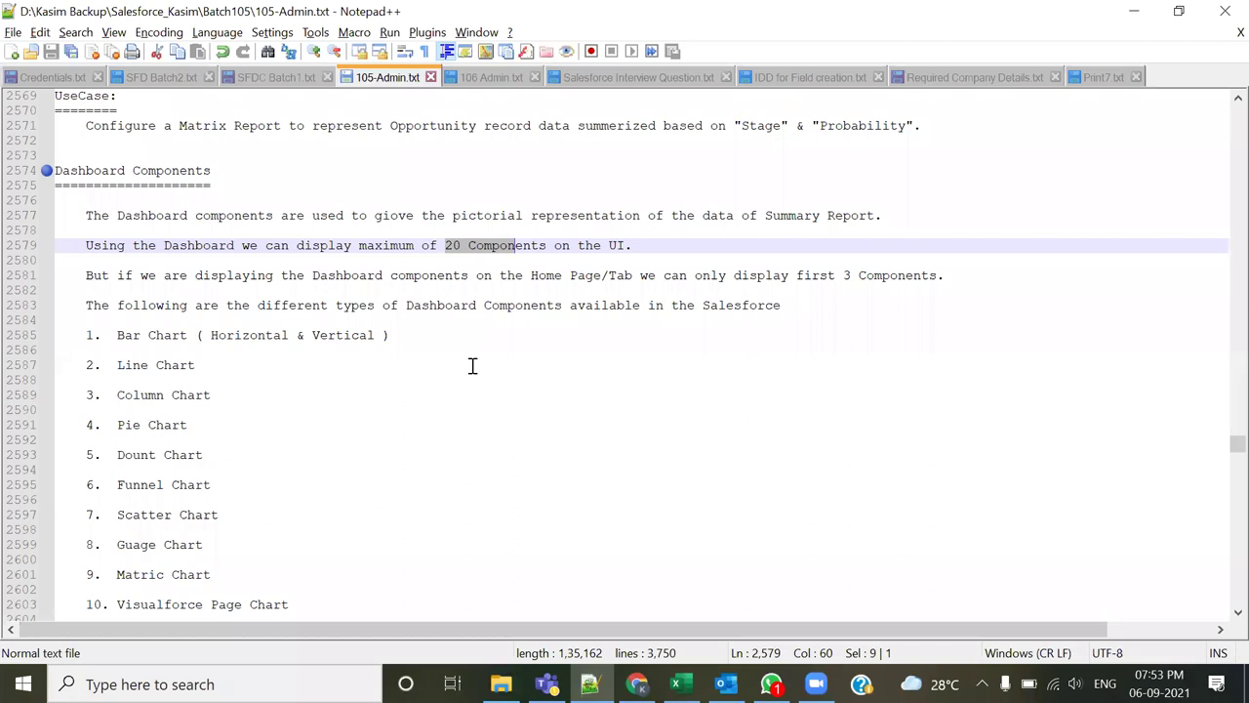
{"action": "key", "text": "alt+Tab"}
{"action": "scroll", "coordinate": [1077, 510], "scroll_direction": "up", "scroll_amount": 3}
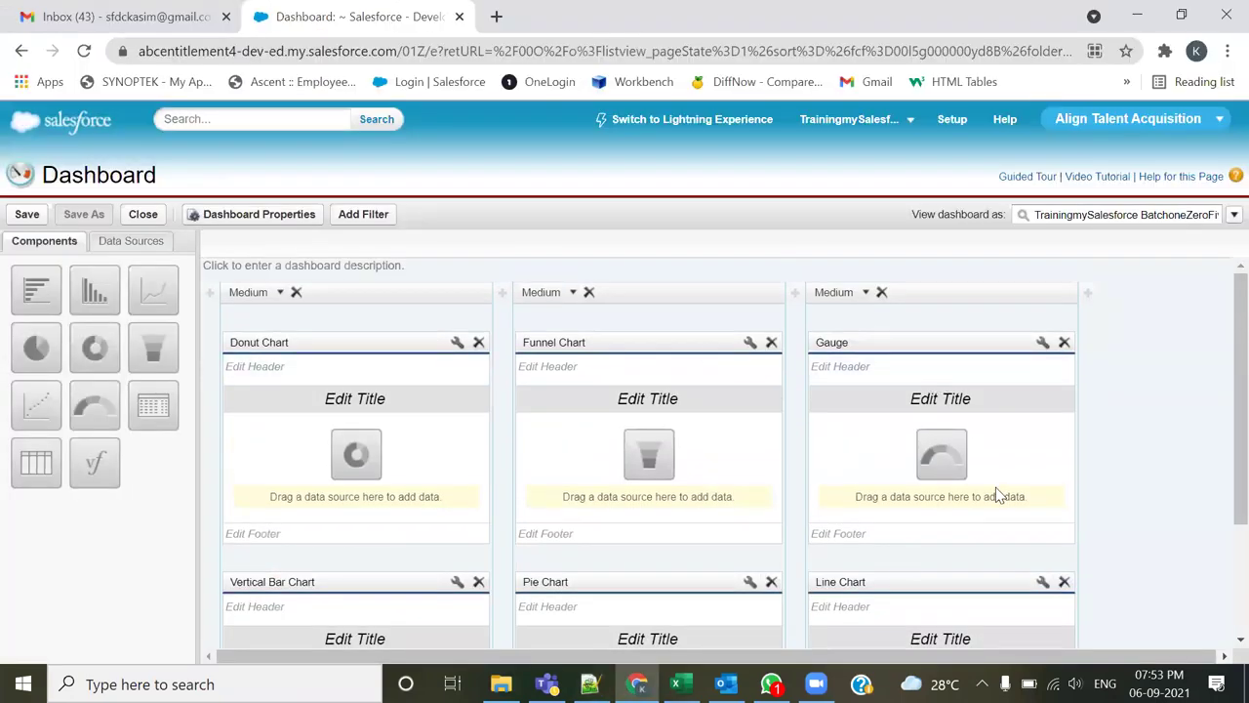
{"action": "scroll", "coordinate": [1004, 476], "scroll_direction": "down", "scroll_amount": 2}
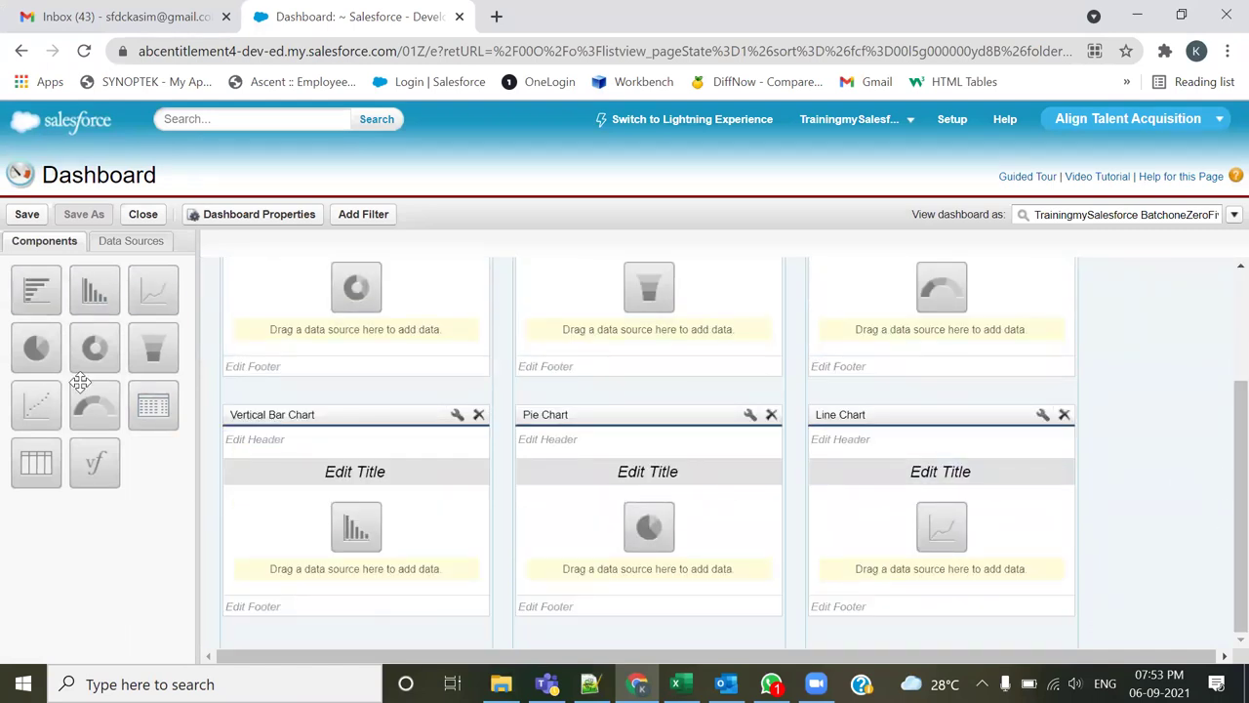
Step: Add a third row with a Visualforce Page in the first column, a Table in the second and a Pie Chart in the third
{"action": "left_click_drag", "start_coordinate": [95, 463], "coordinate": [322, 632]}
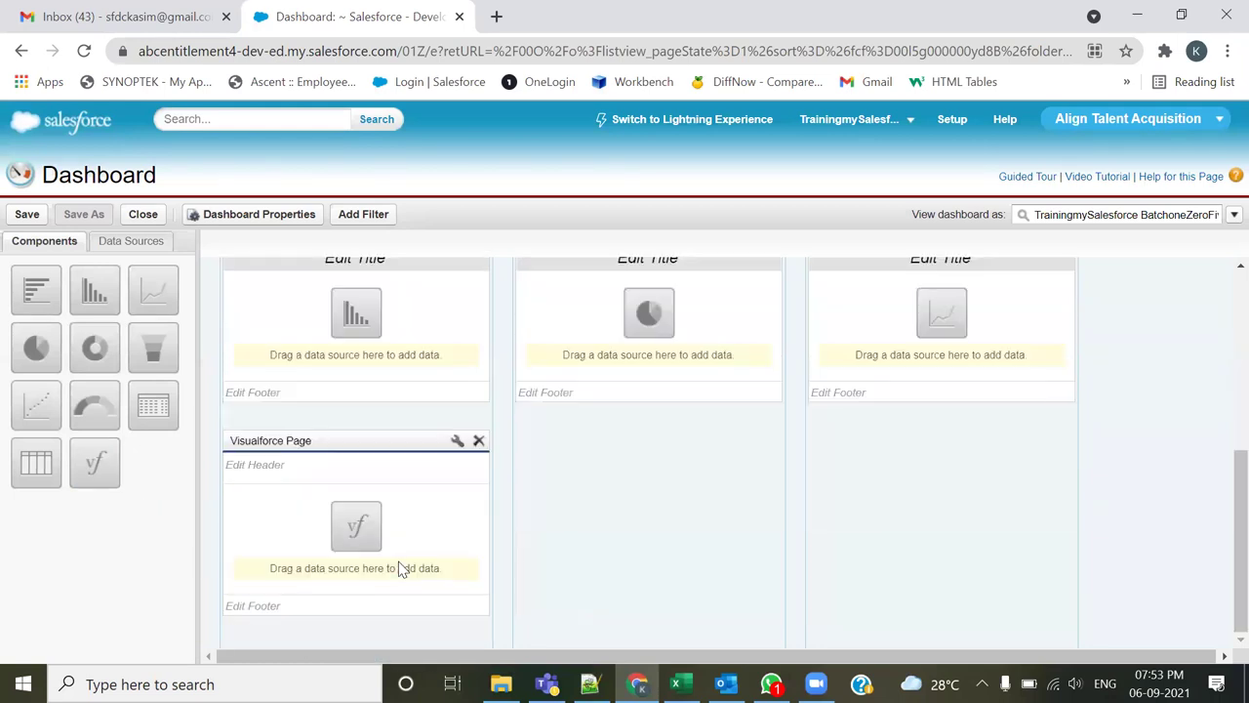
{"action": "left_click_drag", "start_coordinate": [36, 462], "coordinate": [624, 532]}
{"action": "left_click_drag", "start_coordinate": [34, 343], "coordinate": [845, 521]}
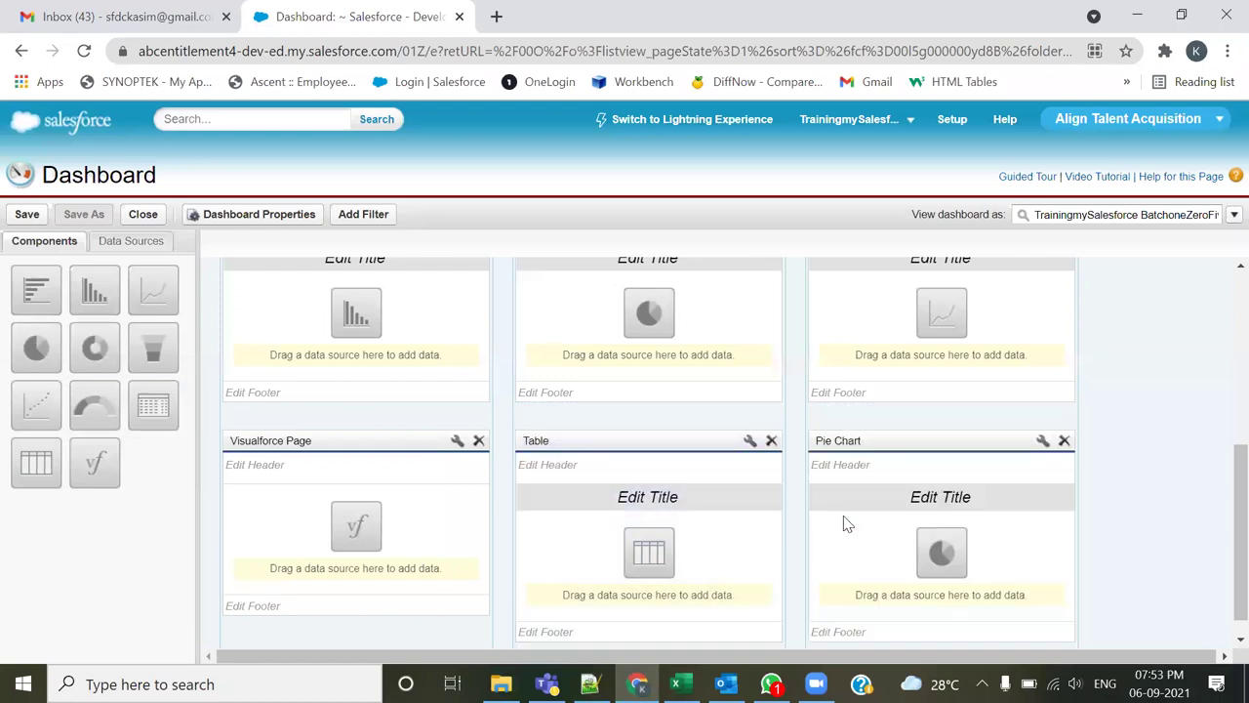
Step: Add a fourth row with a Horizontal Bar Chart and a Vertical Bar Chart, and try to add a Funnel Chart in the third column
{"action": "left_click_drag", "start_coordinate": [36, 290], "coordinate": [259, 627]}
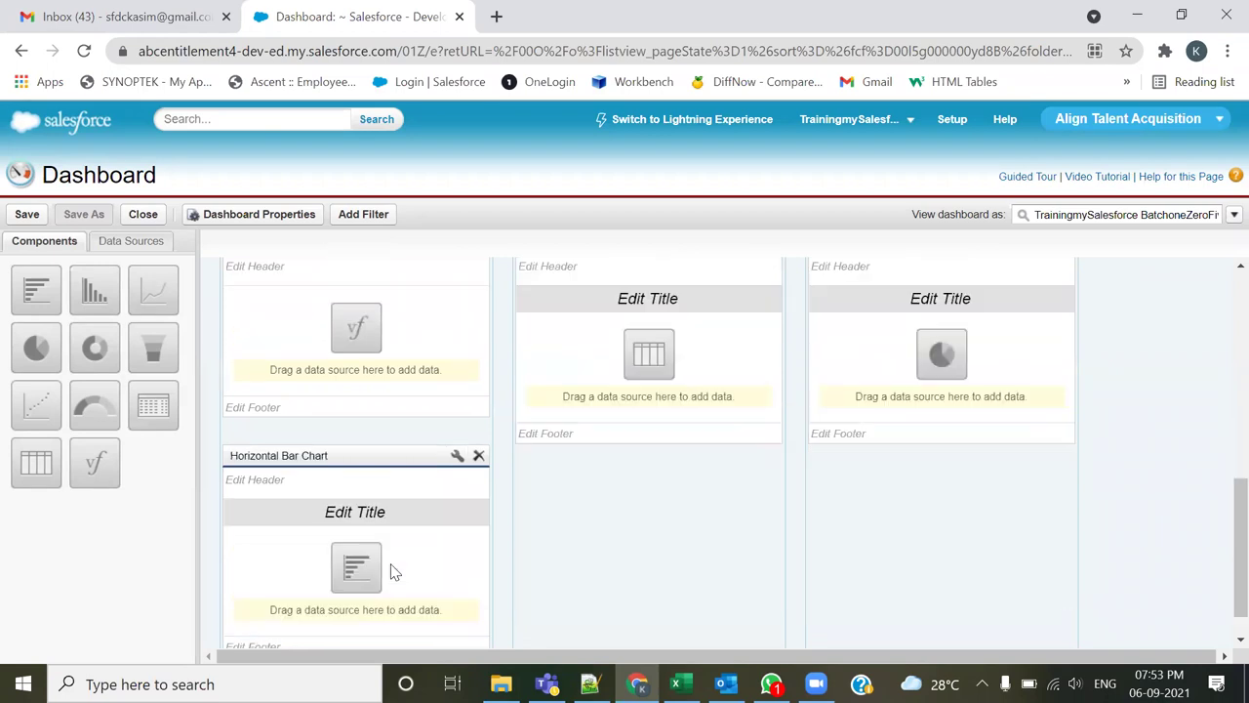
{"action": "left_click_drag", "start_coordinate": [94, 290], "coordinate": [596, 439]}
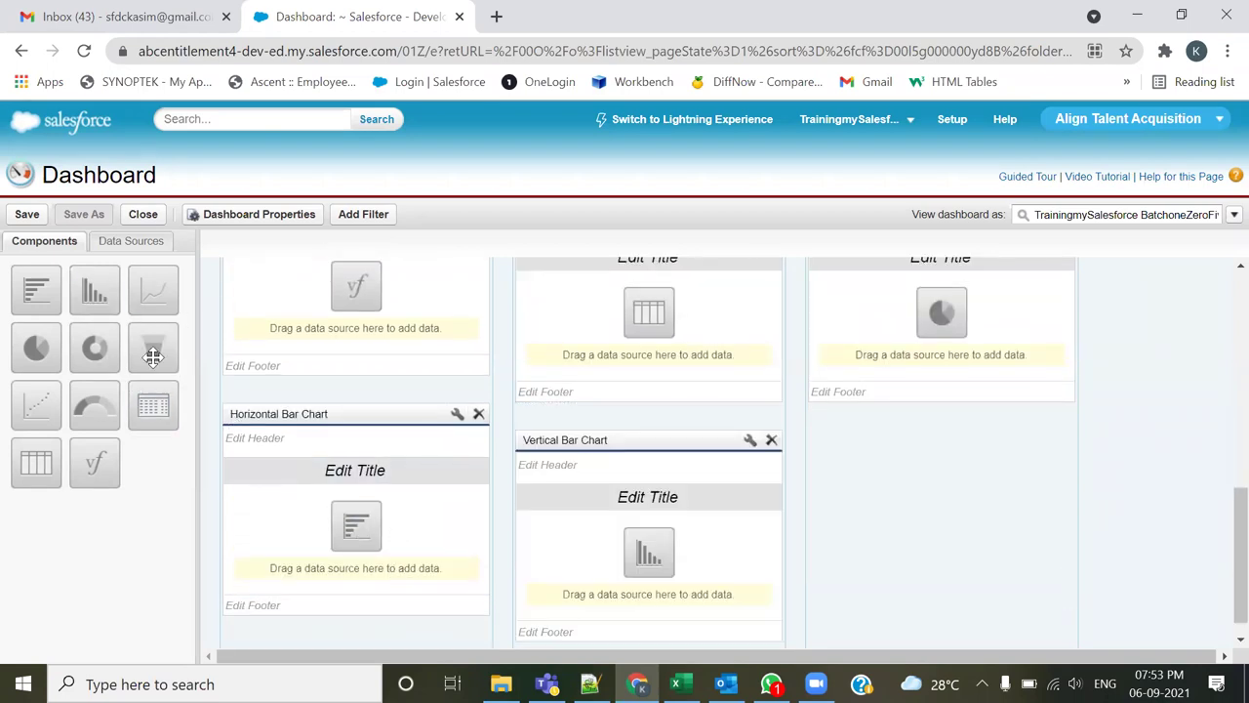
{"action": "triple_click", "coordinate": [856, 566]}
{"action": "left_click", "coordinate": [845, 587]}
{"action": "left_click_drag", "start_coordinate": [153, 346], "coordinate": [807, 545]}
Step: Review the whole dashboard layout from the first row of components to the last
{"action": "scroll", "coordinate": [951, 518], "scroll_direction": "up", "scroll_amount": 3}
{"action": "scroll", "coordinate": [953, 511], "scroll_direction": "up", "scroll_amount": 3}
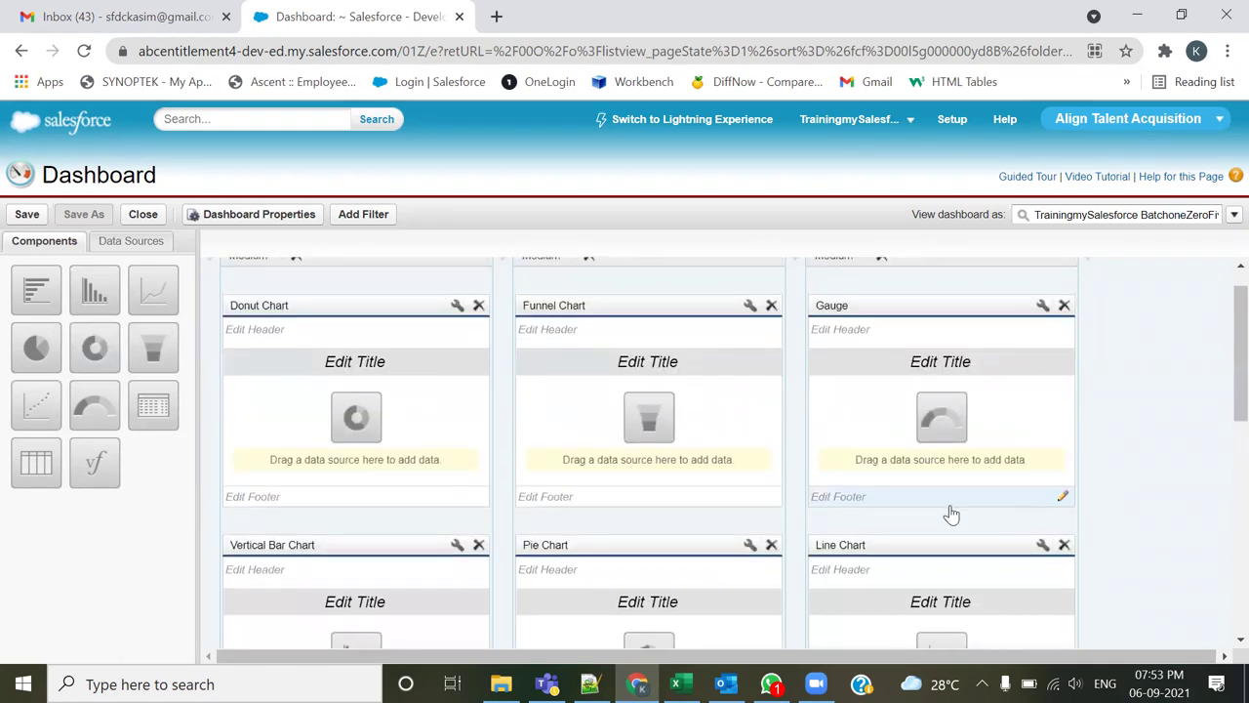
{"action": "scroll", "coordinate": [951, 505], "scroll_direction": "down", "scroll_amount": 5}
{"action": "scroll", "coordinate": [950, 510], "scroll_direction": "down", "scroll_amount": 1}
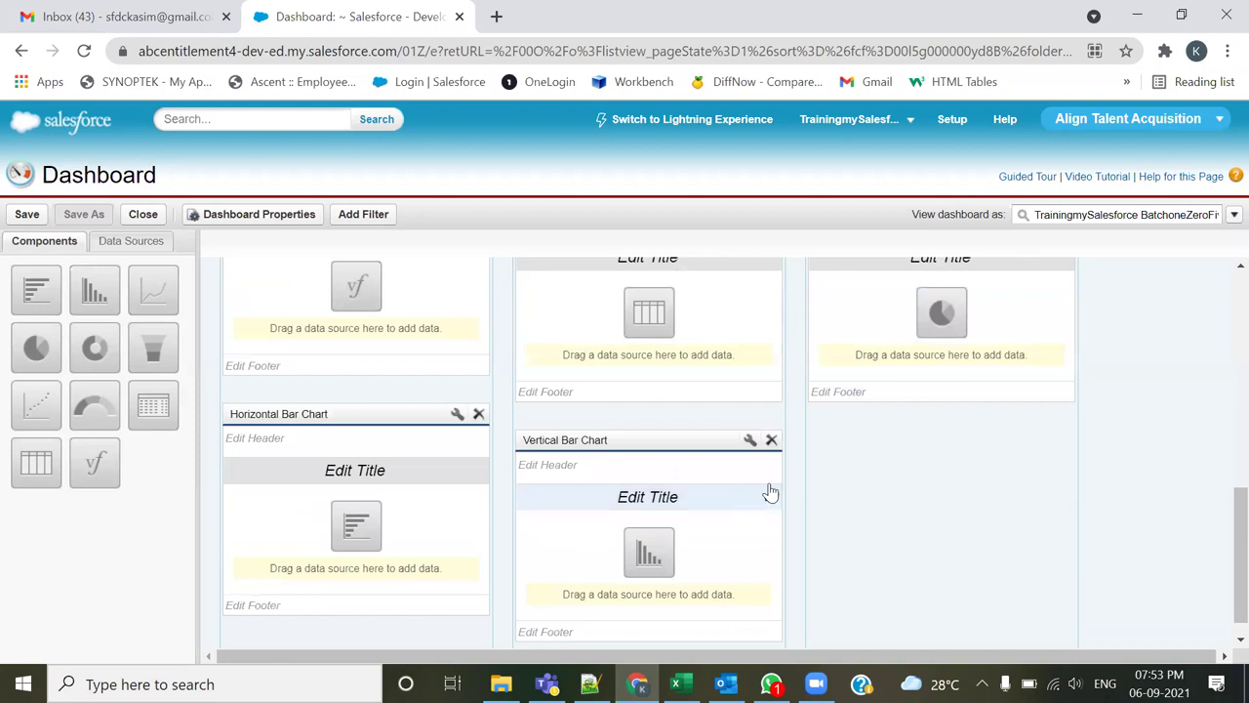
{"action": "scroll", "coordinate": [798, 487], "scroll_direction": "up", "scroll_amount": 4}
{"action": "scroll", "coordinate": [797, 487], "scroll_direction": "up", "scroll_amount": 2}
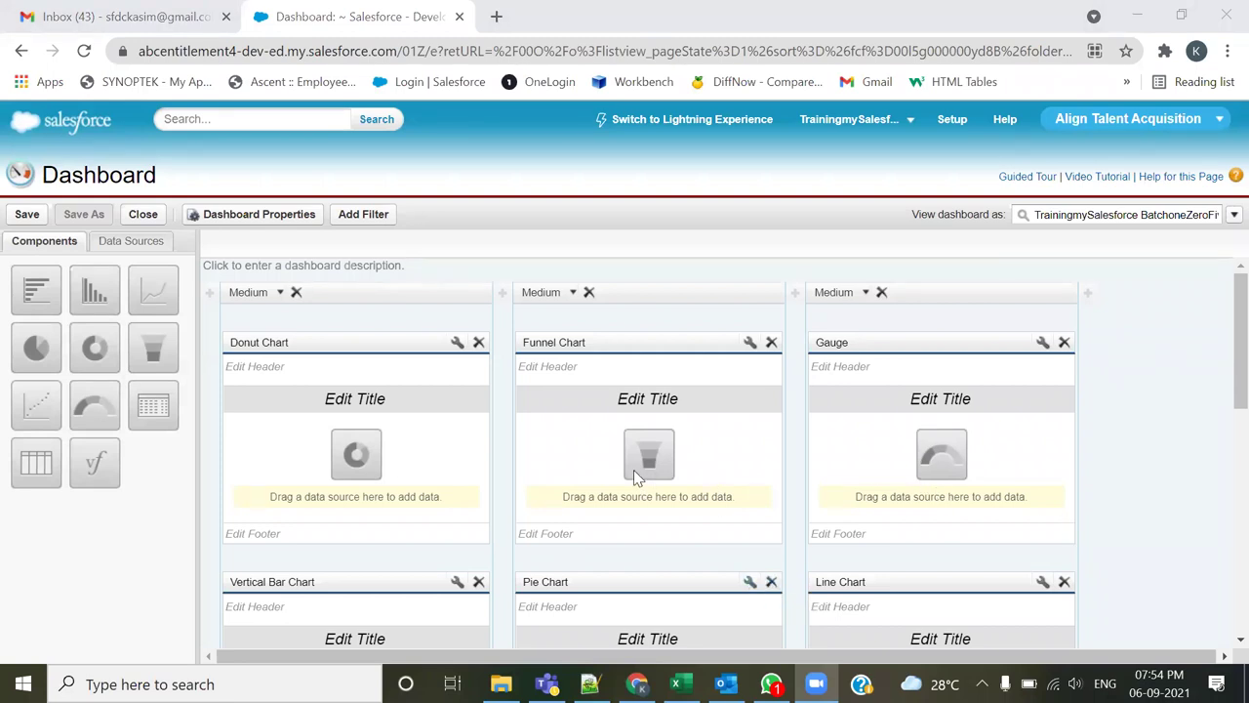
Step: Delete the Visualforce Page and Horizontal Bar Chart components from the first column
{"action": "scroll", "coordinate": [633, 469], "scroll_direction": "down", "scroll_amount": 2}
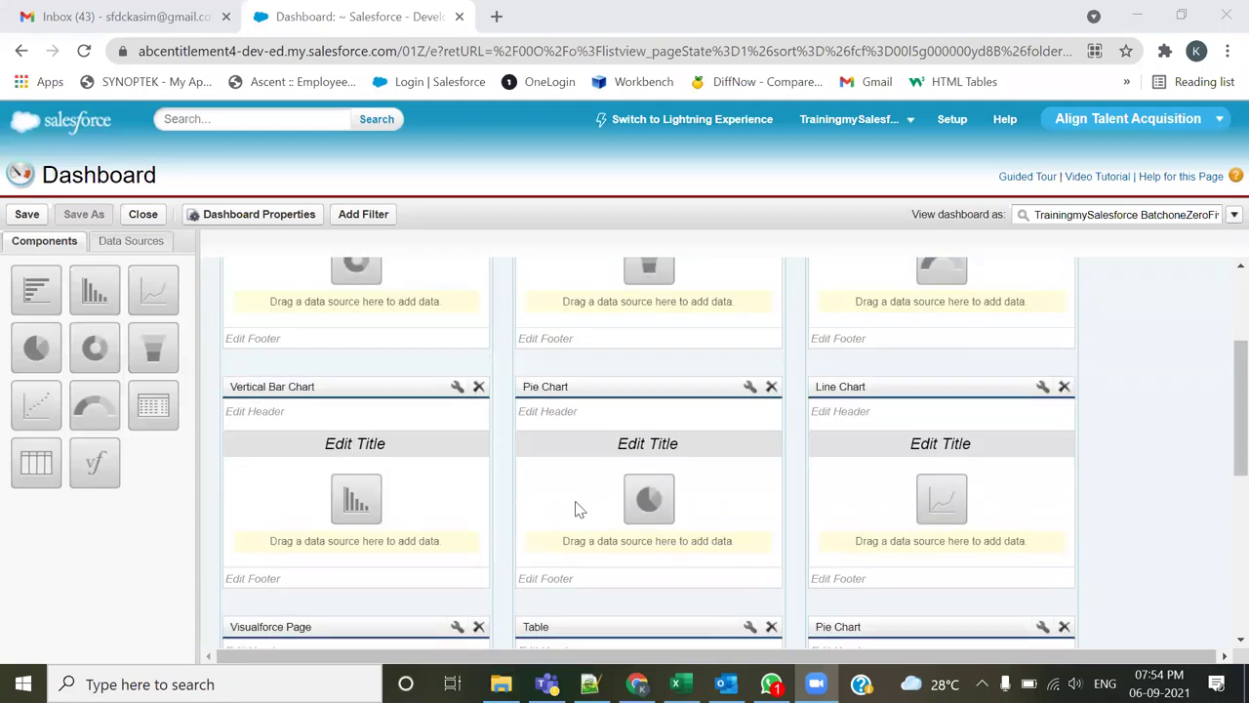
{"action": "scroll", "coordinate": [523, 471], "scroll_direction": "down", "scroll_amount": 2}
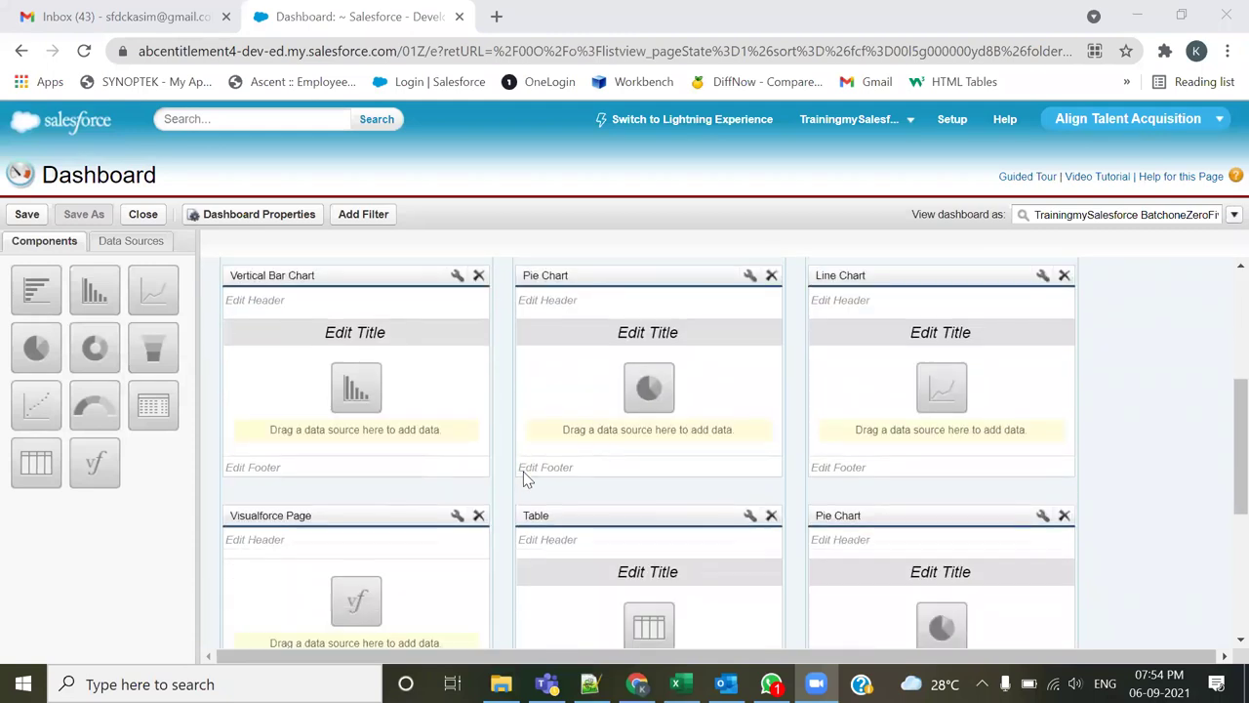
{"action": "left_click", "coordinate": [478, 431]}
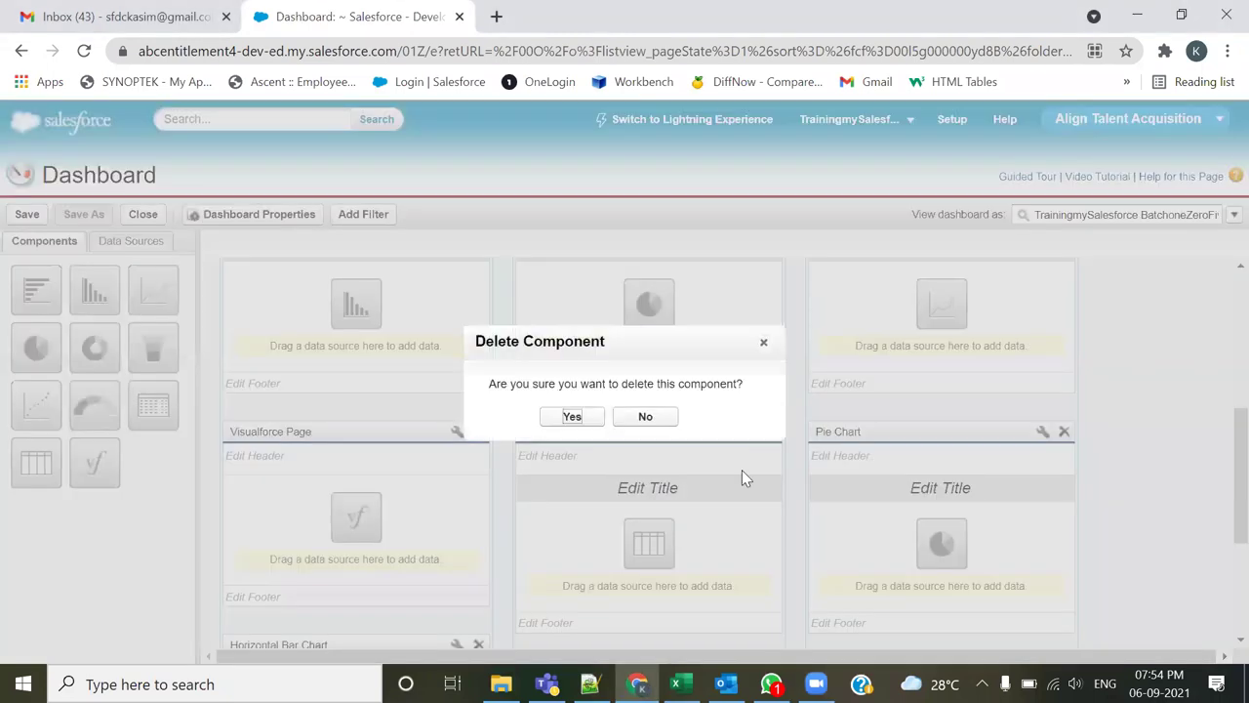
{"action": "left_click", "coordinate": [569, 417]}
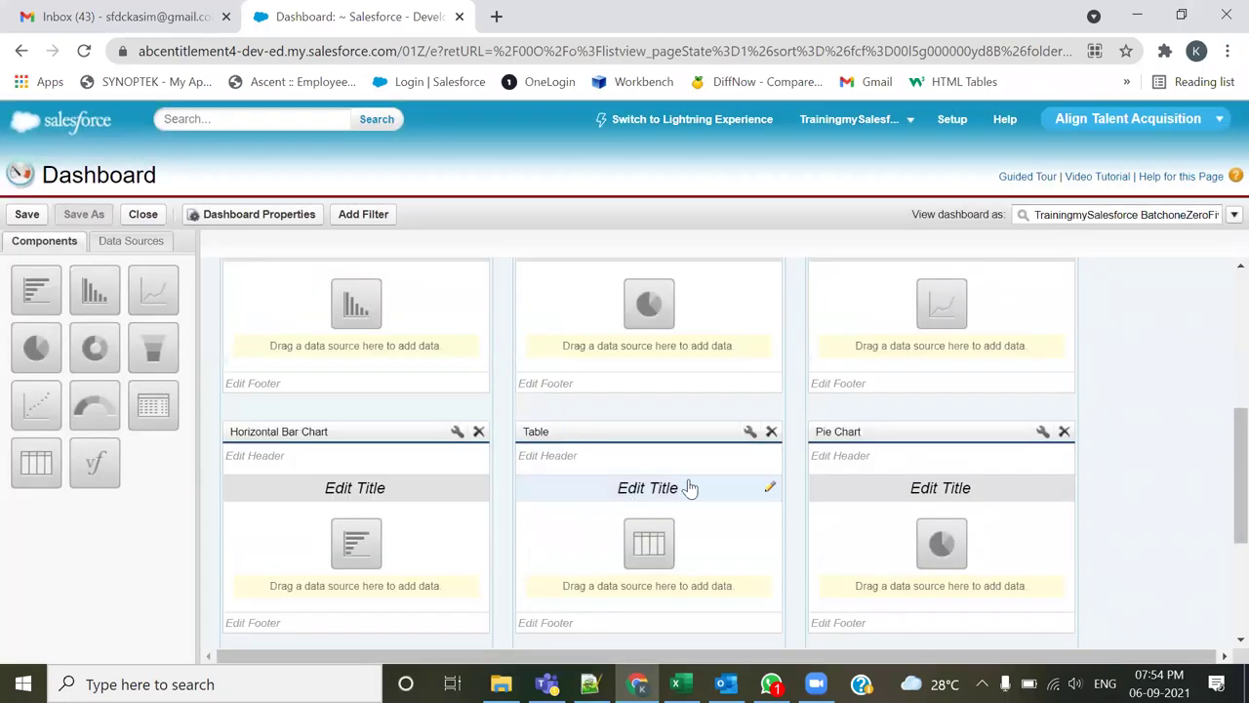
{"action": "left_click", "coordinate": [478, 431]}
{"action": "left_click", "coordinate": [562, 419]}
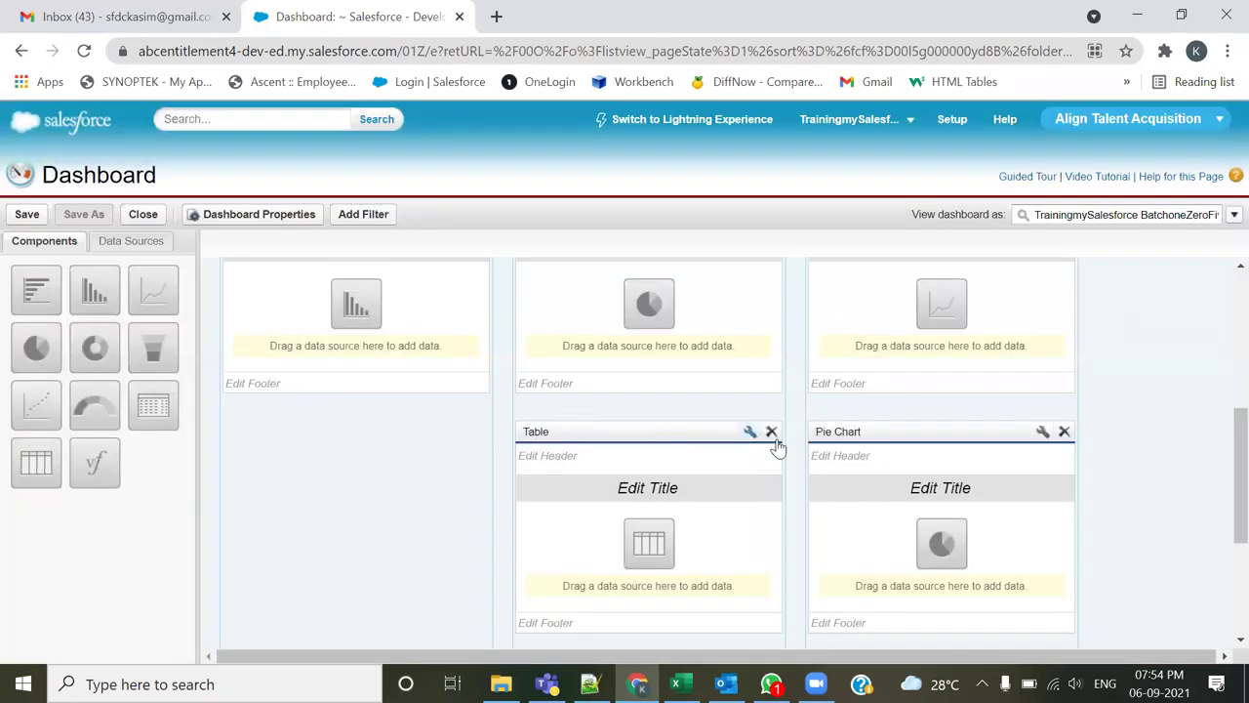
Step: Delete the Table component and the Vertical Bar Chart from the second column
{"action": "left_click", "coordinate": [771, 433]}
{"action": "left_click", "coordinate": [572, 418]}
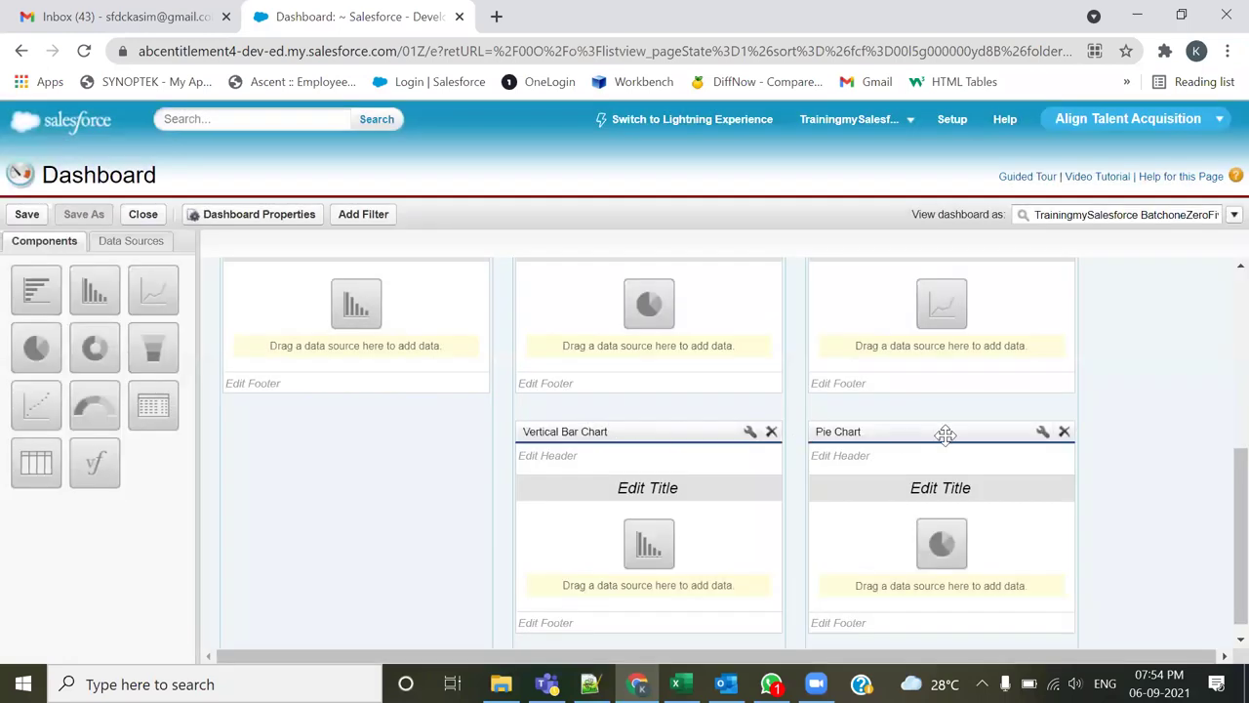
{"action": "left_click", "coordinate": [771, 432]}
{"action": "left_click", "coordinate": [574, 418]}
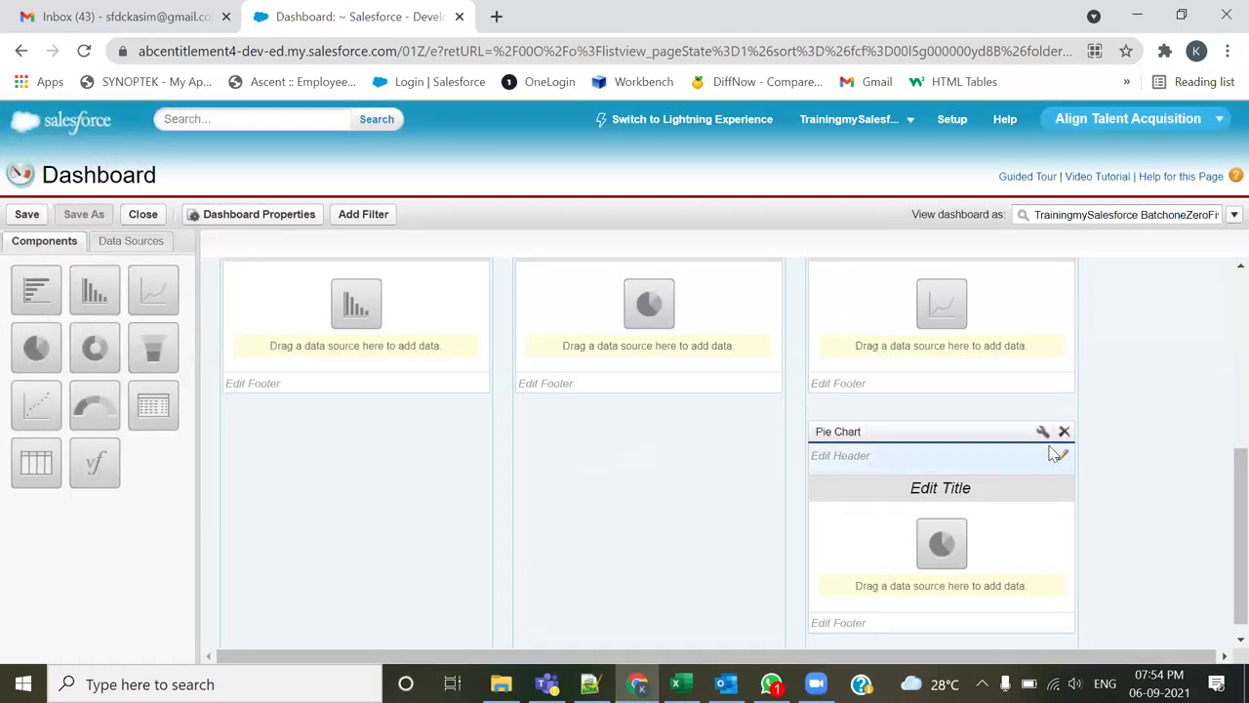
Step: Delete the Pie Chart at the end of the third column, leaving two rows of components
{"action": "left_click", "coordinate": [1064, 432]}
{"action": "left_click", "coordinate": [574, 418]}
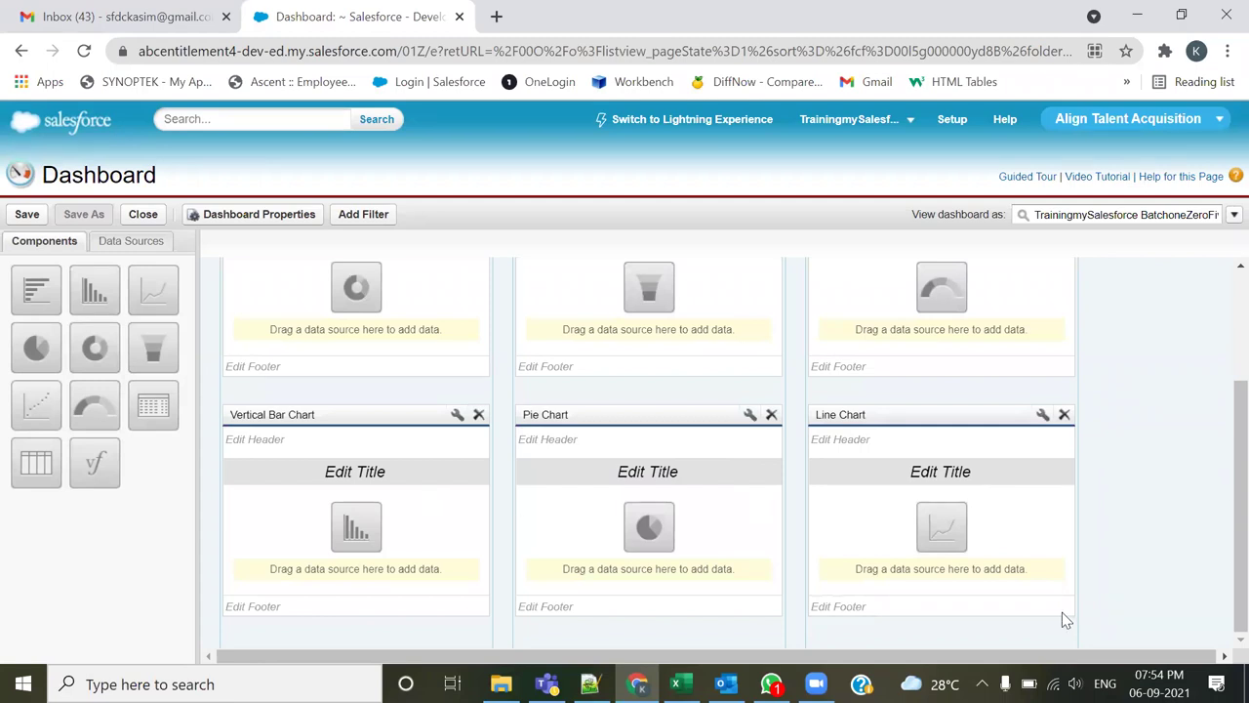
{"action": "scroll", "coordinate": [725, 454], "scroll_direction": "up", "scroll_amount": 2}
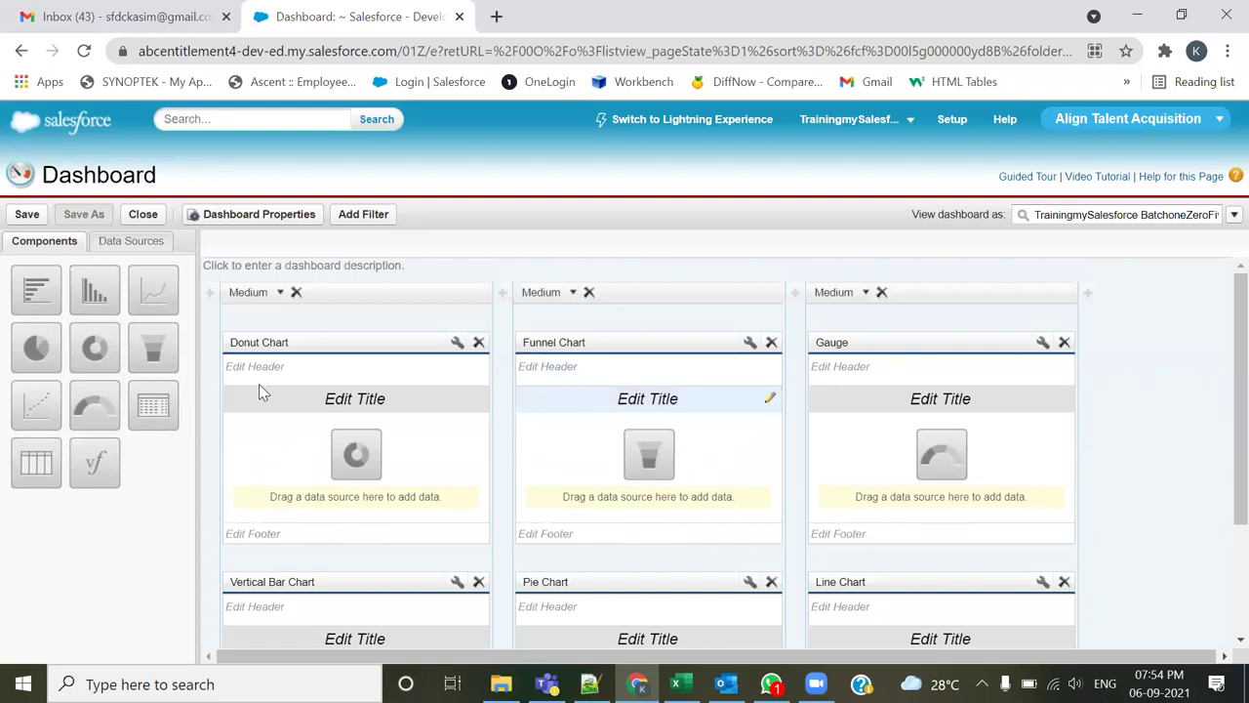
{"action": "scroll", "coordinate": [258, 384], "scroll_direction": "down", "scroll_amount": 1}
{"action": "scroll", "coordinate": [264, 468], "scroll_direction": "up", "scroll_amount": 1}
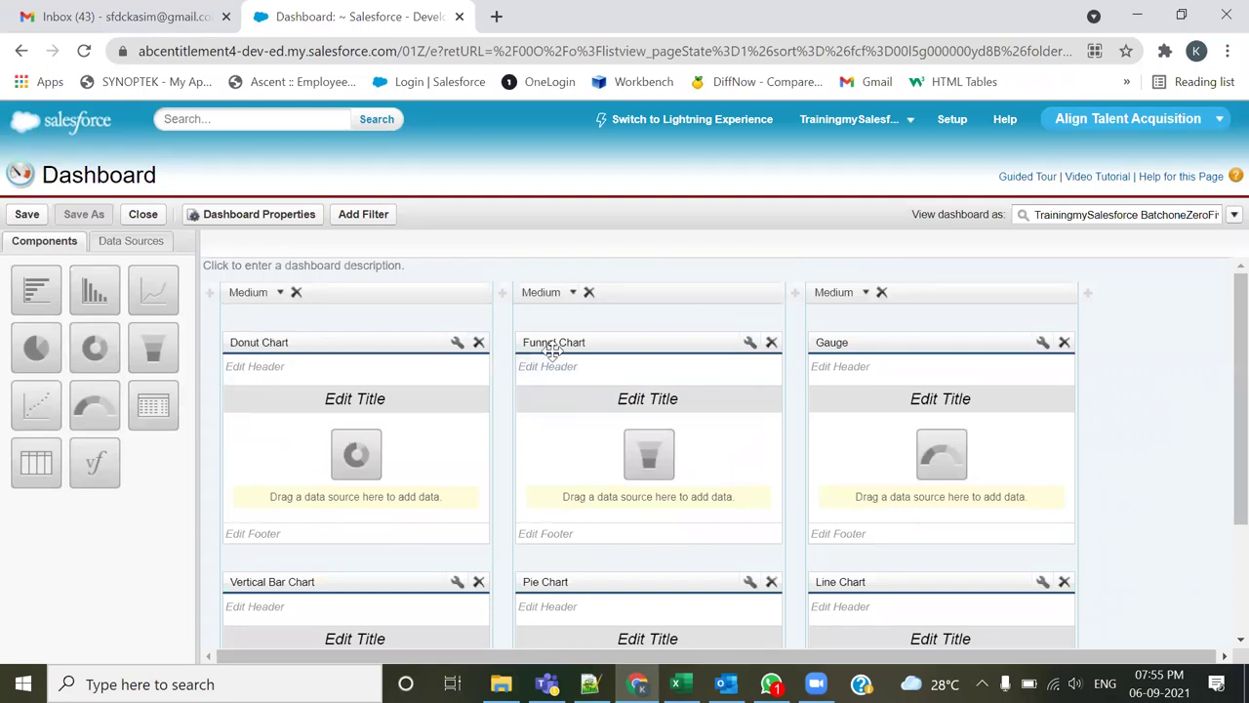
{"action": "scroll", "coordinate": [839, 371], "scroll_direction": "down", "scroll_amount": 3}
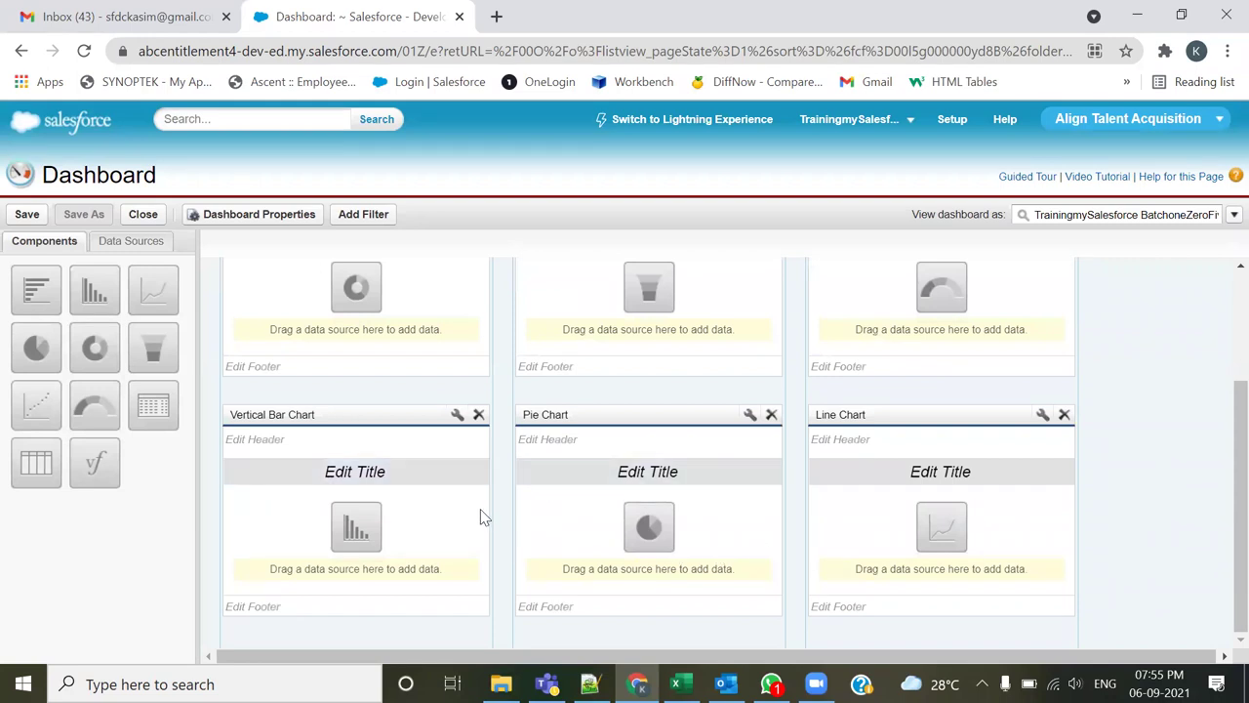
{"action": "scroll", "coordinate": [481, 517], "scroll_direction": "up", "scroll_amount": 3}
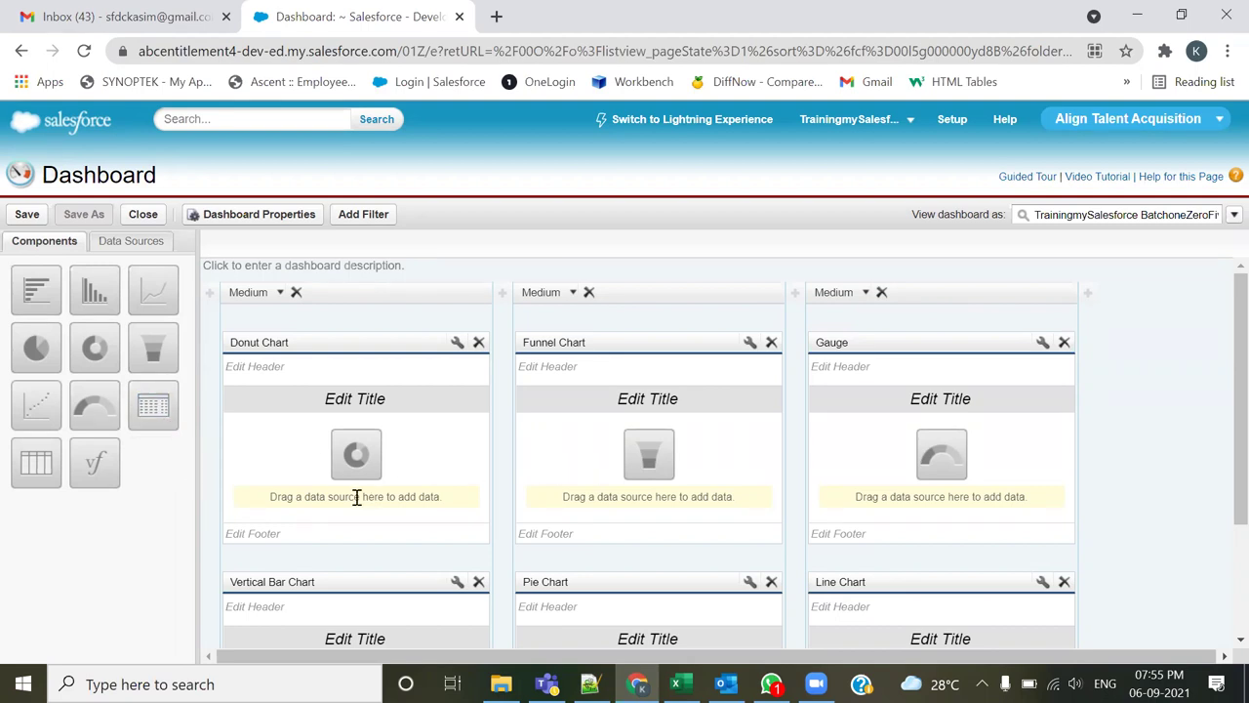
Step: Browse the dashboard's data sources, checking the Visualforce Pages and expanding the Align HR Reports folder
{"action": "left_click", "coordinate": [127, 244]}
{"action": "left_click", "coordinate": [46, 244]}
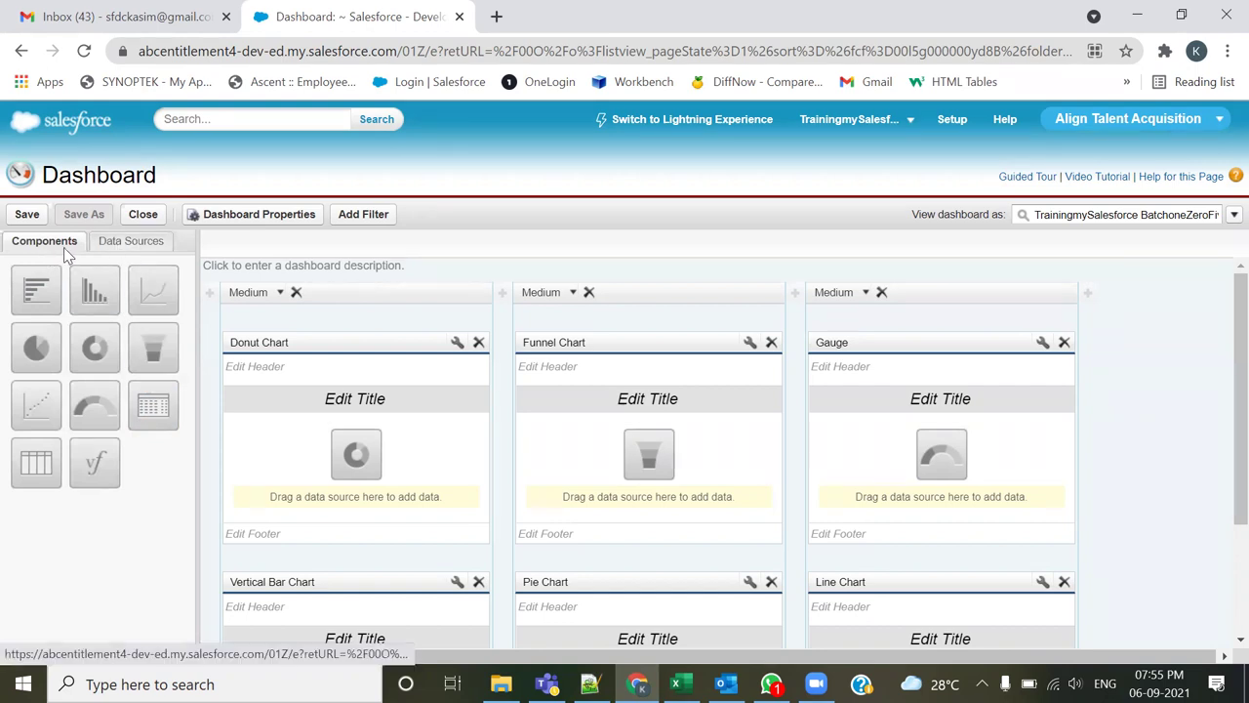
{"action": "left_click", "coordinate": [114, 249]}
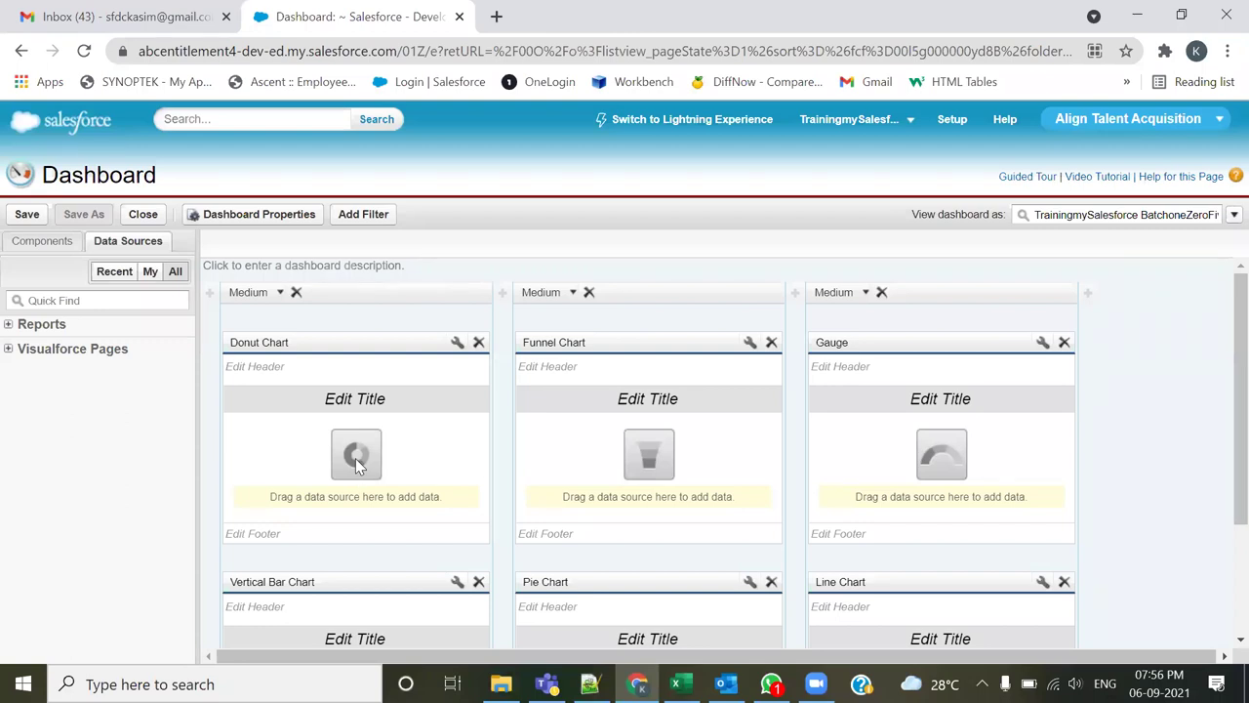
{"action": "left_click", "coordinate": [8, 349]}
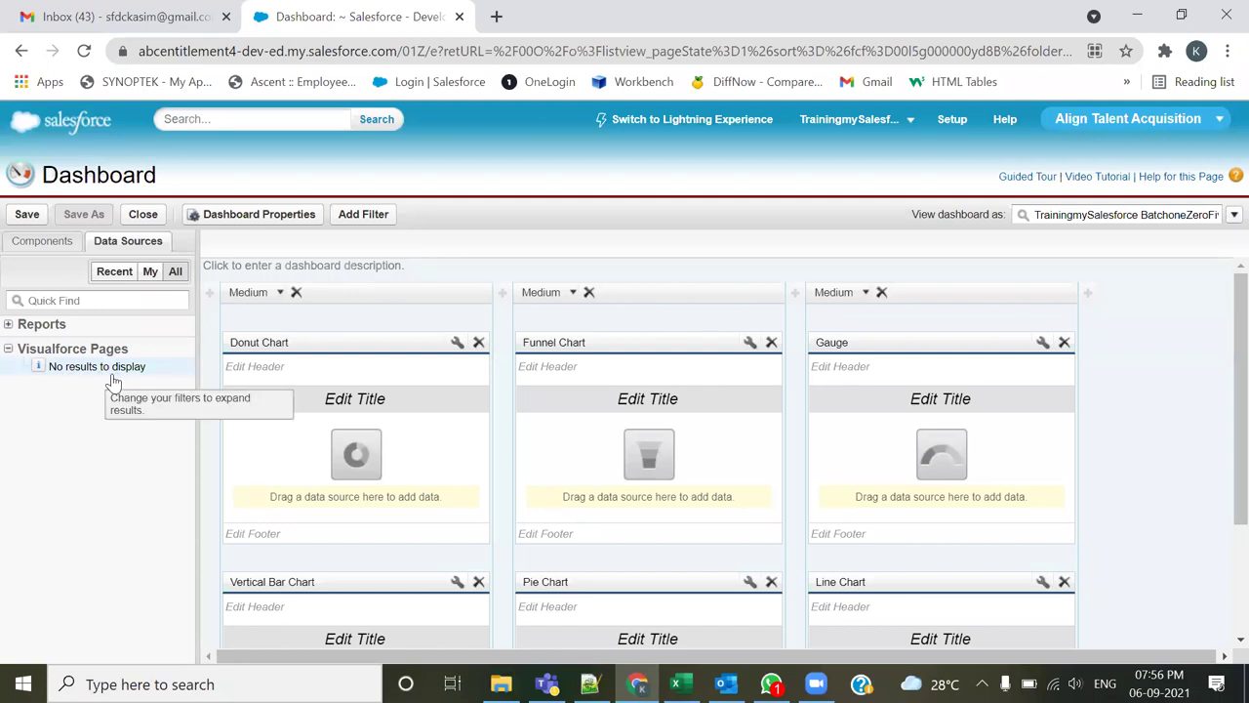
{"action": "left_click", "coordinate": [8, 350]}
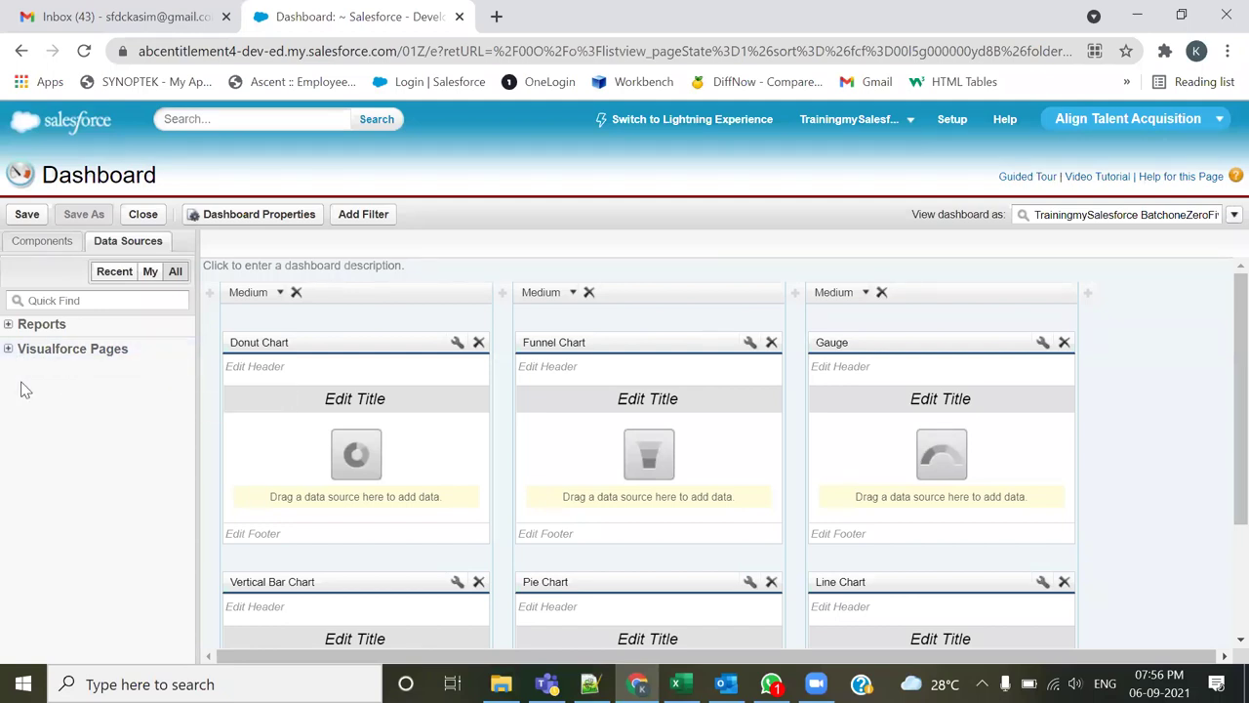
{"action": "left_click", "coordinate": [9, 324]}
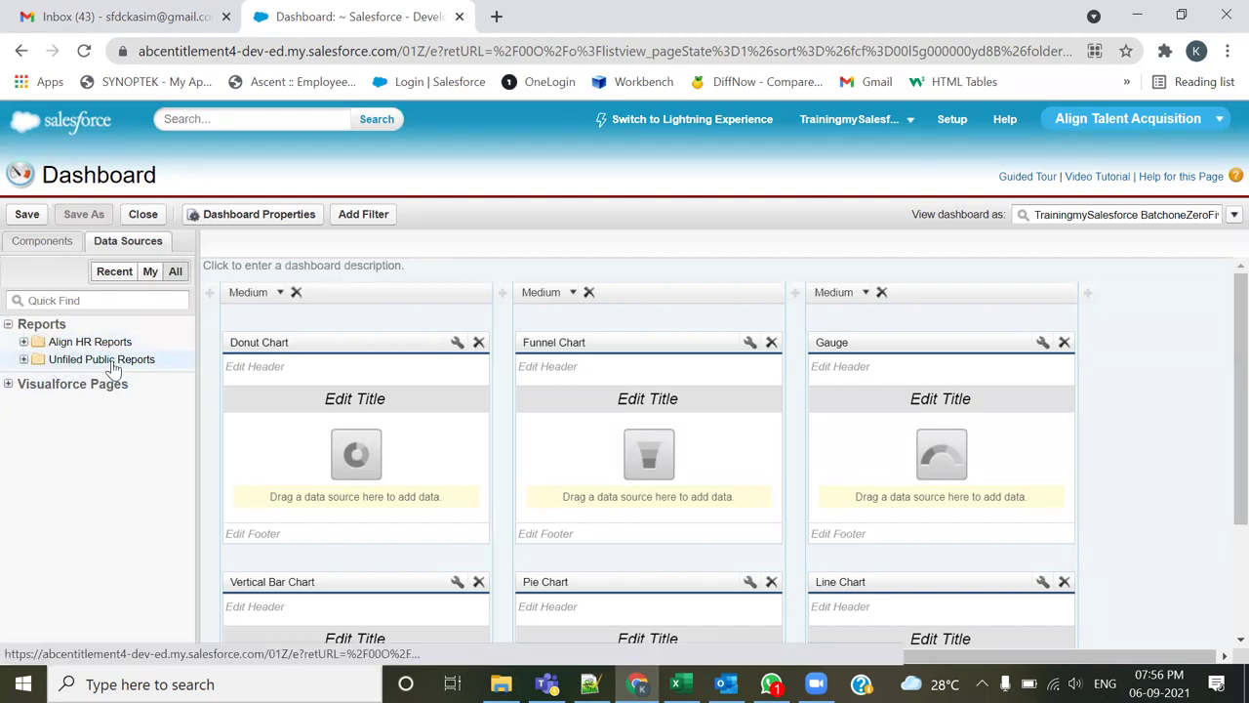
{"action": "left_click", "coordinate": [24, 342]}
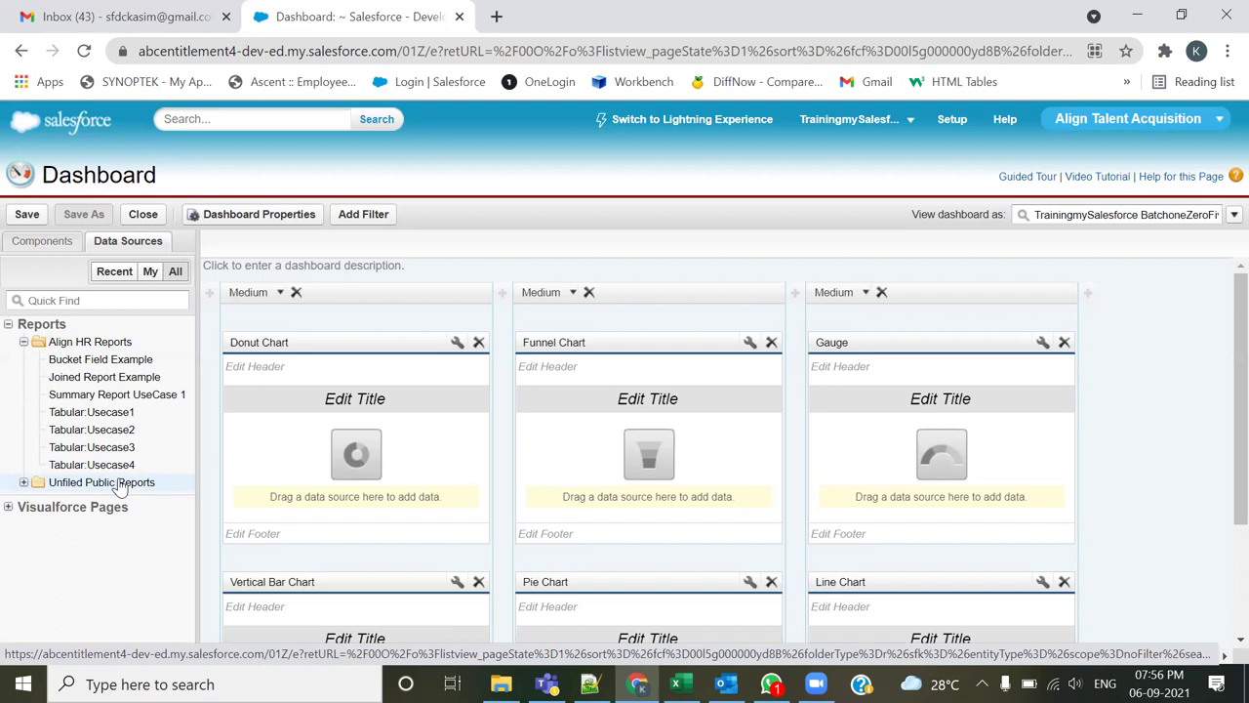
Step: Try Tabular:Usecase4 and Joined Report Example in turn as the Donut Chart's data source, removing each one
{"action": "left_click_drag", "start_coordinate": [97, 465], "coordinate": [309, 465]}
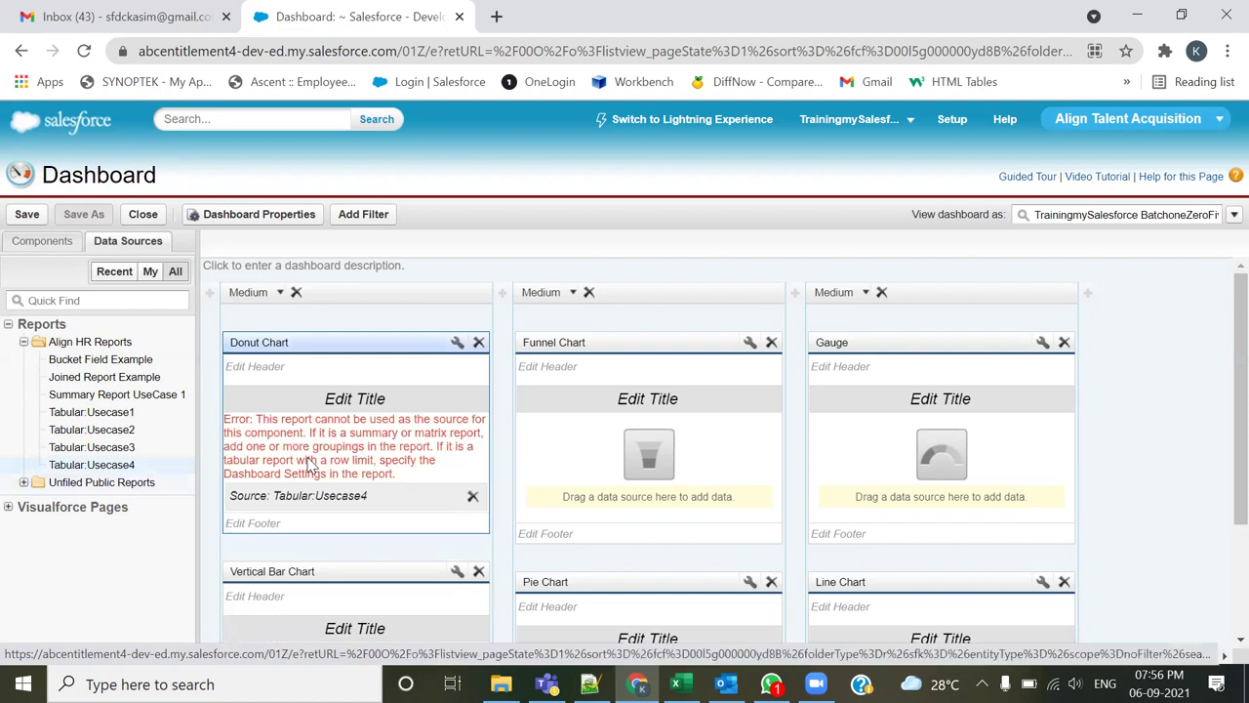
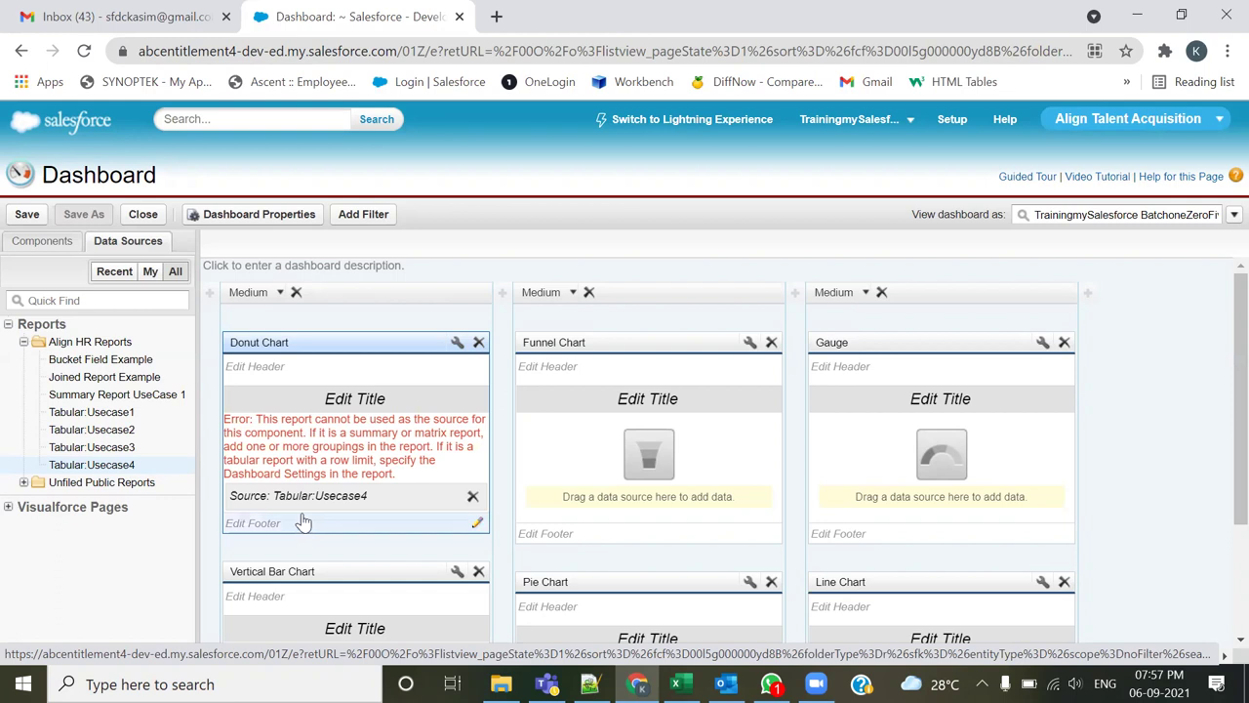
{"action": "left_click", "coordinate": [472, 496]}
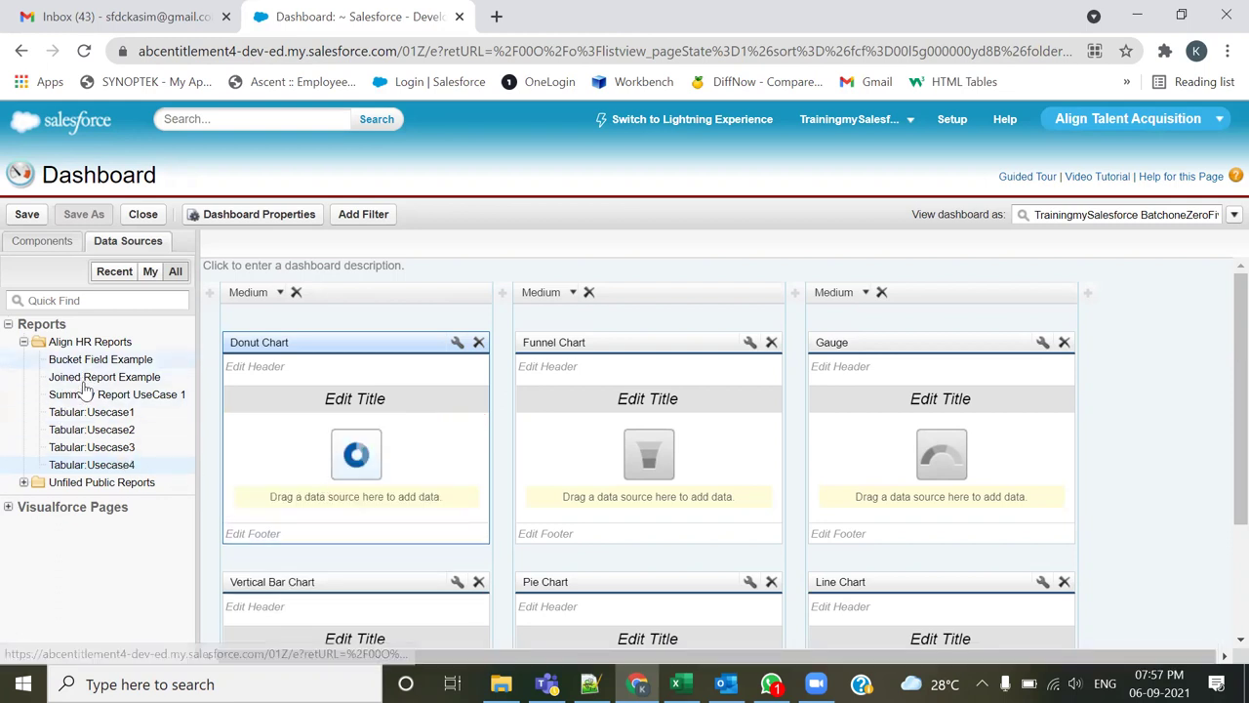
{"action": "left_click_drag", "start_coordinate": [84, 378], "coordinate": [282, 424]}
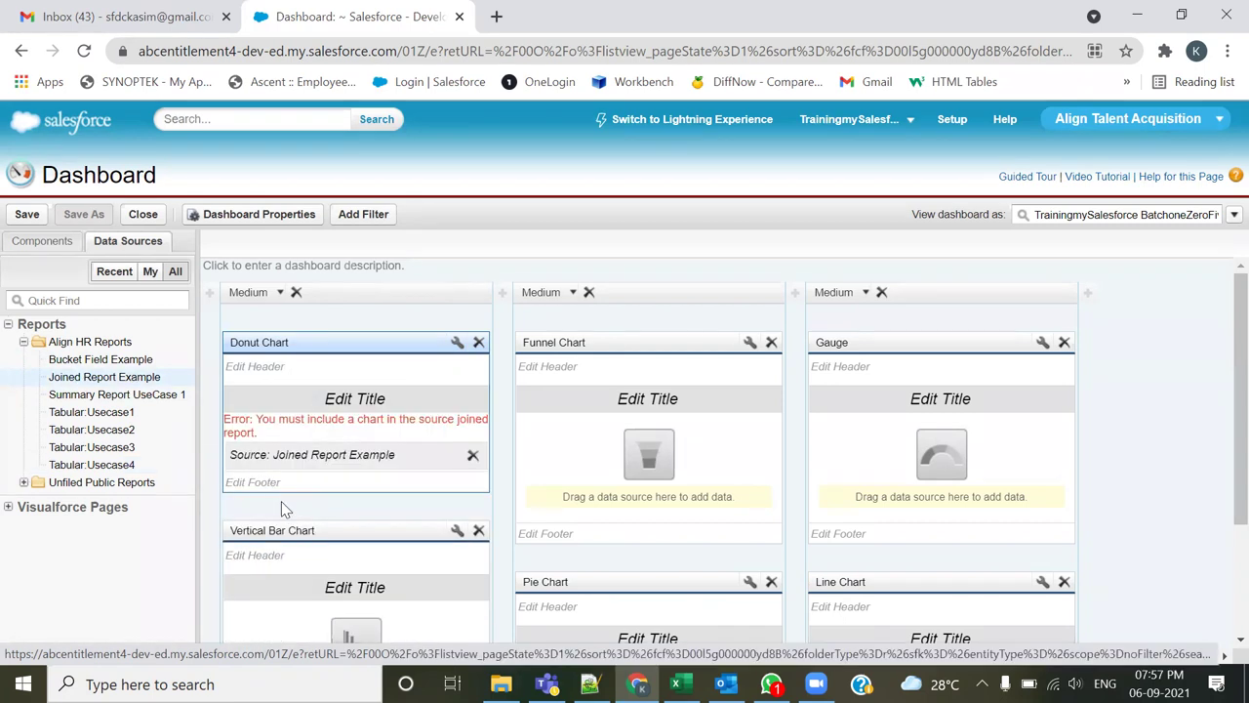
{"action": "left_click", "coordinate": [471, 457]}
Step: Assign Summary Report UseCase 1 as the data source of the Donut Chart, Funnel Chart and Gauge
{"action": "left_click_drag", "start_coordinate": [137, 396], "coordinate": [330, 525]}
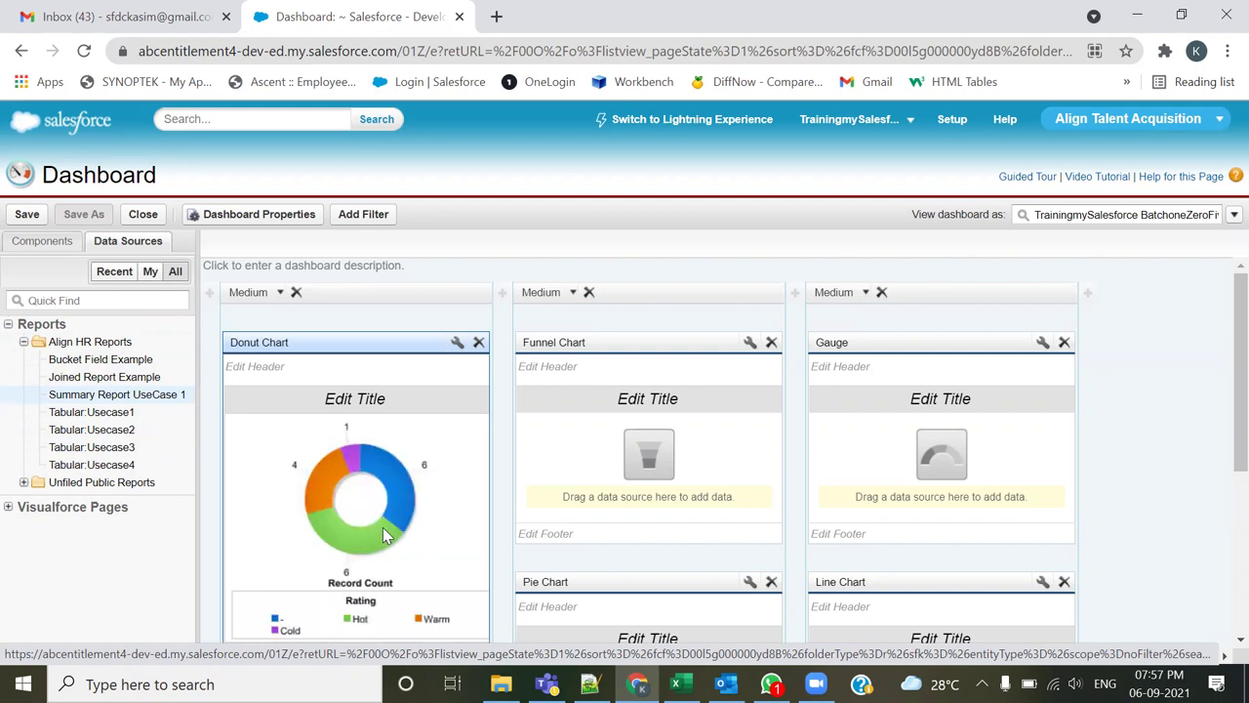
{"action": "scroll", "coordinate": [382, 527], "scroll_direction": "down", "scroll_amount": 1}
{"action": "scroll", "coordinate": [348, 462], "scroll_direction": "up", "scroll_amount": 1}
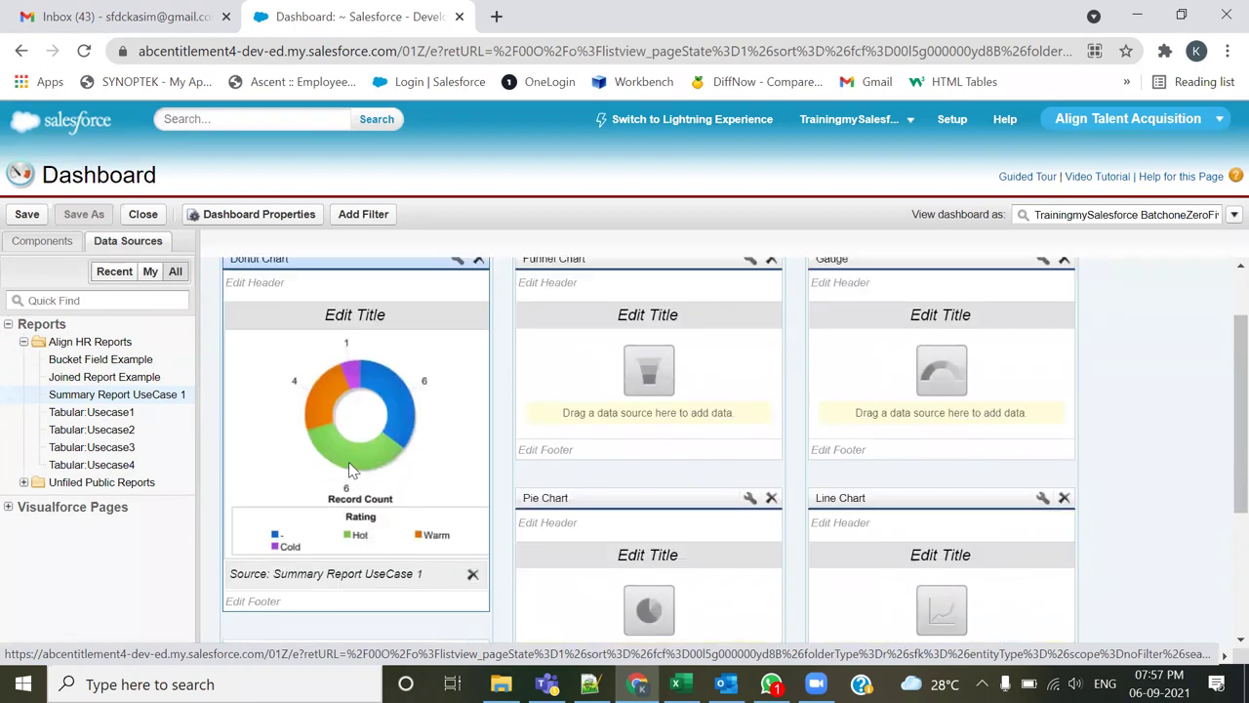
{"action": "left_click_drag", "start_coordinate": [95, 401], "coordinate": [605, 451]}
{"action": "left_click_drag", "start_coordinate": [65, 402], "coordinate": [878, 444]}
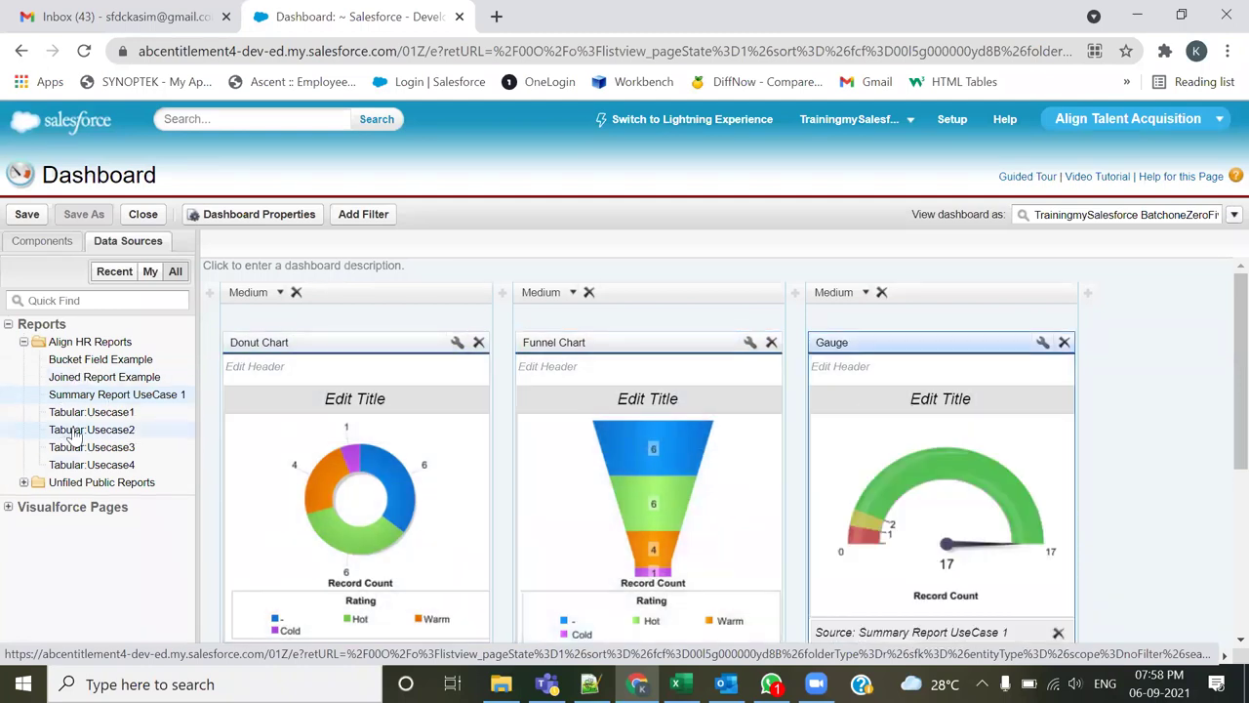
Step: Assign Summary Report UseCase 1 as the data source of the Vertical Bar Chart in the second row
{"action": "scroll", "coordinate": [279, 508], "scroll_direction": "down", "scroll_amount": 1}
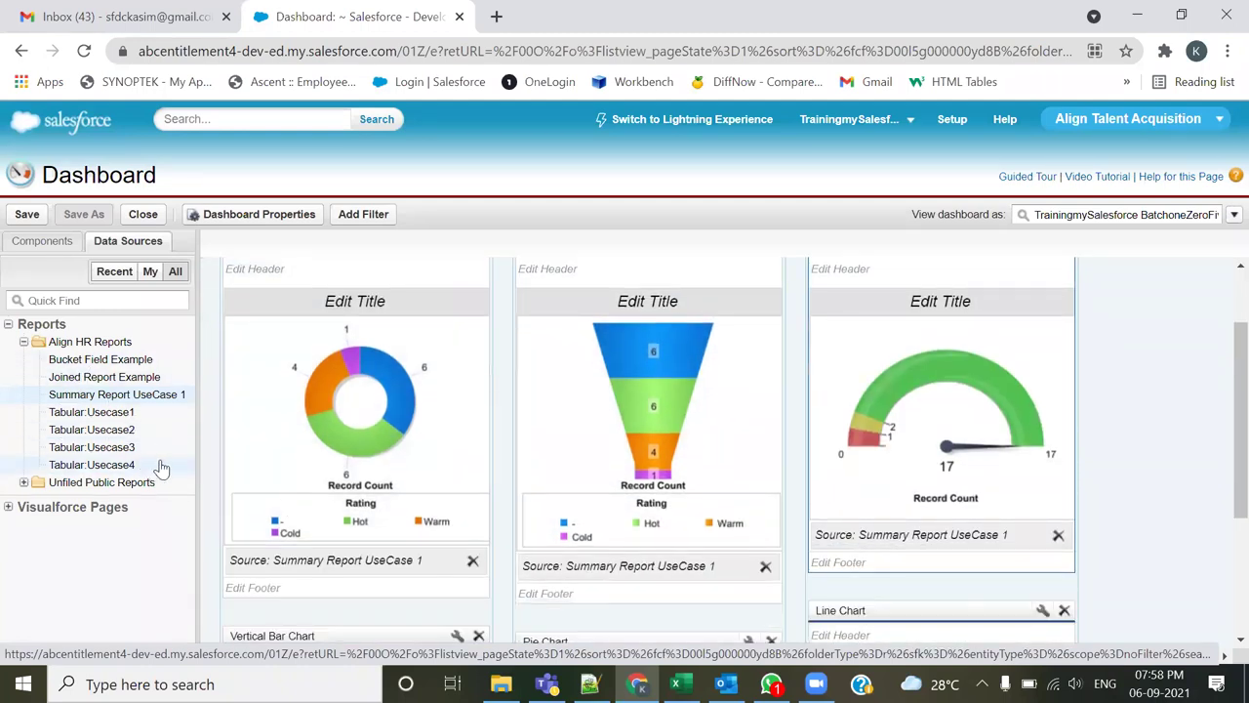
{"action": "scroll", "coordinate": [1222, 391], "scroll_direction": "down", "scroll_amount": 2}
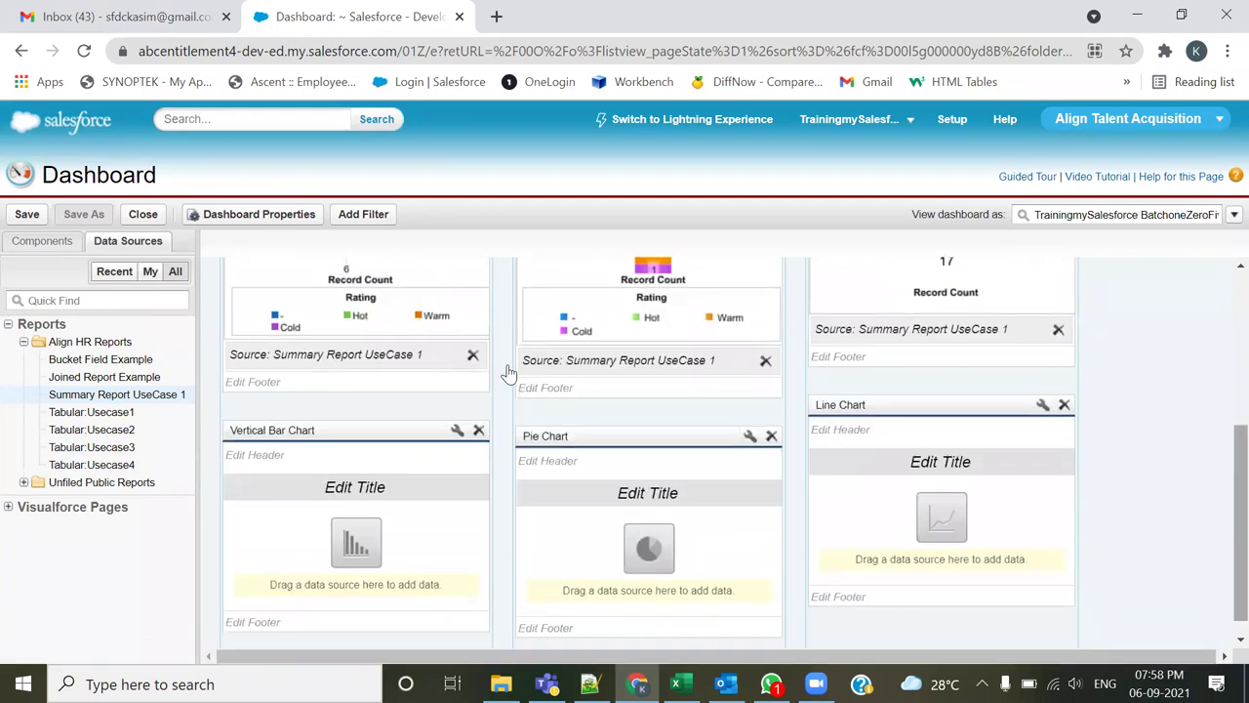
{"action": "left_click_drag", "start_coordinate": [80, 397], "coordinate": [329, 521]}
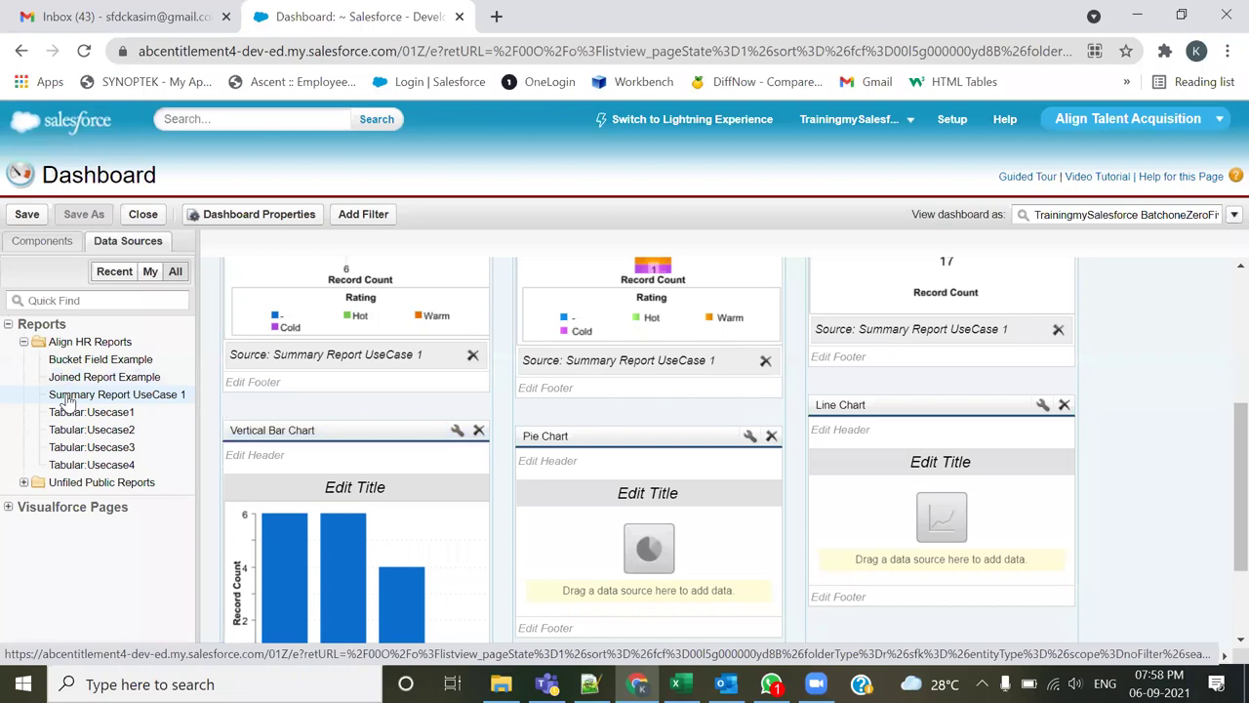
Step: Try Joined Report Example twice as the Pie Chart's data source, removing it each time
{"action": "left_click_drag", "start_coordinate": [65, 378], "coordinate": [571, 525]}
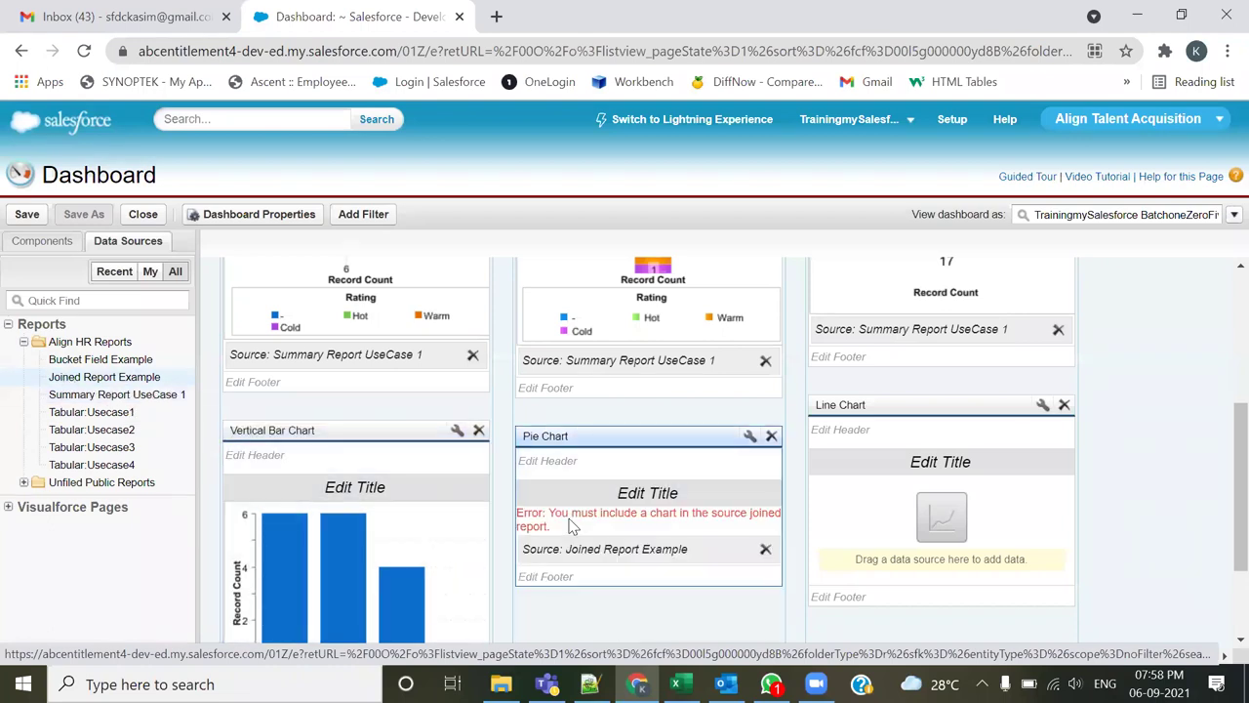
{"action": "left_click", "coordinate": [766, 548]}
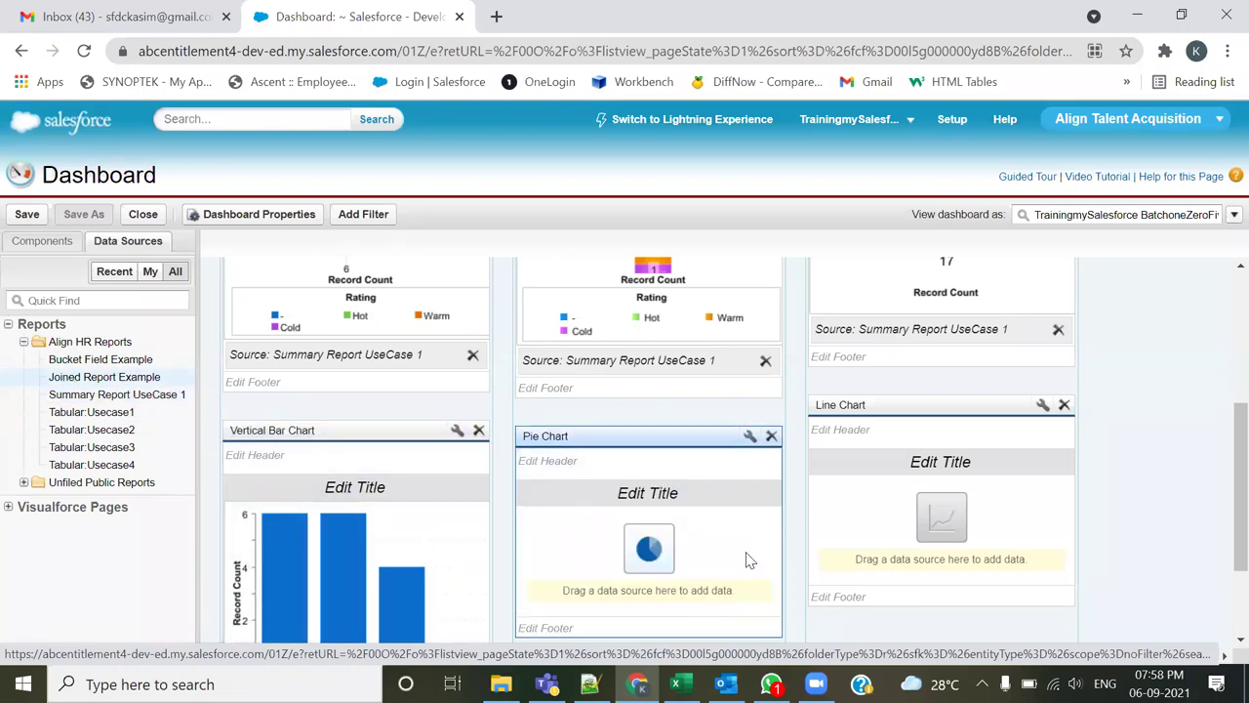
{"action": "left_click_drag", "start_coordinate": [58, 381], "coordinate": [592, 501]}
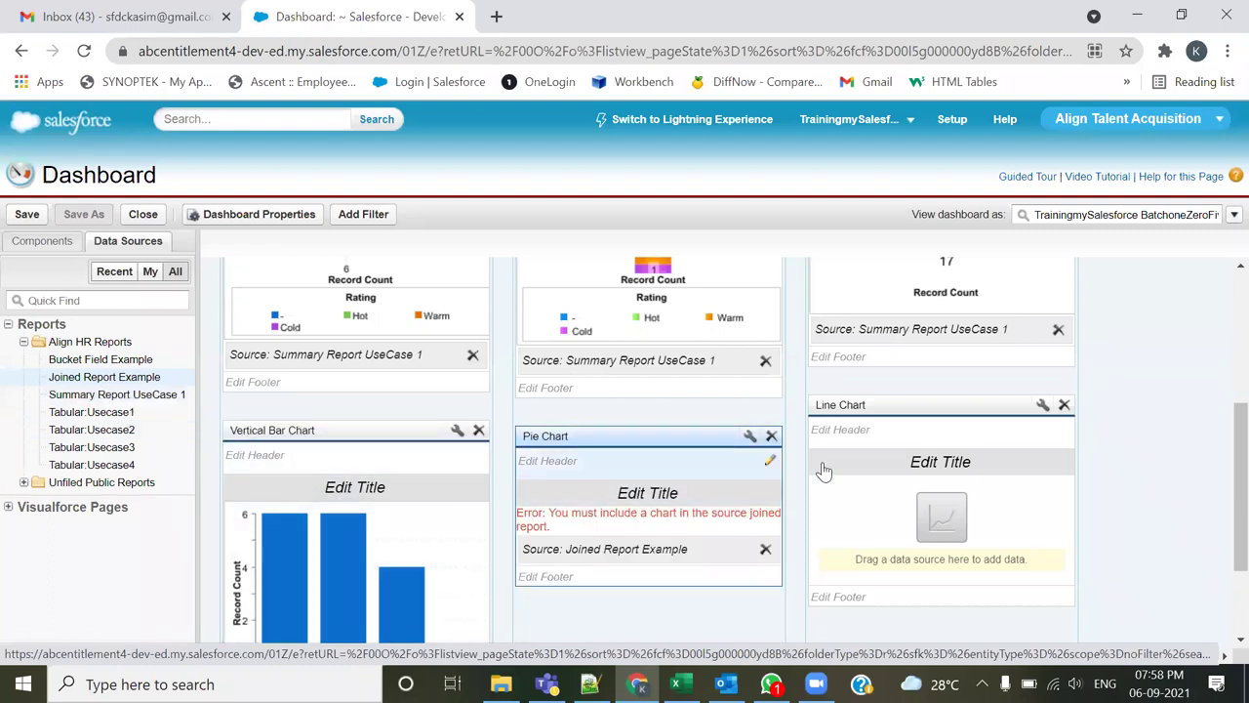
{"action": "left_click", "coordinate": [765, 549]}
Step: Assign Summary Report UseCase 1 as the data source of the Pie Chart and Line Chart, and review both rows
{"action": "left_click_drag", "start_coordinate": [124, 402], "coordinate": [595, 517]}
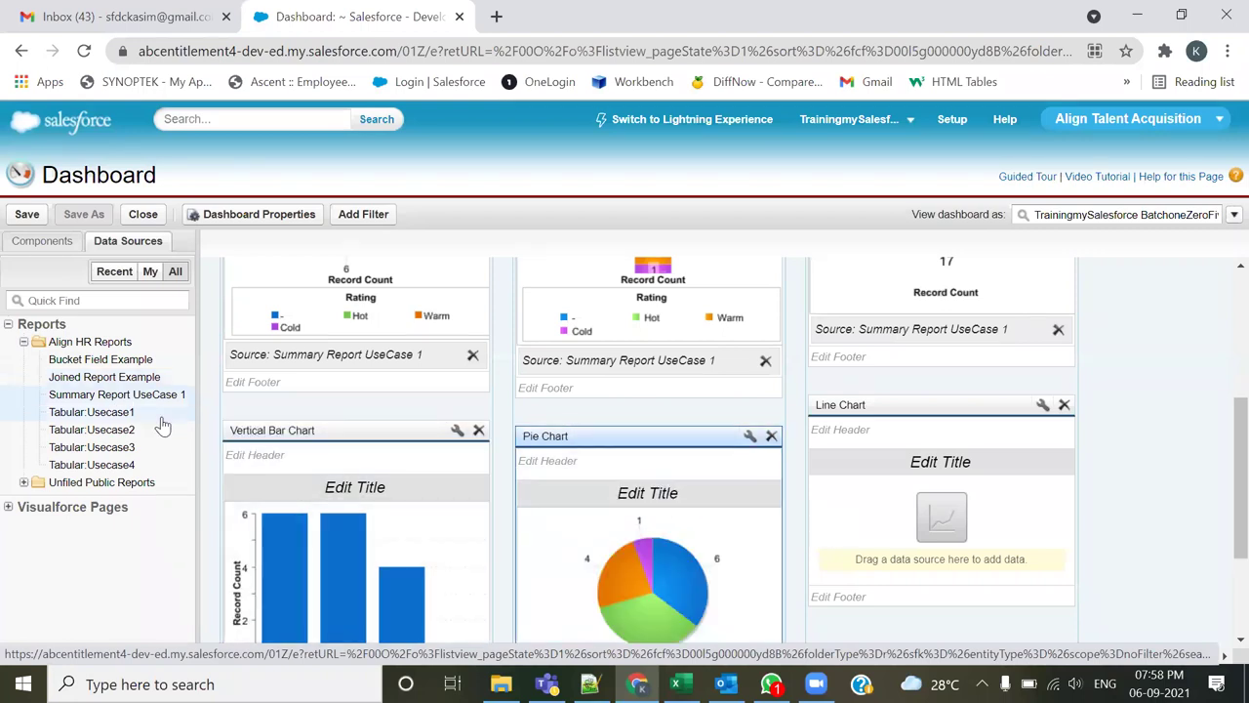
{"action": "left_click_drag", "start_coordinate": [117, 394], "coordinate": [875, 570]}
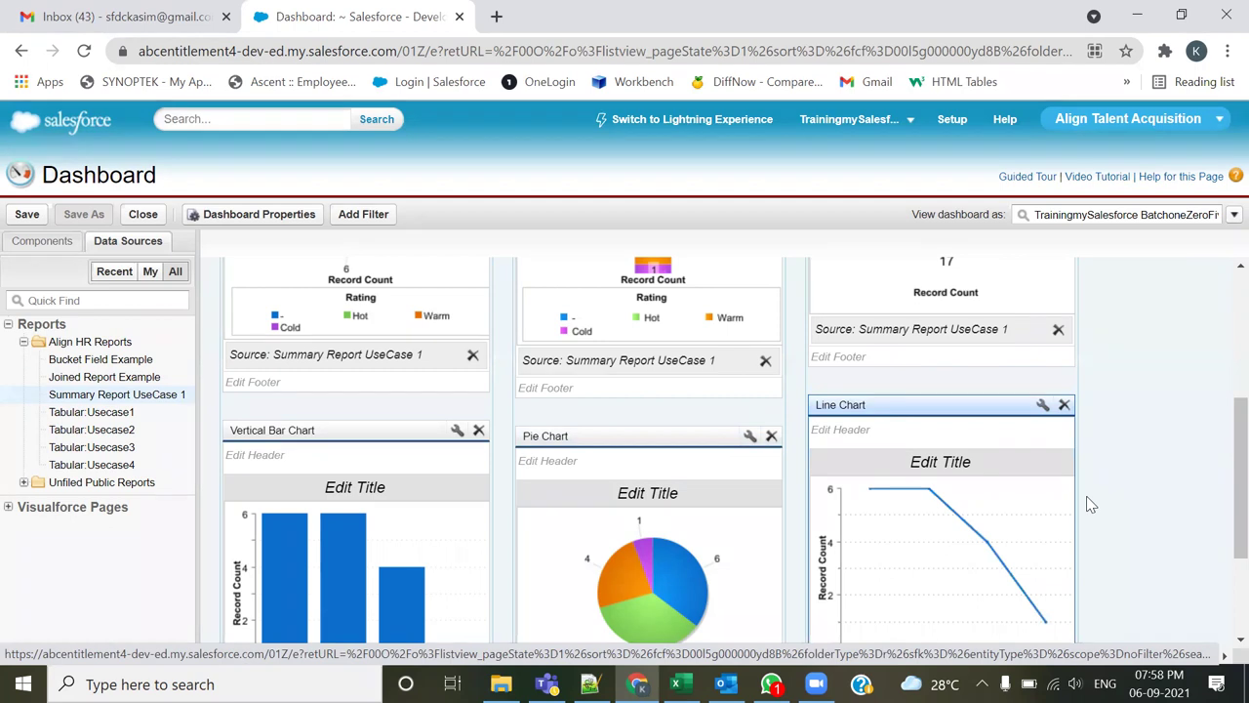
{"action": "scroll", "coordinate": [1091, 504], "scroll_direction": "up", "scroll_amount": 3}
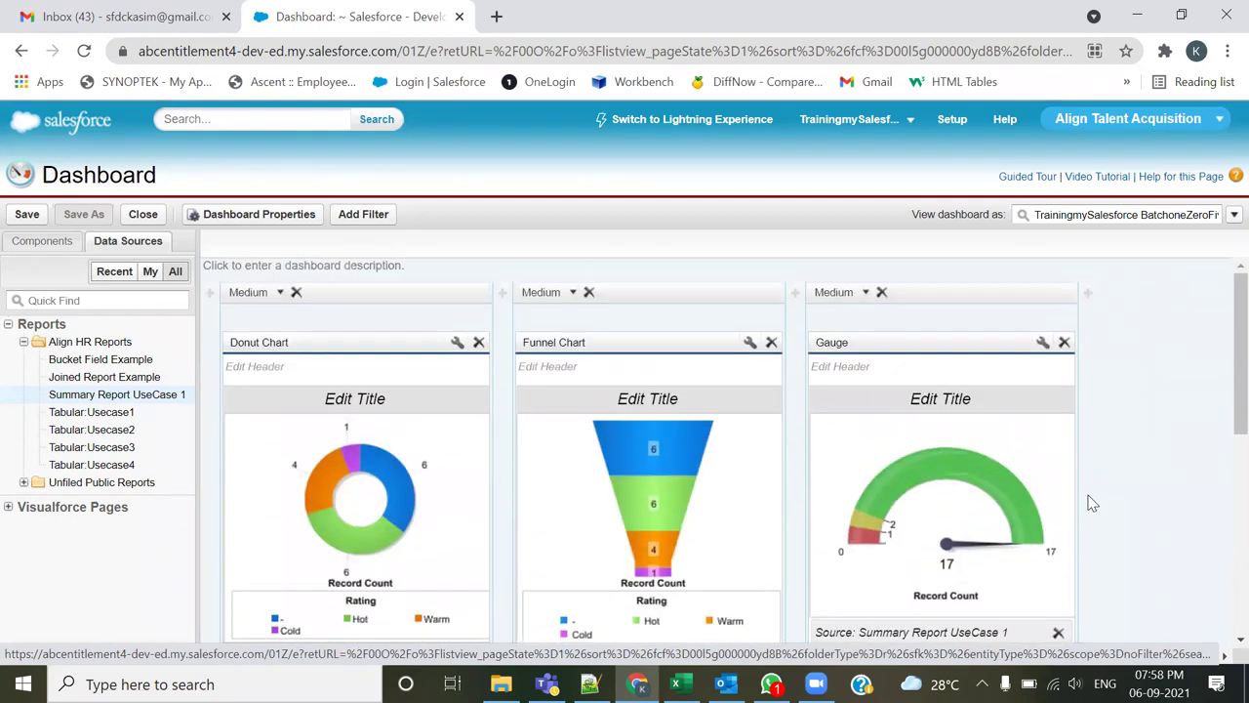
{"action": "scroll", "coordinate": [1091, 502], "scroll_direction": "down", "scroll_amount": 5}
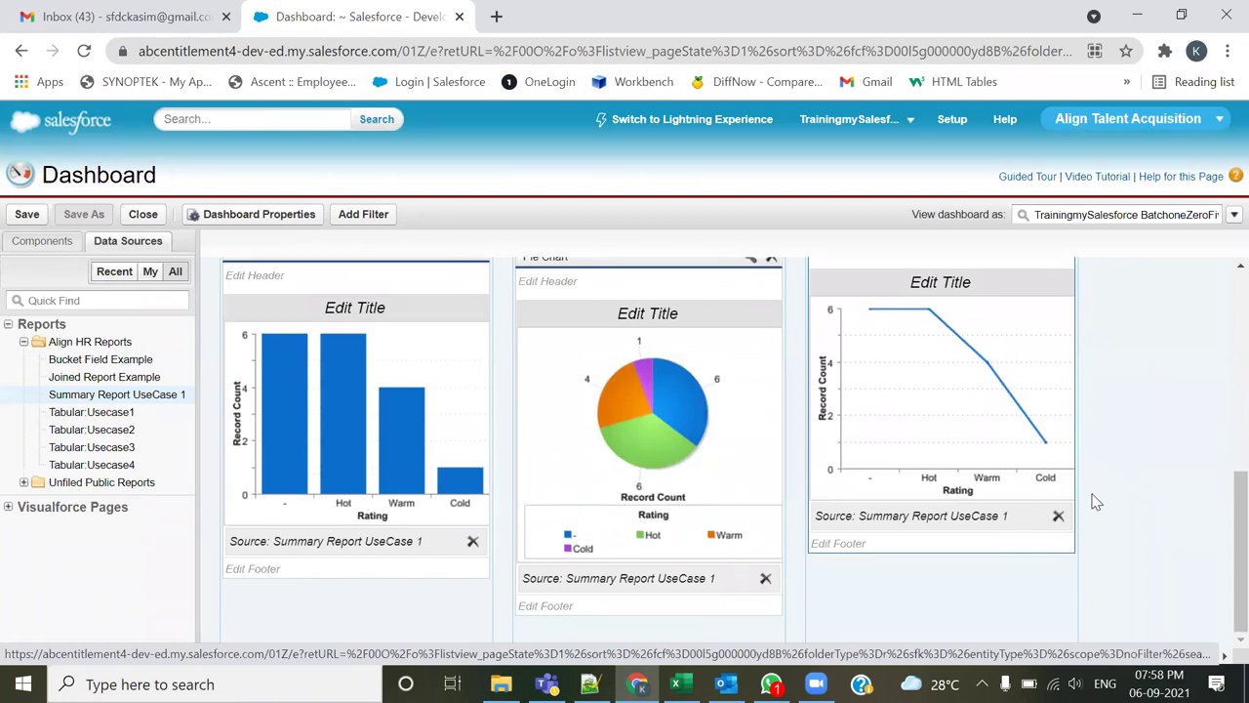
{"action": "scroll", "coordinate": [1093, 502], "scroll_direction": "up", "scroll_amount": 5}
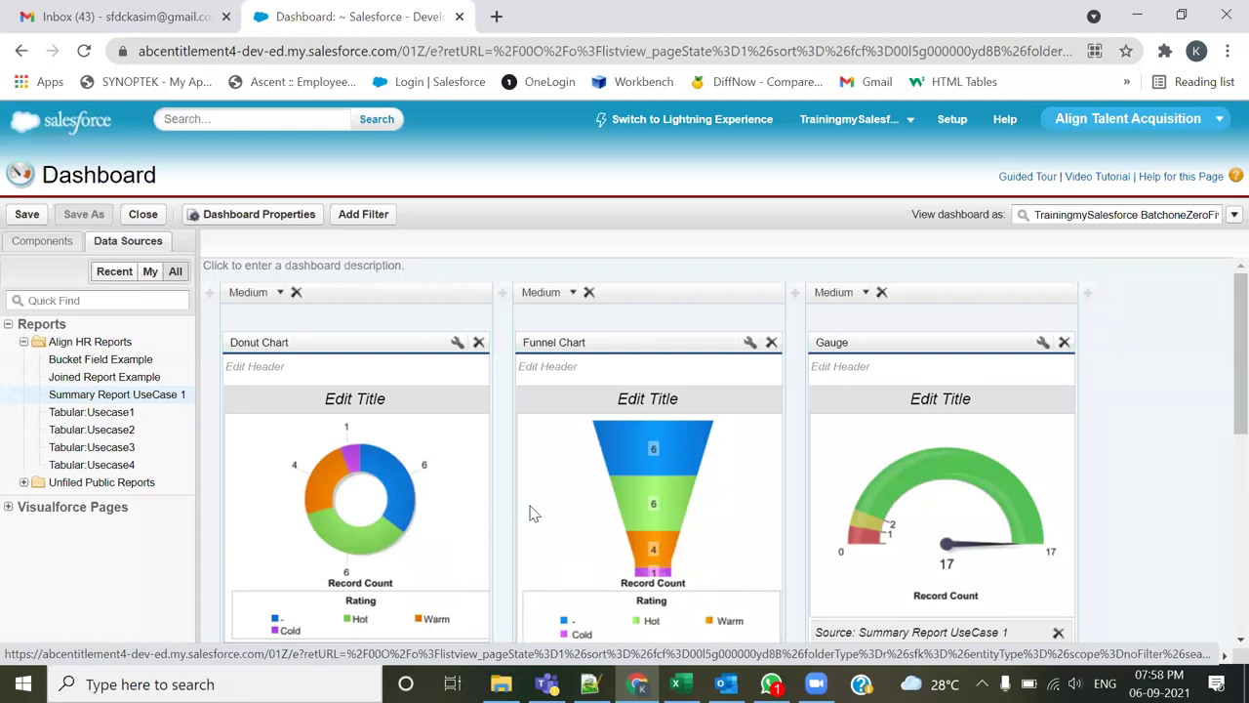
{"action": "scroll", "coordinate": [533, 514], "scroll_direction": "down", "scroll_amount": 1}
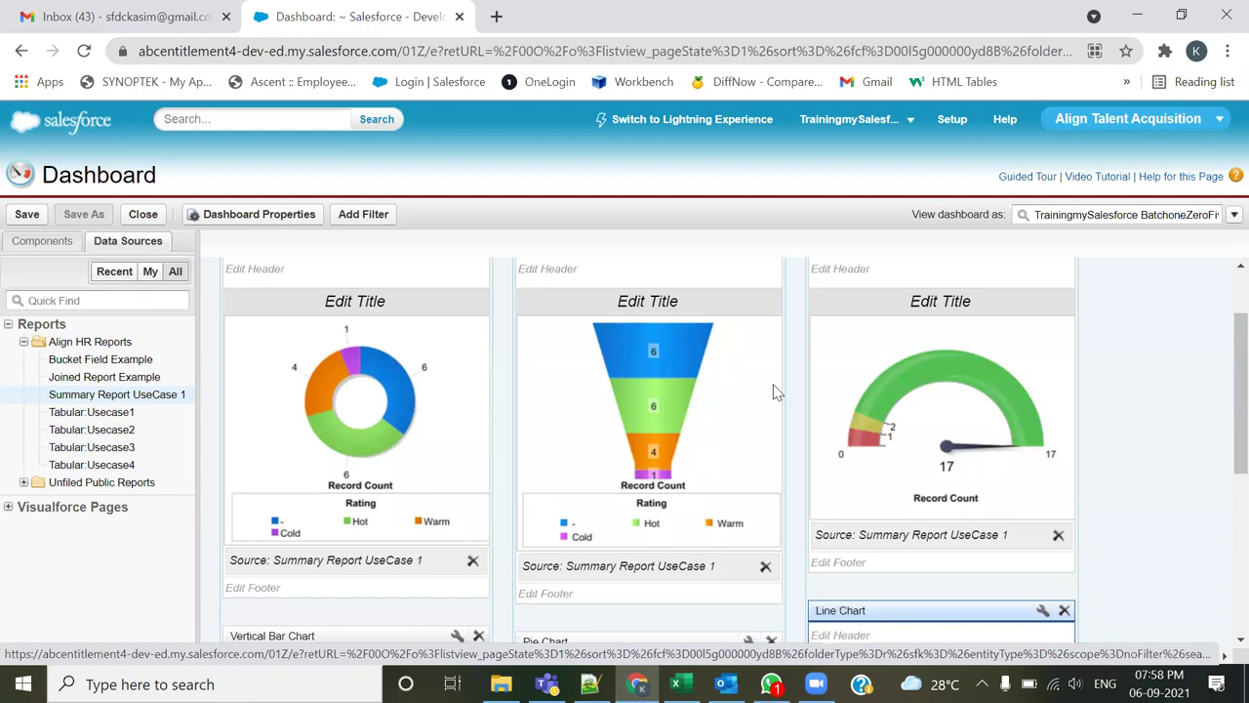
Step: Save and run the dashboard with the title Customer with Rating Dashboard in the My Personal Dashboards folder
{"action": "left_click", "coordinate": [26, 215]}
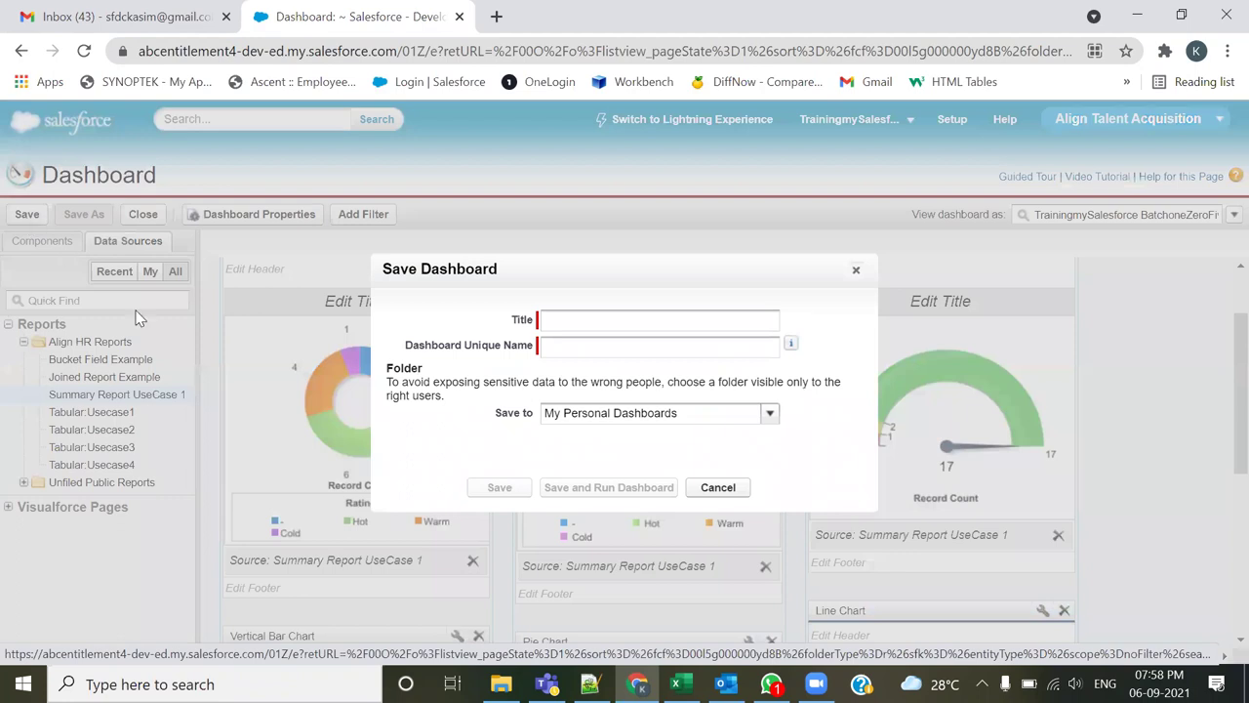
{"action": "left_click", "coordinate": [582, 322]}
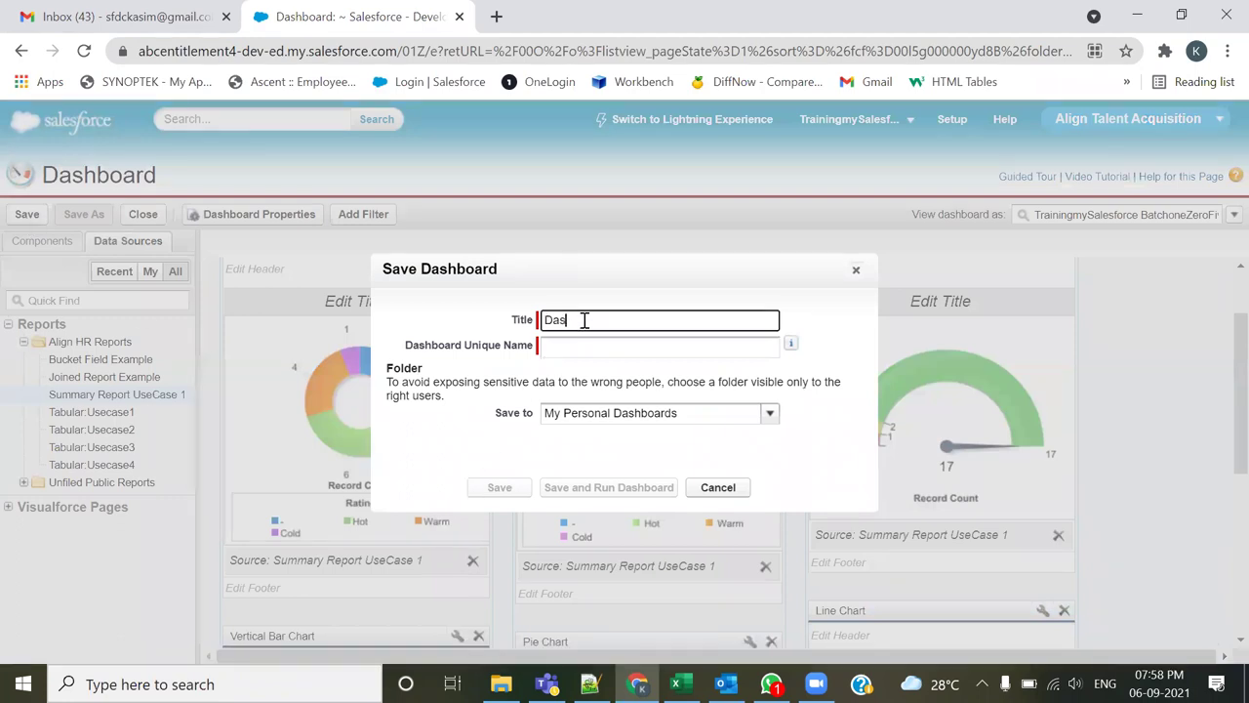
{"action": "key", "text": "BackSpace"}
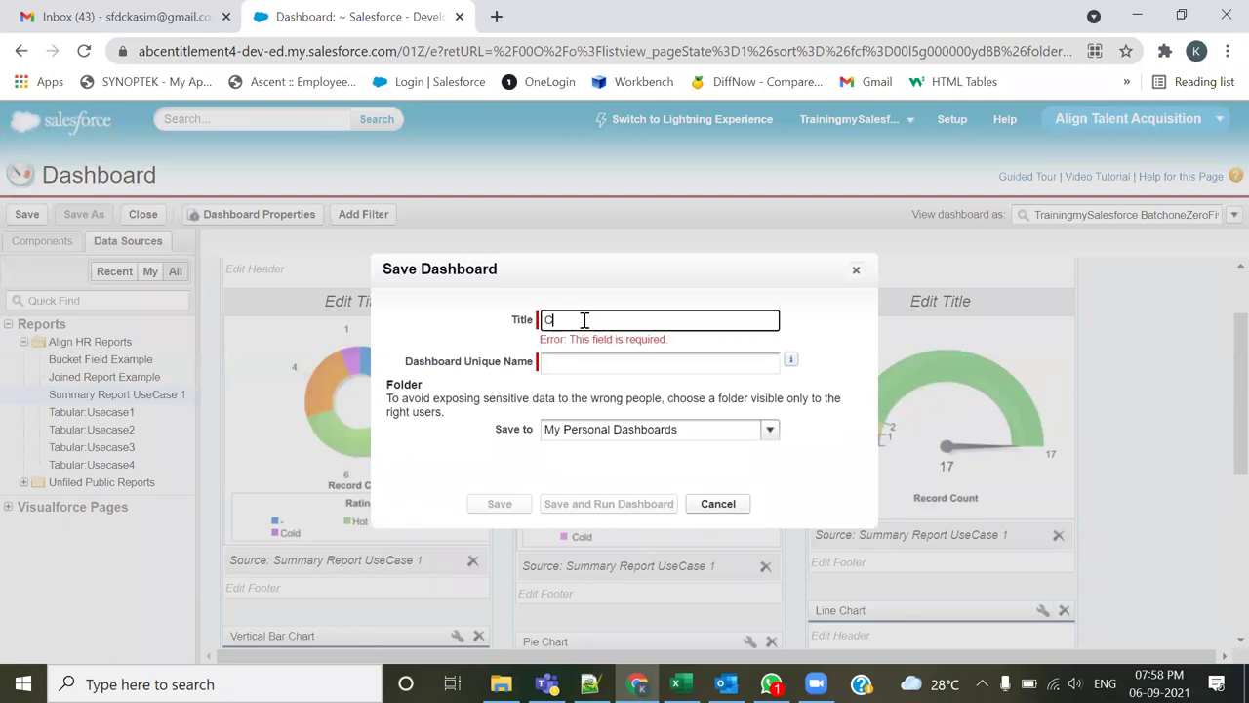
{"action": "type", "text": "Customer with Rating Dashboard"}
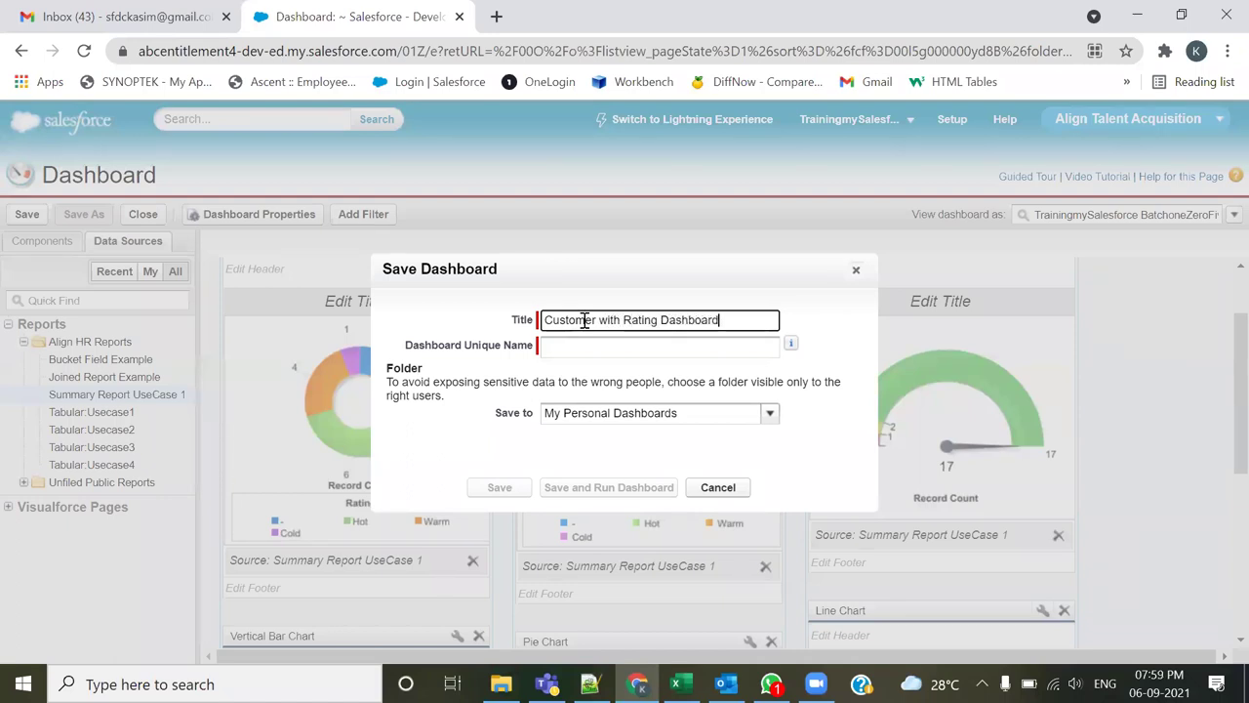
{"action": "key", "text": "Tab"}
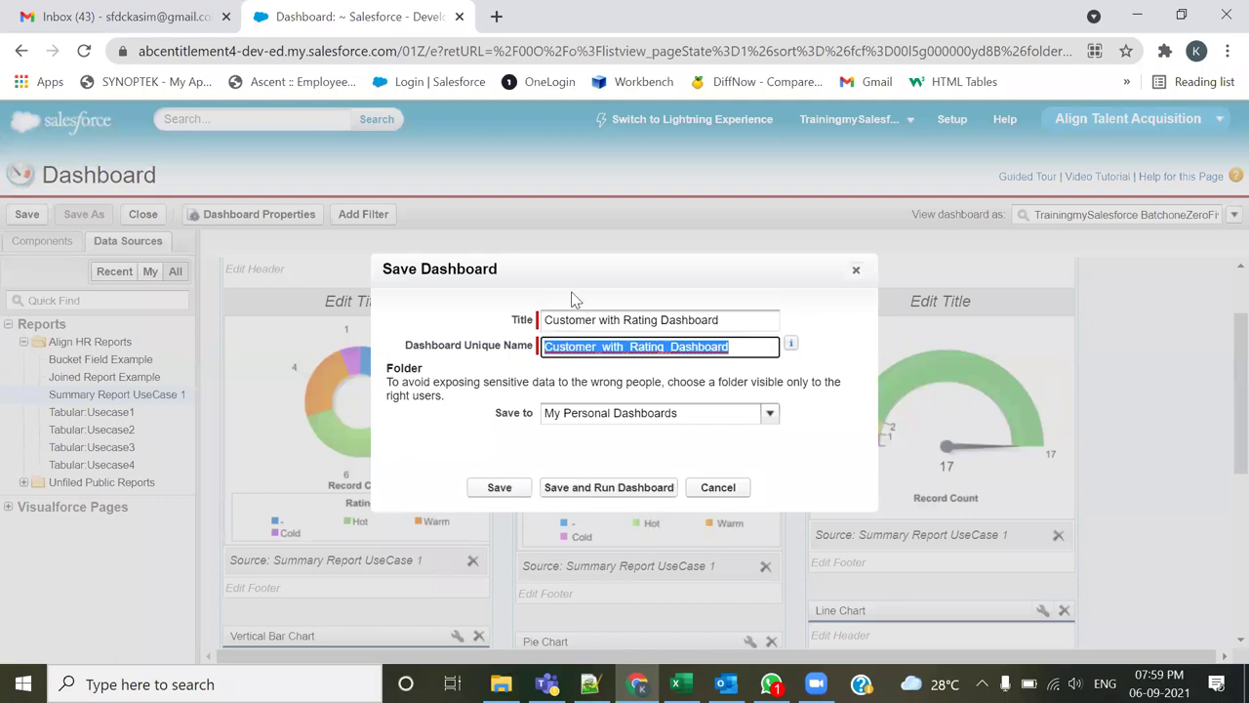
{"action": "left_click", "coordinate": [740, 422]}
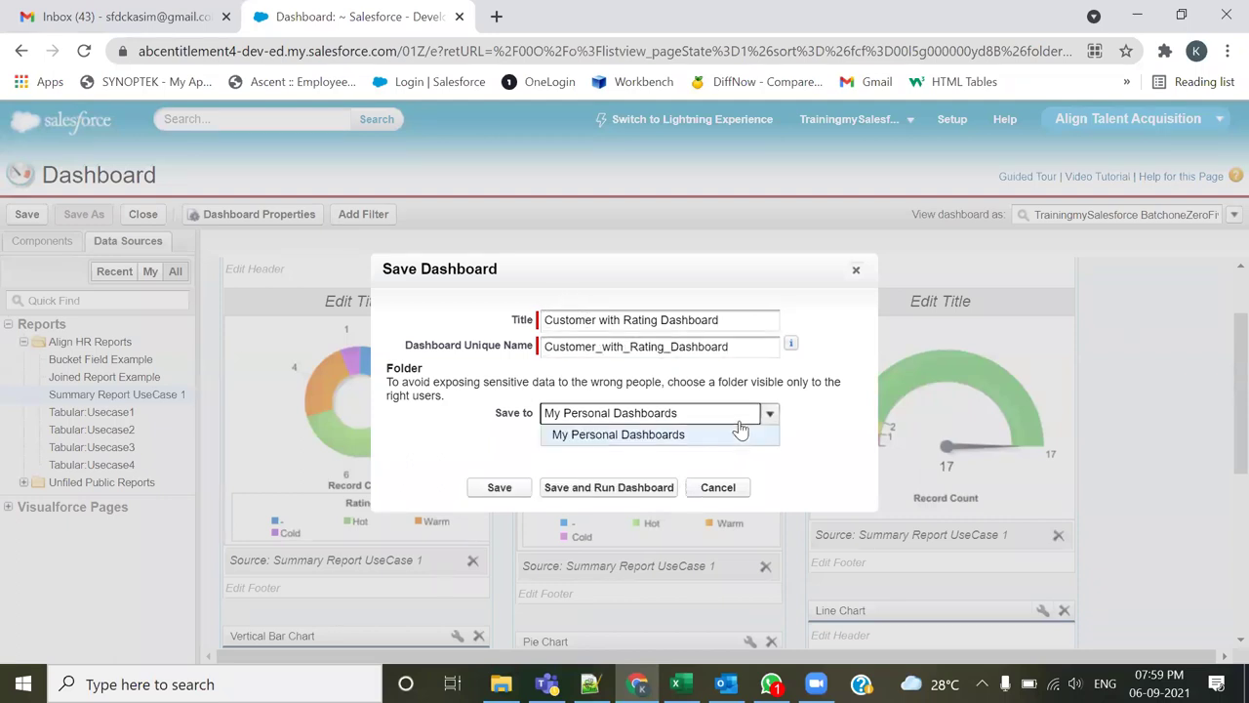
{"action": "left_click", "coordinate": [740, 432]}
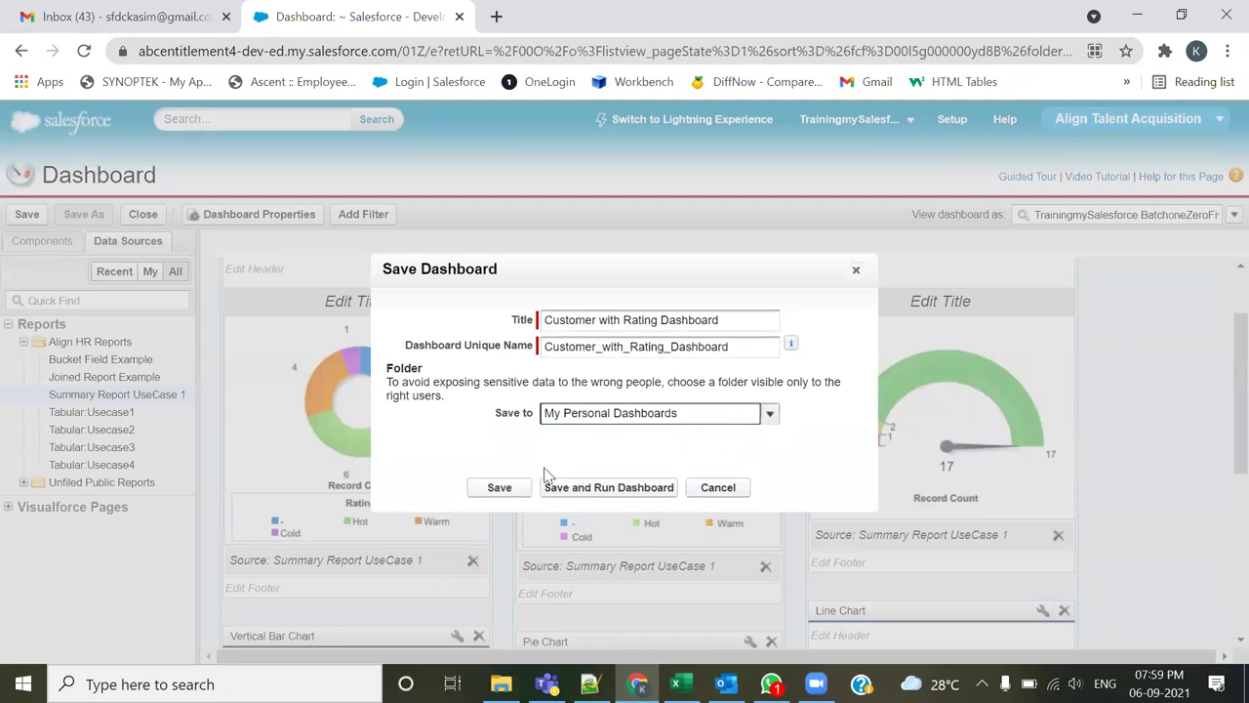
{"action": "left_click", "coordinate": [598, 487]}
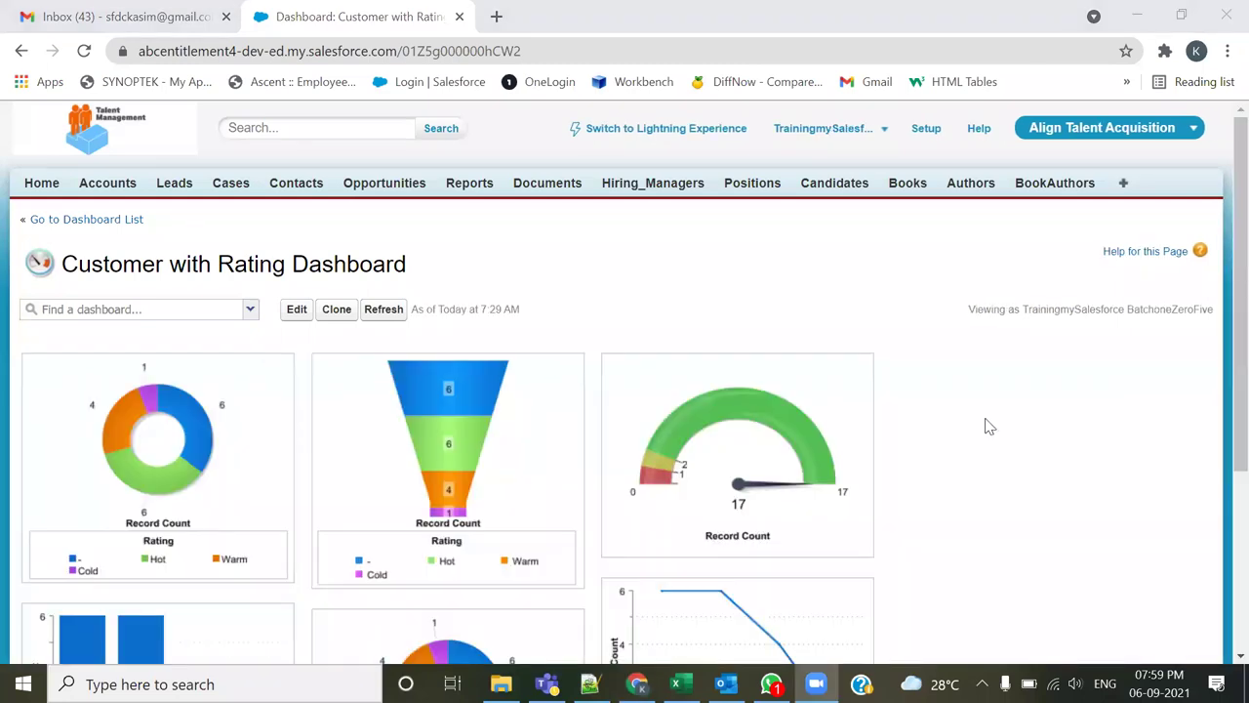
Step: Reopen the dashboard for editing and enable Show % and Show Total in the Donut Chart's formatting
{"action": "scroll", "coordinate": [988, 427], "scroll_direction": "down", "scroll_amount": 3}
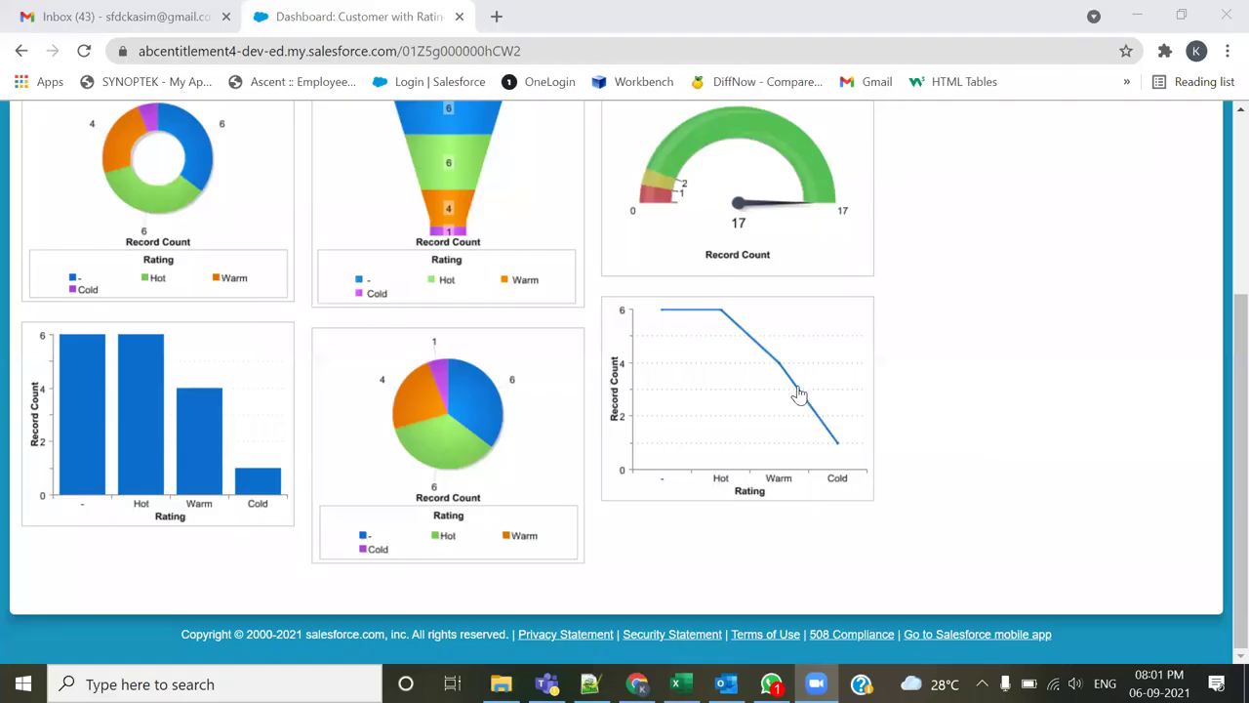
{"action": "scroll", "coordinate": [864, 381], "scroll_direction": "up", "scroll_amount": 2}
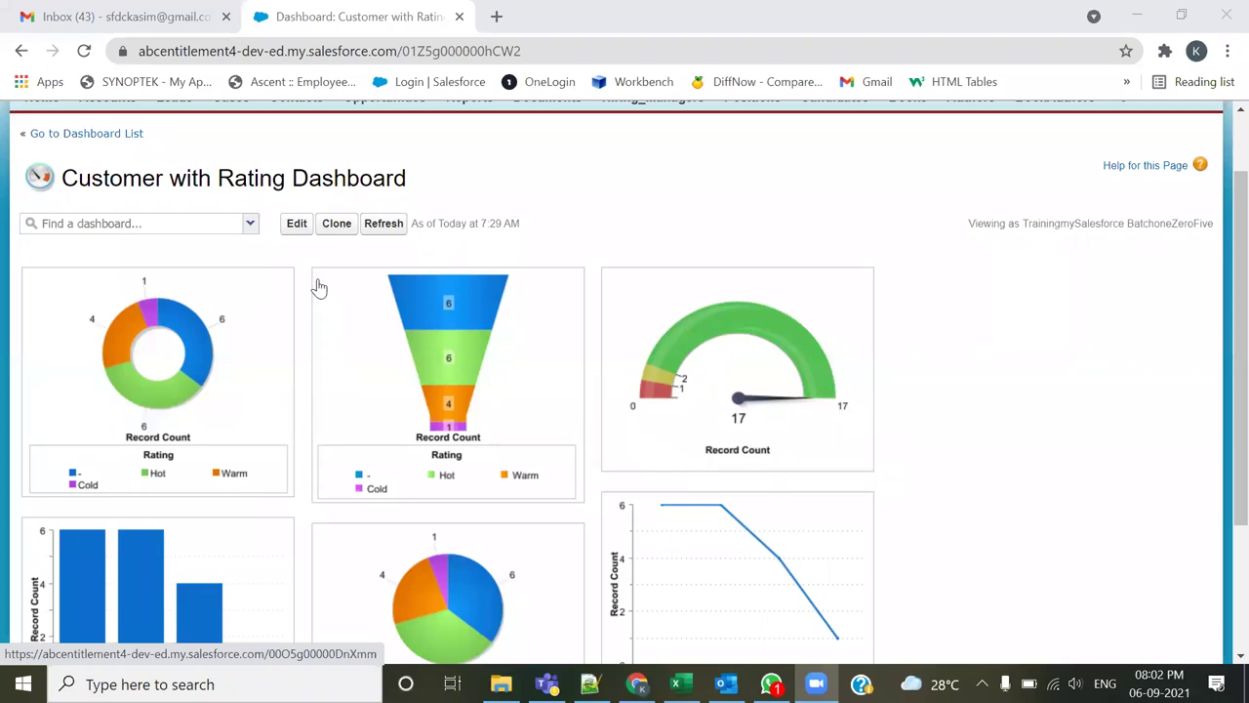
{"action": "left_click", "coordinate": [296, 224]}
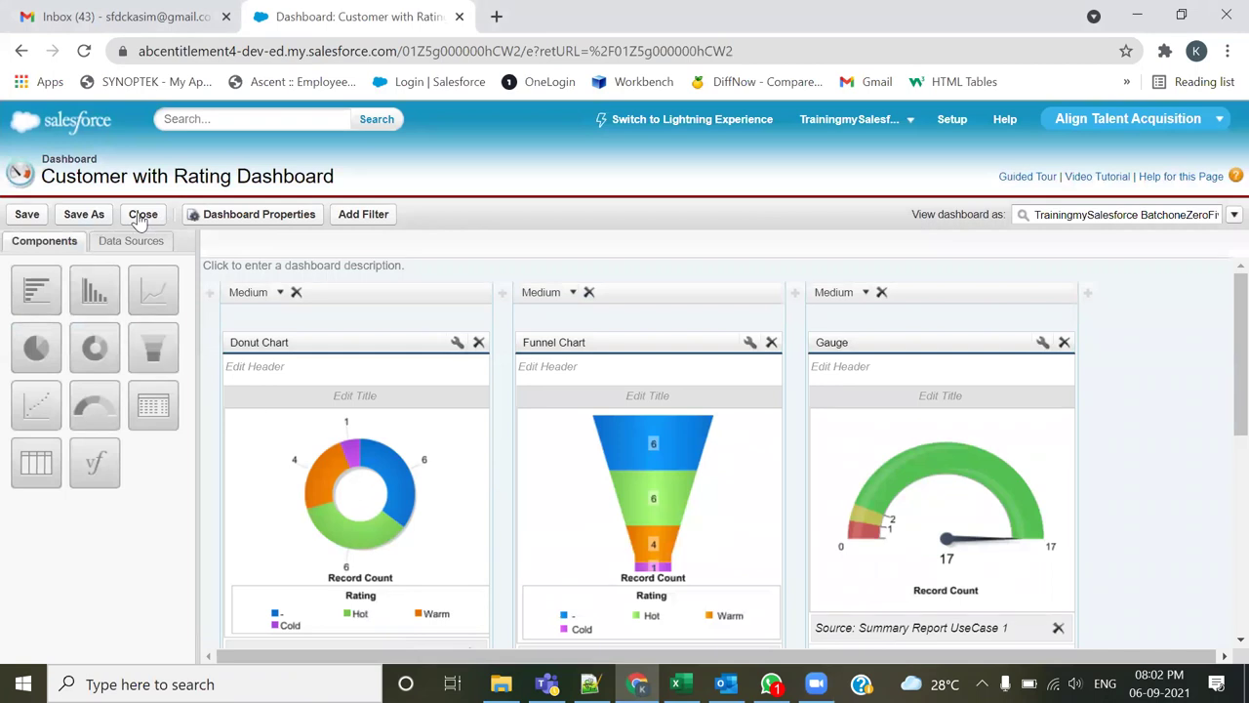
{"action": "left_click", "coordinate": [26, 213]}
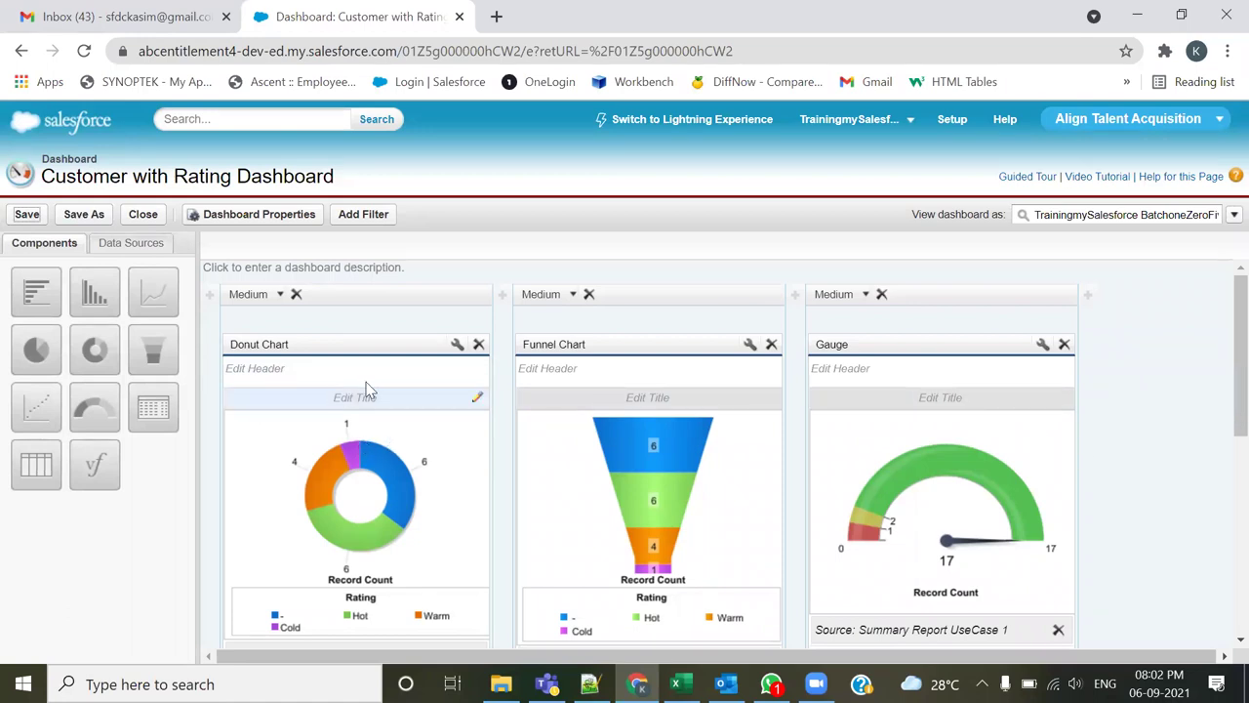
{"action": "left_click", "coordinate": [456, 347]}
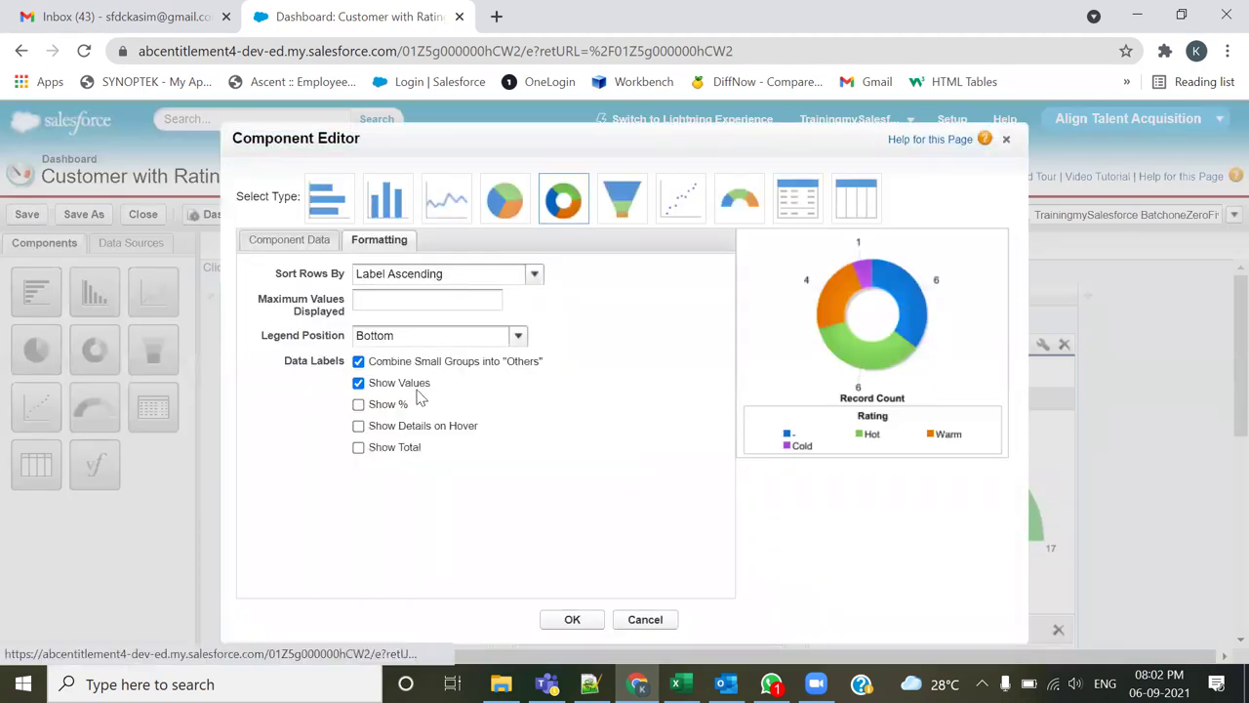
{"action": "left_click", "coordinate": [359, 405]}
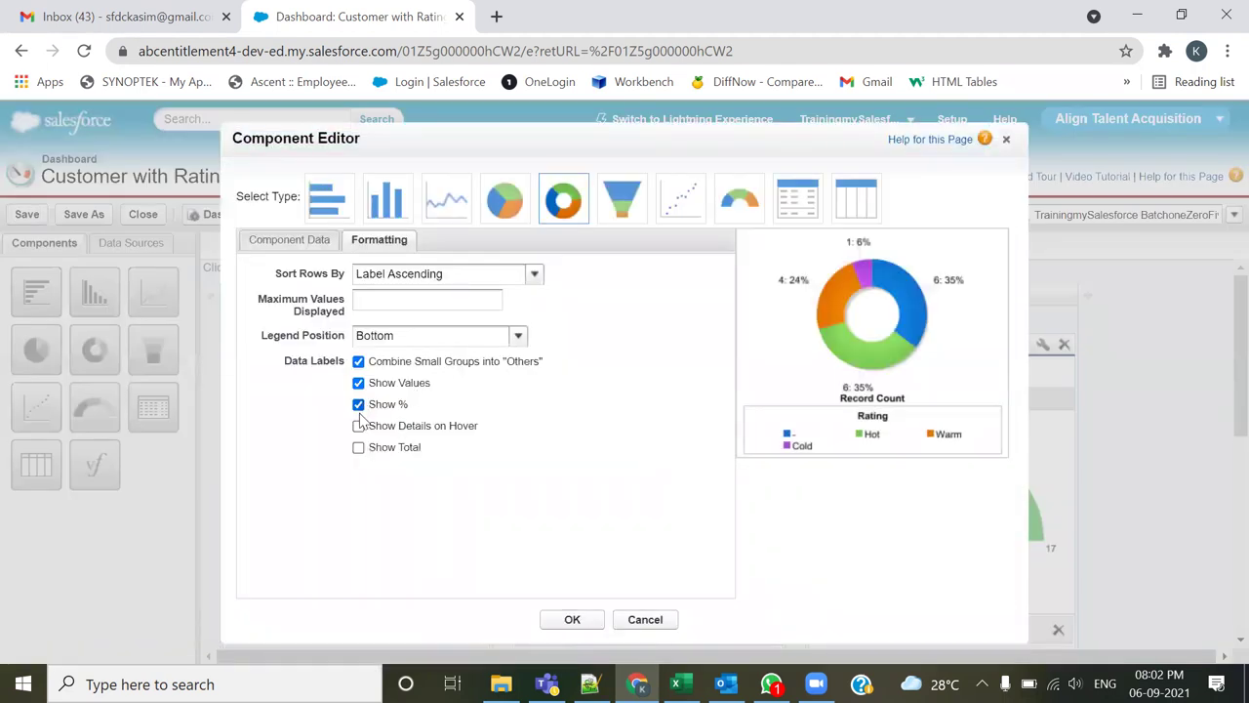
{"action": "left_click", "coordinate": [359, 449]}
{"action": "left_click", "coordinate": [576, 623]}
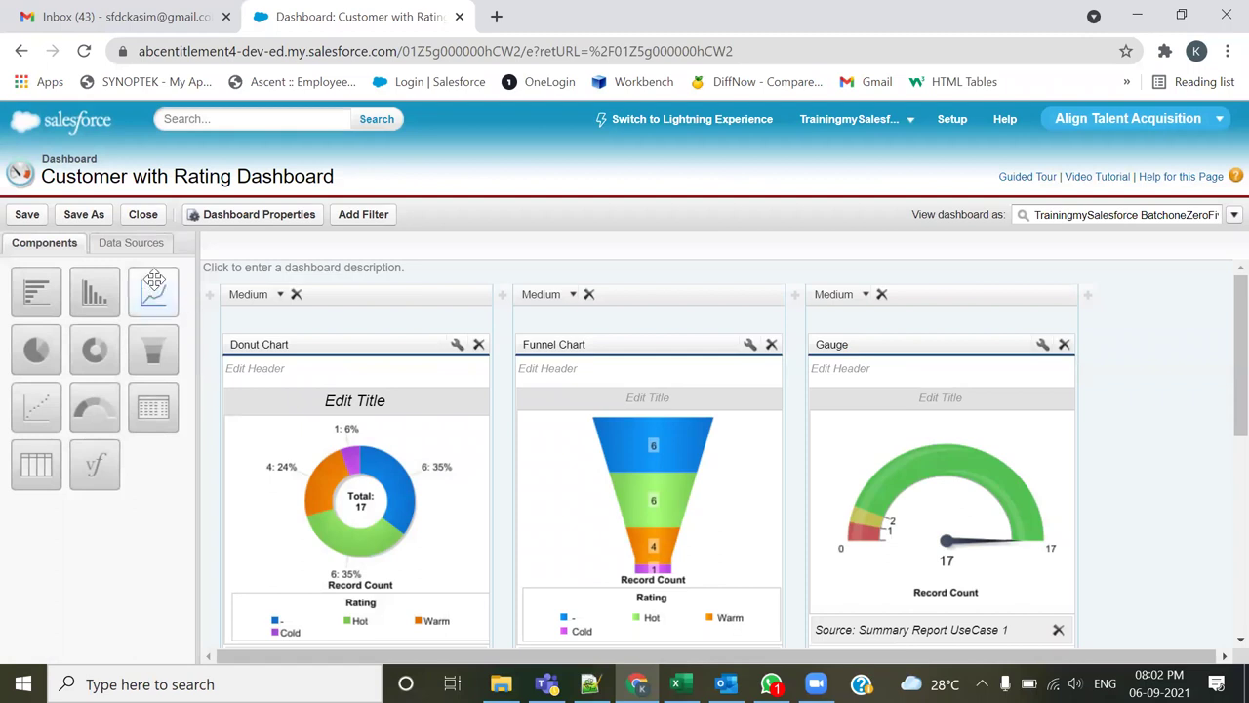
Step: Save the Donut Chart's formatting and close the dashboard editor, keeping the changes
{"action": "left_click", "coordinate": [28, 216]}
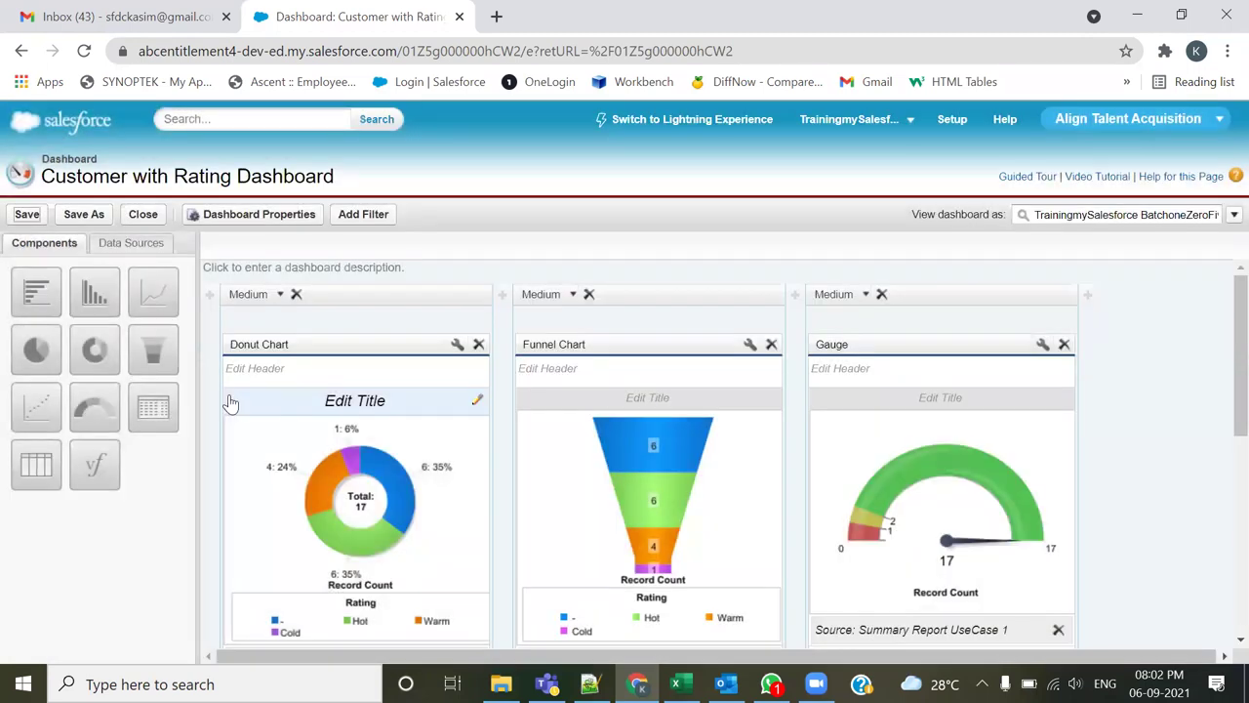
{"action": "scroll", "coordinate": [230, 402], "scroll_direction": "down", "scroll_amount": 5}
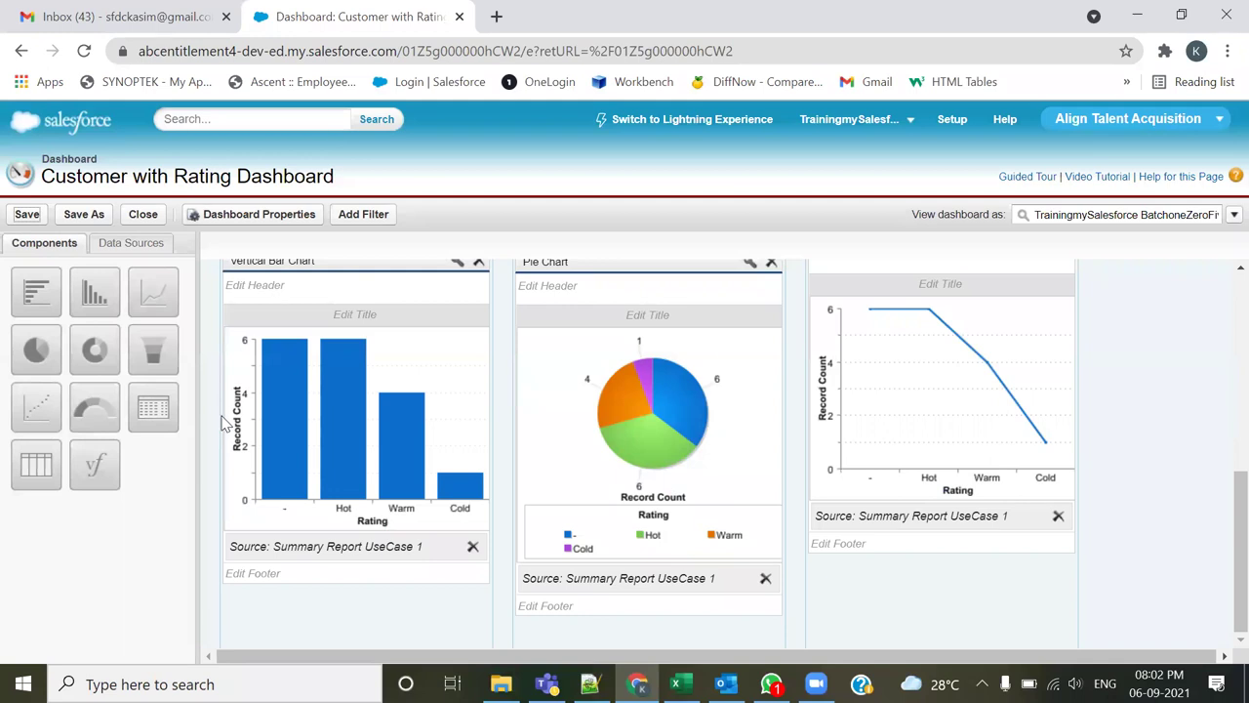
{"action": "scroll", "coordinate": [222, 422], "scroll_direction": "up", "scroll_amount": 1}
{"action": "left_click", "coordinate": [143, 216]}
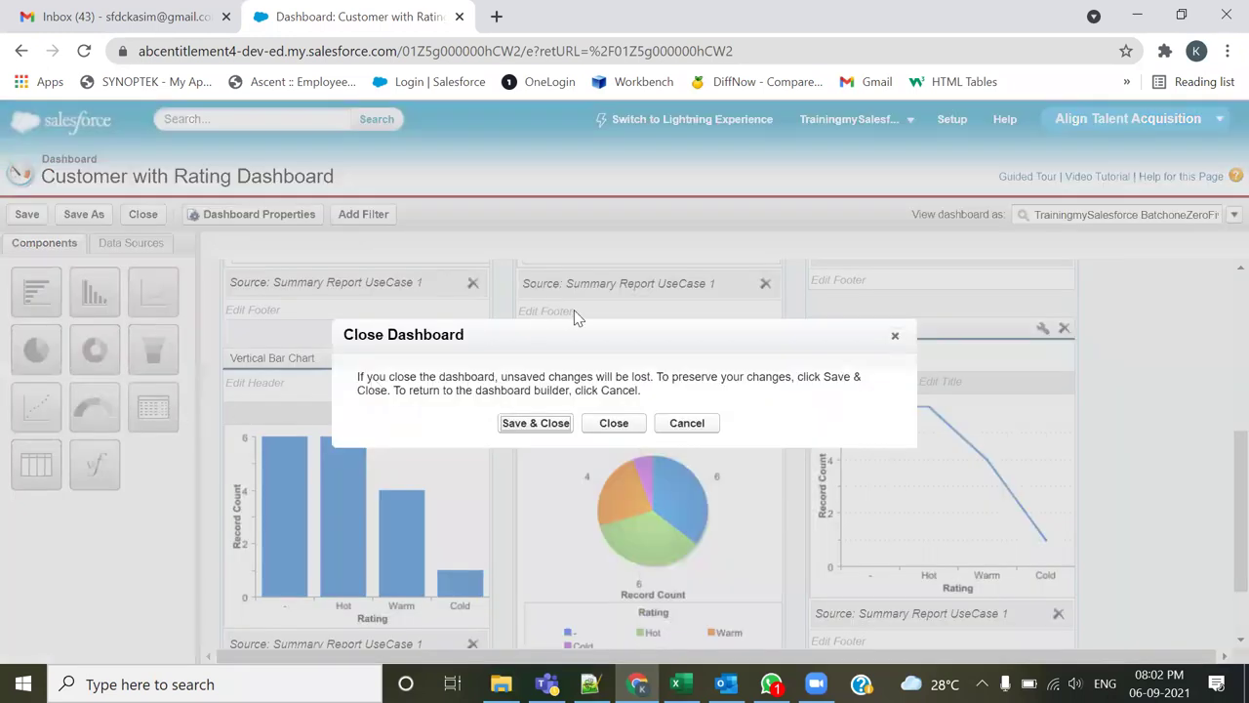
{"action": "left_click", "coordinate": [535, 425]}
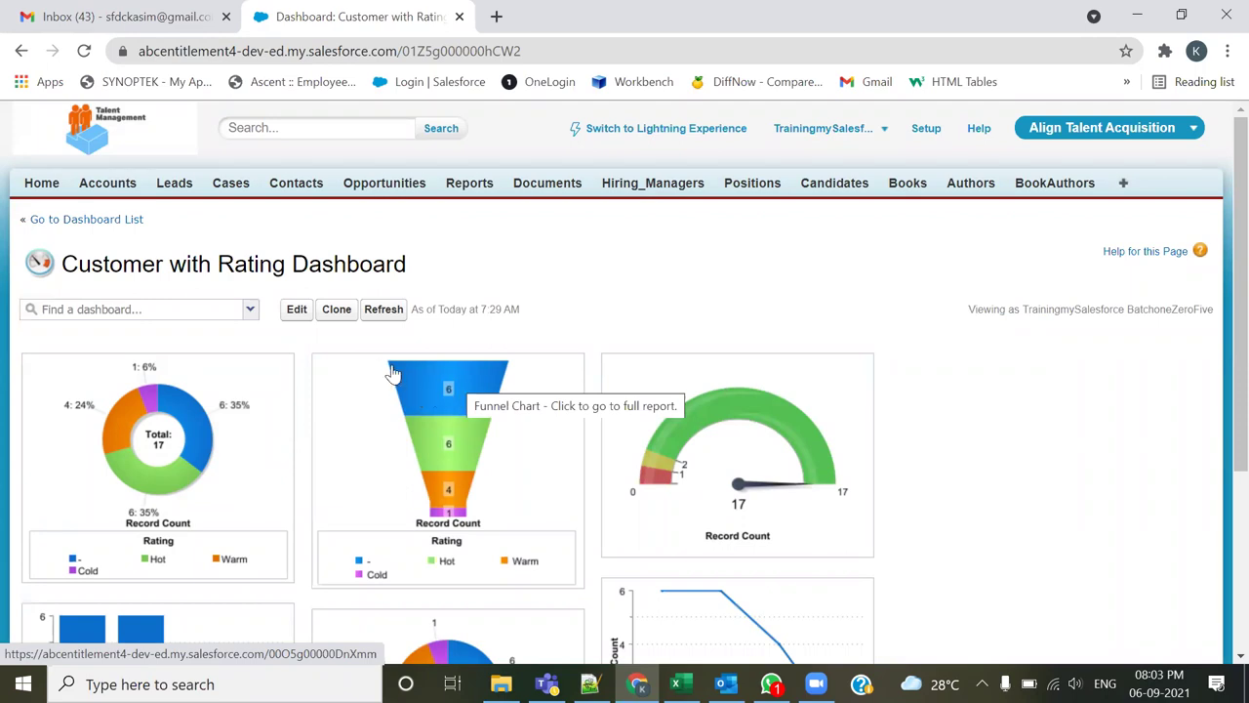
Step: Edit the dashboard again and enable Show Details on Hover in the Funnel Chart's formatting
{"action": "left_click", "coordinate": [296, 311]}
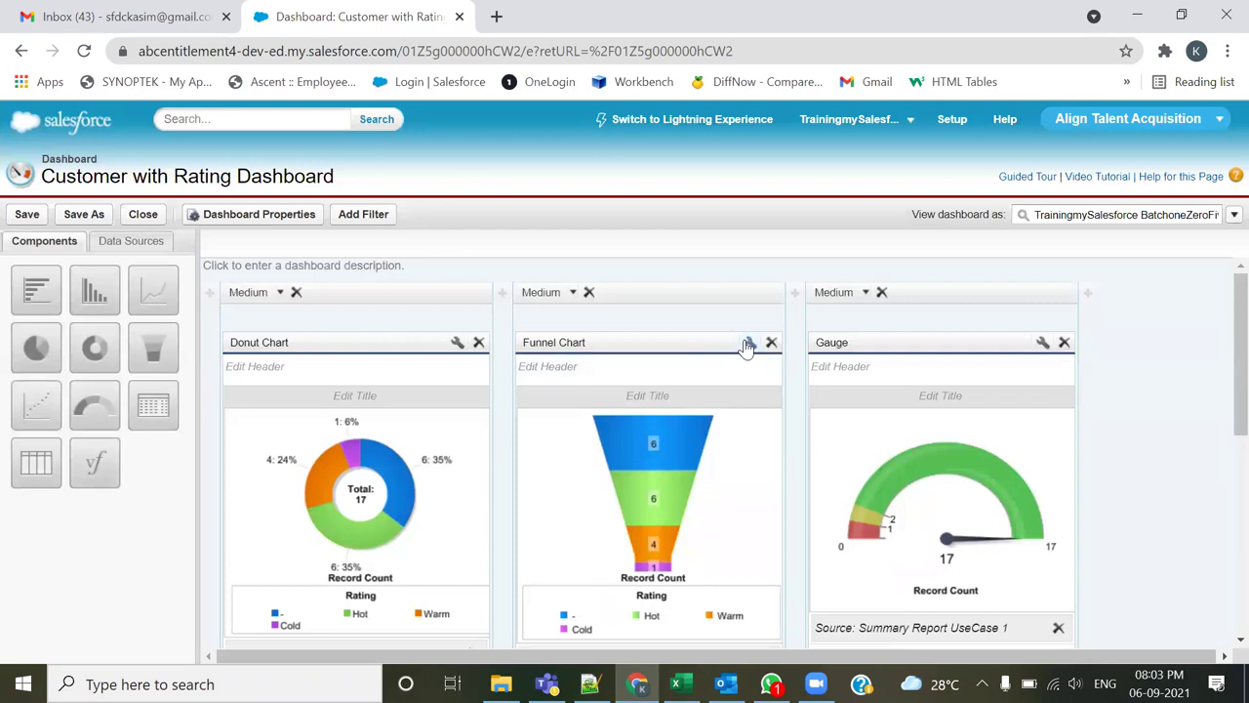
{"action": "left_click", "coordinate": [749, 342]}
{"action": "left_click", "coordinate": [358, 427]}
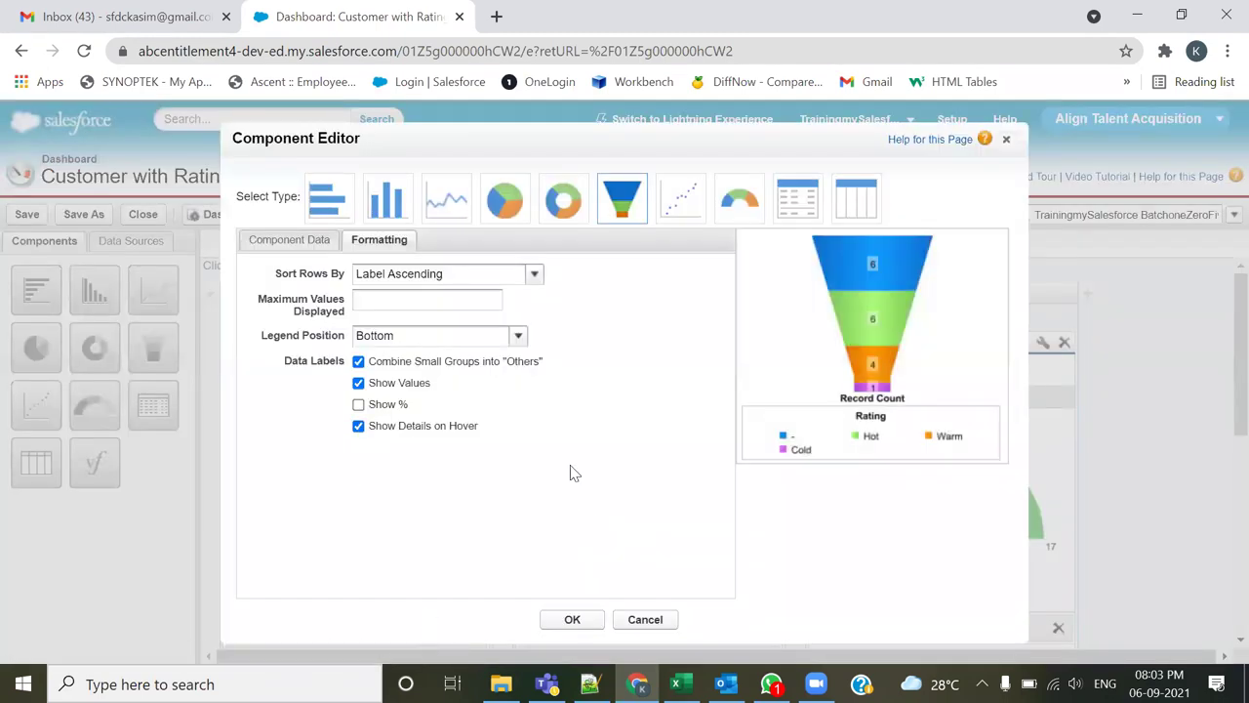
{"action": "left_click", "coordinate": [572, 618]}
Step: Save and close the dashboard with the Funnel Chart's new formatting, and review all six charts
{"action": "left_click", "coordinate": [27, 216]}
{"action": "left_click", "coordinate": [143, 215]}
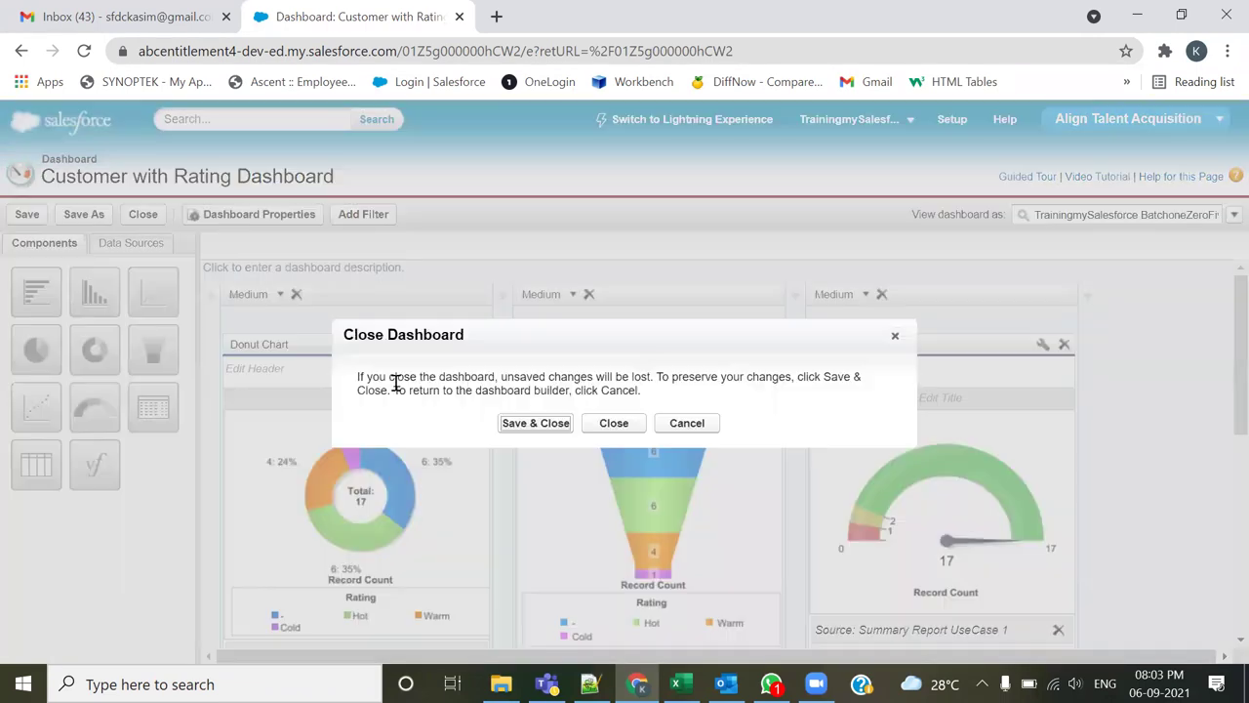
{"action": "left_click", "coordinate": [546, 429]}
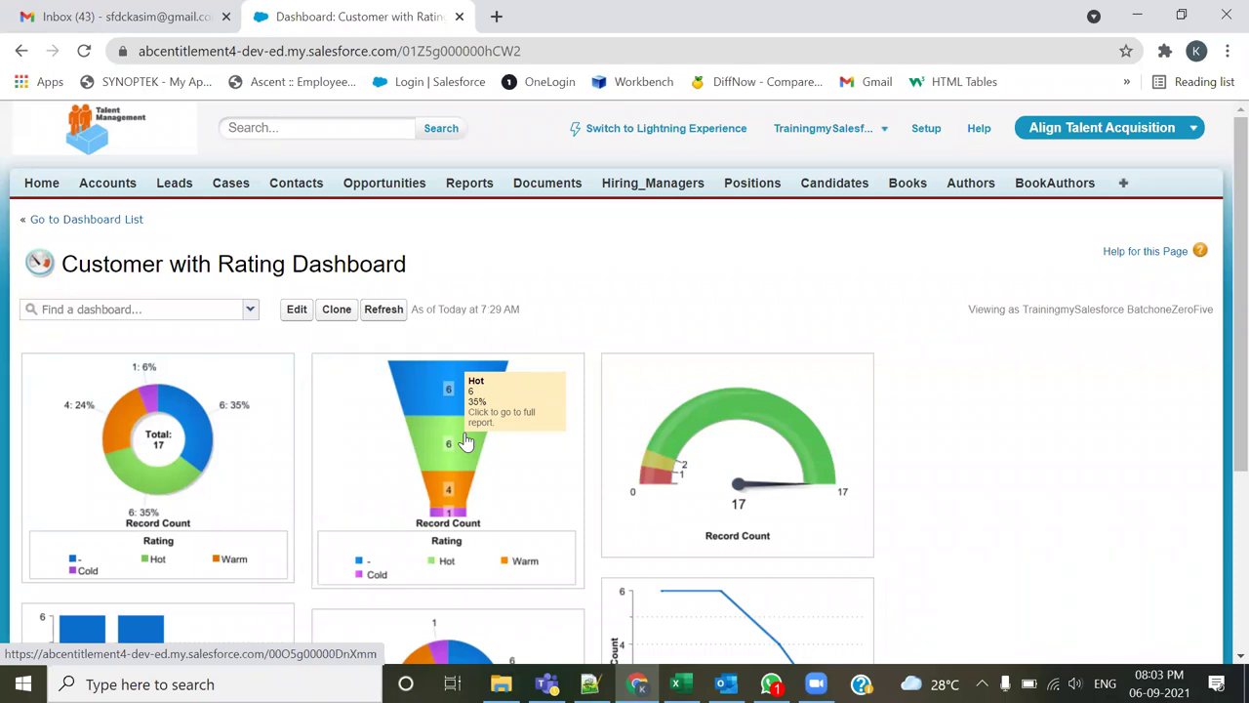
{"action": "scroll", "coordinate": [459, 439], "scroll_direction": "down", "scroll_amount": 1}
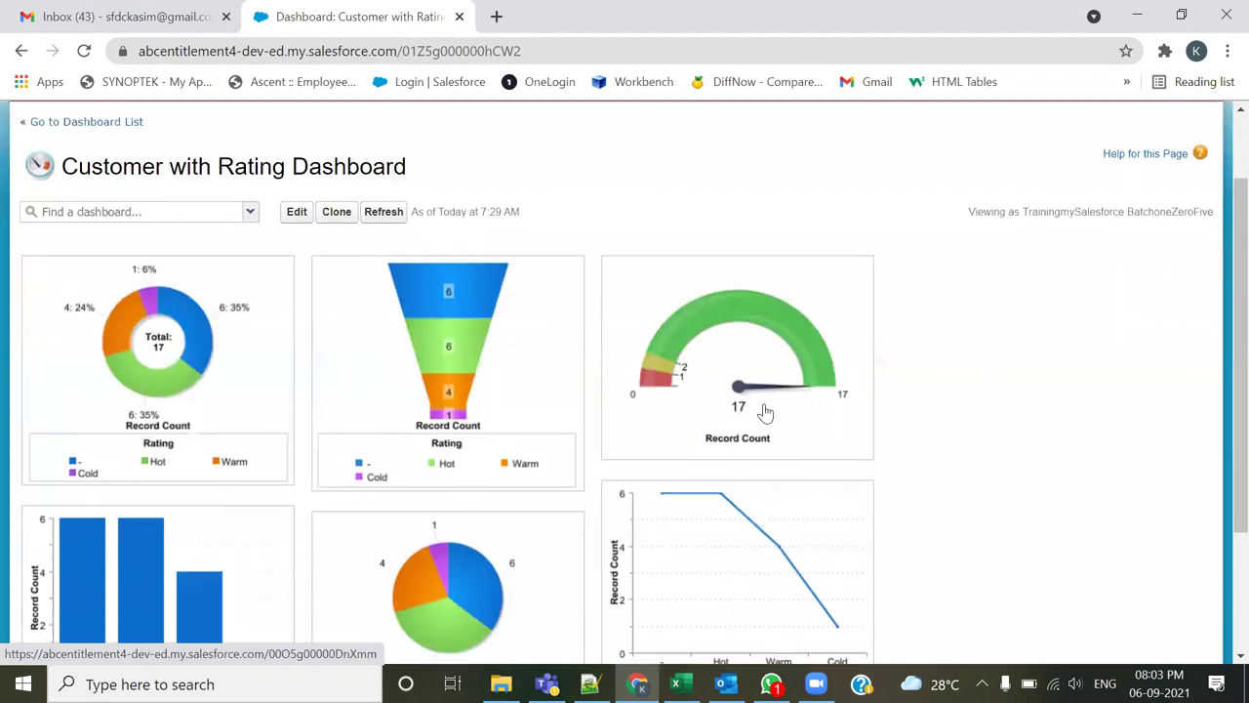
{"action": "scroll", "coordinate": [945, 456], "scroll_direction": "up", "scroll_amount": 1}
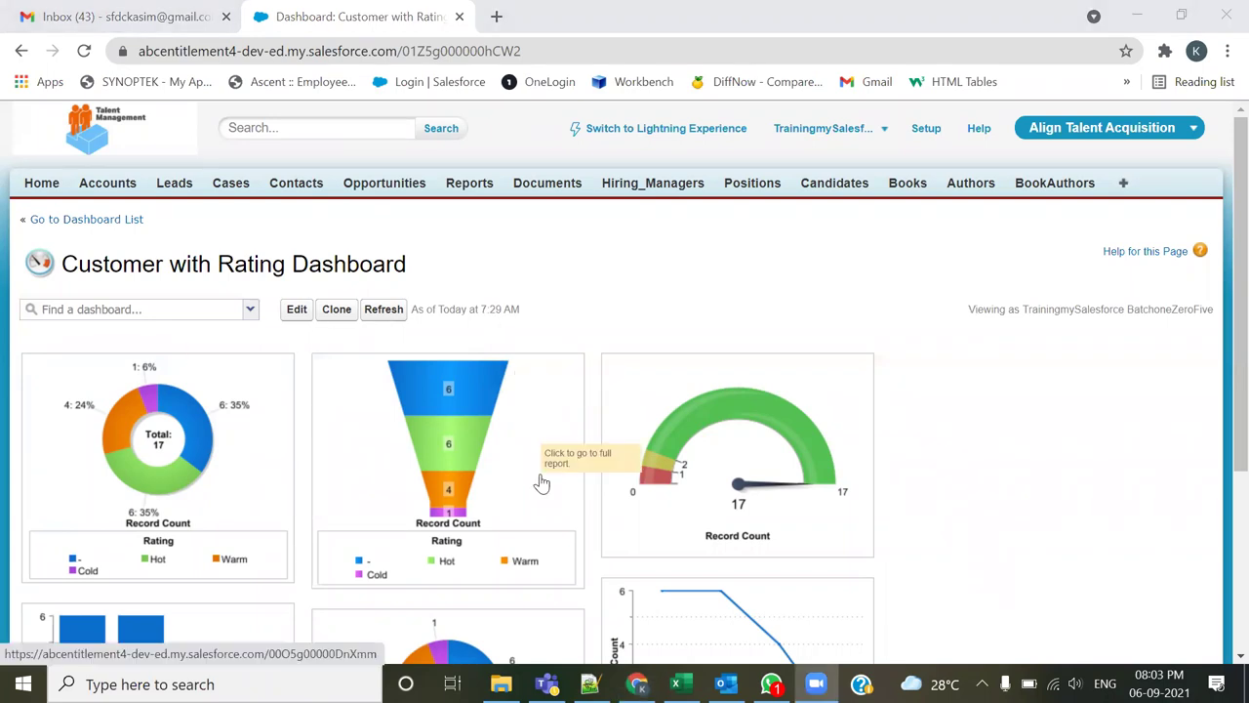
{"action": "scroll", "coordinate": [542, 482], "scroll_direction": "down", "scroll_amount": 2}
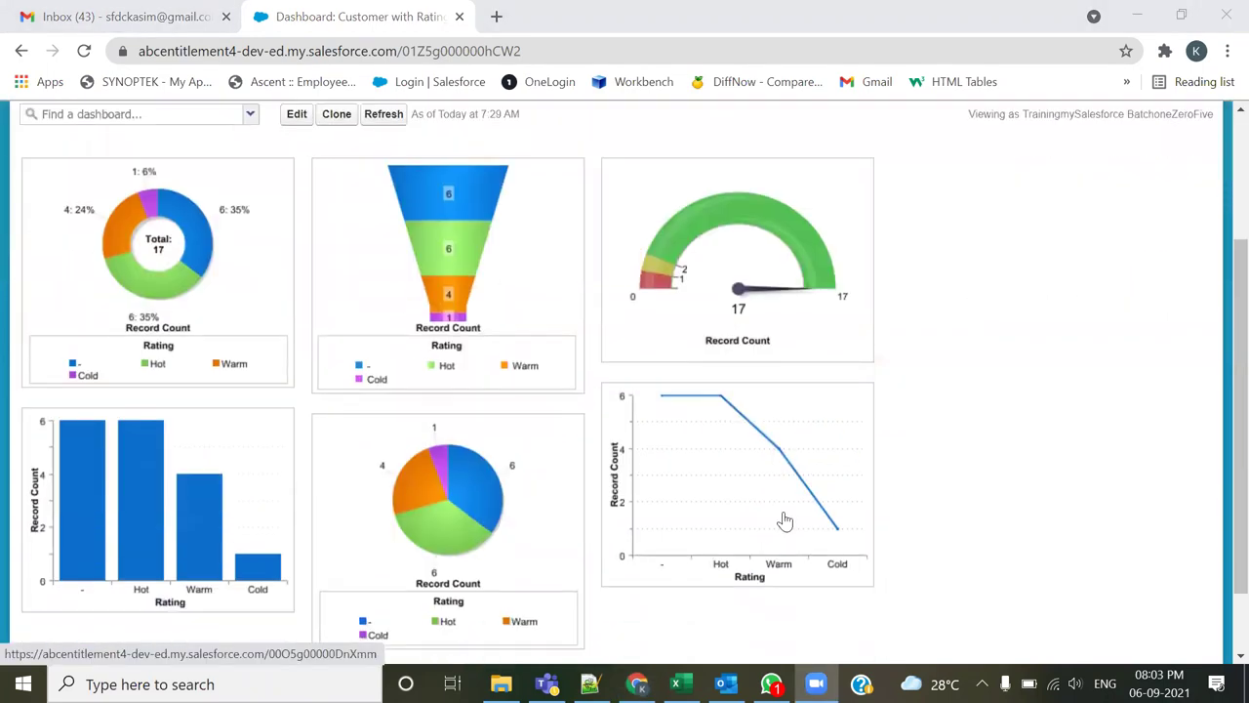
{"action": "scroll", "coordinate": [787, 519], "scroll_direction": "up", "scroll_amount": 2}
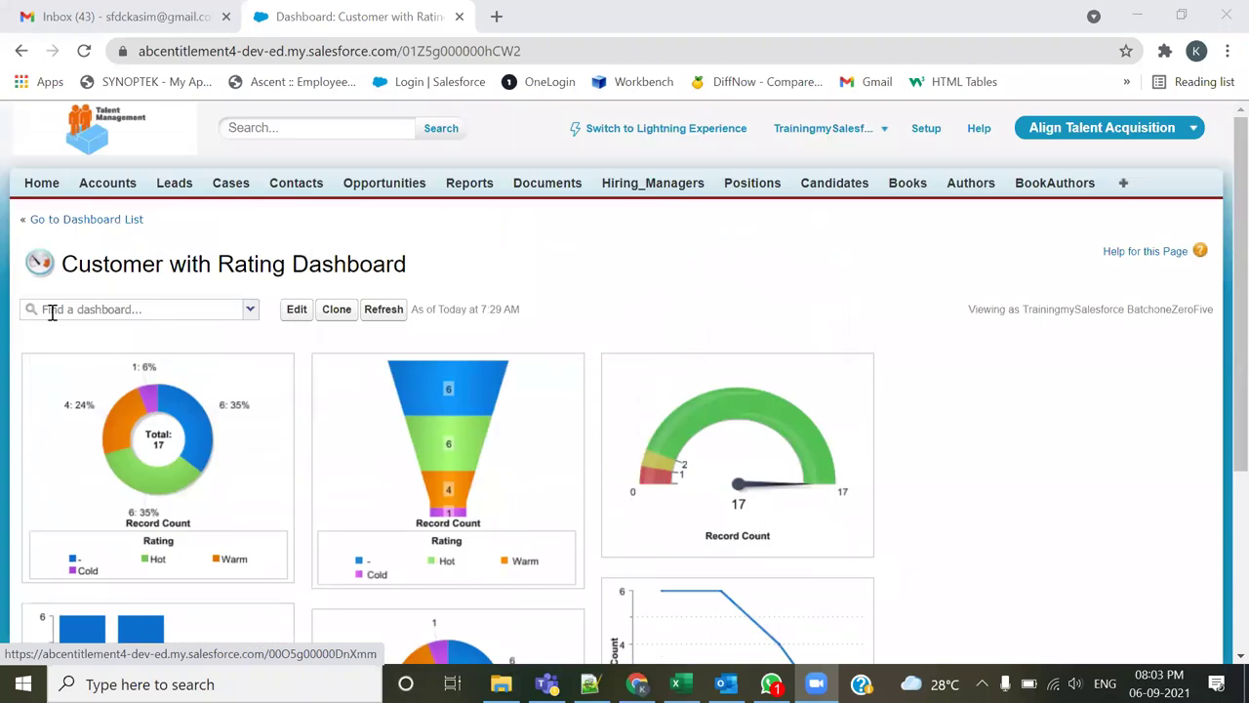
Step: Go to the home page, show the feed to examine its posts and the sections below, and hide it again
{"action": "left_click", "coordinate": [41, 184]}
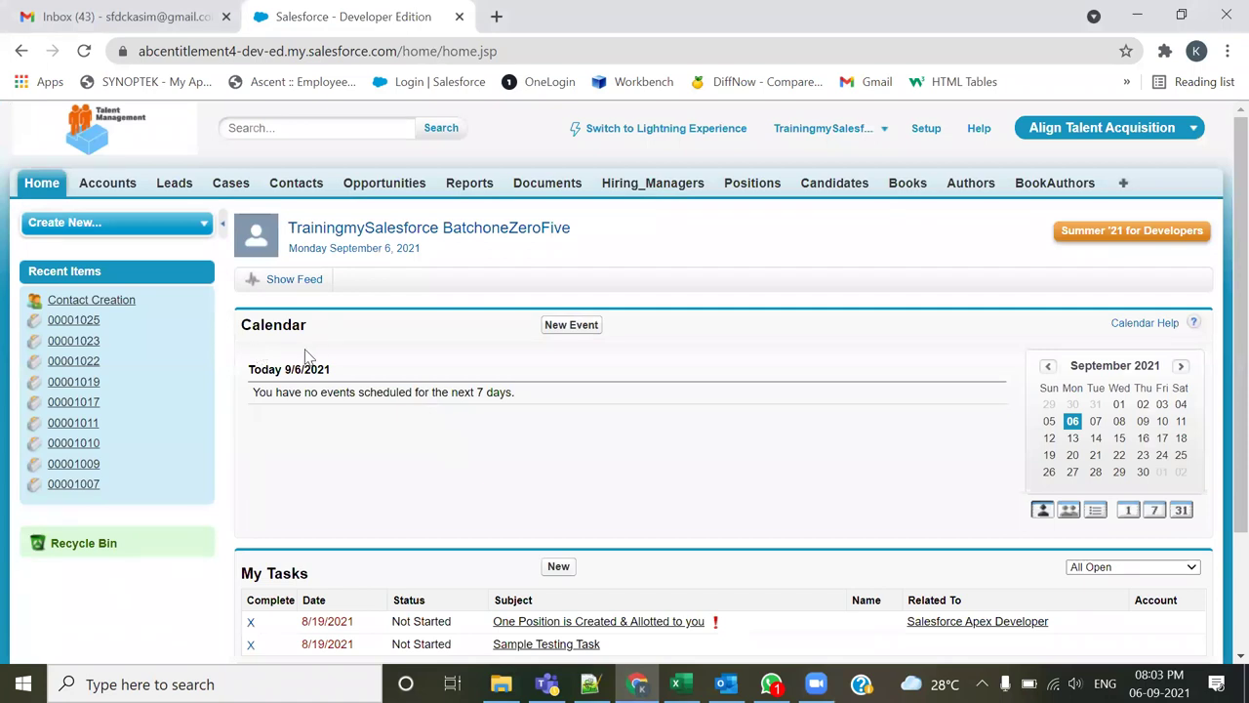
{"action": "left_click", "coordinate": [279, 283]}
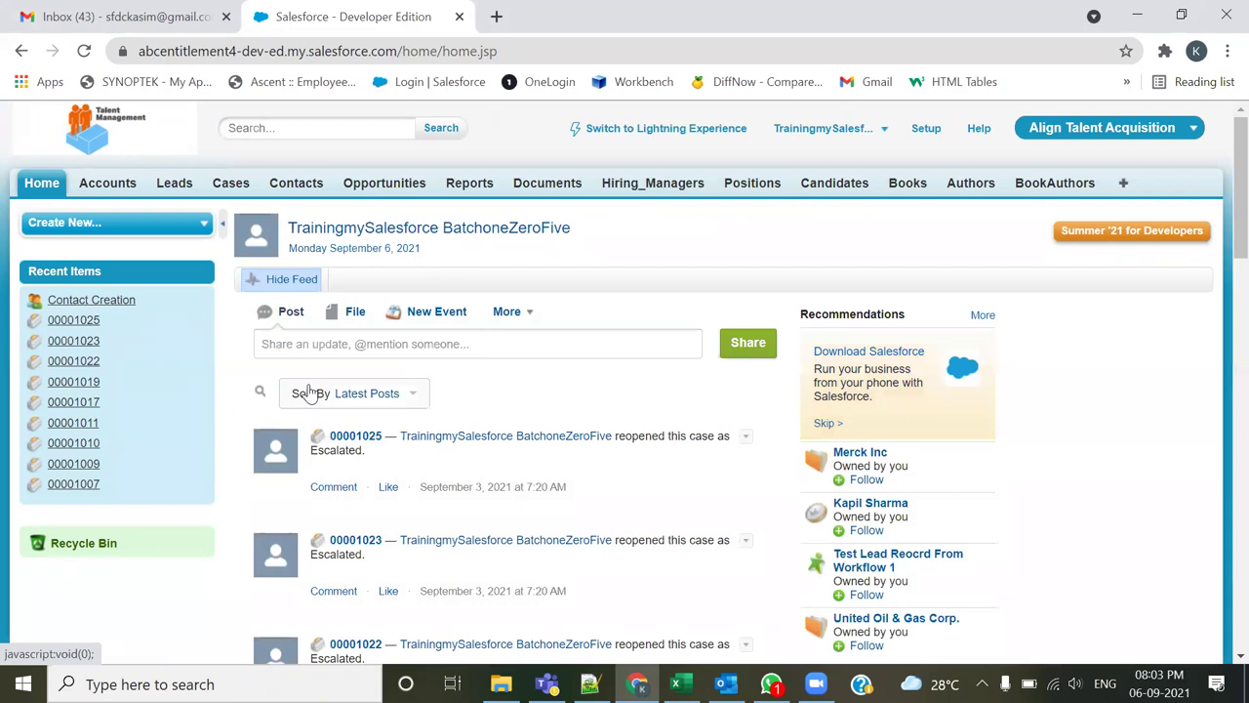
{"action": "left_click", "coordinate": [291, 281]}
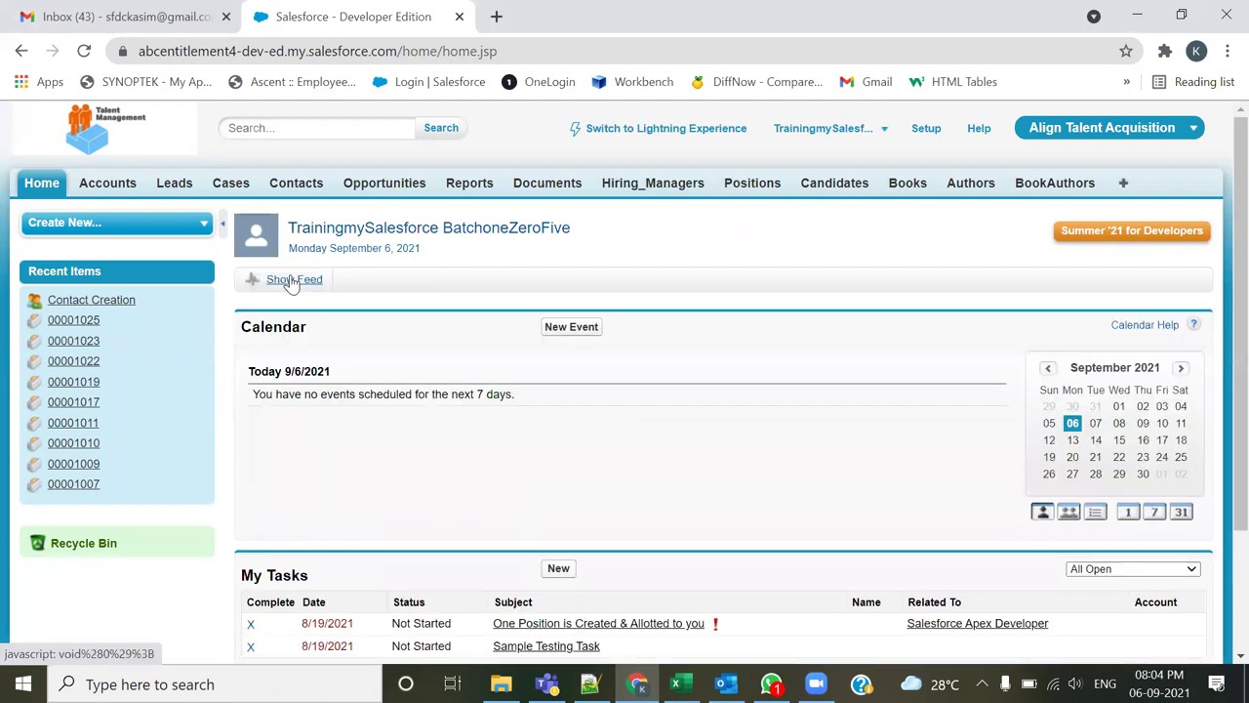
{"action": "left_click", "coordinate": [290, 280]}
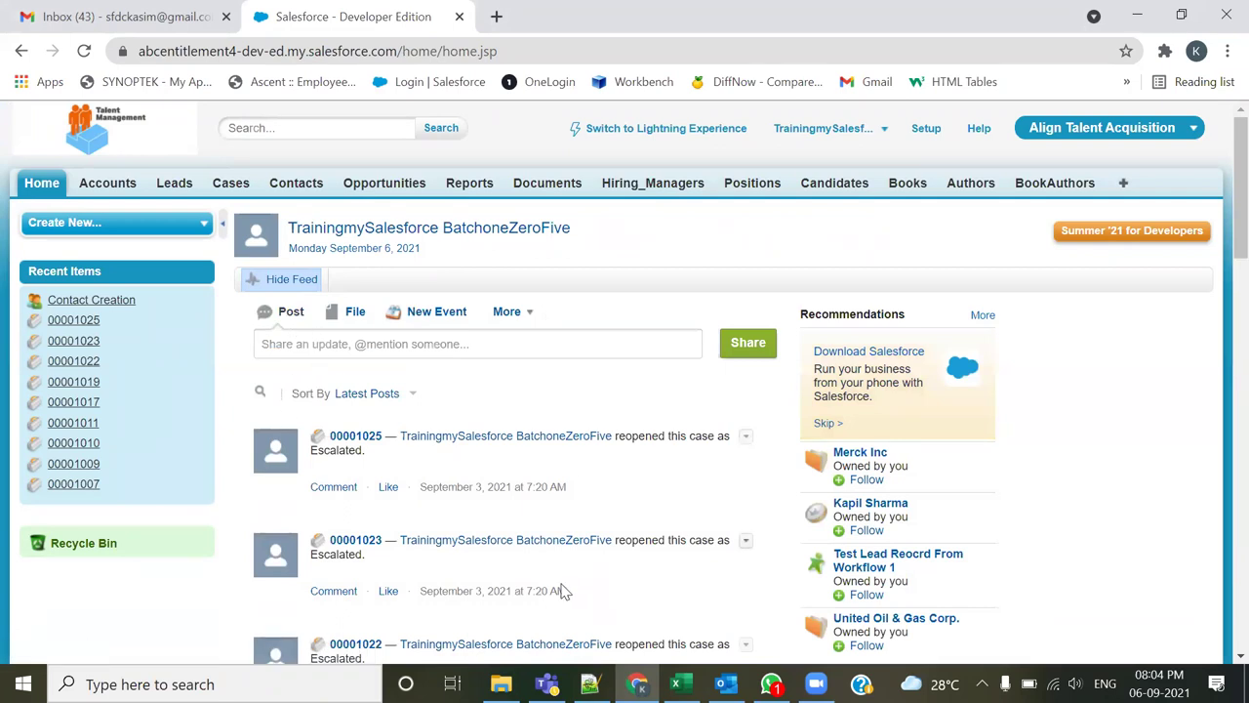
{"action": "scroll", "coordinate": [432, 538], "scroll_direction": "down", "scroll_amount": 2}
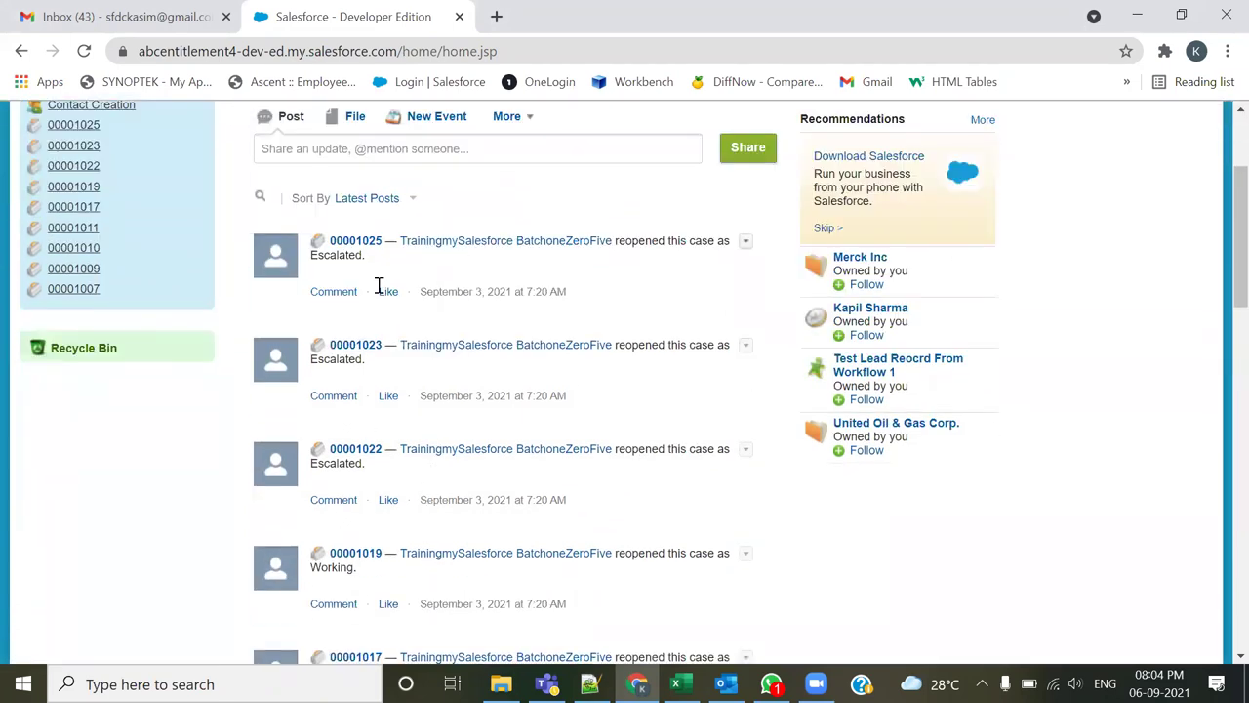
{"action": "scroll", "coordinate": [379, 285], "scroll_direction": "down", "scroll_amount": 12}
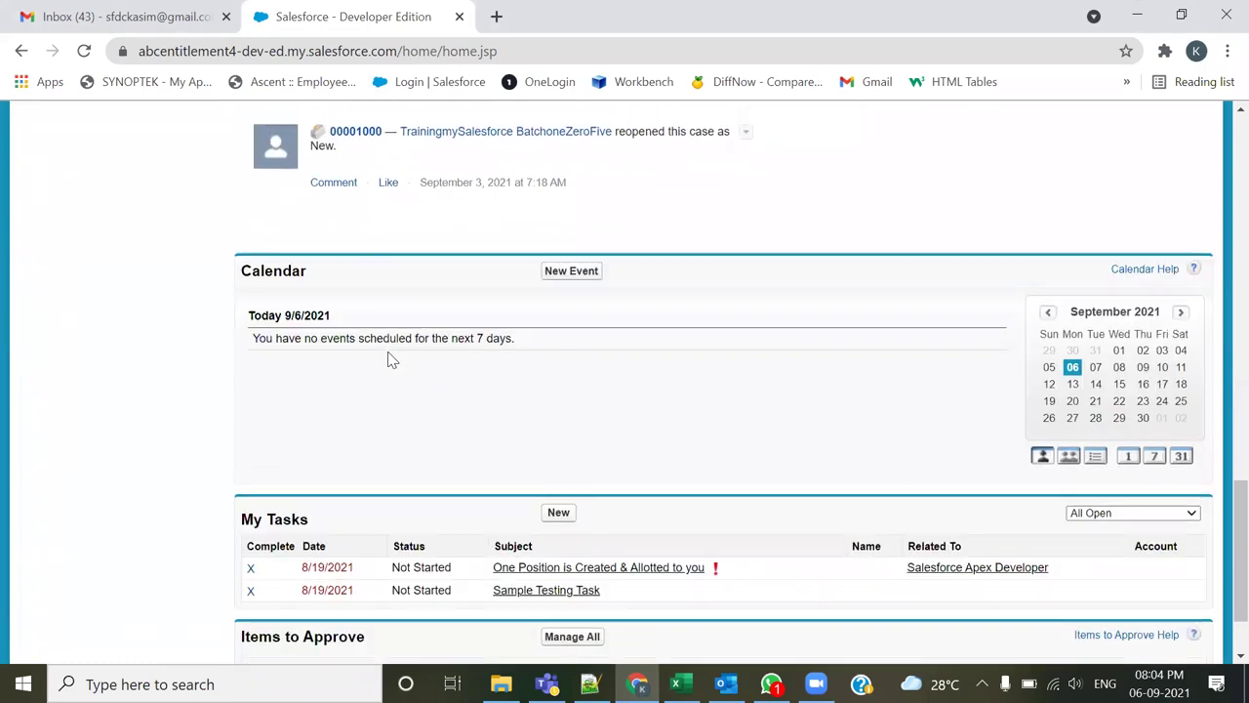
{"action": "scroll", "coordinate": [387, 360], "scroll_direction": "up", "scroll_amount": 15}
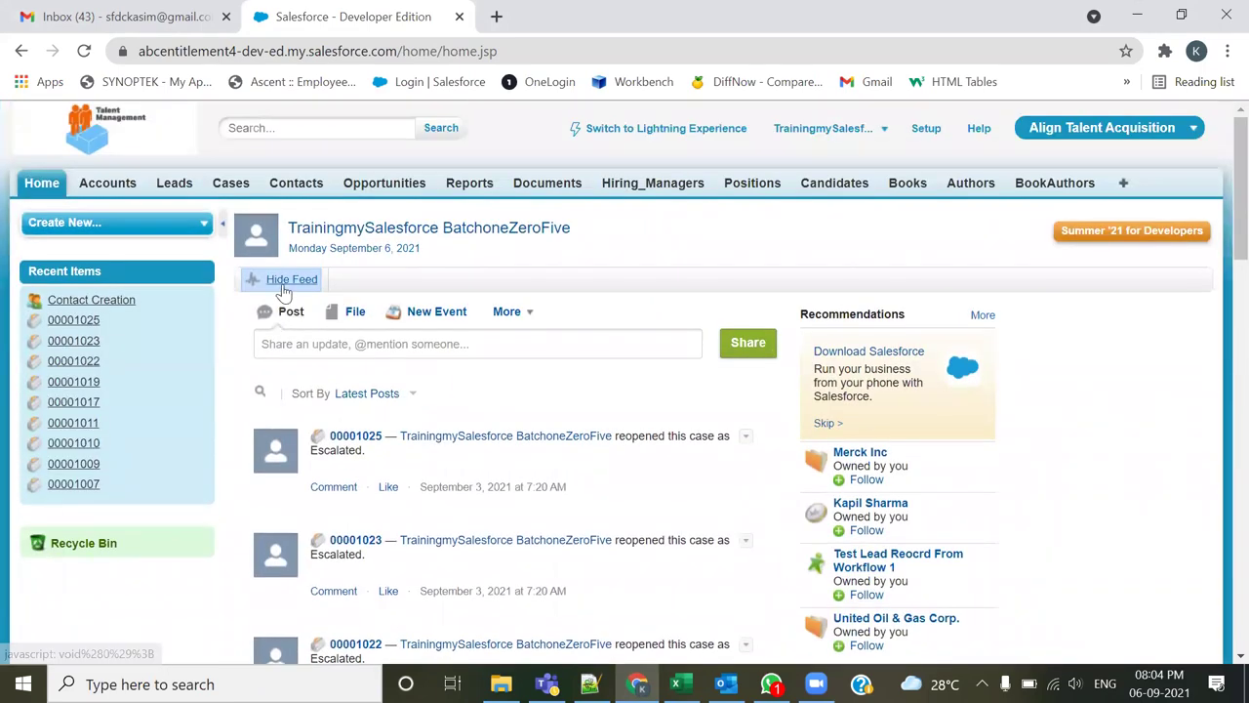
{"action": "left_click", "coordinate": [283, 281]}
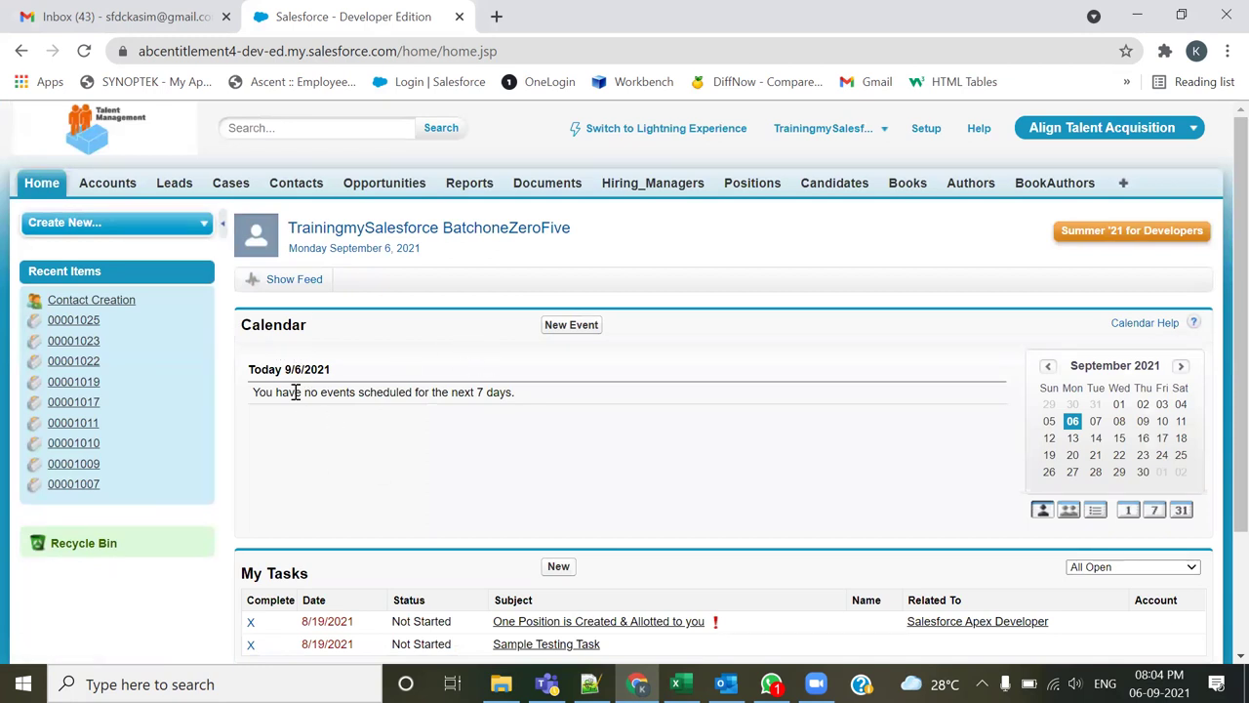
Step: Collapse the home page's sidebar and look over the Calendar, My Tasks and Items to Approve sections
{"action": "left_click", "coordinate": [221, 232]}
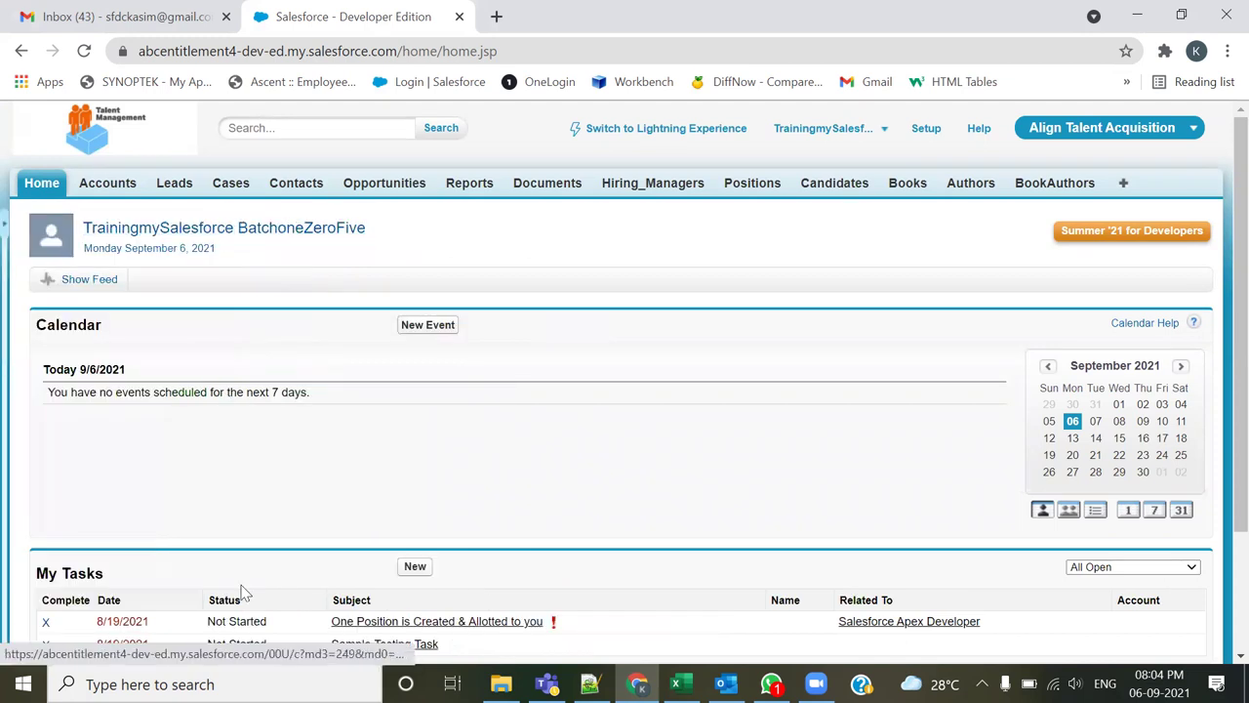
{"action": "scroll", "coordinate": [221, 376], "scroll_direction": "down", "scroll_amount": 3}
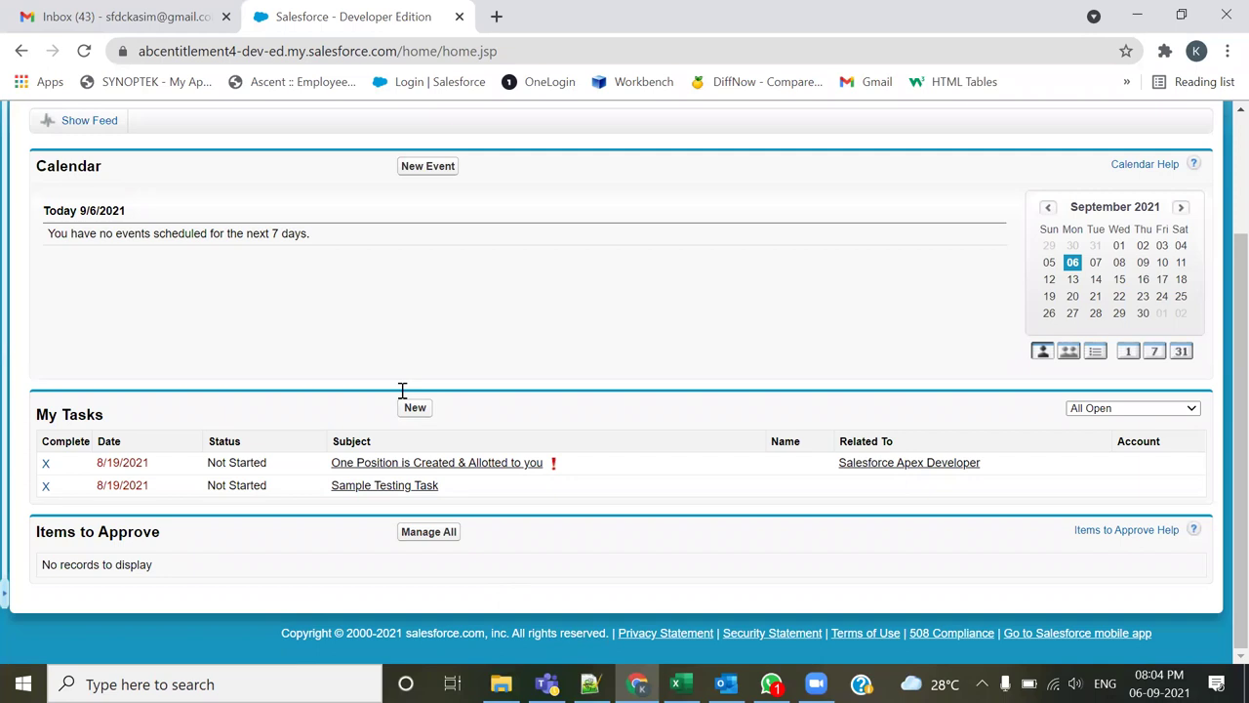
Step: Switch to the 105-Admin.txt notes in Notepad++ and read the navigation path for placing dashboard components on the Home Page Tab
{"action": "key", "text": "alt+Tab"}
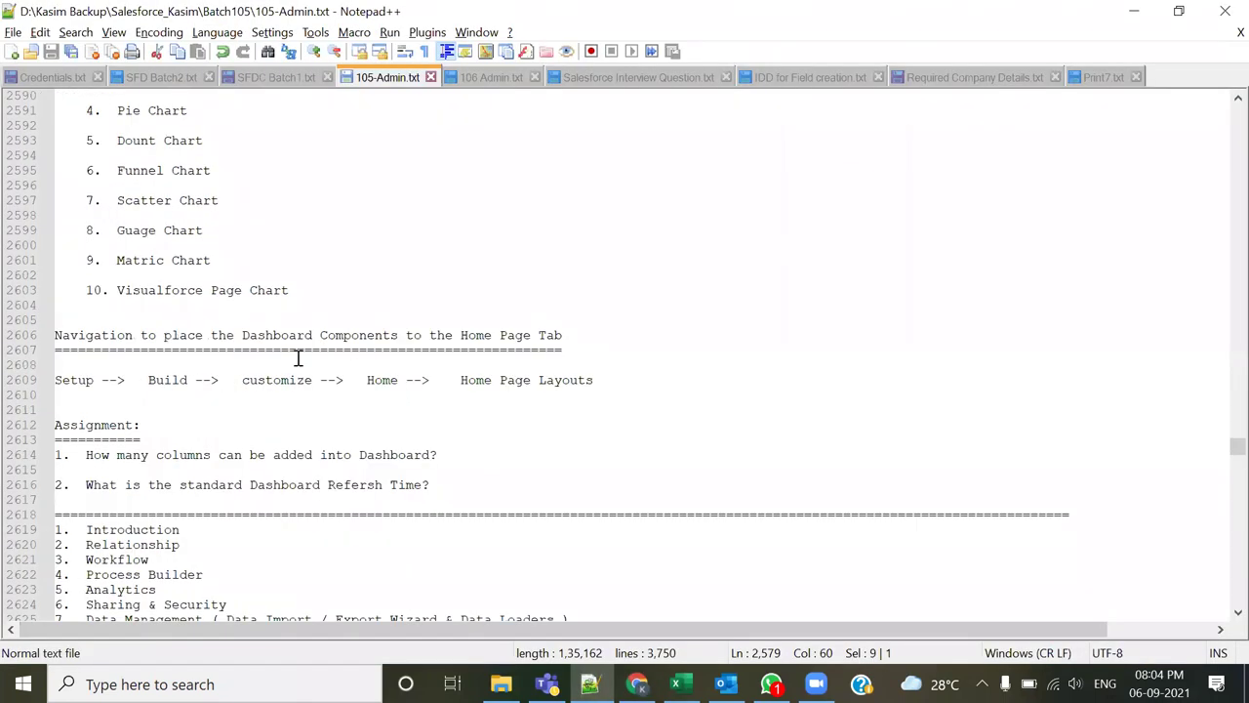
{"action": "left_click_drag", "start_coordinate": [63, 335], "coordinate": [578, 335]}
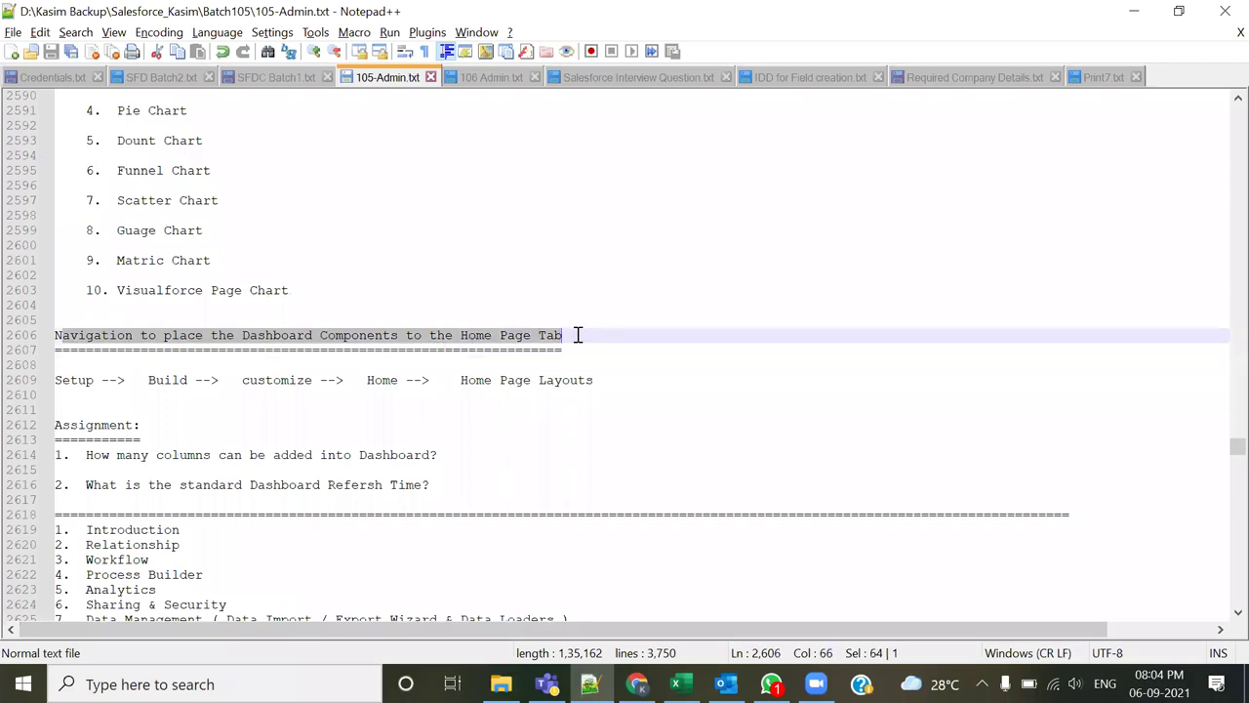
{"action": "left_click", "coordinate": [312, 343]}
{"action": "left_click_drag", "start_coordinate": [153, 334], "coordinate": [580, 341]}
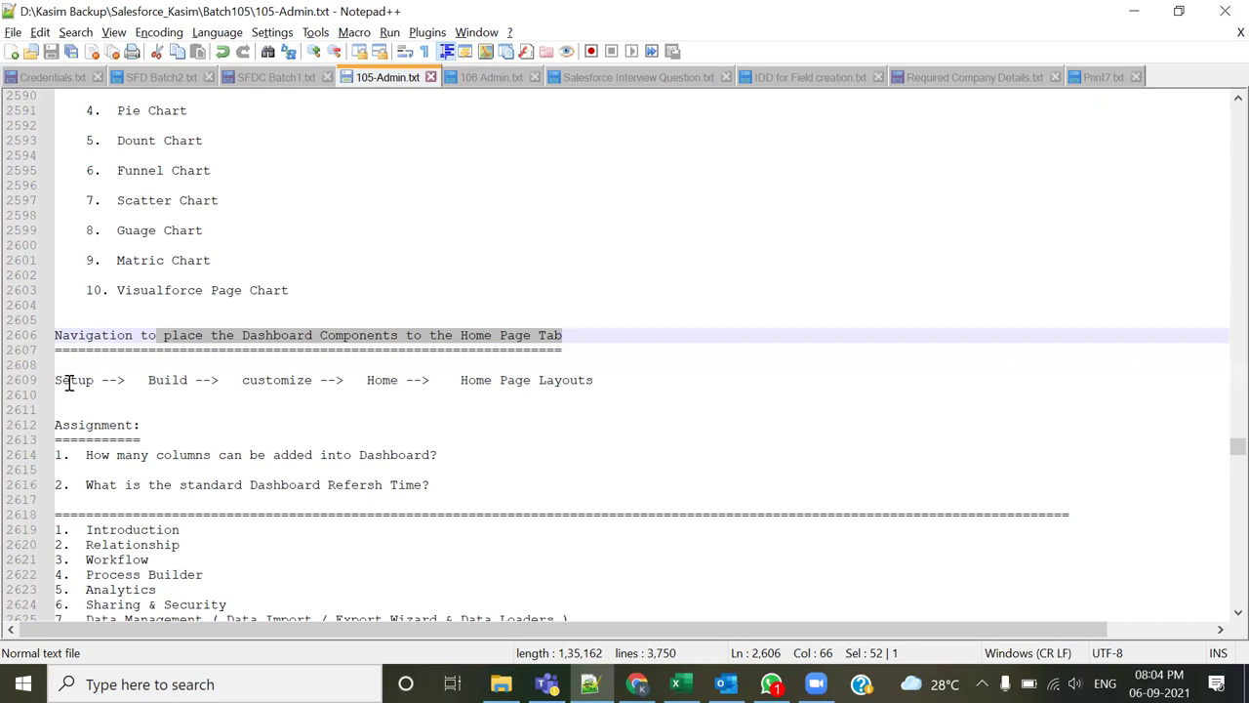
{"action": "left_click_drag", "start_coordinate": [57, 378], "coordinate": [216, 379]}
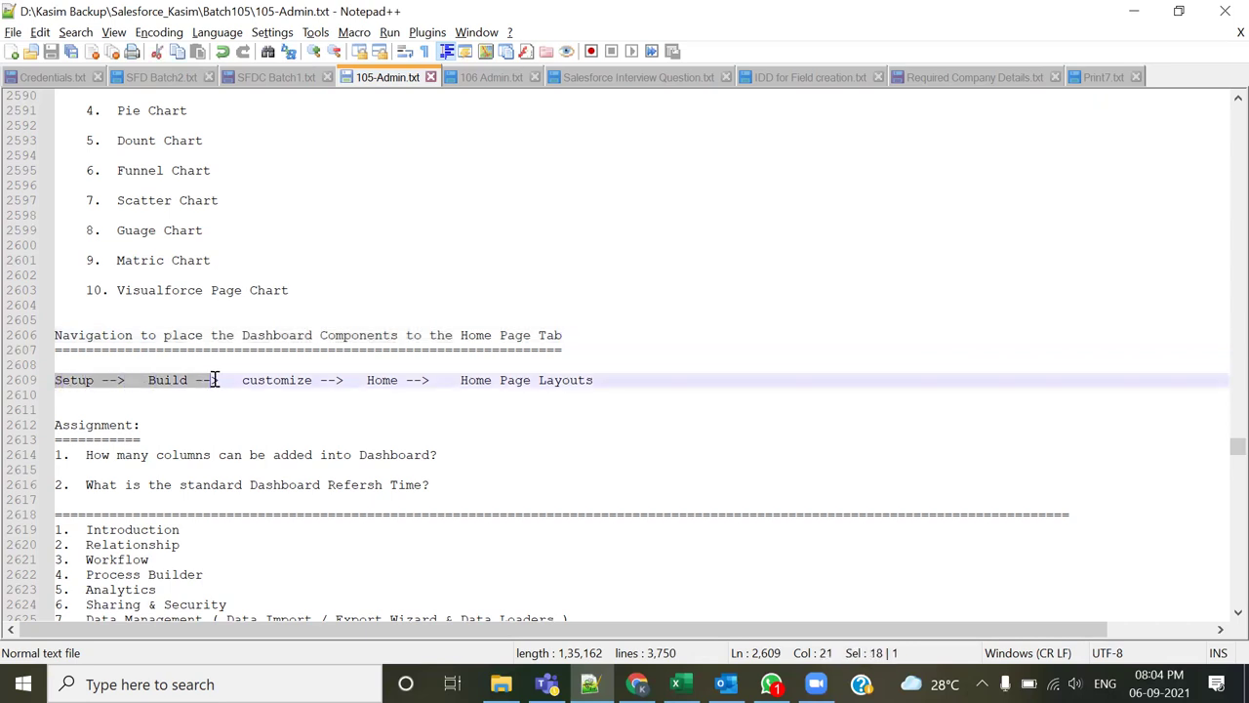
{"action": "left_click", "coordinate": [245, 411]}
{"action": "left_click_drag", "start_coordinate": [242, 380], "coordinate": [594, 381]}
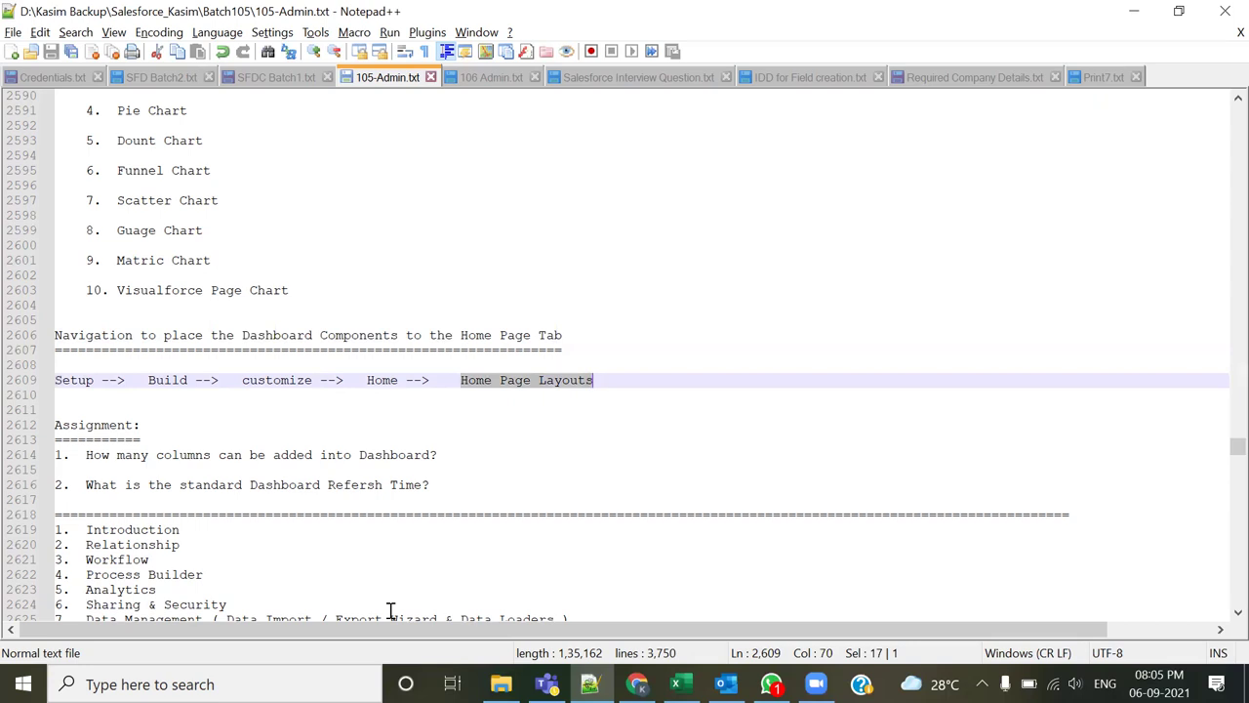
Step: Switch back to Salesforce in Chrome and open the Home Page Layouts setup page from the Home customization settings
{"action": "key", "text": "alt+Tab"}
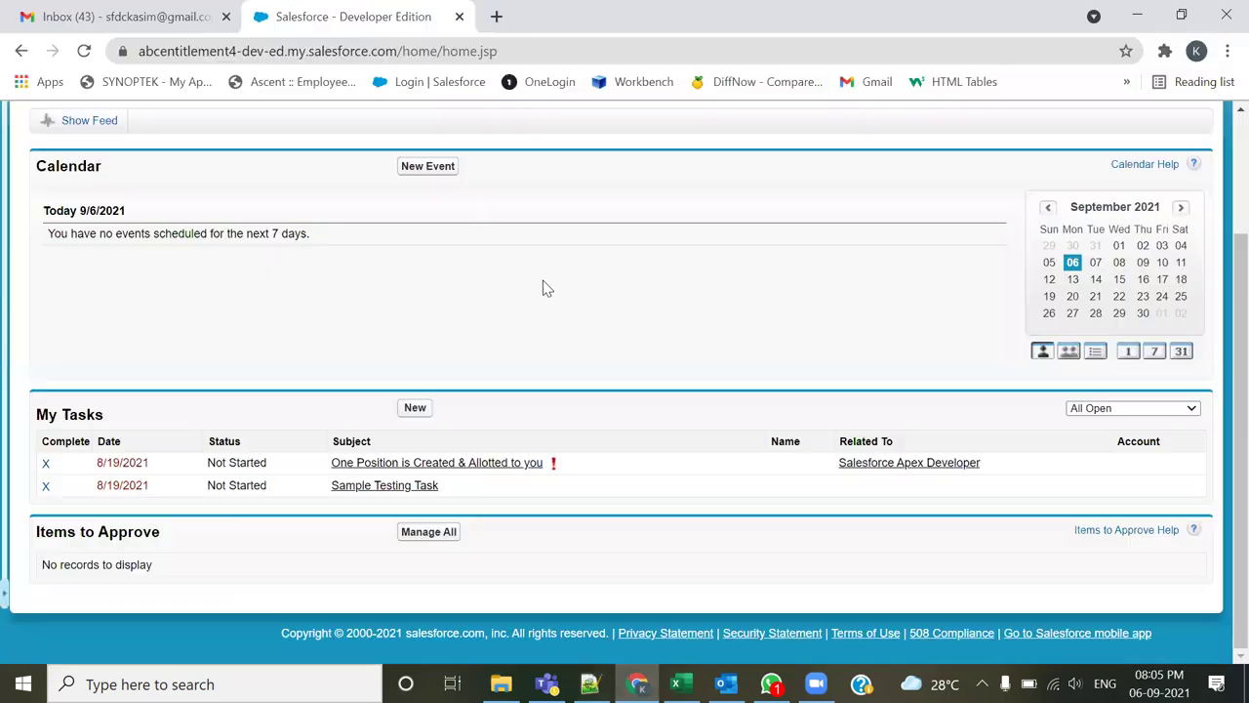
{"action": "scroll", "coordinate": [958, 149], "scroll_direction": "up", "scroll_amount": 2}
{"action": "left_click", "coordinate": [895, 125]}
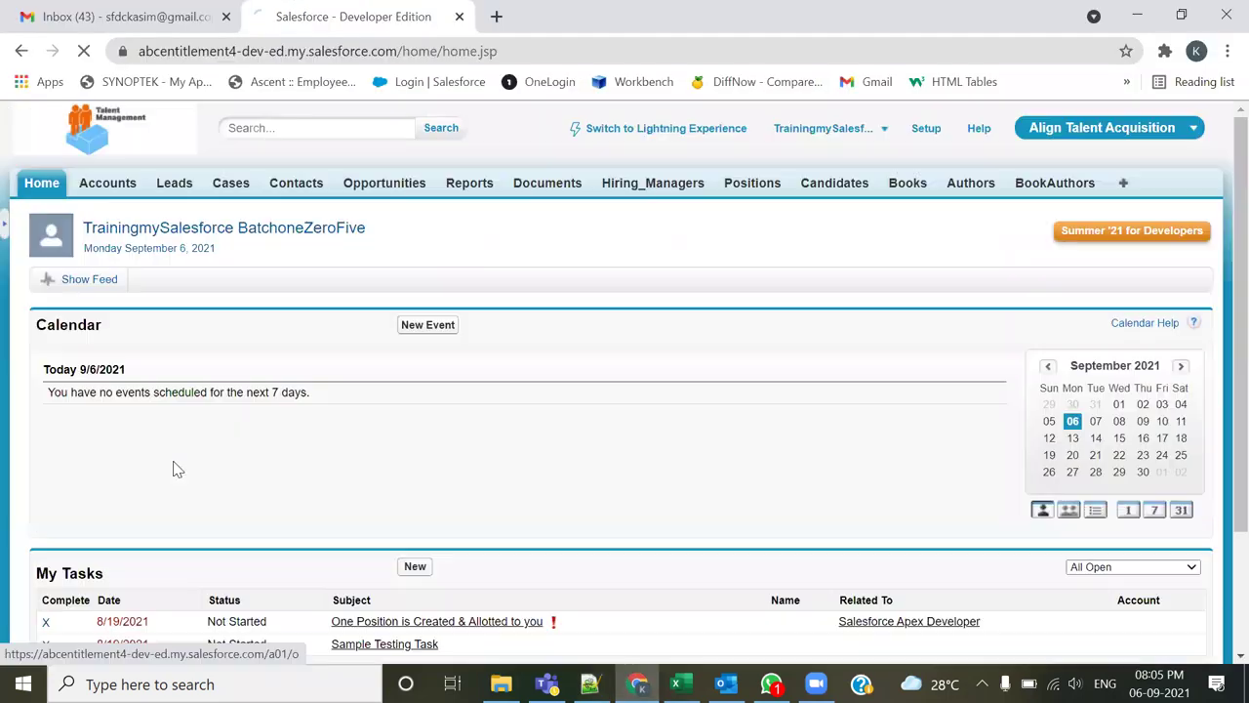
{"action": "scroll", "coordinate": [30, 522], "scroll_direction": "down", "scroll_amount": 4}
{"action": "scroll", "coordinate": [29, 522], "scroll_direction": "down", "scroll_amount": 2}
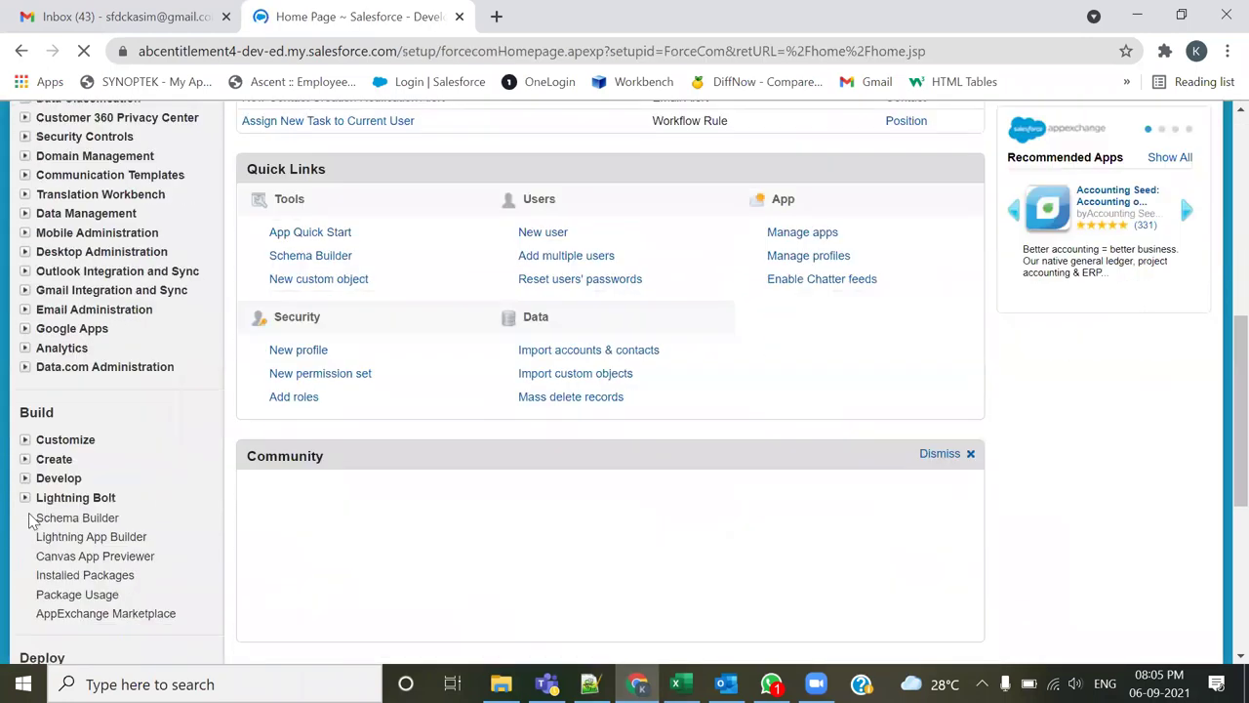
{"action": "left_click", "coordinate": [25, 441]}
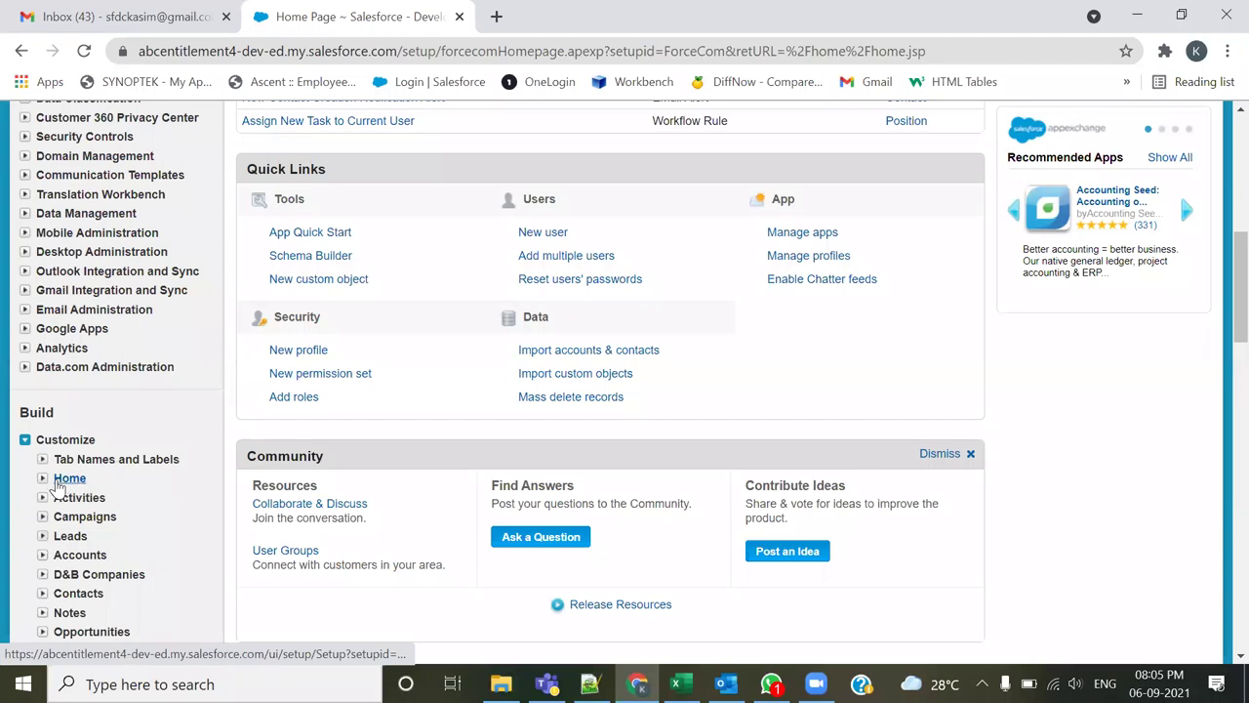
{"action": "left_click", "coordinate": [42, 478]}
{"action": "scroll", "coordinate": [134, 475], "scroll_direction": "down", "scroll_amount": 1}
{"action": "scroll", "coordinate": [134, 475], "scroll_direction": "down", "scroll_amount": 2}
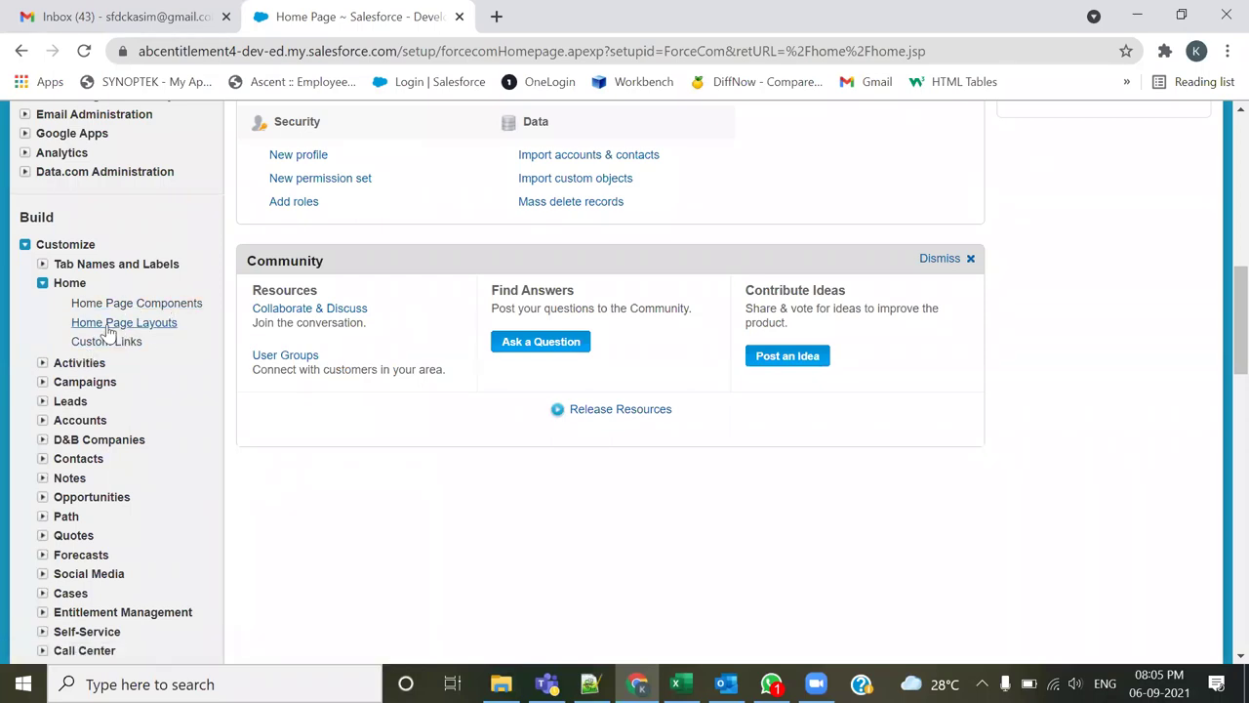
{"action": "left_click", "coordinate": [151, 329]}
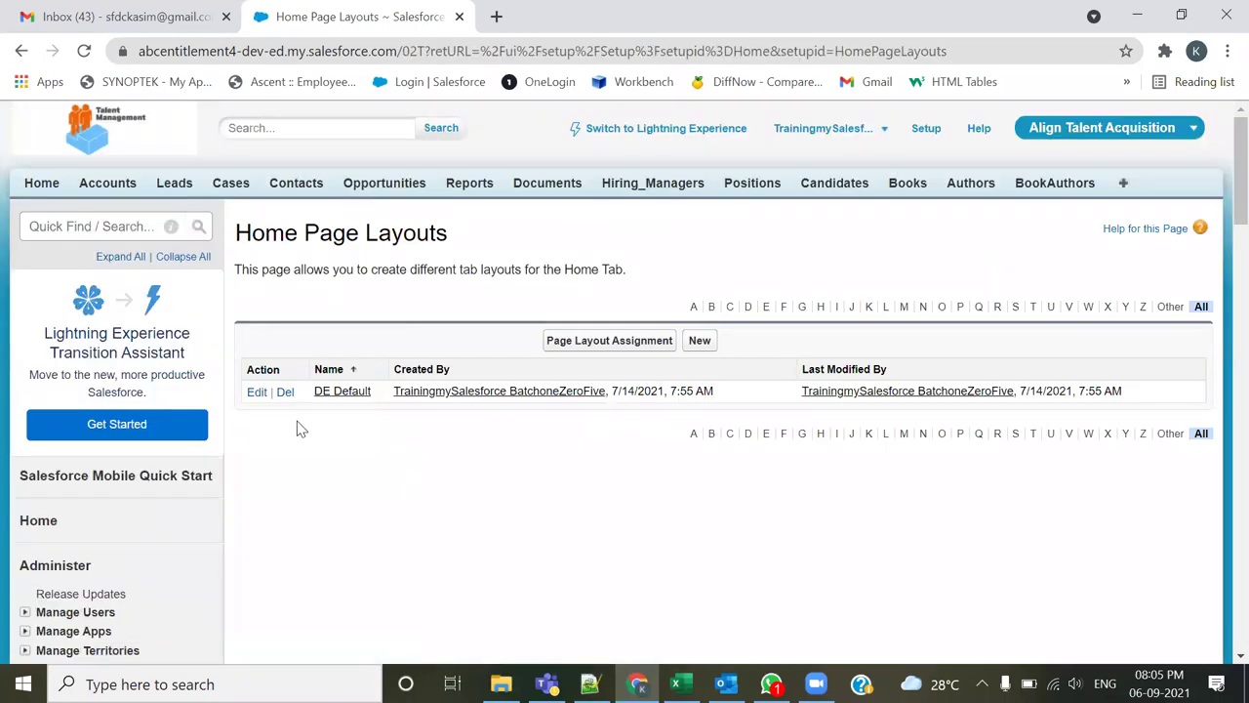
Step: Open the home page in a separate browser tab and view the Positions and Hiring_Managers record lists there
{"action": "left_click", "coordinate": [42, 185], "text": "ctrl"}
{"action": "key", "text": "ctrl+Tab"}
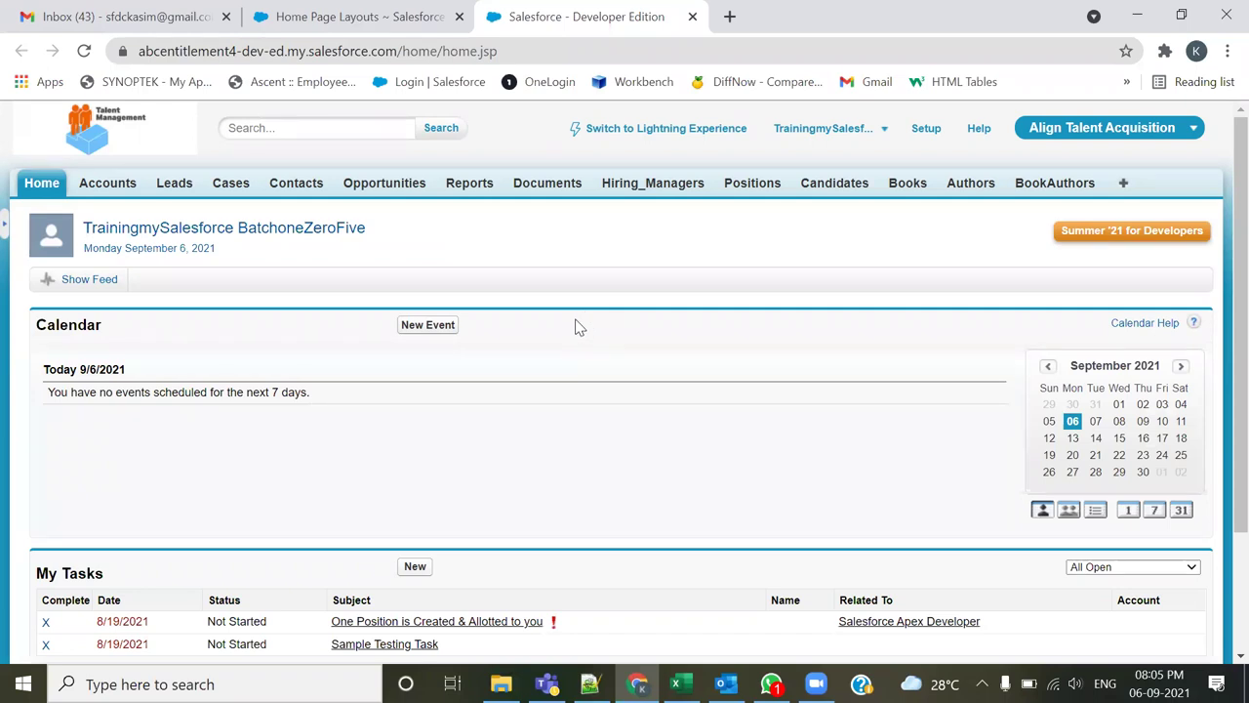
{"action": "left_click", "coordinate": [746, 189]}
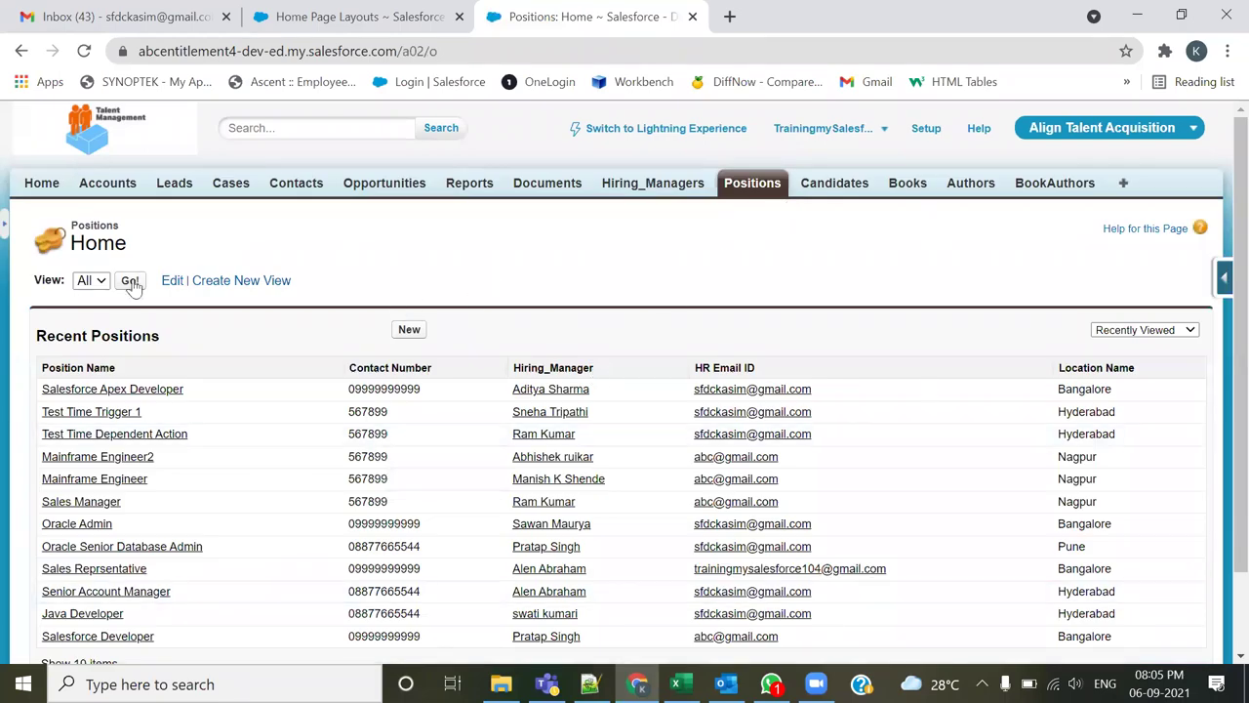
{"action": "left_click", "coordinate": [696, 191]}
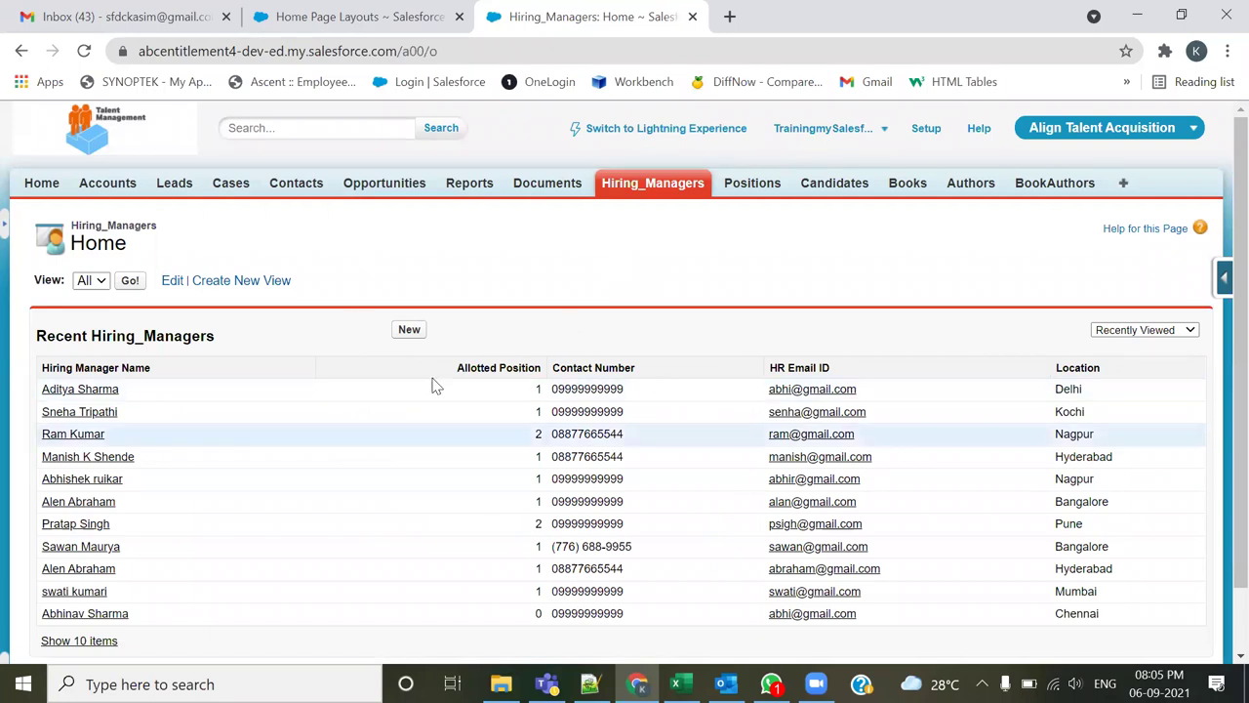
{"action": "scroll", "coordinate": [542, 479], "scroll_direction": "down", "scroll_amount": 1}
{"action": "scroll", "coordinate": [542, 478], "scroll_direction": "up", "scroll_amount": 1}
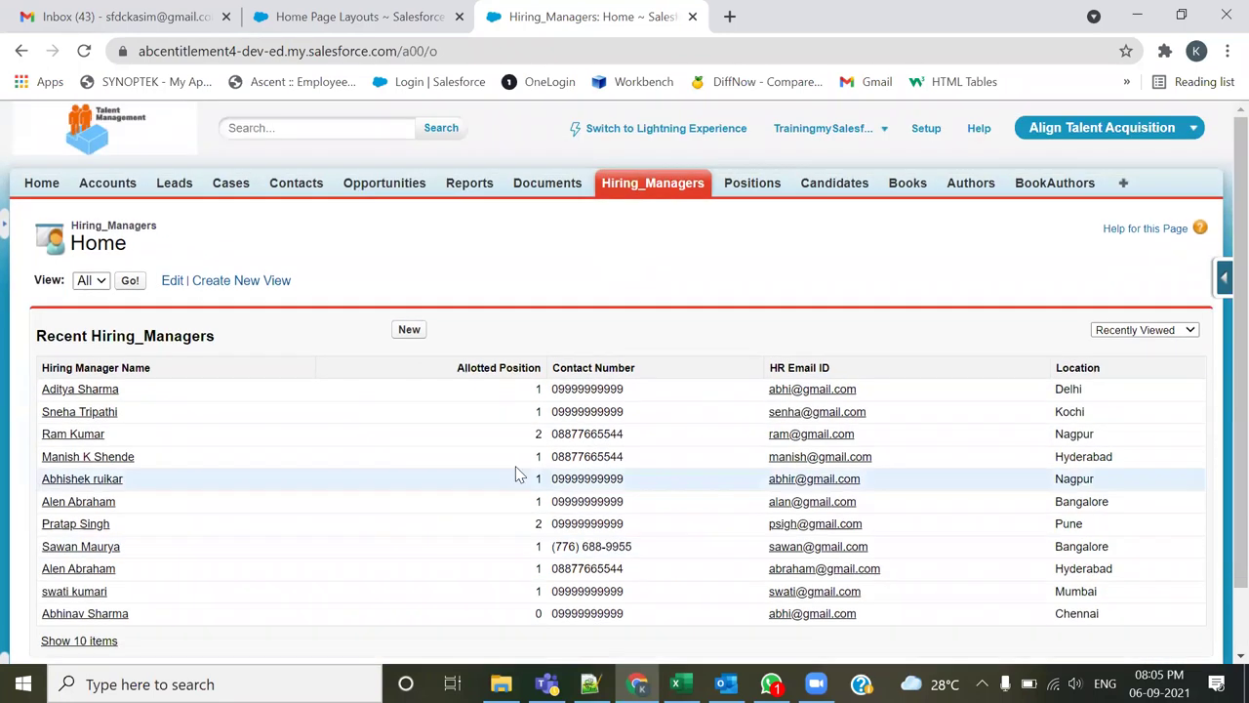
Step: Open the first hiring manager's record and examine its detail page and its edit page
{"action": "left_click", "coordinate": [77, 388]}
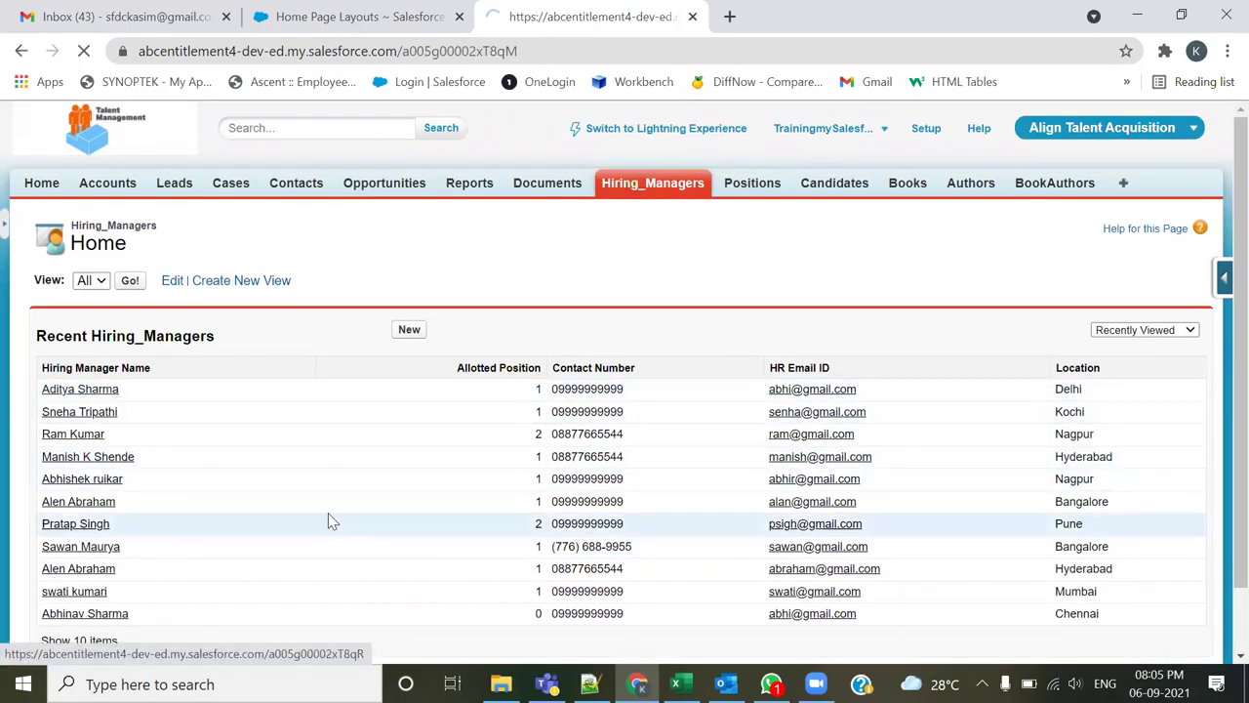
{"action": "double_click", "coordinate": [164, 323]}
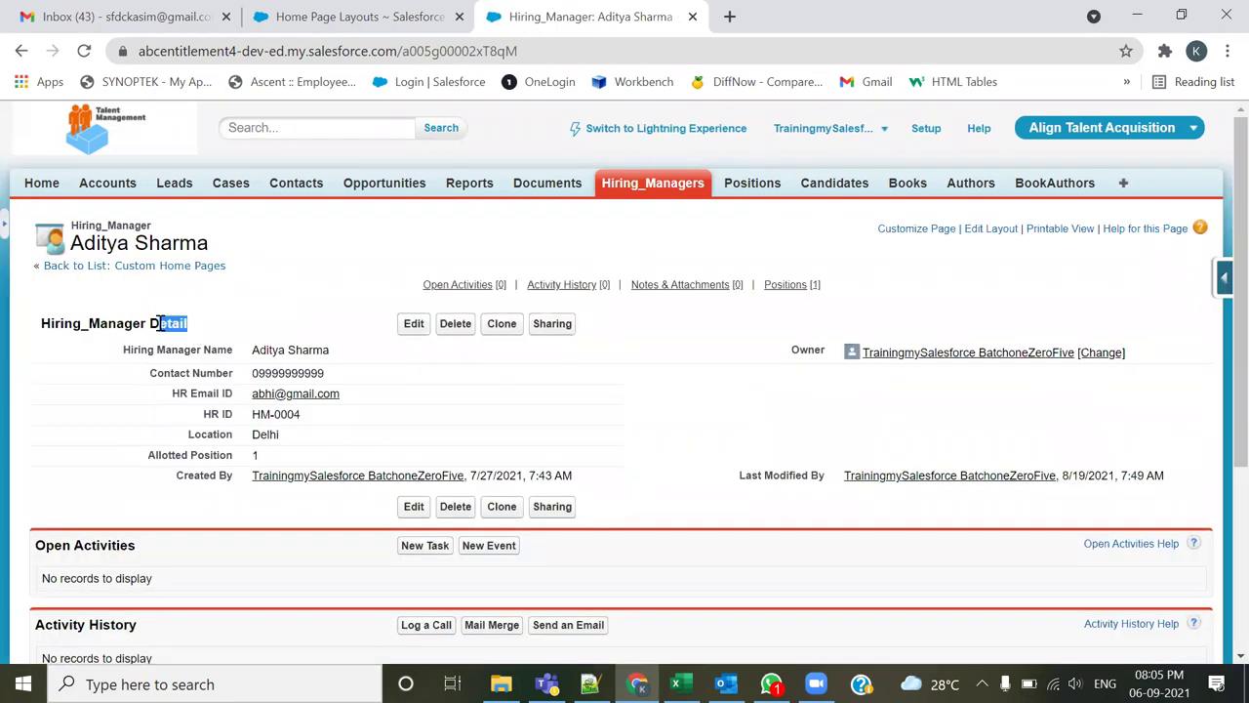
{"action": "left_click", "coordinate": [414, 323]}
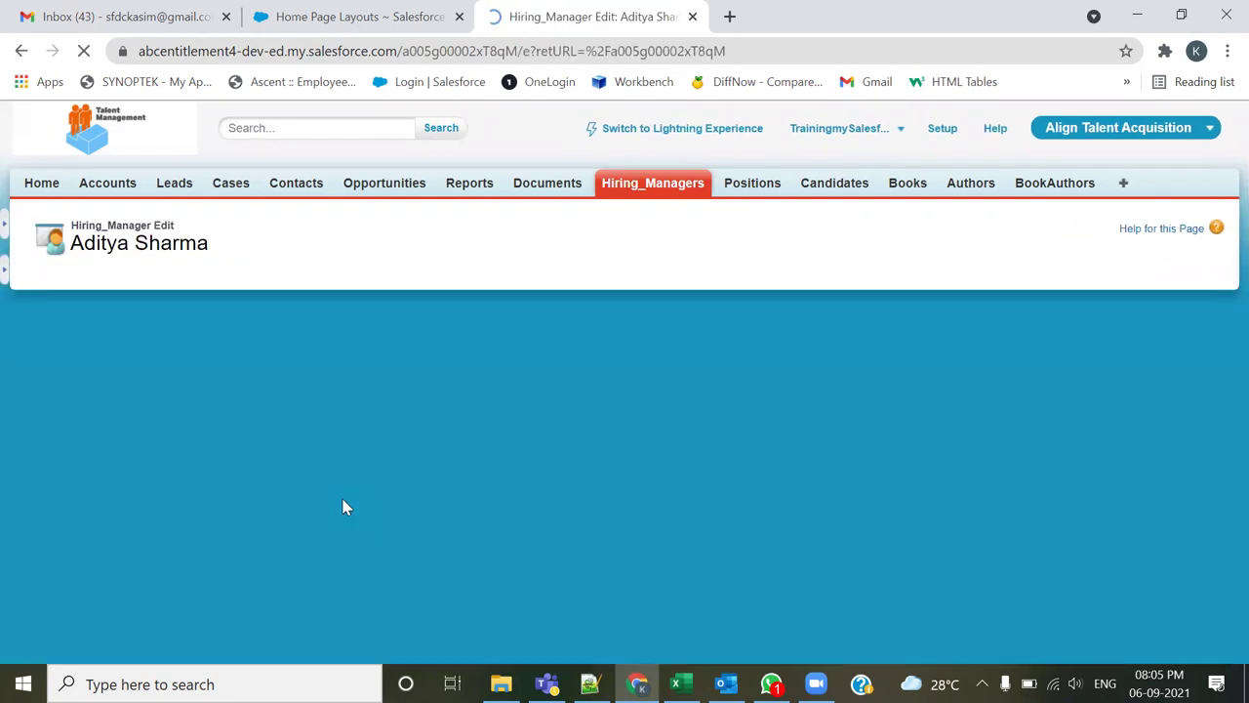
{"action": "left_click_drag", "start_coordinate": [177, 293], "coordinate": [133, 293]}
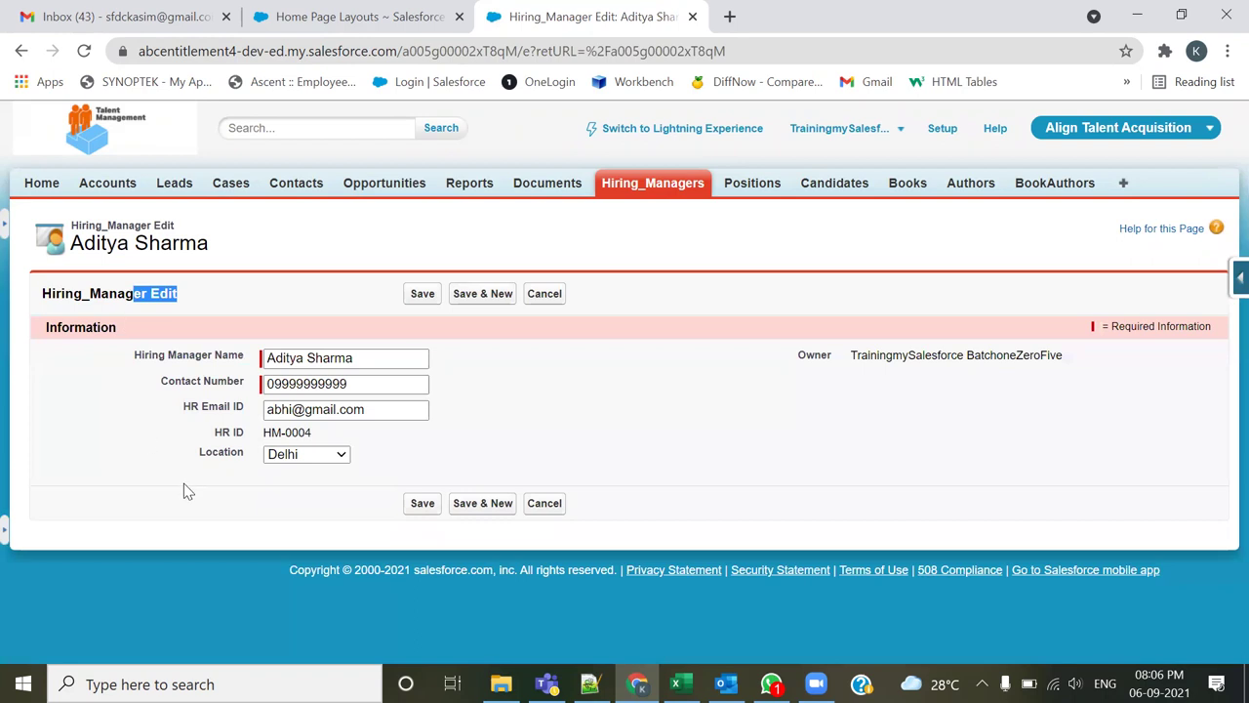
Step: Leave the record's edit page unsaved, revisit the Hiring_Managers and Positions lists, and return to the home page
{"action": "left_click", "coordinate": [672, 191]}
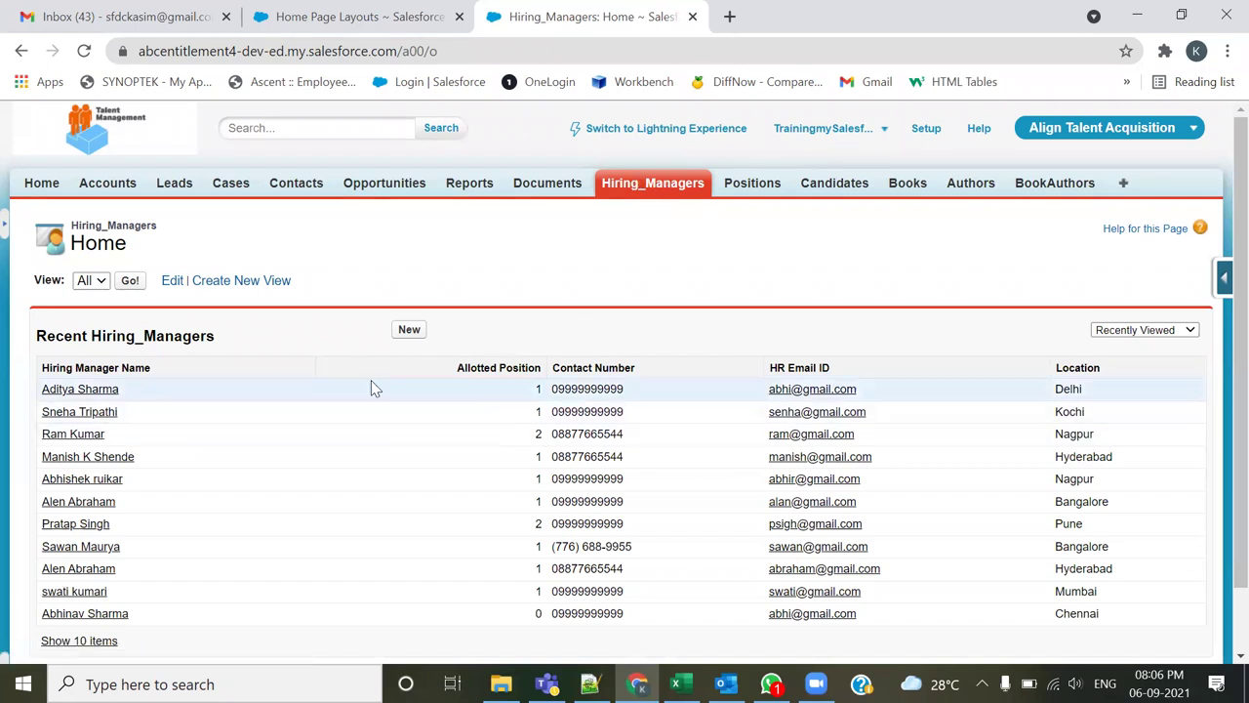
{"action": "left_click", "coordinate": [747, 188]}
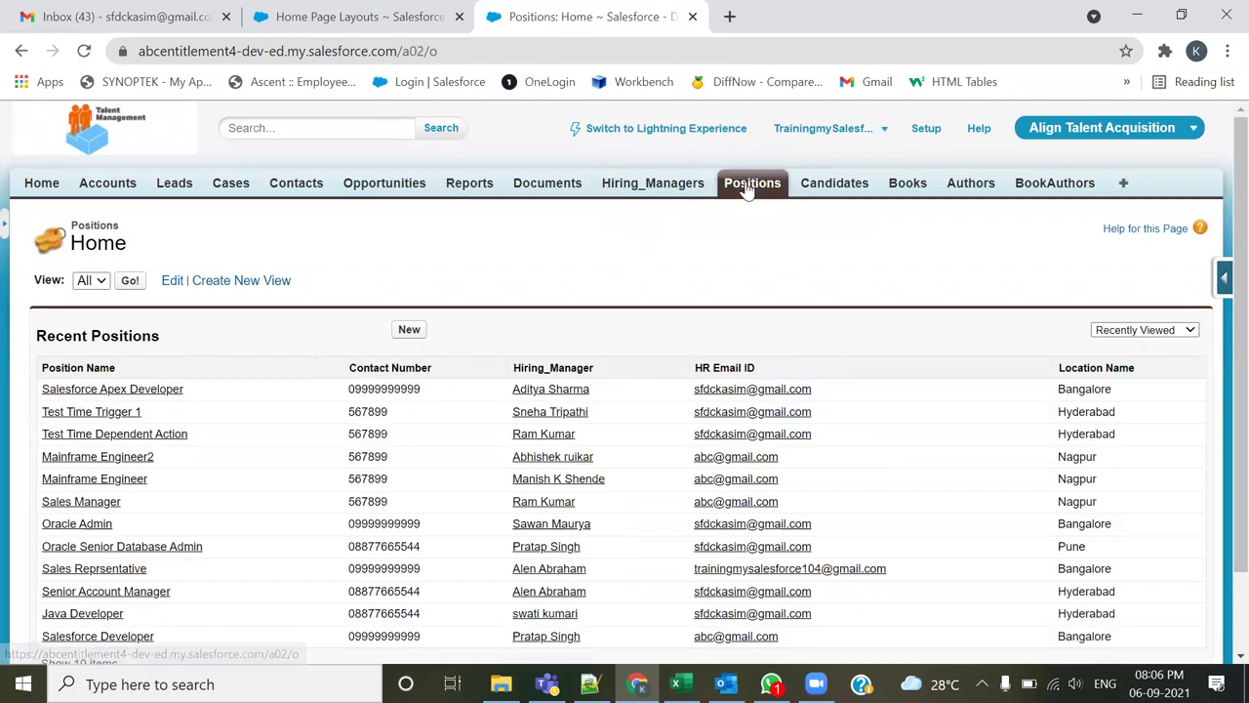
{"action": "left_click", "coordinate": [39, 184]}
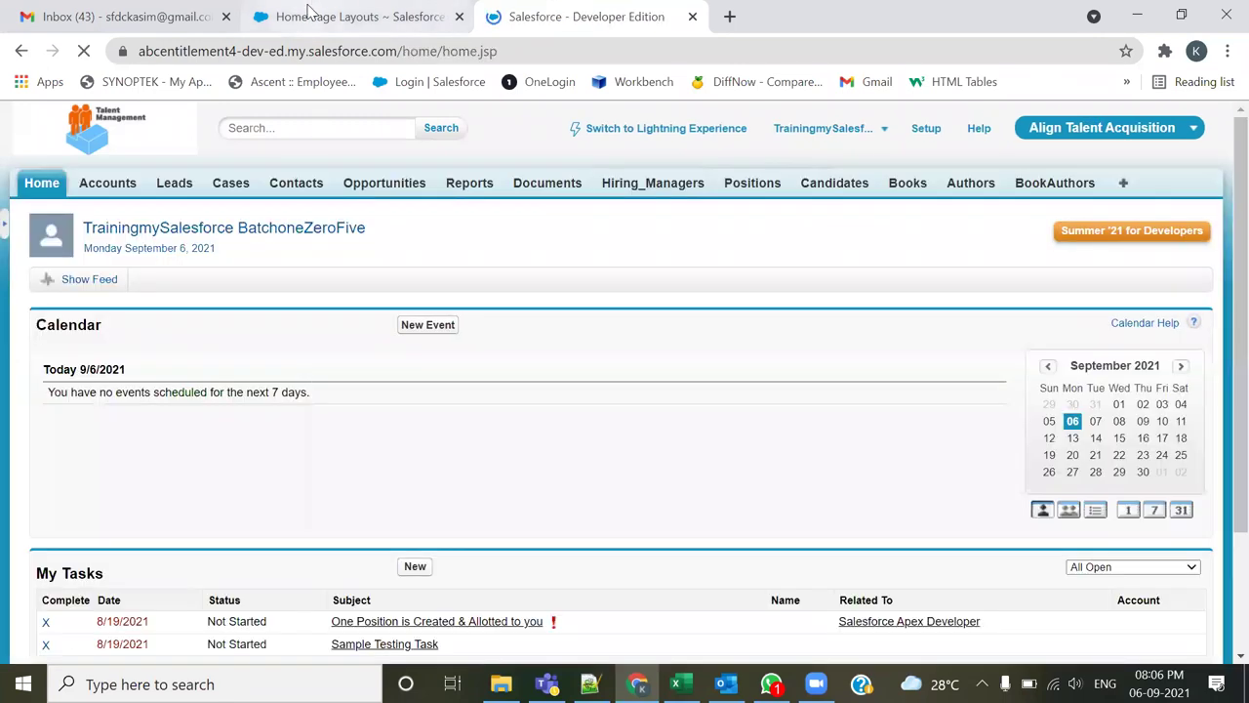
Step: Compare the Home Page Layouts list with the sections shown on the home page
{"action": "left_click", "coordinate": [352, 17]}
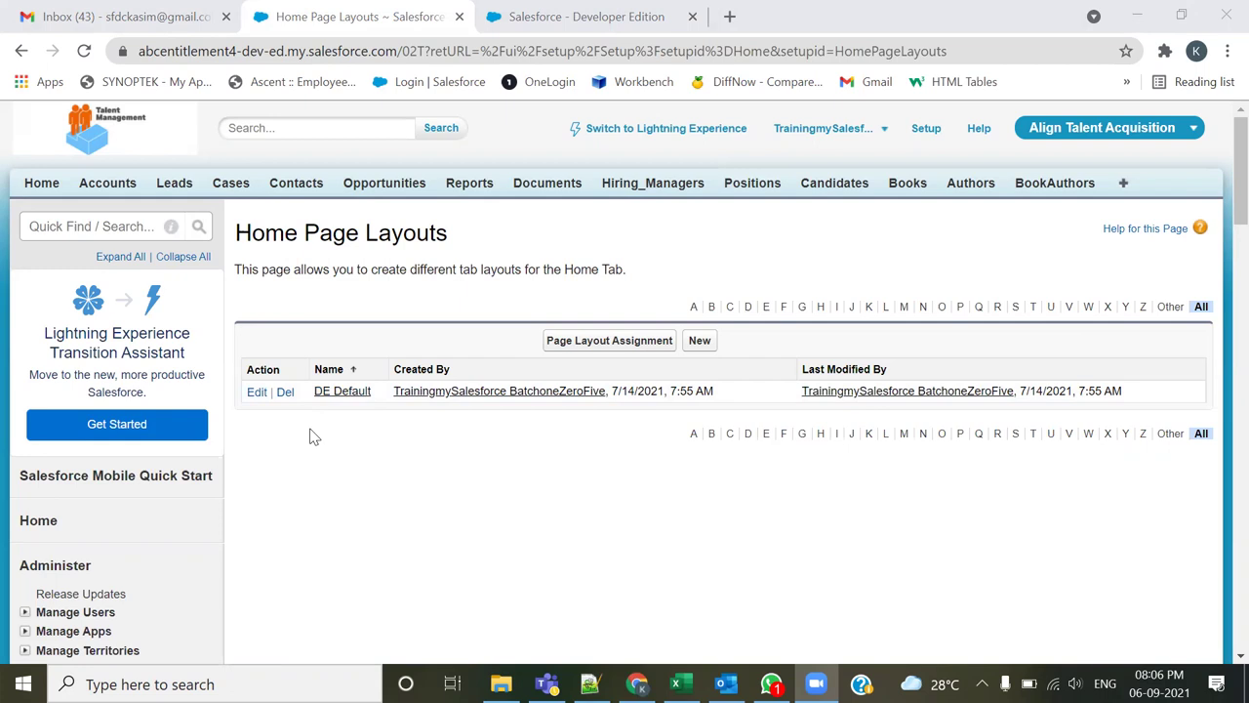
{"action": "left_click", "coordinate": [576, 17]}
{"action": "scroll", "coordinate": [420, 410], "scroll_direction": "down", "scroll_amount": 2}
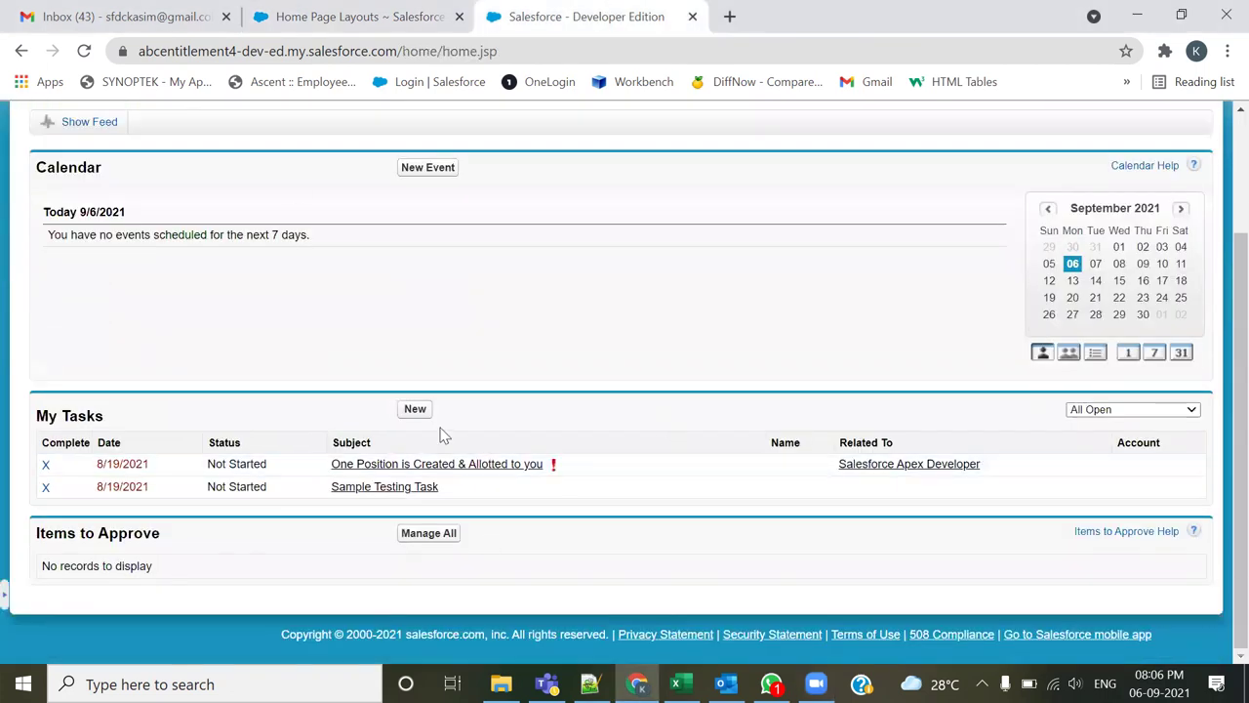
Step: Open the DE Default home page layout for editing and compare its selected components with the home page's sections
{"action": "left_click", "coordinate": [385, 17]}
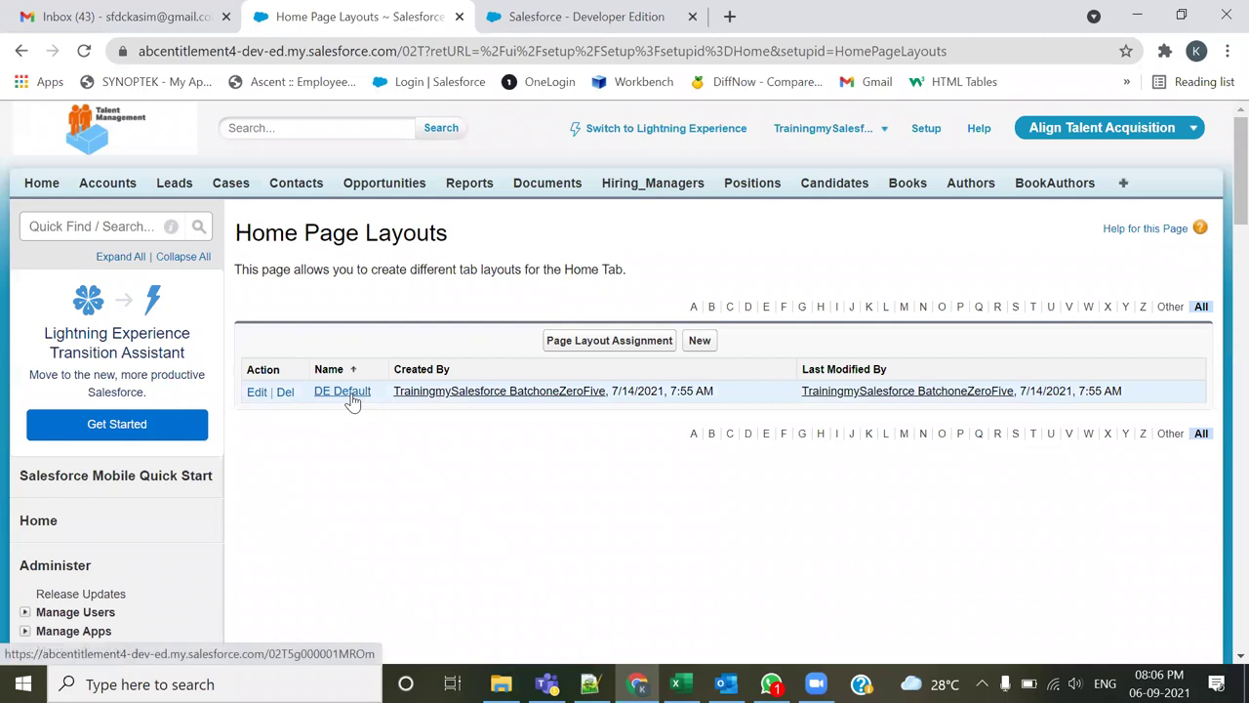
{"action": "left_click", "coordinate": [256, 393]}
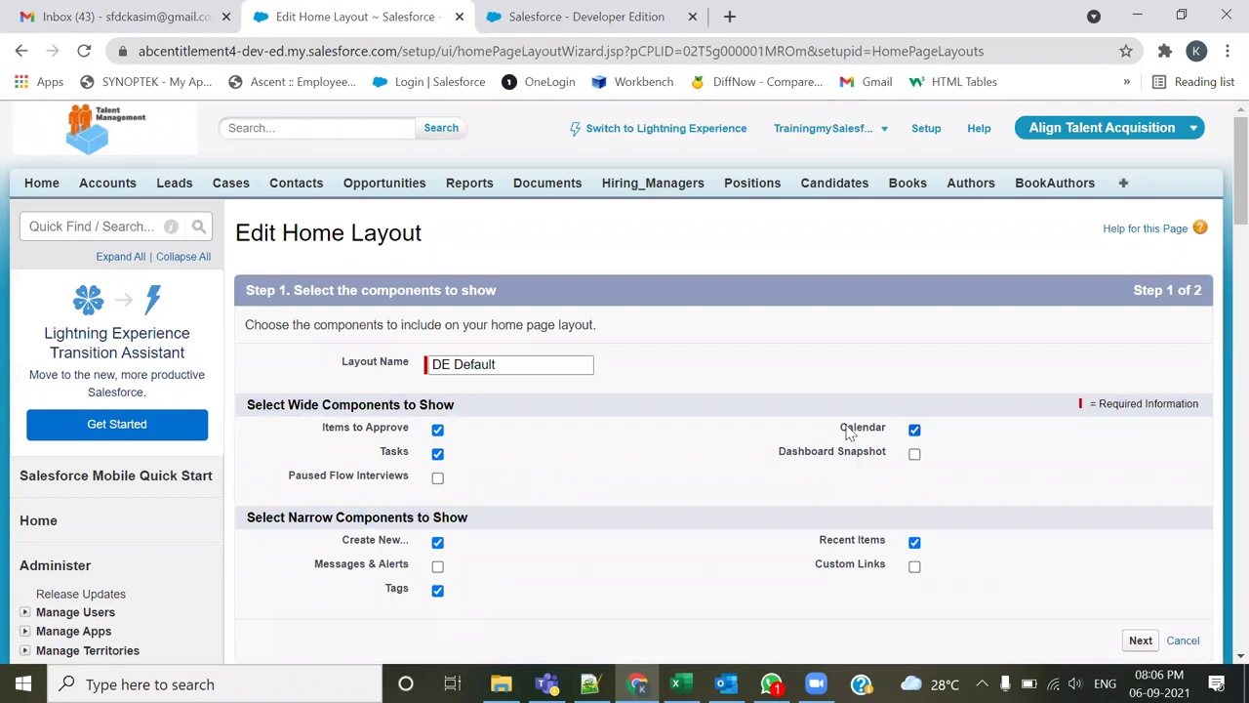
{"action": "scroll", "coordinate": [850, 433], "scroll_direction": "down", "scroll_amount": 1}
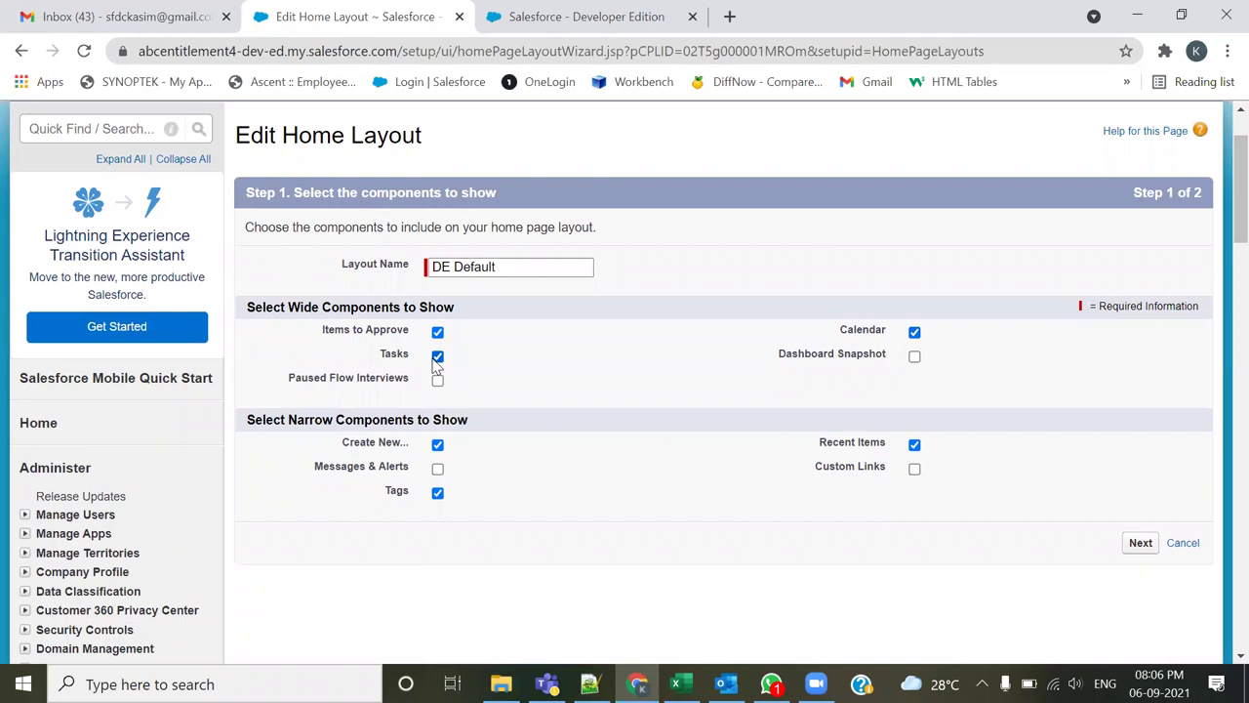
{"action": "left_click", "coordinate": [536, 14]}
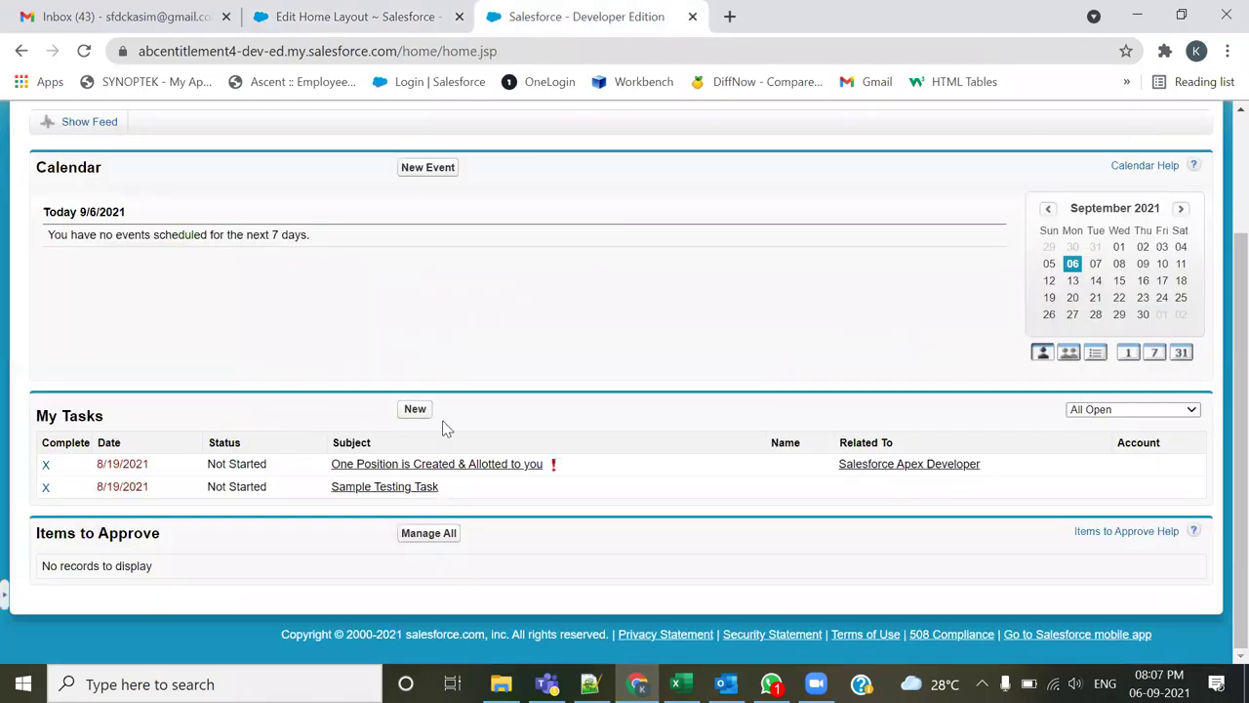
{"action": "left_click", "coordinate": [433, 21]}
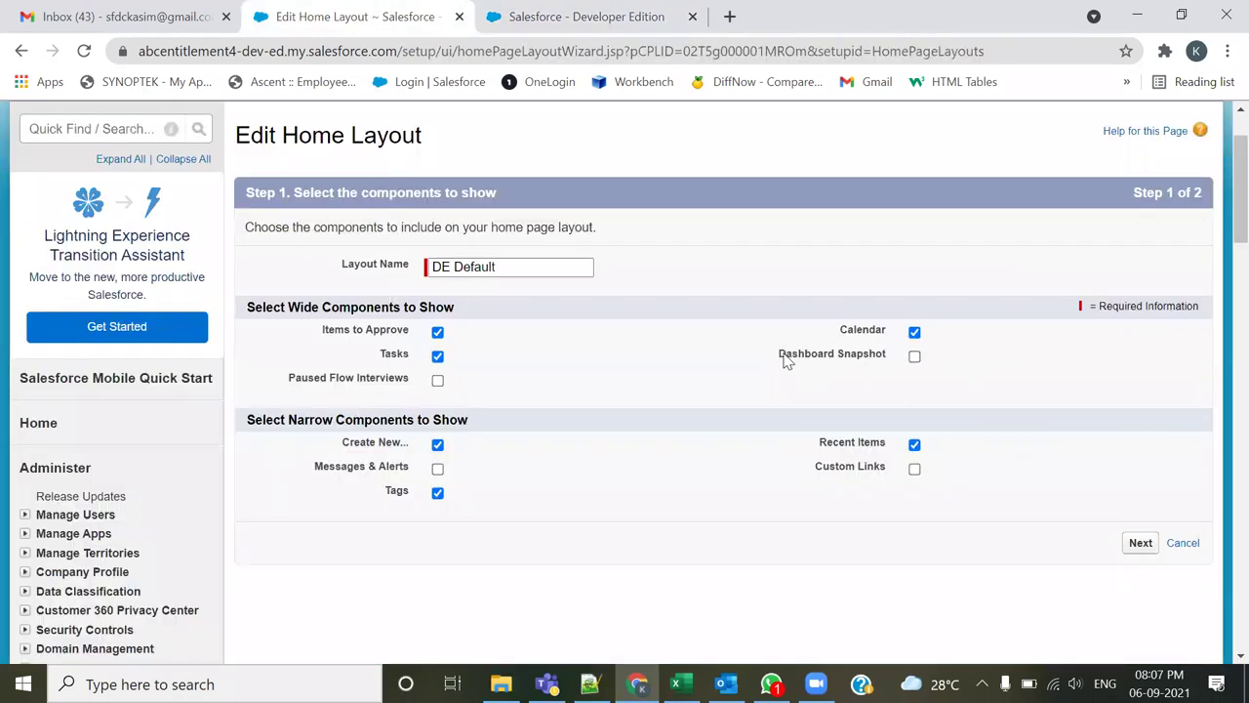
Step: Include the Dashboard Snapshot among the wide components of the DE Default layout
{"action": "left_click_drag", "start_coordinate": [779, 356], "coordinate": [888, 357]}
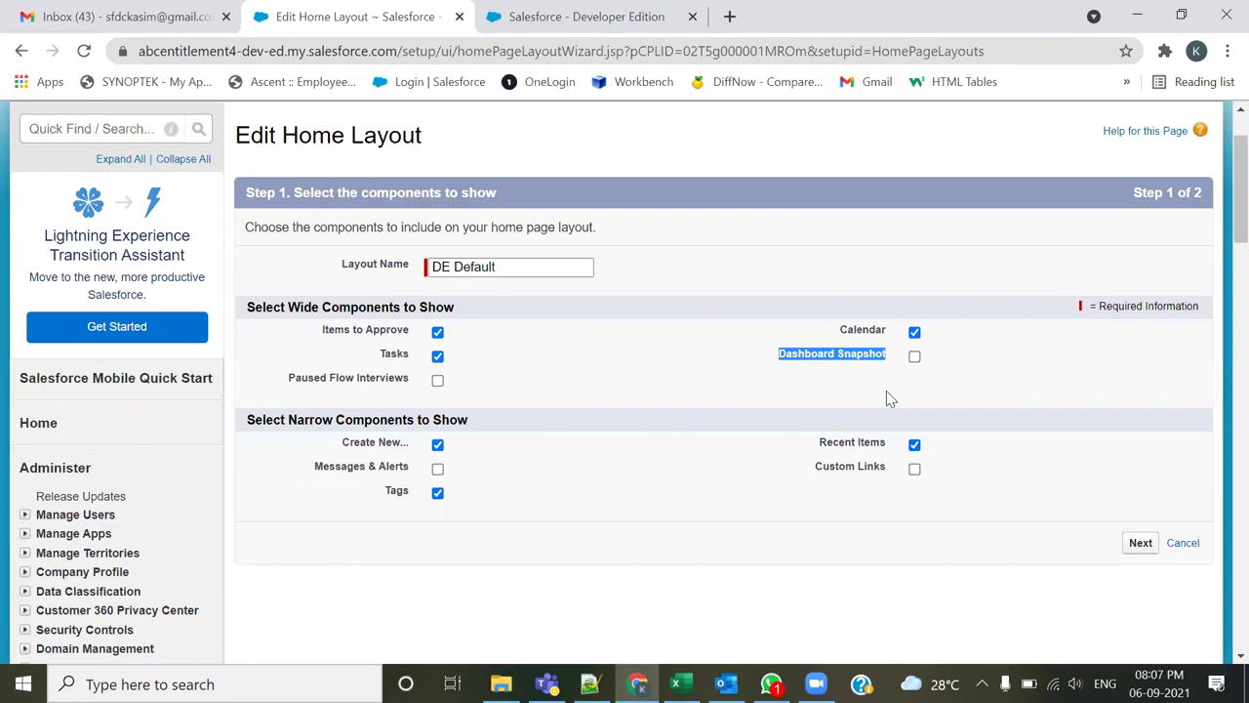
{"action": "left_click", "coordinate": [915, 356]}
{"action": "left_click_drag", "start_coordinate": [780, 357], "coordinate": [890, 359]}
{"action": "left_click", "coordinate": [802, 389]}
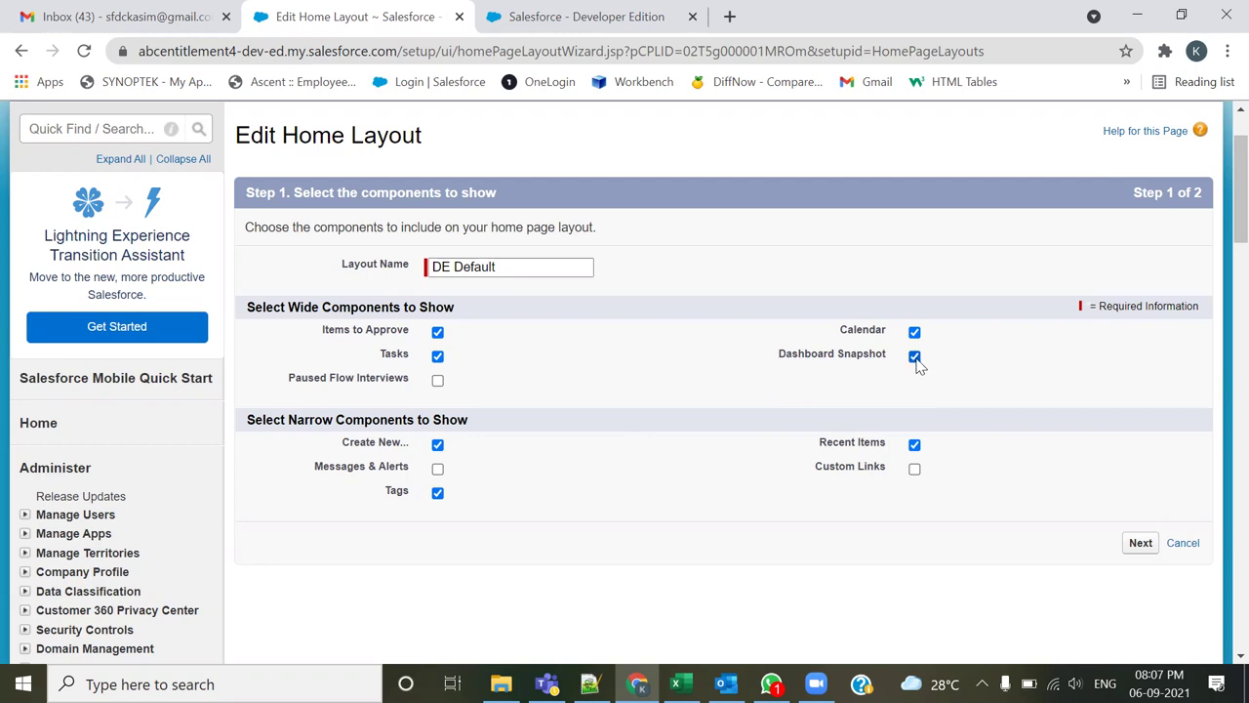
Step: Move Dashboard Snapshot to the top of the DE Default layout's wide column and save the layout
{"action": "left_click", "coordinate": [1140, 544]}
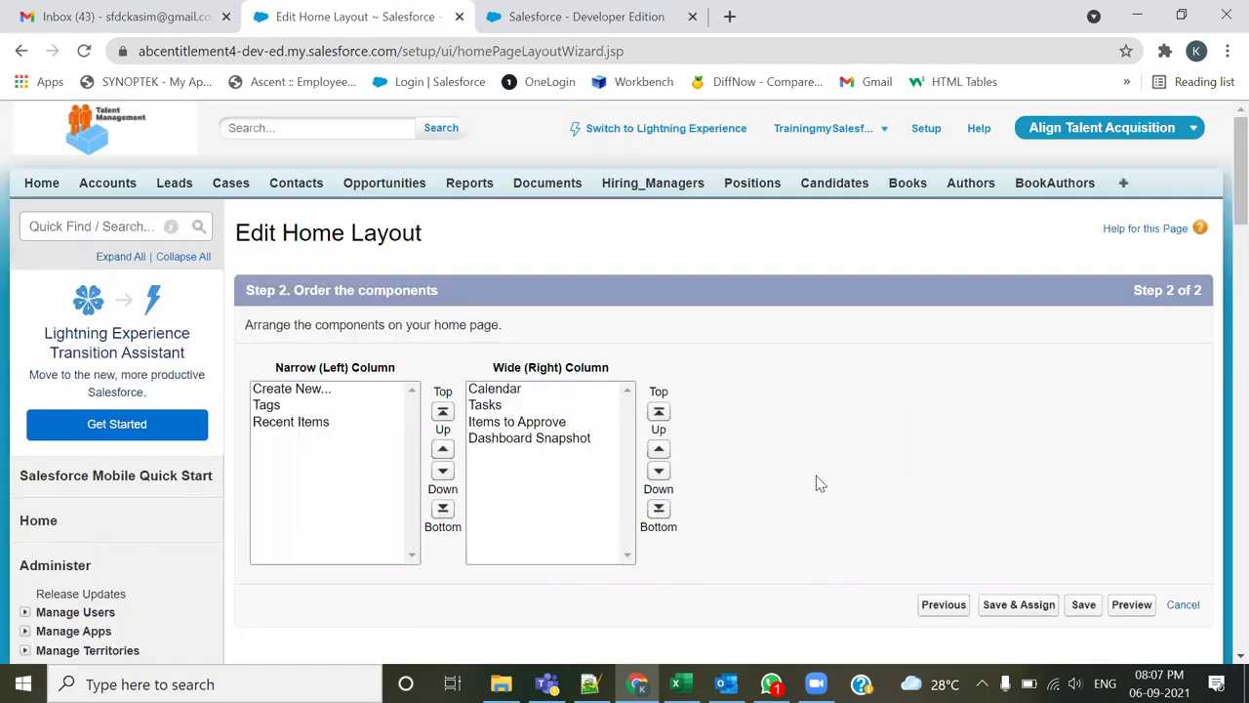
{"action": "left_click", "coordinate": [535, 445]}
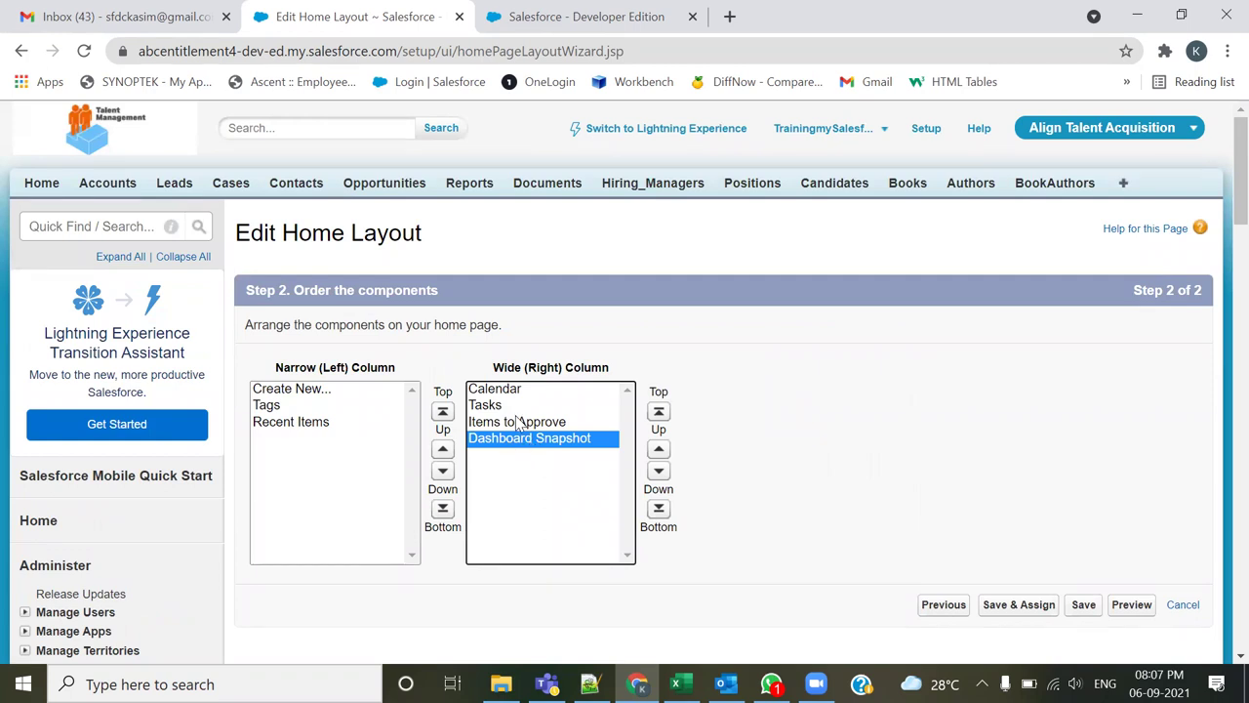
{"action": "left_click", "coordinate": [658, 448]}
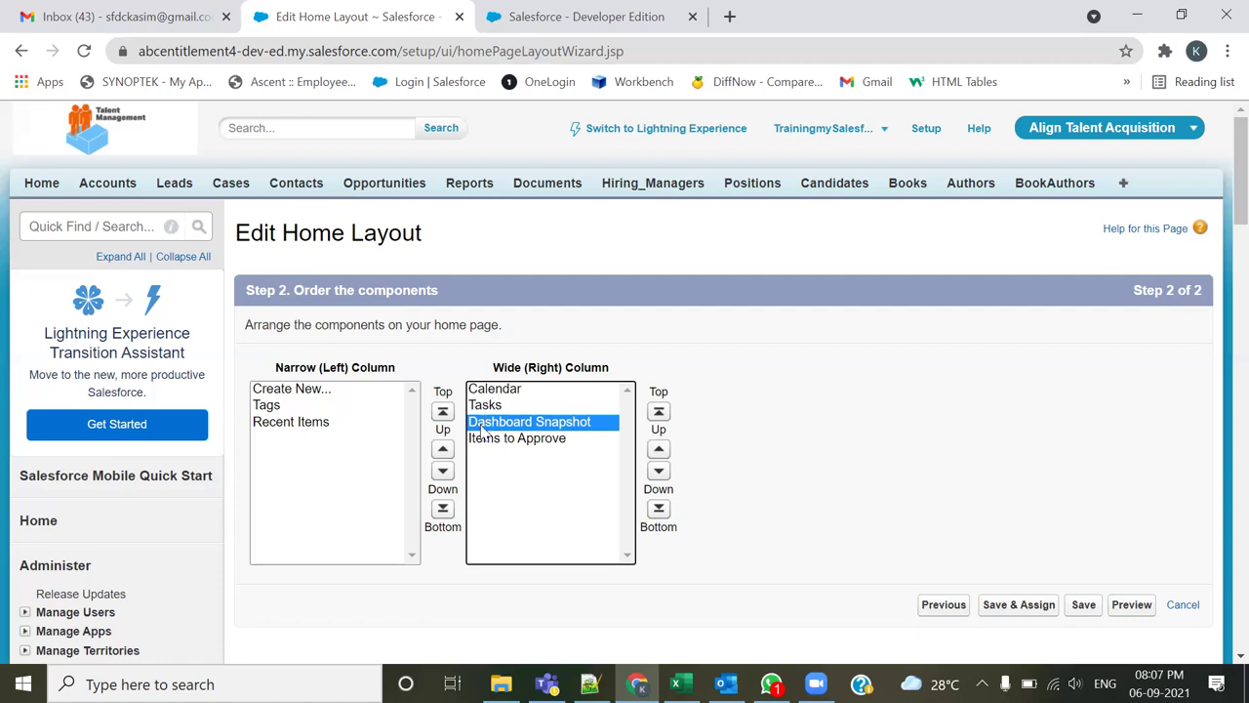
{"action": "left_click", "coordinate": [659, 449]}
{"action": "left_click", "coordinate": [659, 449]}
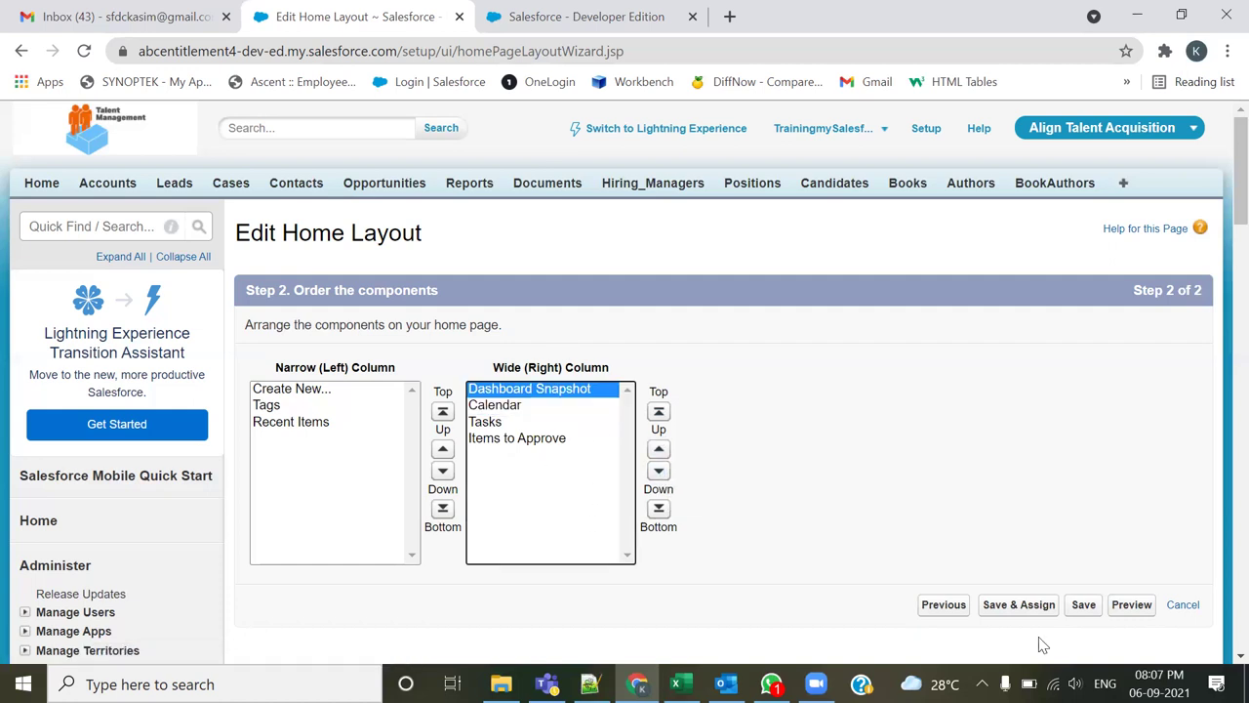
{"action": "left_click", "coordinate": [1084, 604]}
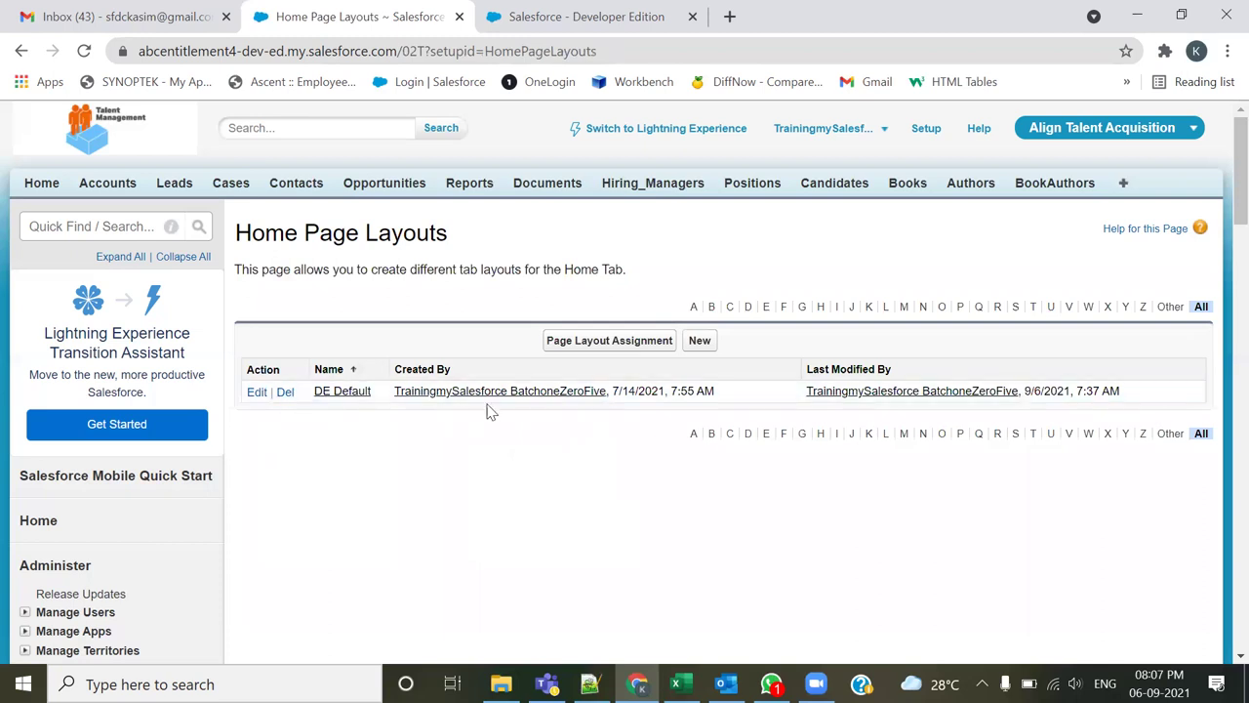
Step: Return to the home page, examine its Dashboard section and refresh the snapshot data
{"action": "left_click", "coordinate": [42, 195]}
{"action": "left_click", "coordinate": [692, 16]}
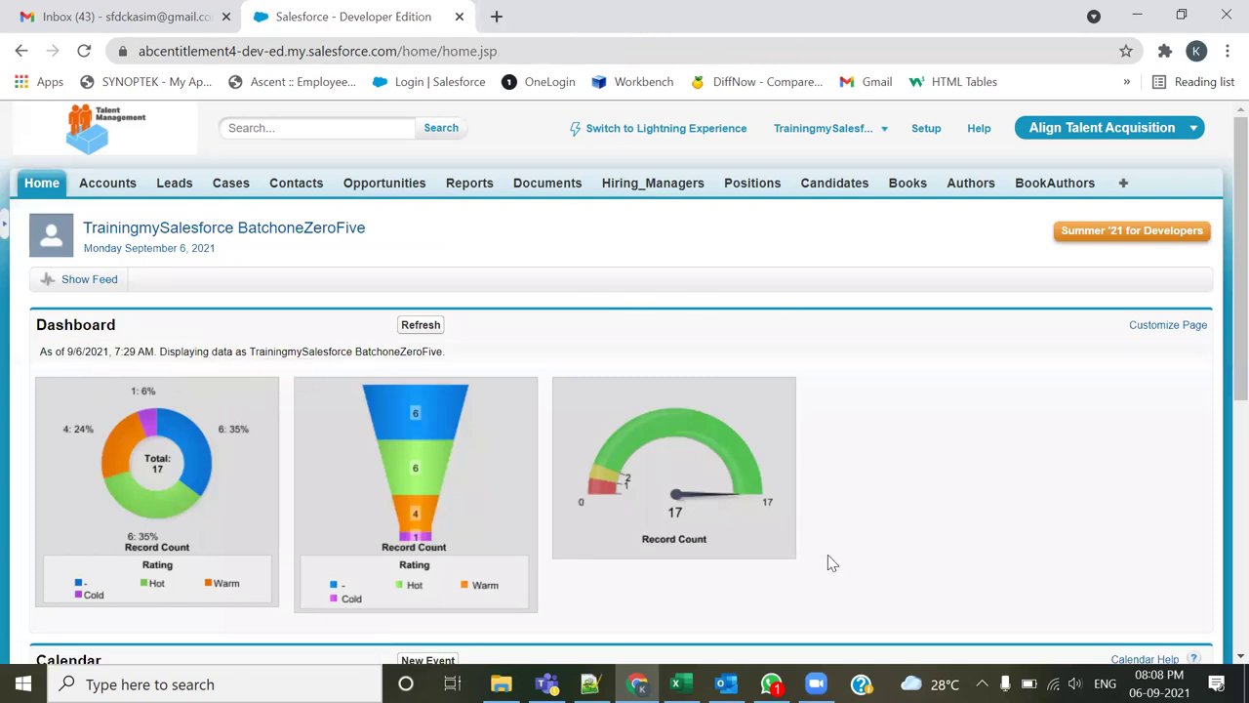
{"action": "scroll", "coordinate": [753, 502], "scroll_direction": "down", "scroll_amount": 1}
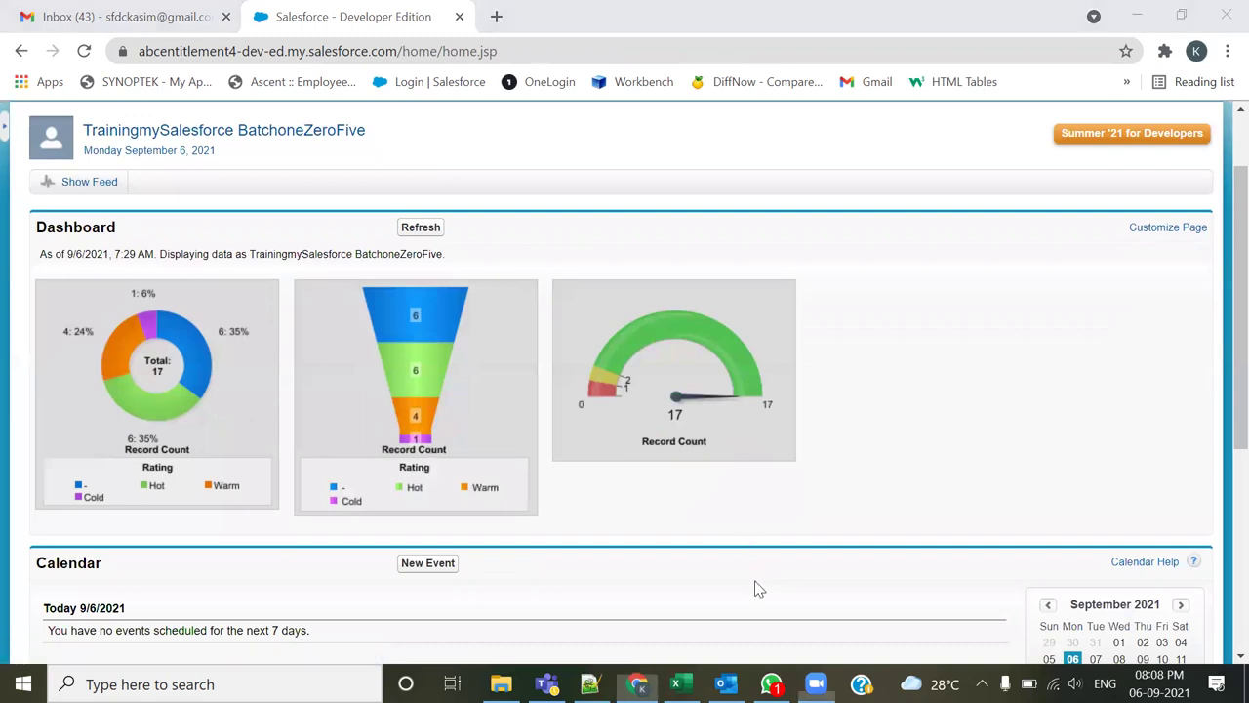
{"action": "mouse_move", "coordinate": [24, 206]}
{"action": "left_mouse_down"}
{"action": "mouse_move", "coordinate": [19, 478]}
{"action": "mouse_move", "coordinate": [36, 510]}
{"action": "mouse_move", "coordinate": [237, 503]}
{"action": "mouse_move", "coordinate": [830, 553]}
{"action": "mouse_move", "coordinate": [1180, 552]}
{"action": "mouse_move", "coordinate": [1204, 314]}
{"action": "mouse_move", "coordinate": [1182, 210]}
{"action": "mouse_move", "coordinate": [22, 221]}
{"action": "left_mouse_up"}
{"action": "left_click_drag", "start_coordinate": [98, 250], "coordinate": [163, 204]}
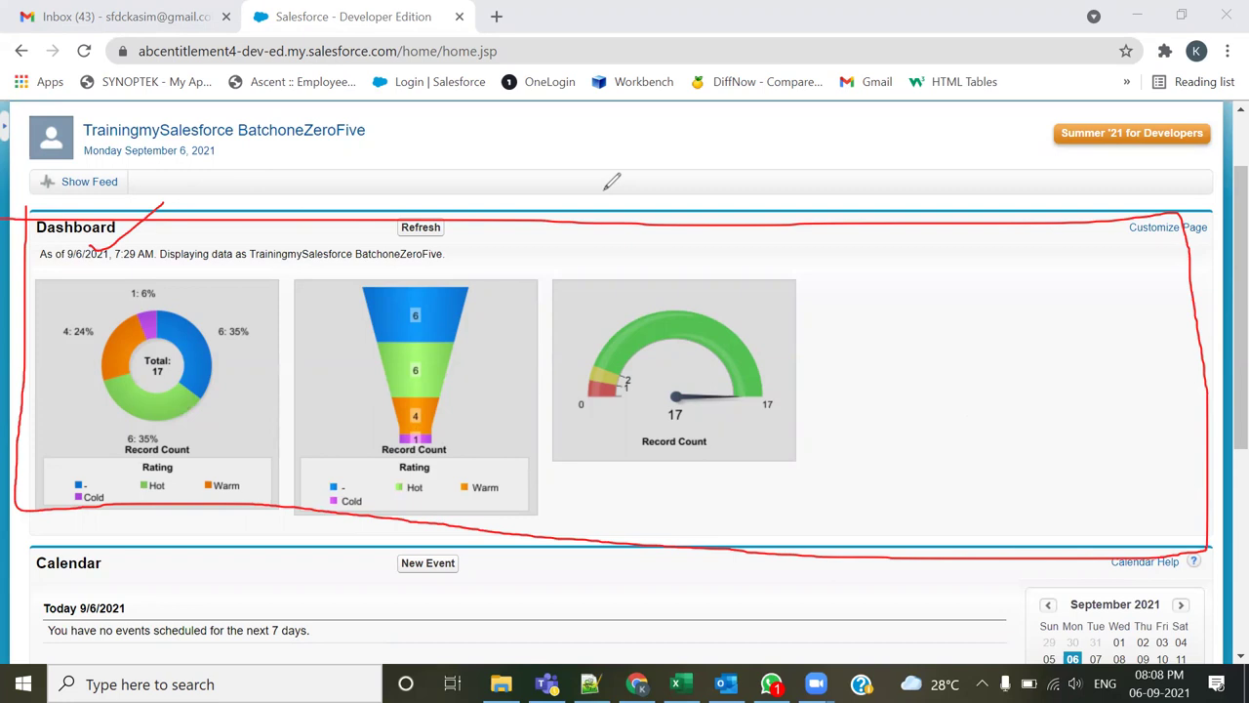
{"action": "key", "text": "e"}
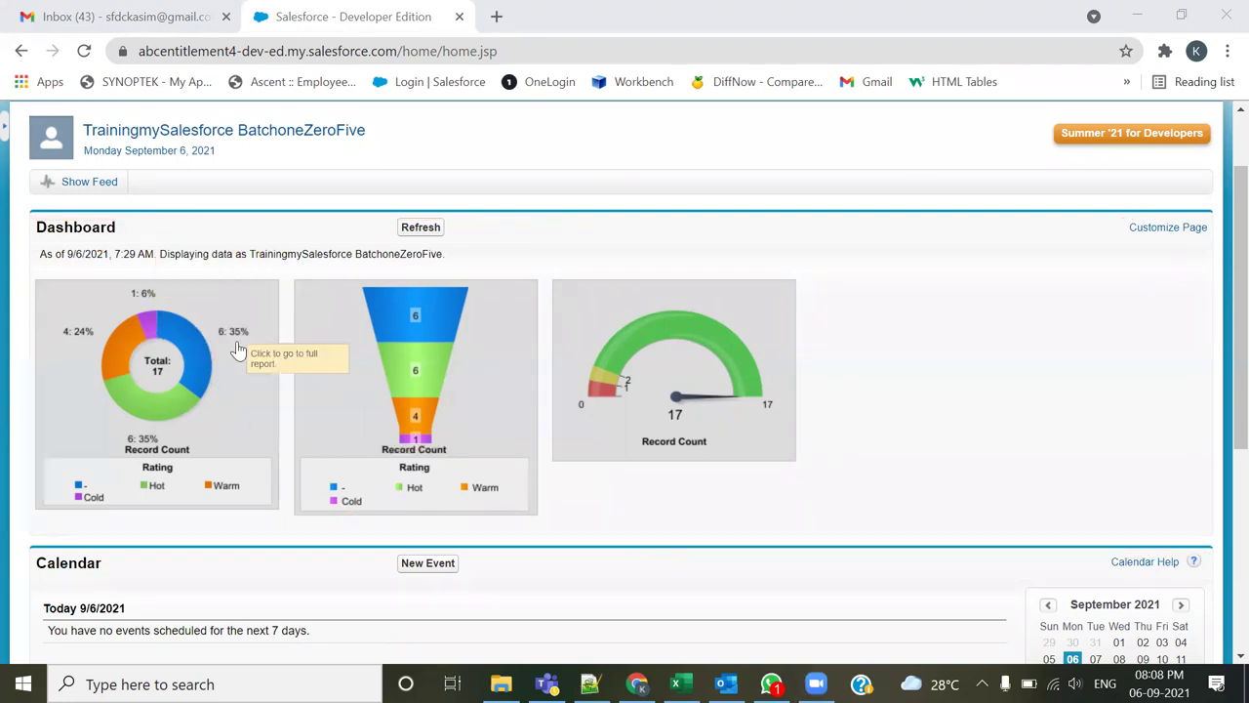
{"action": "left_click", "coordinate": [422, 232]}
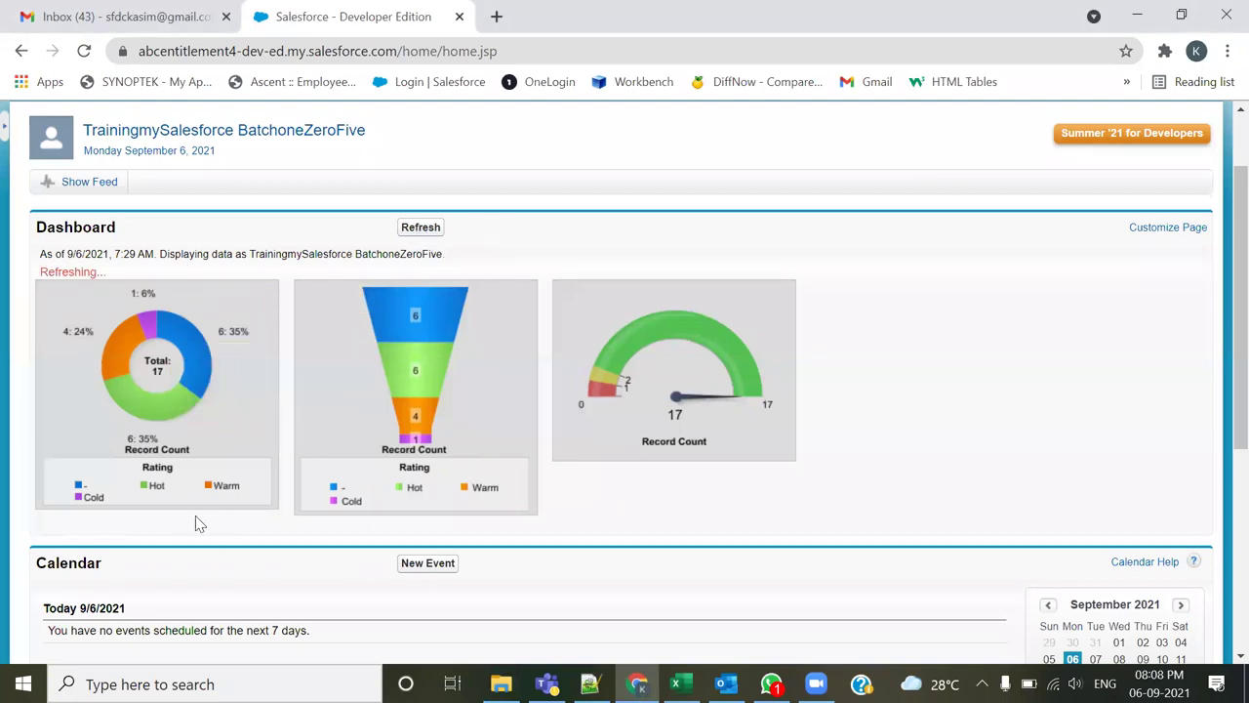
{"action": "scroll", "coordinate": [183, 553], "scroll_direction": "up", "scroll_amount": 1}
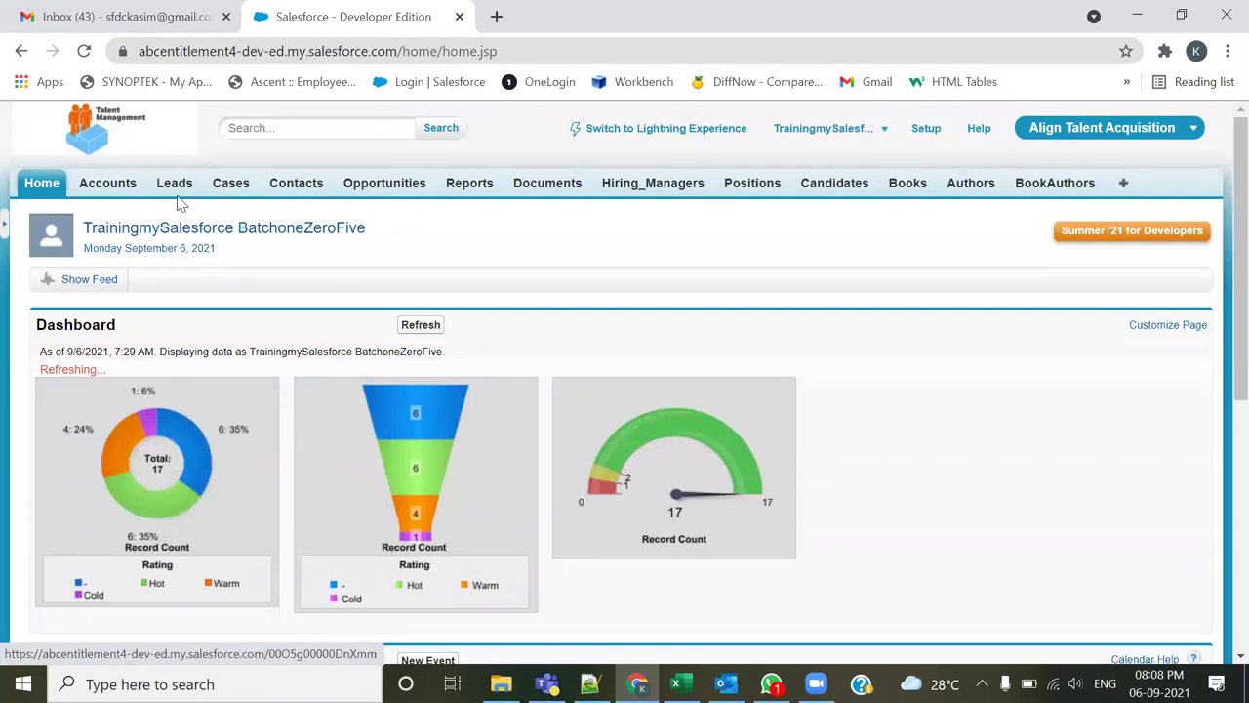
Step: Open the Accounts home in a separate browser tab and look over the Pyramid Construction Inc. account details
{"action": "left_click", "coordinate": [117, 185], "text": "ctrl"}
{"action": "key", "text": "ctrl+Tab"}
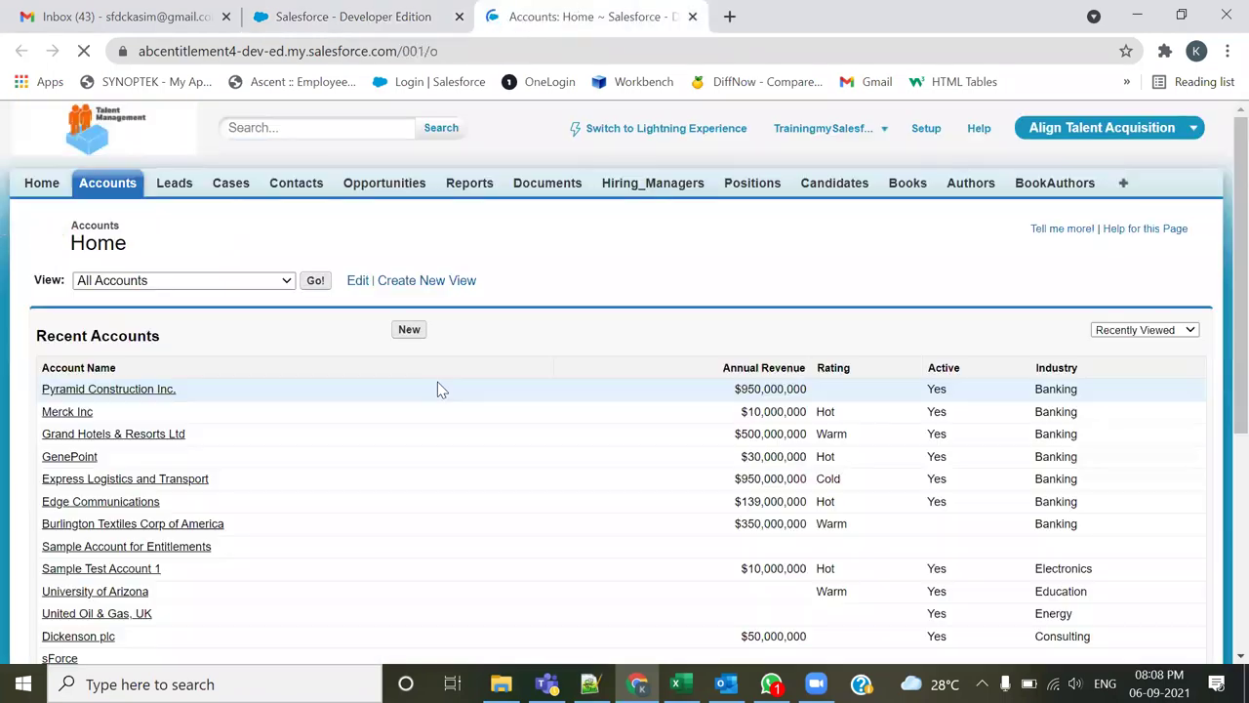
{"action": "left_click", "coordinate": [99, 390]}
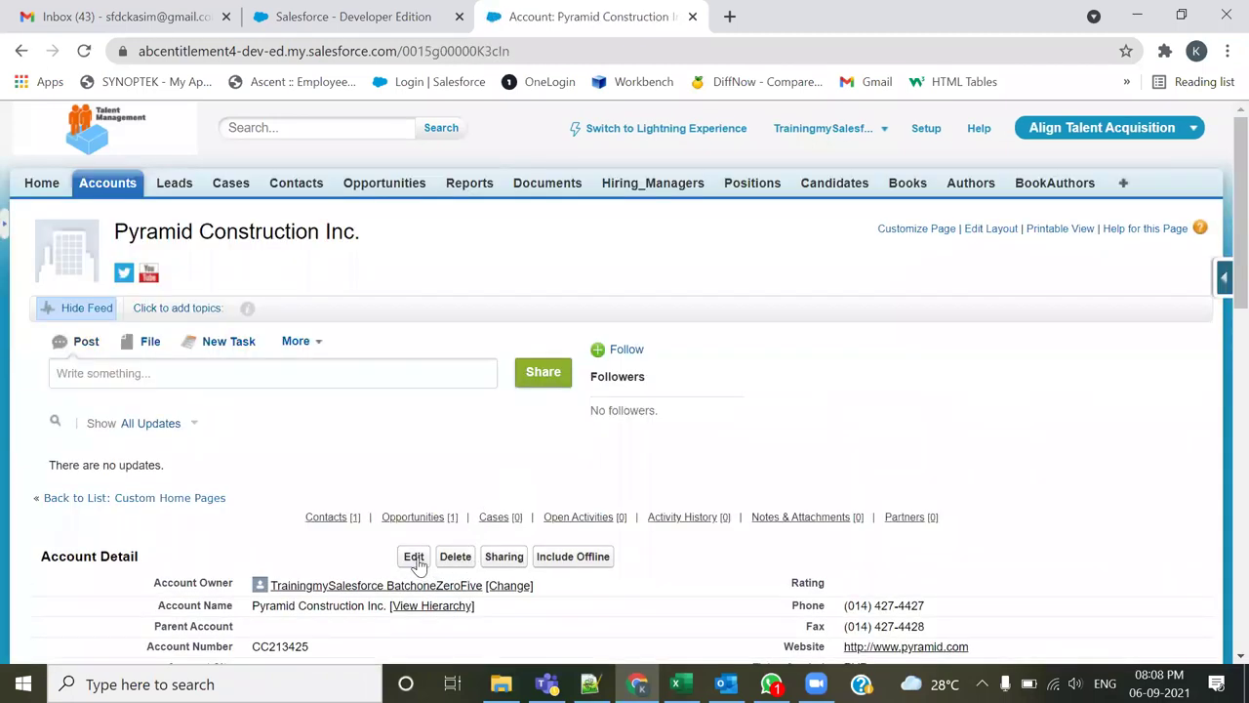
{"action": "scroll", "coordinate": [419, 559], "scroll_direction": "down", "scroll_amount": 2}
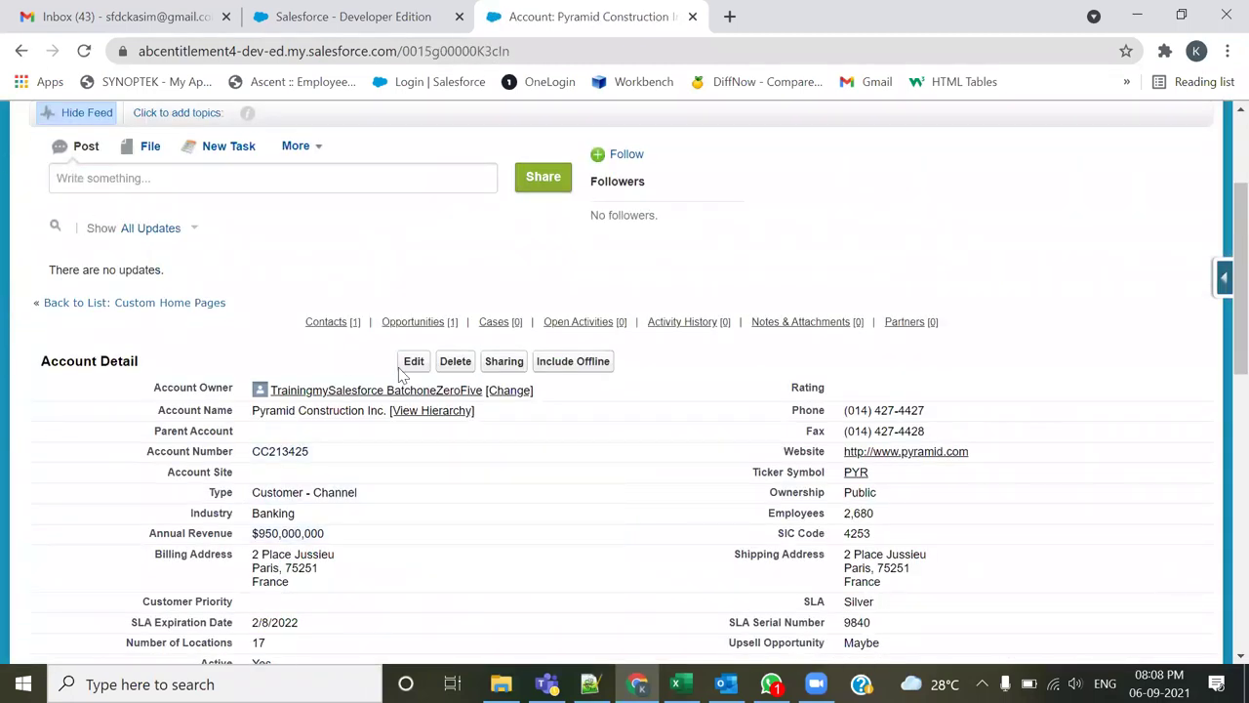
{"action": "left_click", "coordinate": [21, 52]}
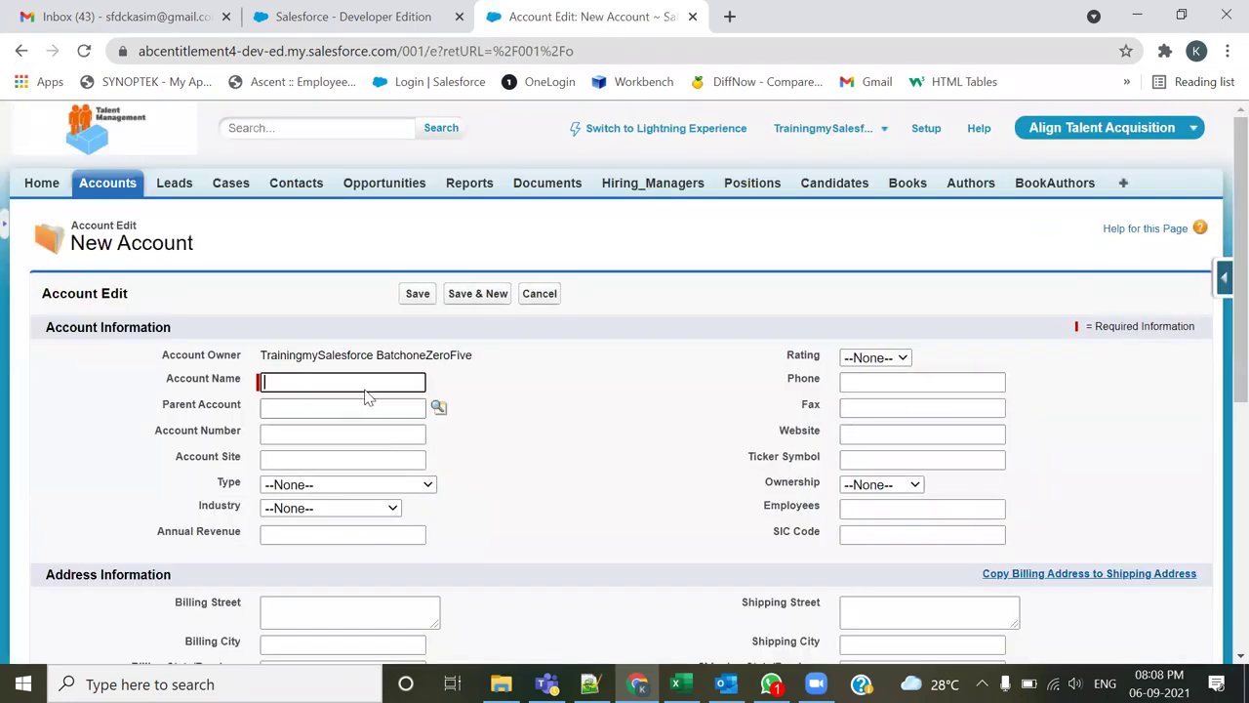
Step: Enter One More Record as the new account's name
{"action": "left_click", "coordinate": [366, 384]}
{"action": "type", "text": "One"}
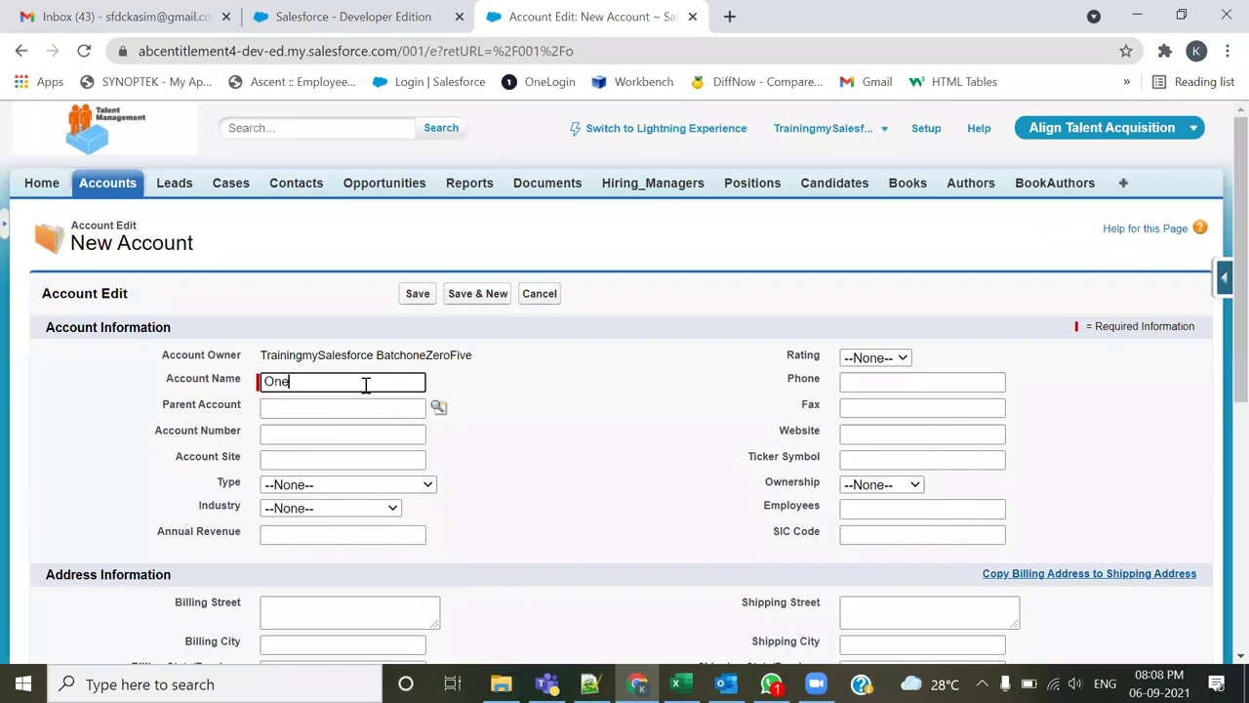
{"action": "key", "text": "Tab"}
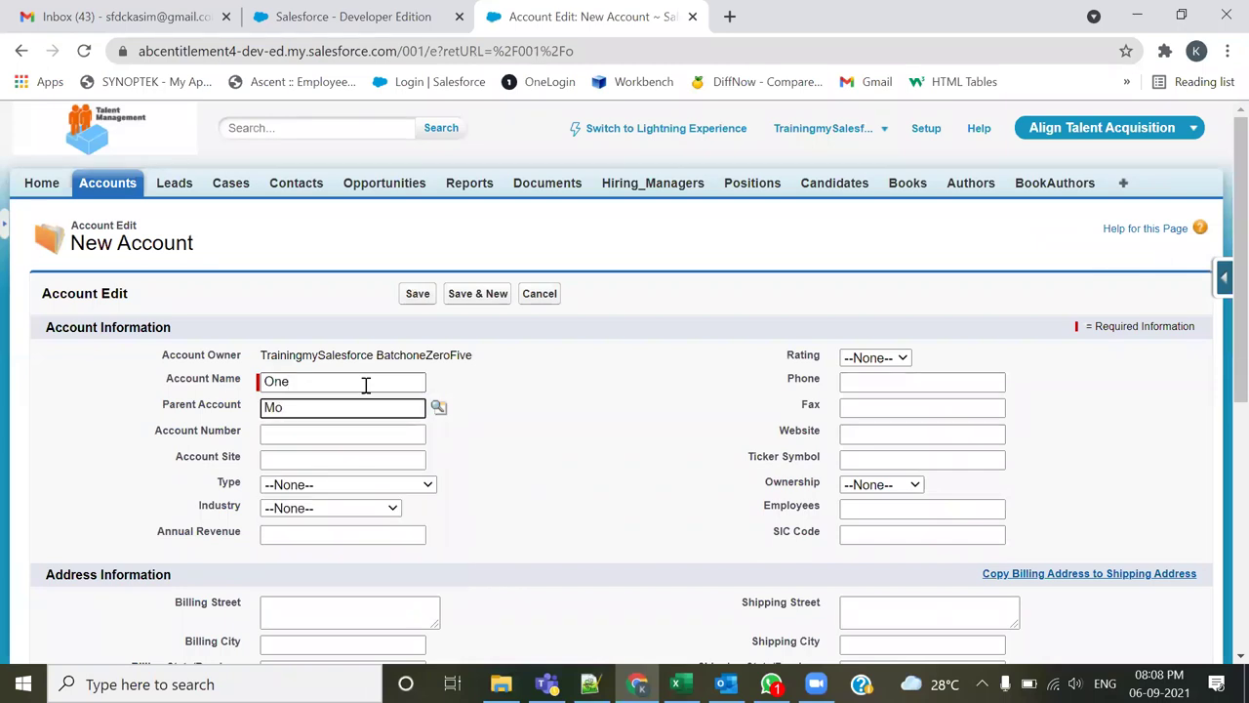
{"action": "left_click", "coordinate": [366, 385]}
{"action": "type", "text": "More REcord"}
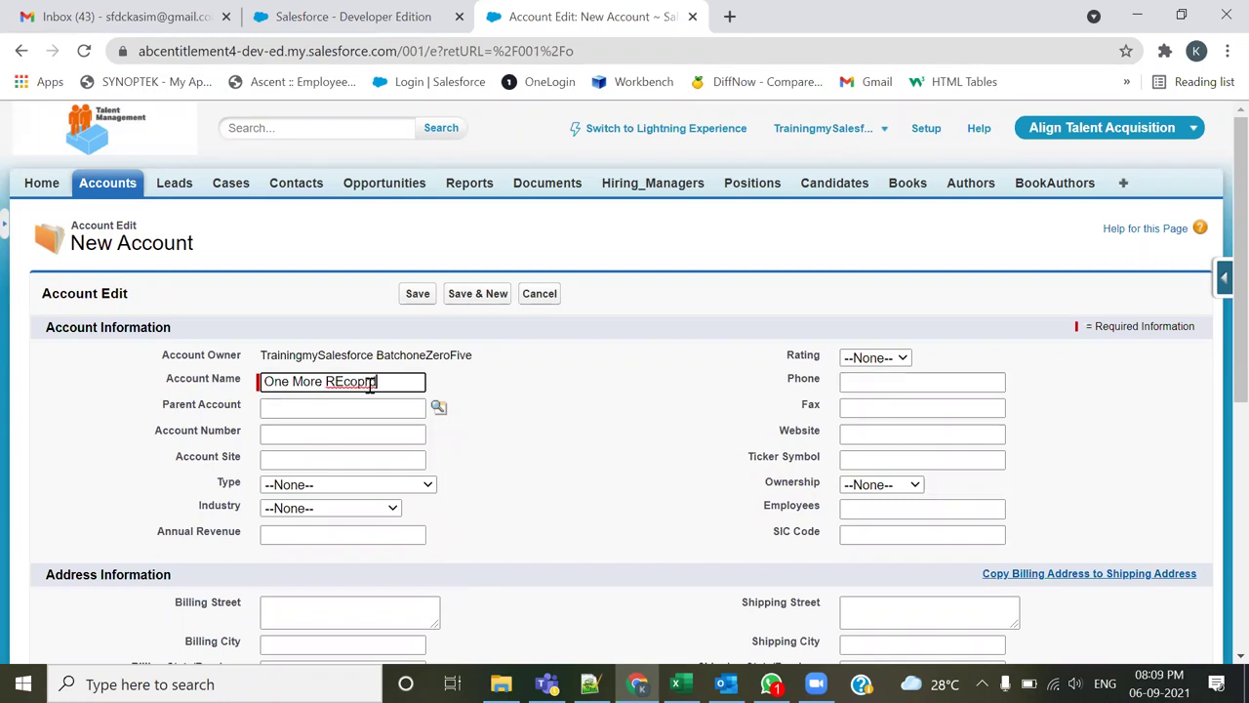
{"action": "key", "text": "BackSpace"}
{"action": "type", "text": "e"}
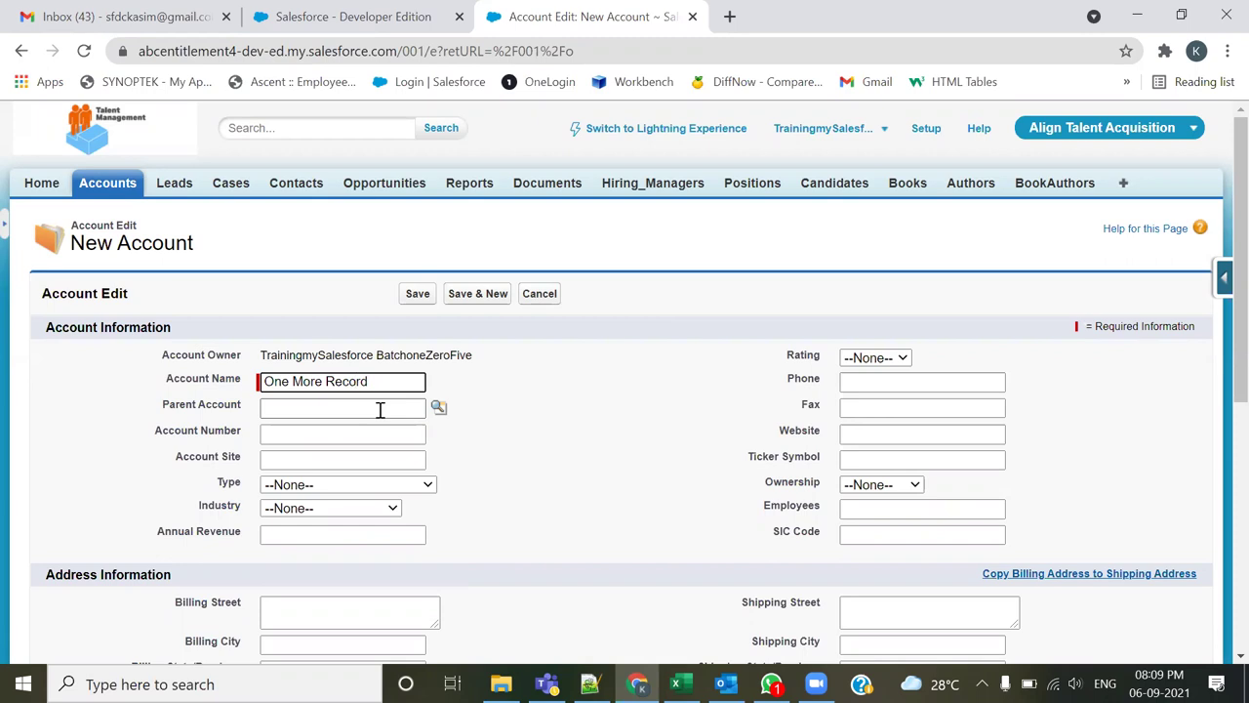
Step: Set the new account's rating to Hot and its ownership to Private
{"action": "scroll", "coordinate": [634, 390], "scroll_direction": "down", "scroll_amount": 1}
{"action": "left_click", "coordinate": [900, 261]}
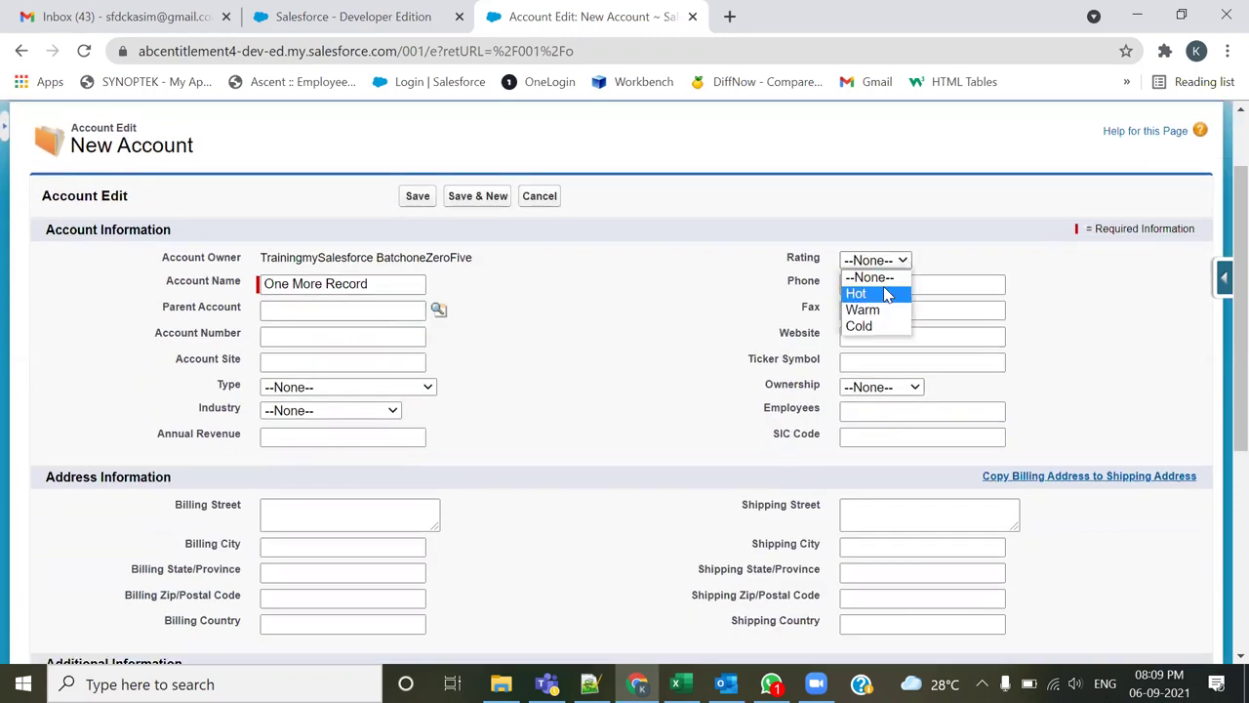
{"action": "left_click", "coordinate": [859, 293]}
{"action": "left_click", "coordinate": [884, 390]}
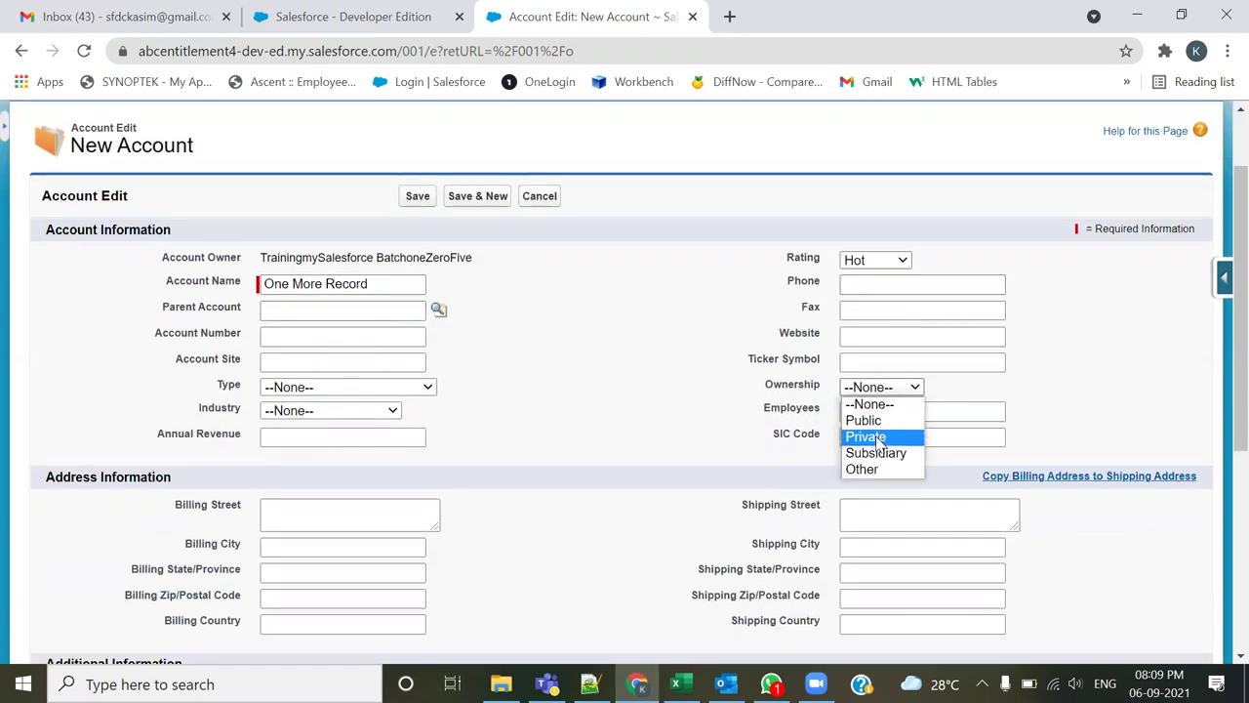
{"action": "left_click", "coordinate": [866, 436]}
Step: Set the new account's Customer Priority to High and Active to No, and save the record
{"action": "scroll", "coordinate": [572, 459], "scroll_direction": "down", "scroll_amount": 3}
{"action": "left_click", "coordinate": [296, 401]}
{"action": "left_click", "coordinate": [292, 433]}
{"action": "left_click", "coordinate": [296, 477]}
{"action": "left_click", "coordinate": [296, 509]}
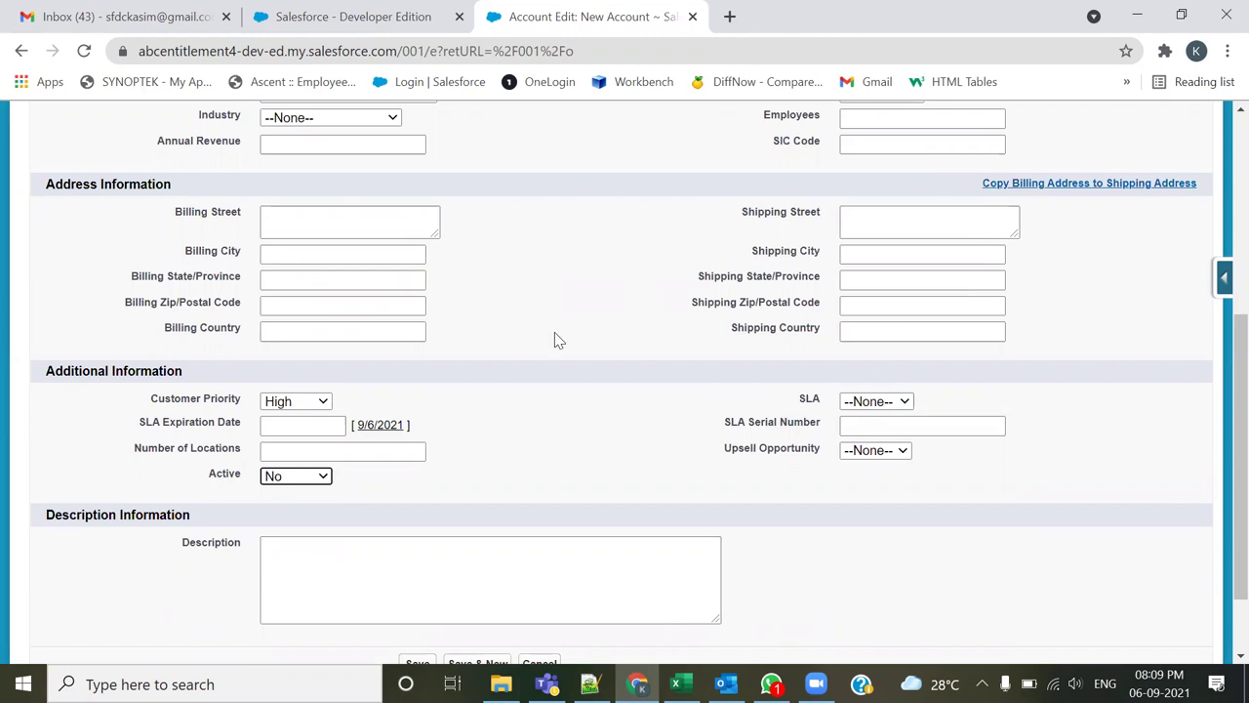
{"action": "key", "text": "Return"}
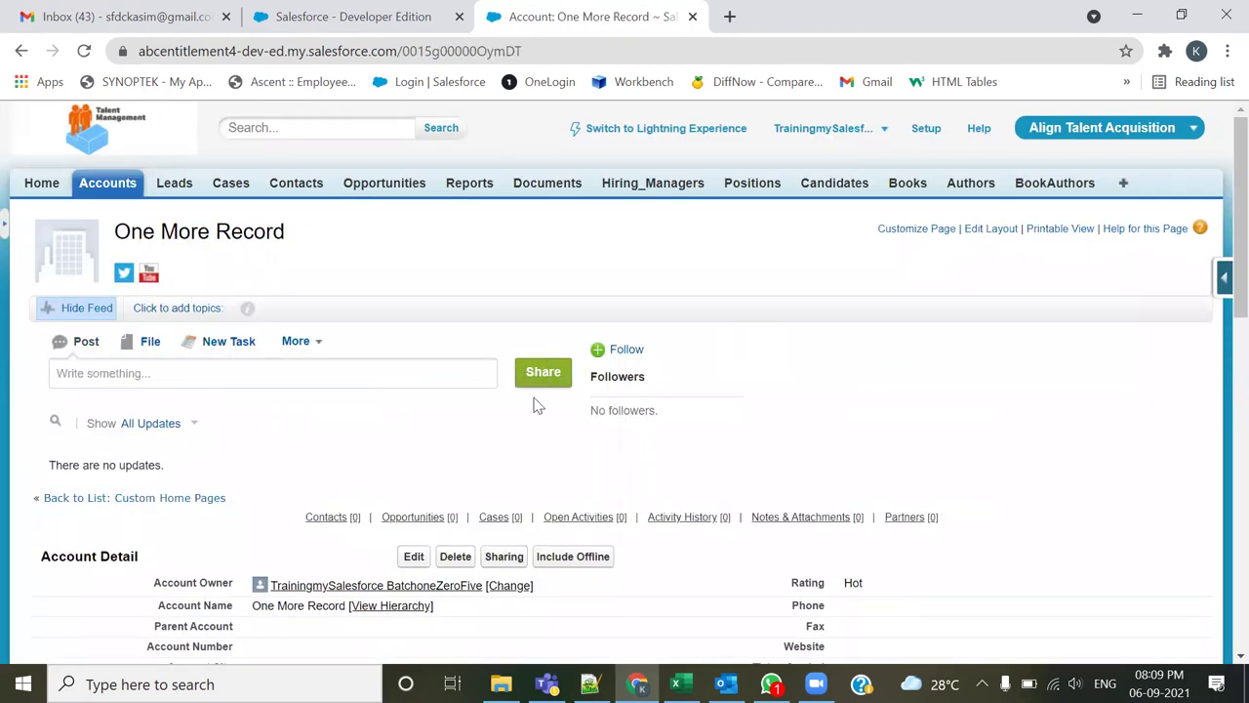
Step: Refresh the home page dashboard snapshot and recheck the One More Record account's details
{"action": "left_click", "coordinate": [353, 17]}
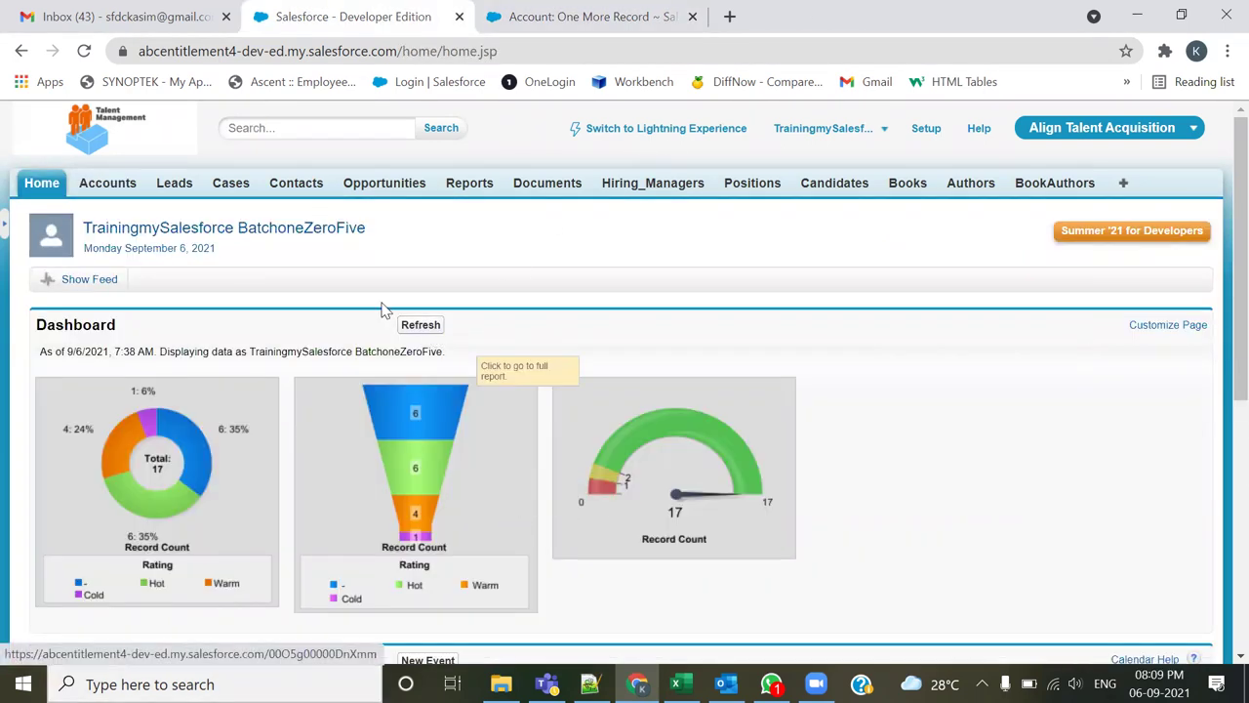
{"action": "left_click", "coordinate": [421, 326]}
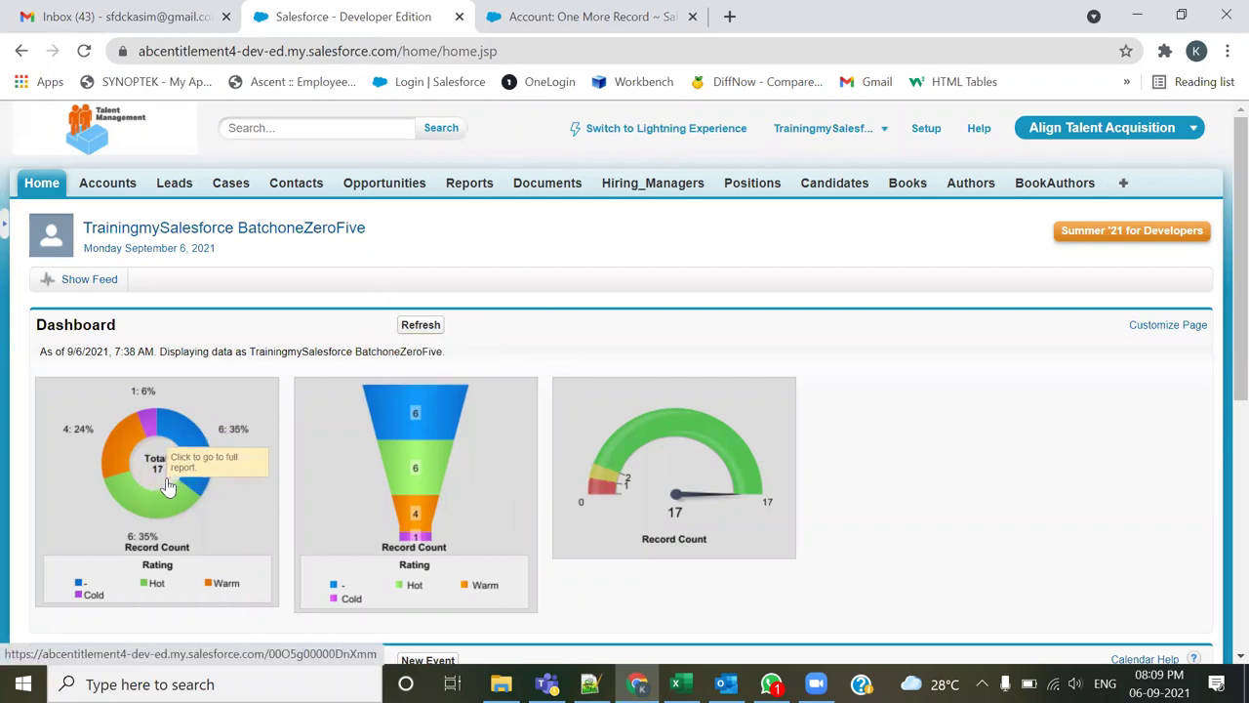
{"action": "left_click", "coordinate": [561, 8]}
{"action": "scroll", "coordinate": [128, 459], "scroll_direction": "down", "scroll_amount": 1}
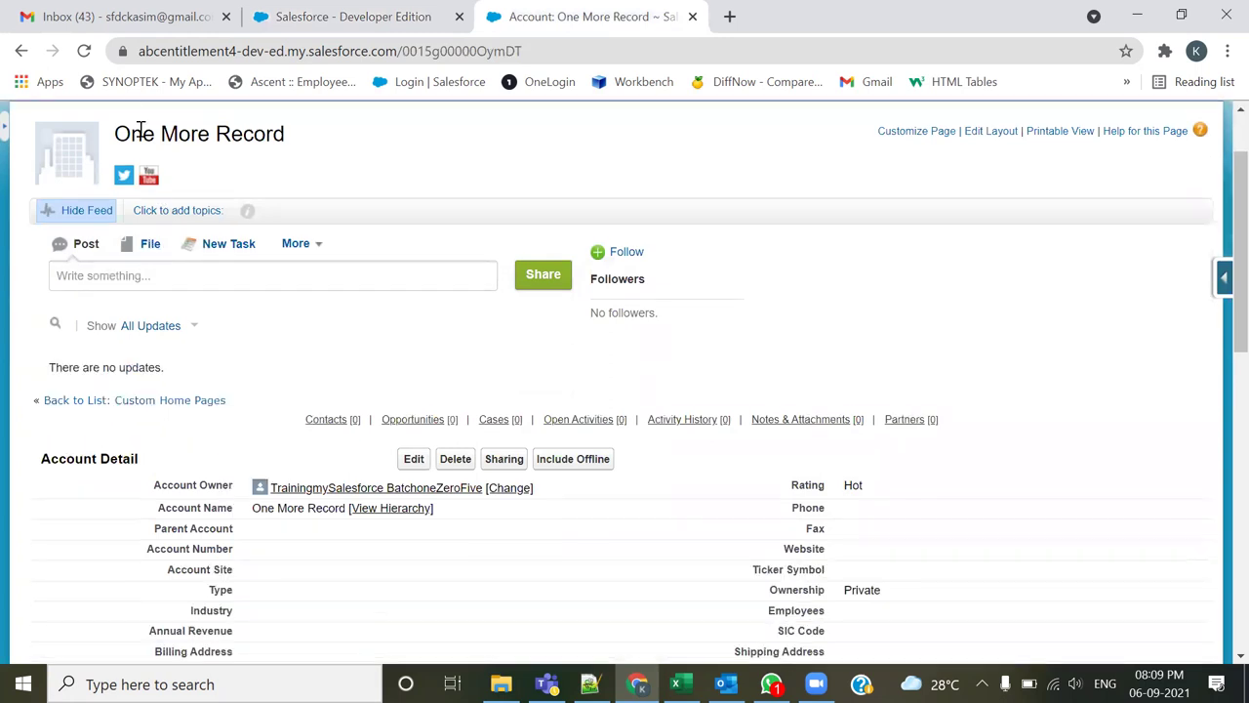
{"action": "scroll", "coordinate": [117, 166], "scroll_direction": "up", "scroll_amount": 1}
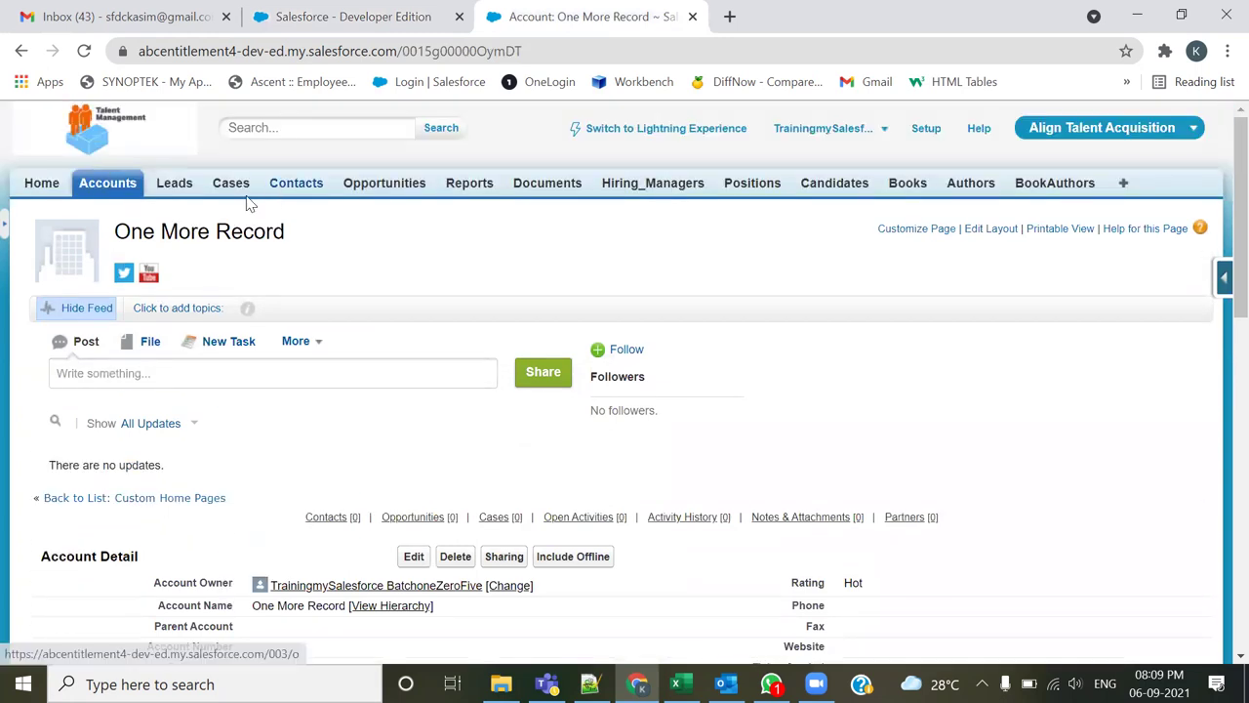
Step: Check the Recent Accounts list and open the All Accounts view to find the newly saved account
{"action": "left_click", "coordinate": [92, 190]}
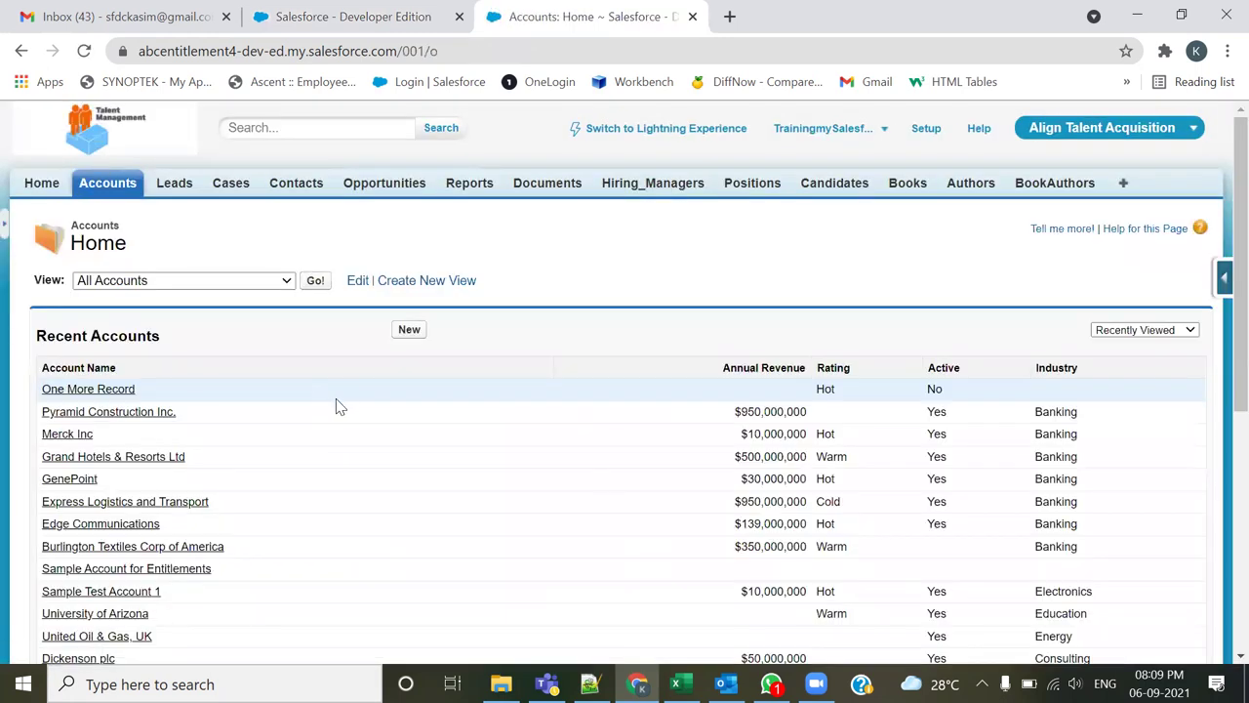
{"action": "scroll", "coordinate": [334, 405], "scroll_direction": "down", "scroll_amount": 3}
{"action": "scroll", "coordinate": [337, 407], "scroll_direction": "up", "scroll_amount": 3}
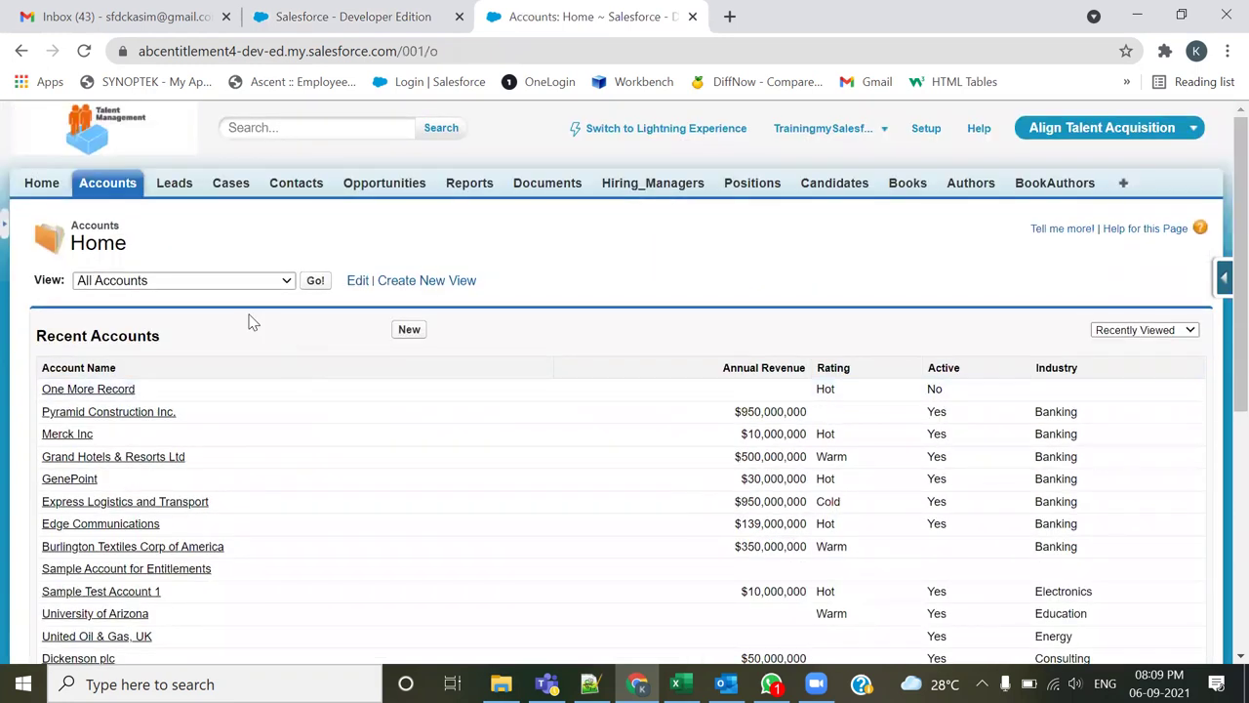
{"action": "left_click", "coordinate": [315, 282]}
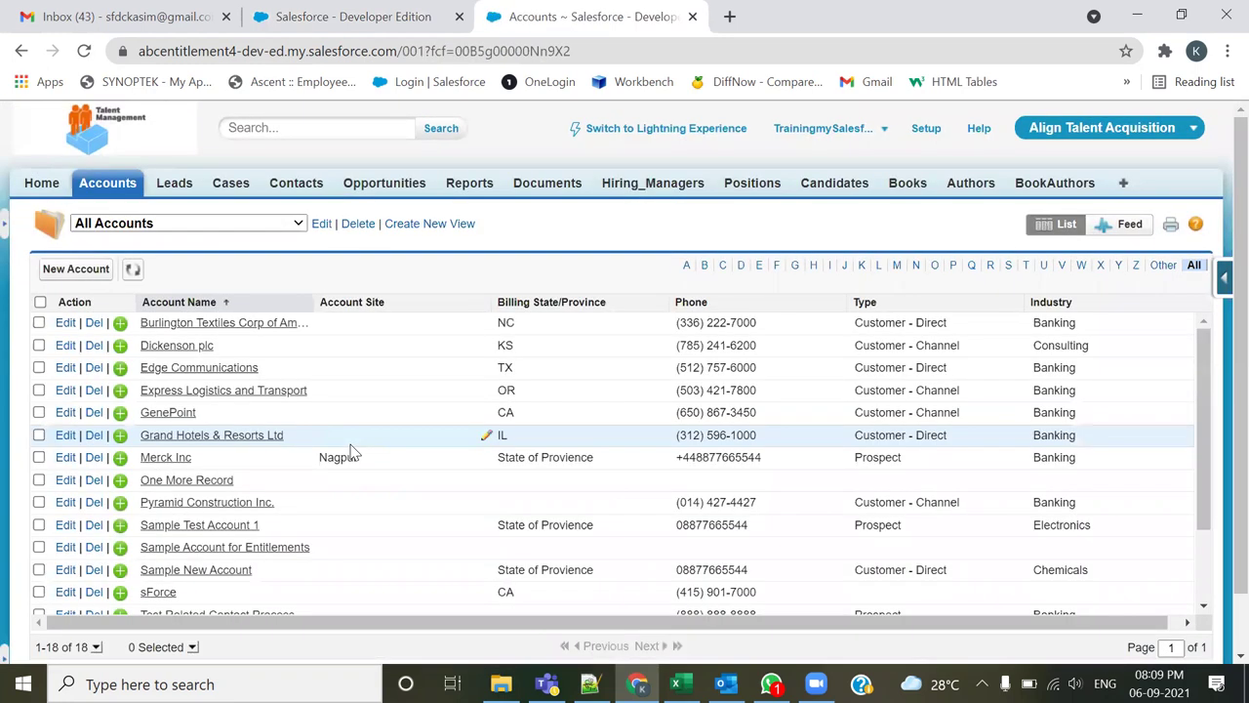
Step: Go back to the home page and refresh its dashboard charts to include the new account
{"action": "left_click", "coordinate": [358, 17]}
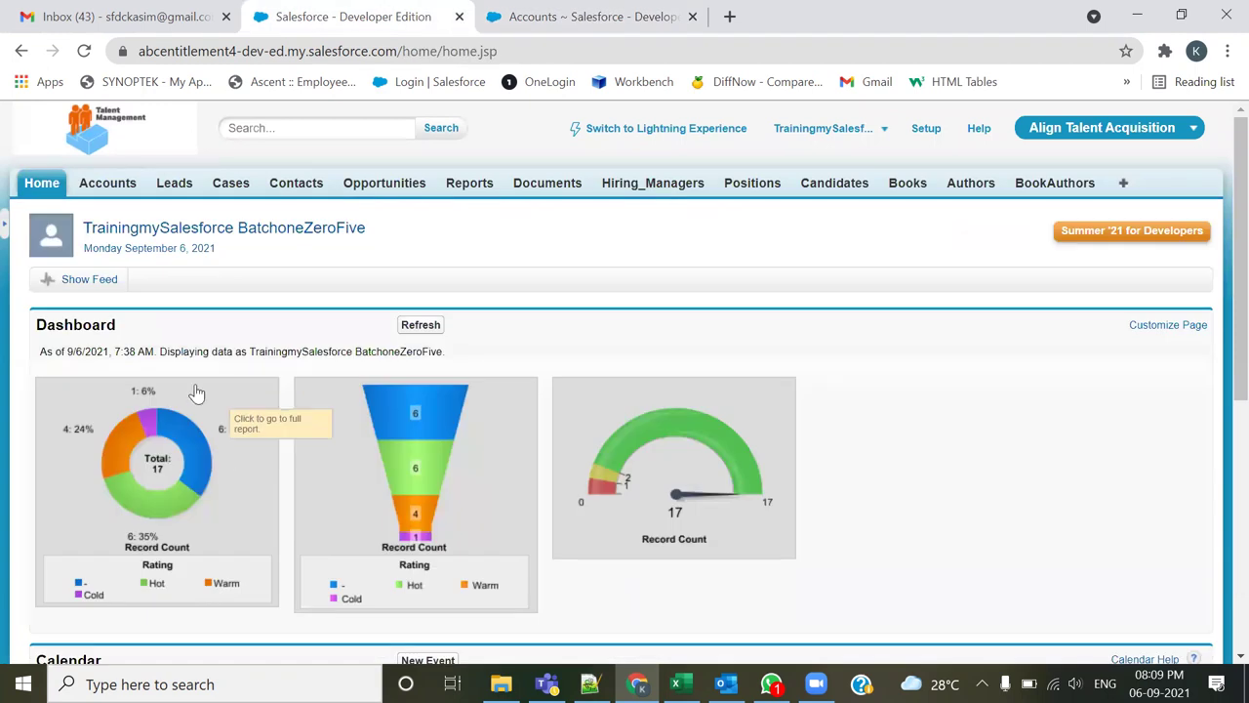
{"action": "left_click", "coordinate": [406, 329]}
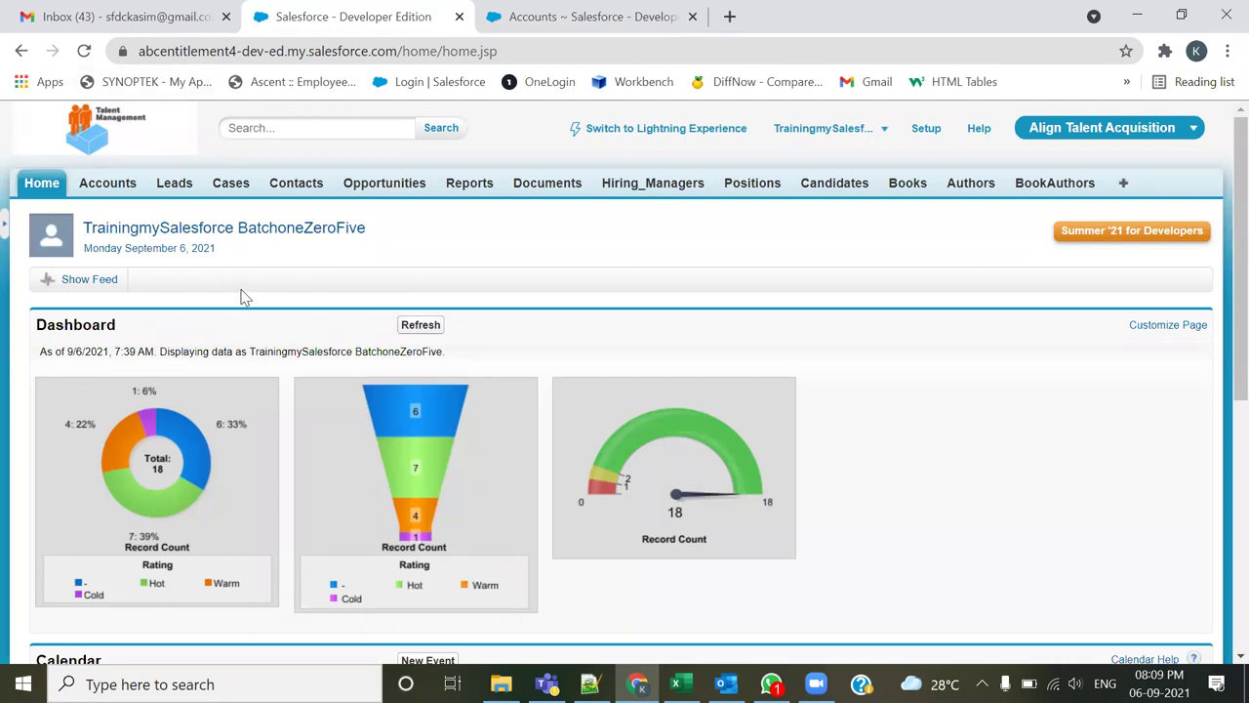
{"action": "scroll", "coordinate": [283, 308], "scroll_direction": "down", "scroll_amount": 1}
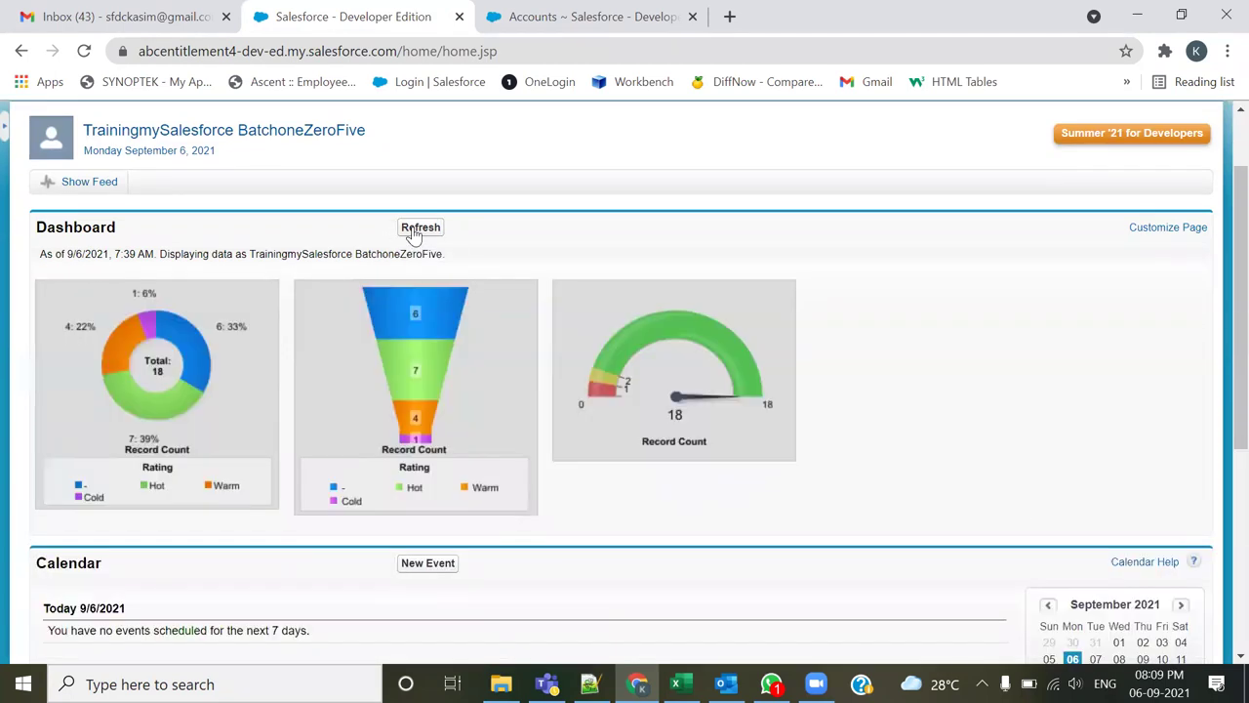
Step: Start a new account from the All Accounts view and name it Test Related Contact Process
{"action": "key", "text": "ctrl+Tab"}
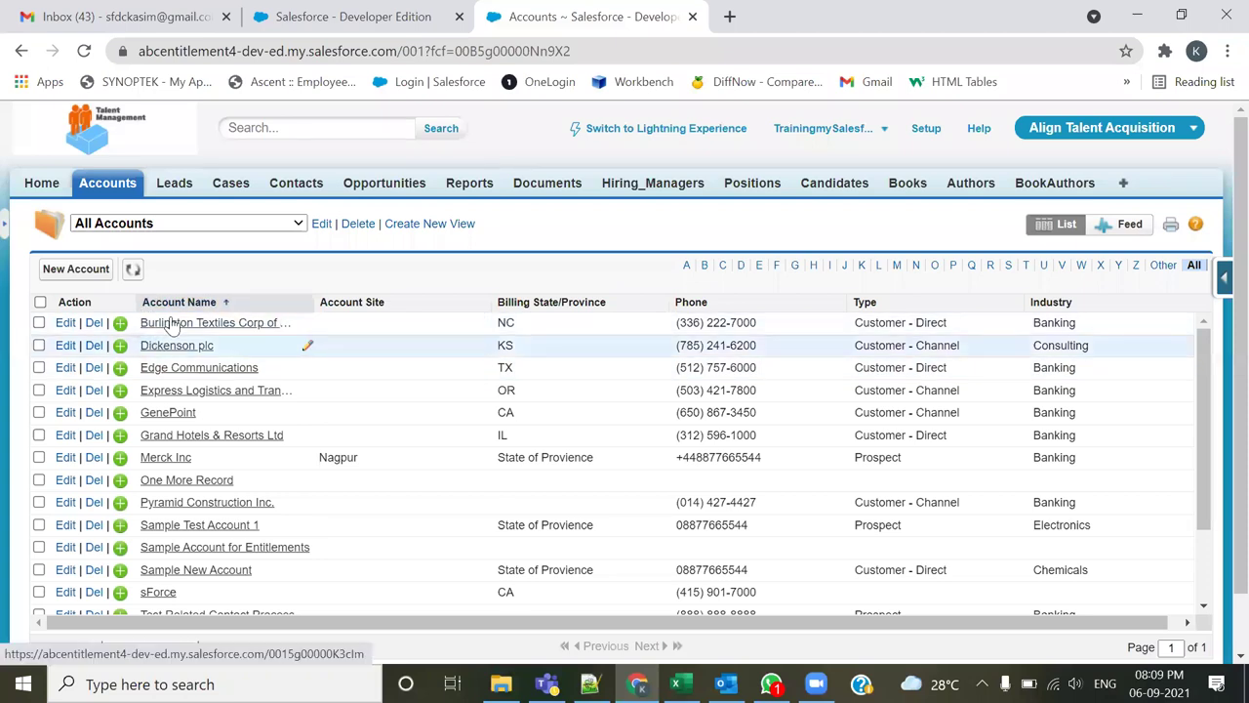
{"action": "left_click", "coordinate": [252, 226]}
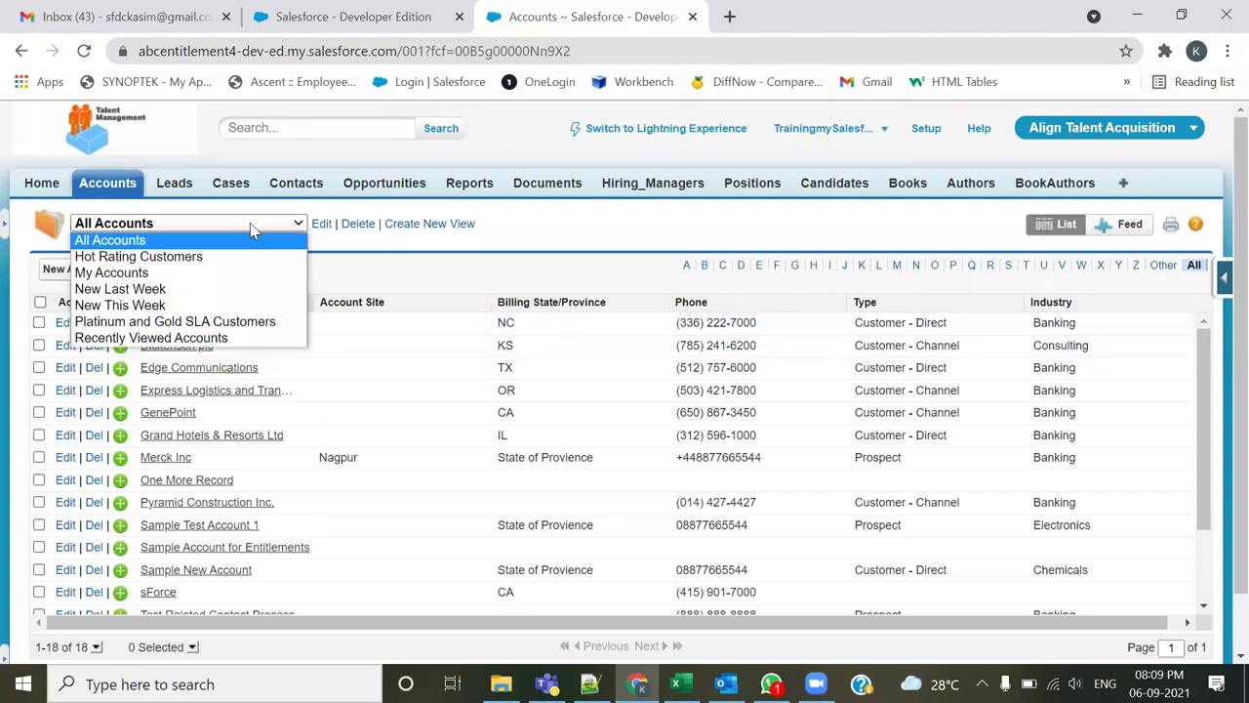
{"action": "left_click", "coordinate": [248, 240]}
{"action": "left_click", "coordinate": [80, 270]}
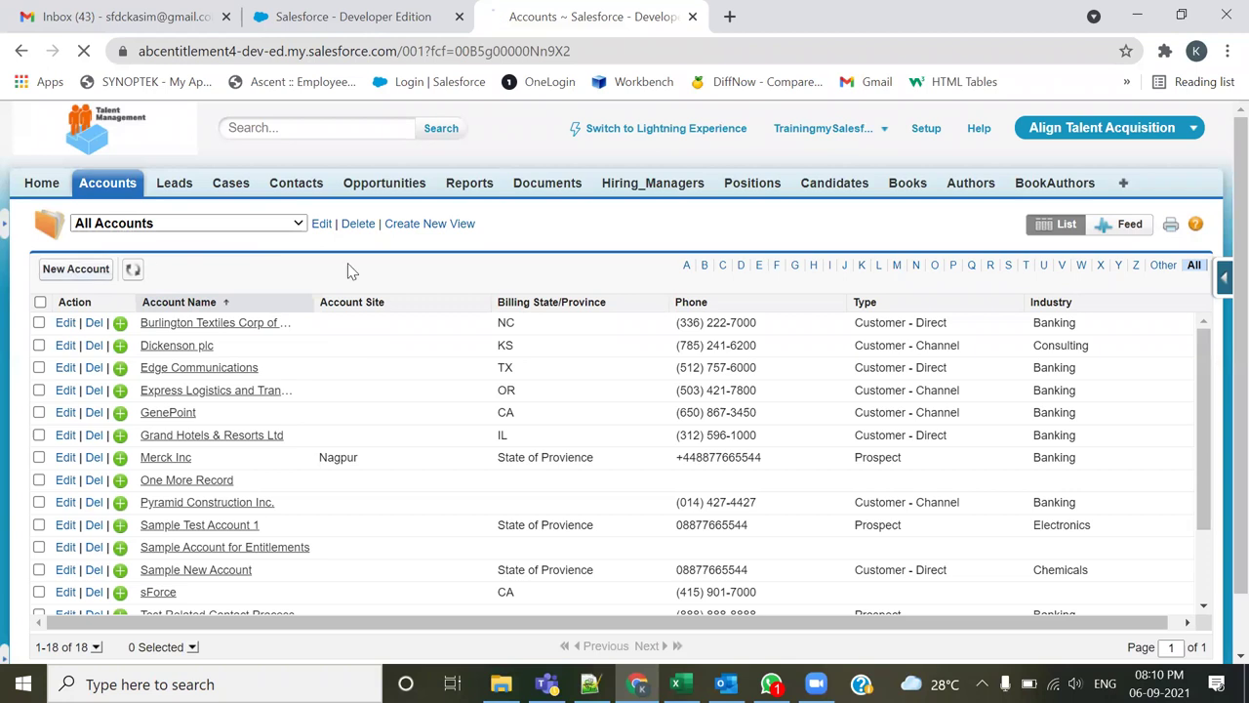
{"action": "left_click", "coordinate": [312, 380]}
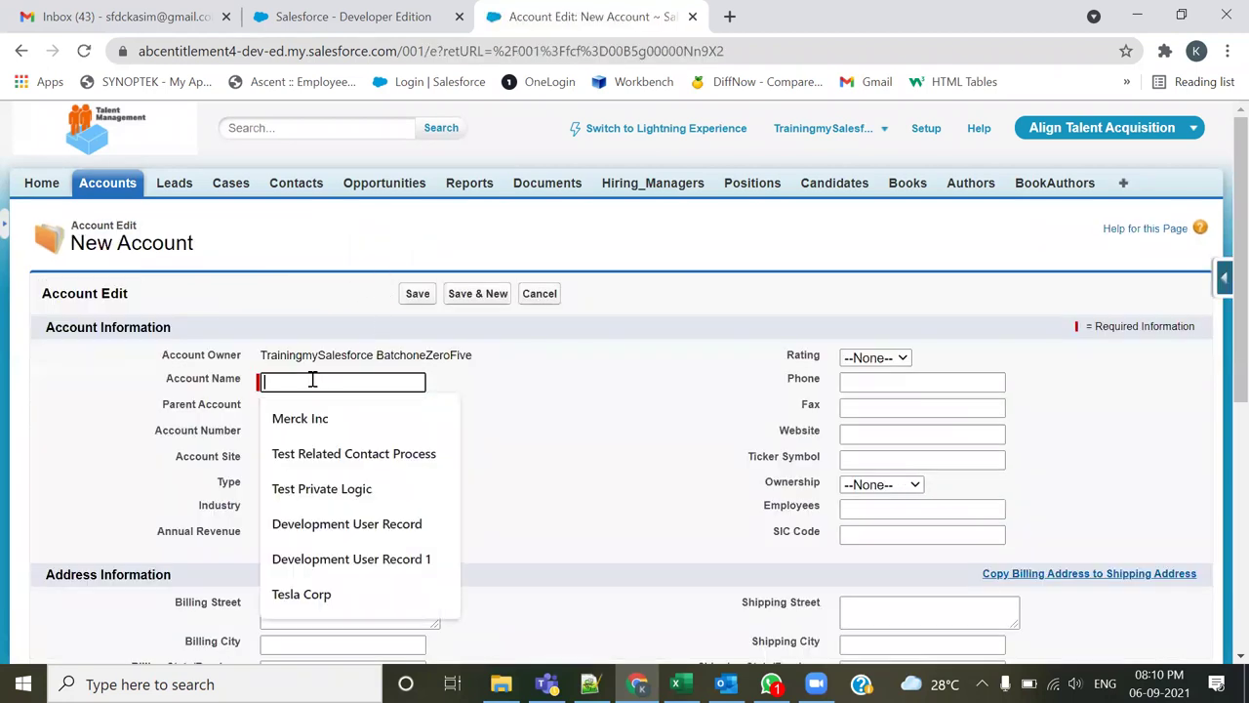
{"action": "key", "text": "Down"}
{"action": "key", "text": "Down"}
{"action": "key", "text": "Return"}
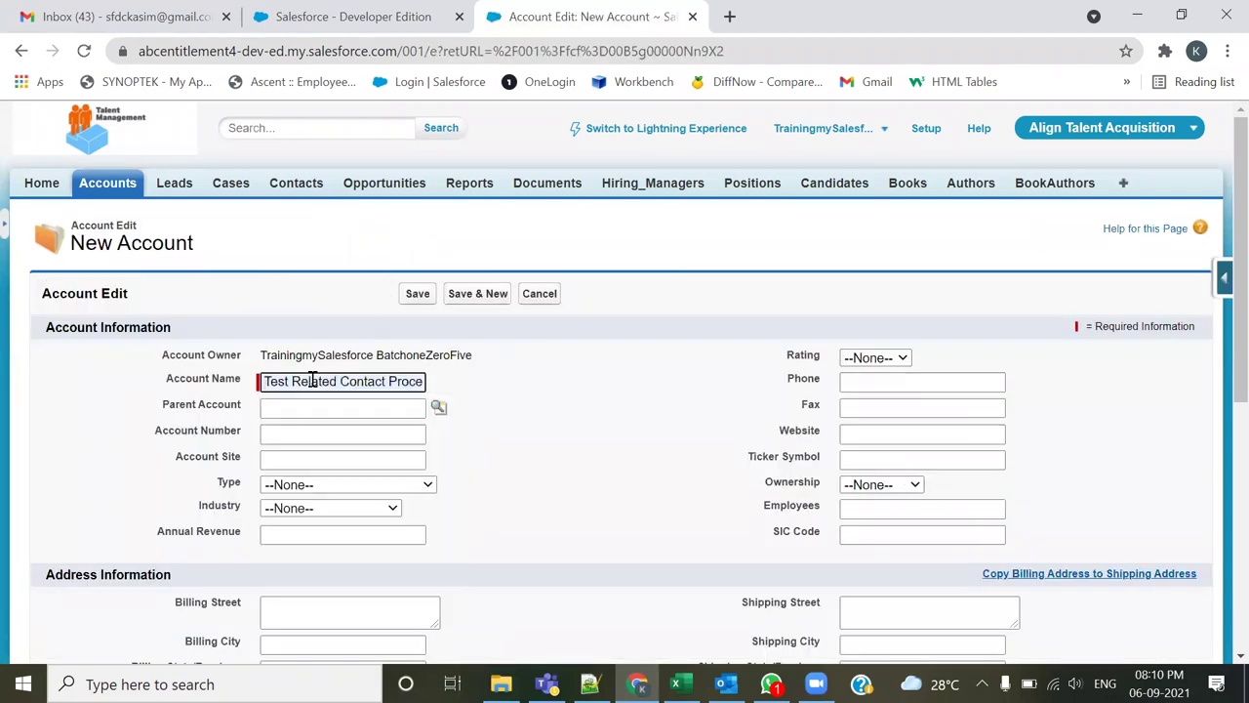
Step: Set the new account's Type to Customer - Direct, Industry to Food & Beverage, Rating to Hot and Ownership to Private
{"action": "left_click", "coordinate": [410, 484]}
{"action": "left_click", "coordinate": [390, 530]}
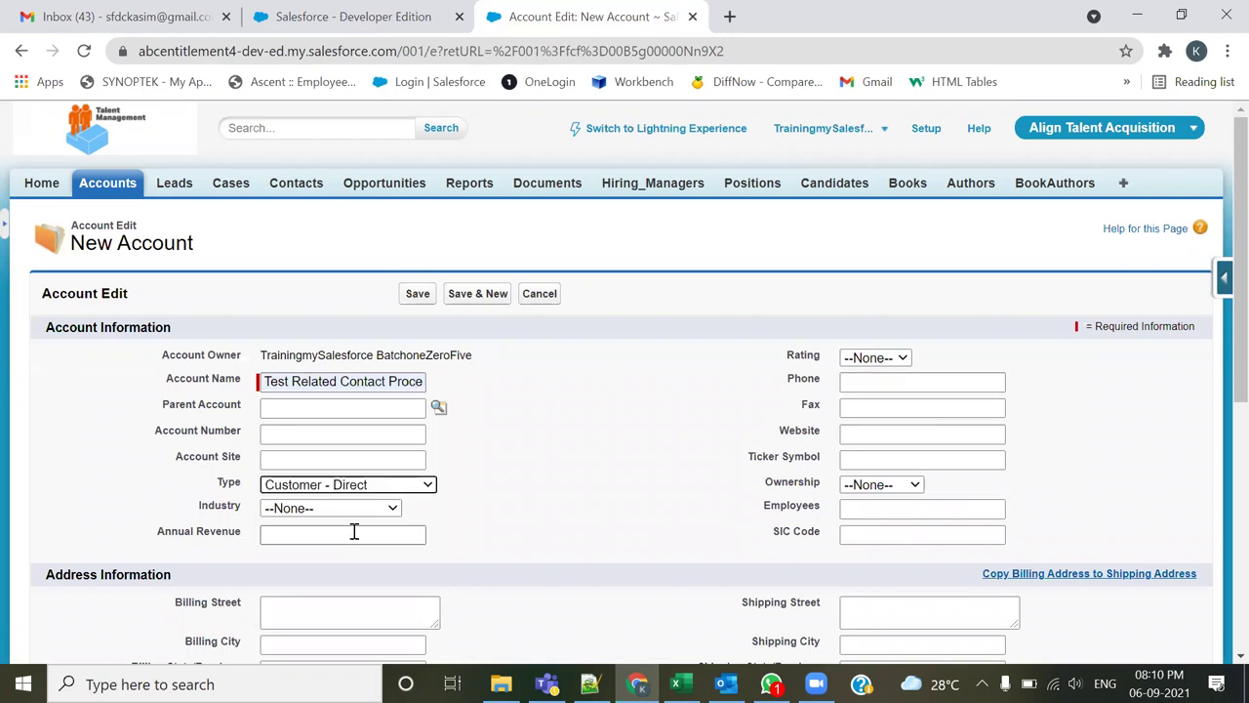
{"action": "left_click", "coordinate": [329, 508]}
{"action": "left_click", "coordinate": [316, 439]}
{"action": "left_click", "coordinate": [875, 357]}
{"action": "left_click", "coordinate": [862, 391]}
{"action": "left_click", "coordinate": [881, 484]}
{"action": "left_click", "coordinate": [866, 530]}
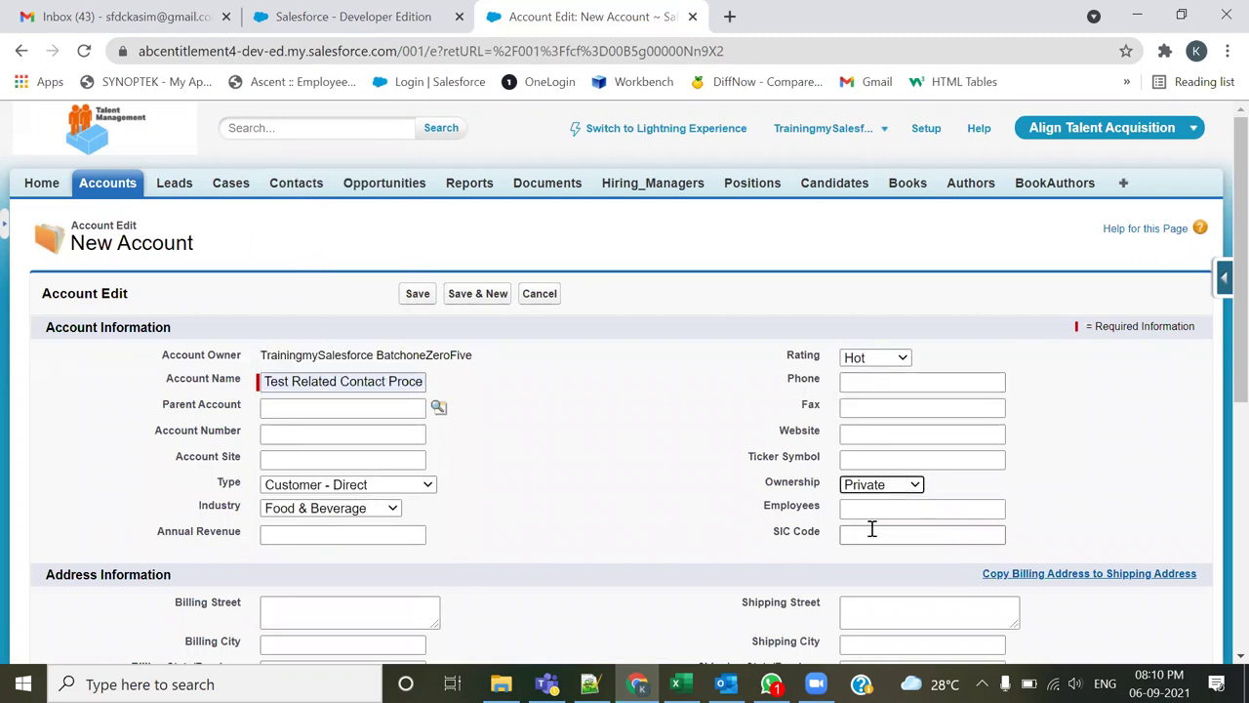
Step: Set Customer Priority to High, SLA to Silver and Active to Yes, and save the account
{"action": "scroll", "coordinate": [864, 536], "scroll_direction": "down", "scroll_amount": 5}
{"action": "left_click", "coordinate": [322, 306]}
{"action": "left_click", "coordinate": [293, 338]}
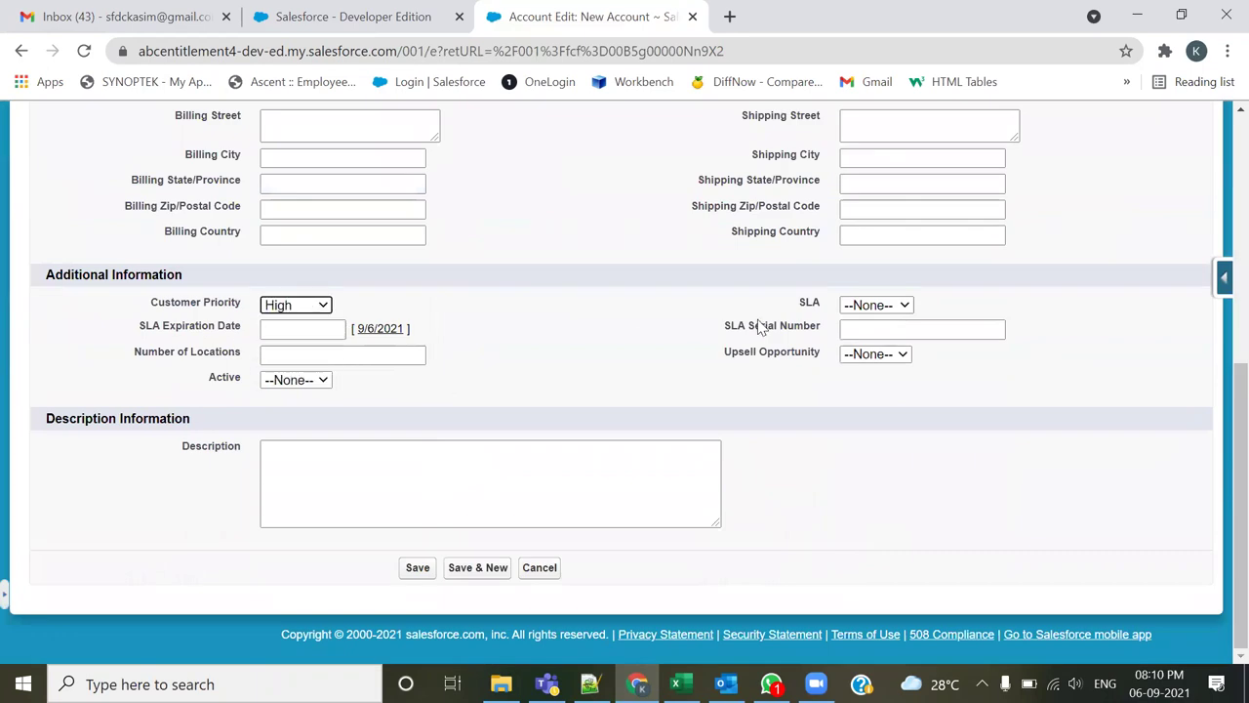
{"action": "left_click", "coordinate": [876, 306]}
{"action": "left_click", "coordinate": [861, 354]}
{"action": "left_click", "coordinate": [315, 381]}
{"action": "left_click", "coordinate": [310, 413]}
{"action": "left_click", "coordinate": [316, 380]}
{"action": "left_click", "coordinate": [293, 430]}
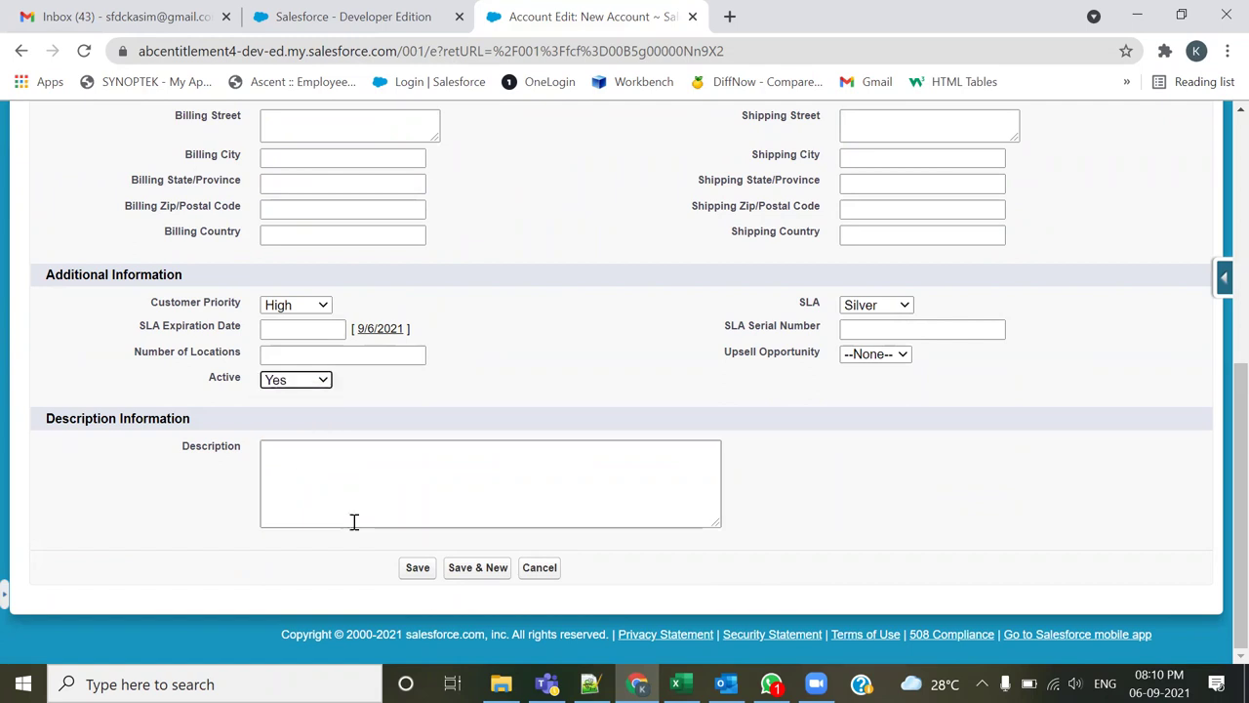
{"action": "left_click", "coordinate": [418, 567]}
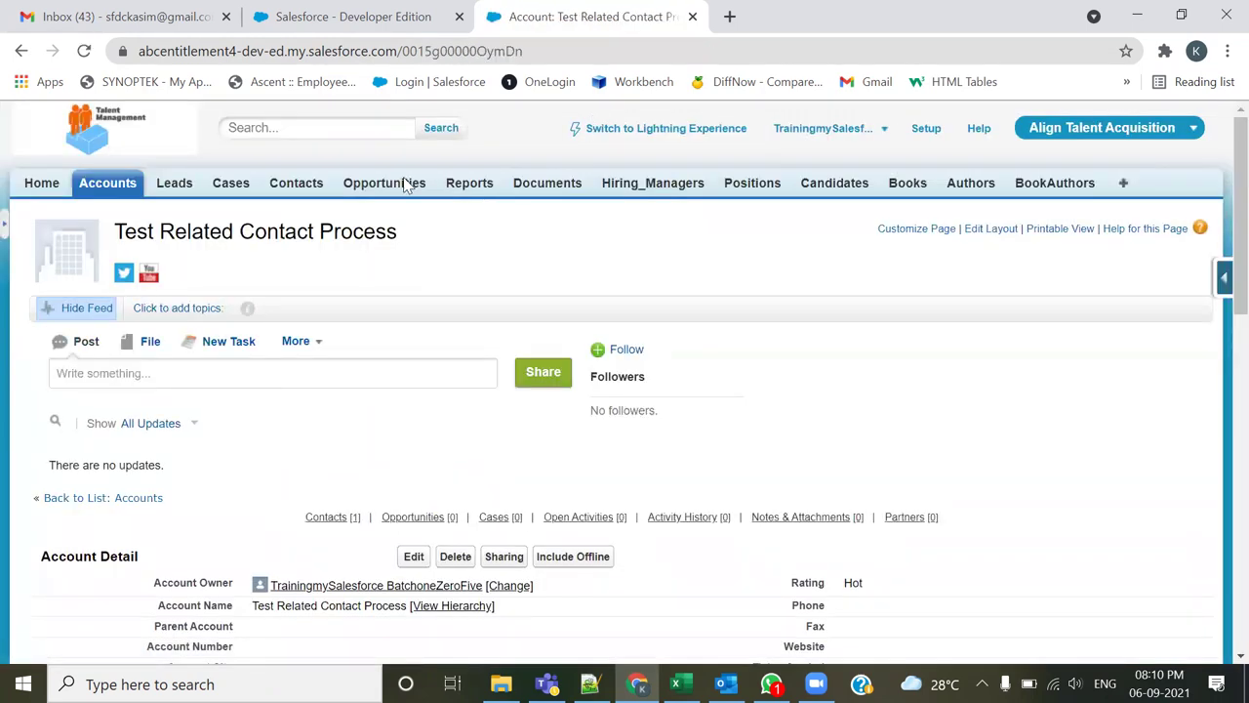
Step: Refresh the home page dashboard and check its charts for the newly saved account
{"action": "left_click", "coordinate": [353, 17]}
{"action": "left_click", "coordinate": [408, 232]}
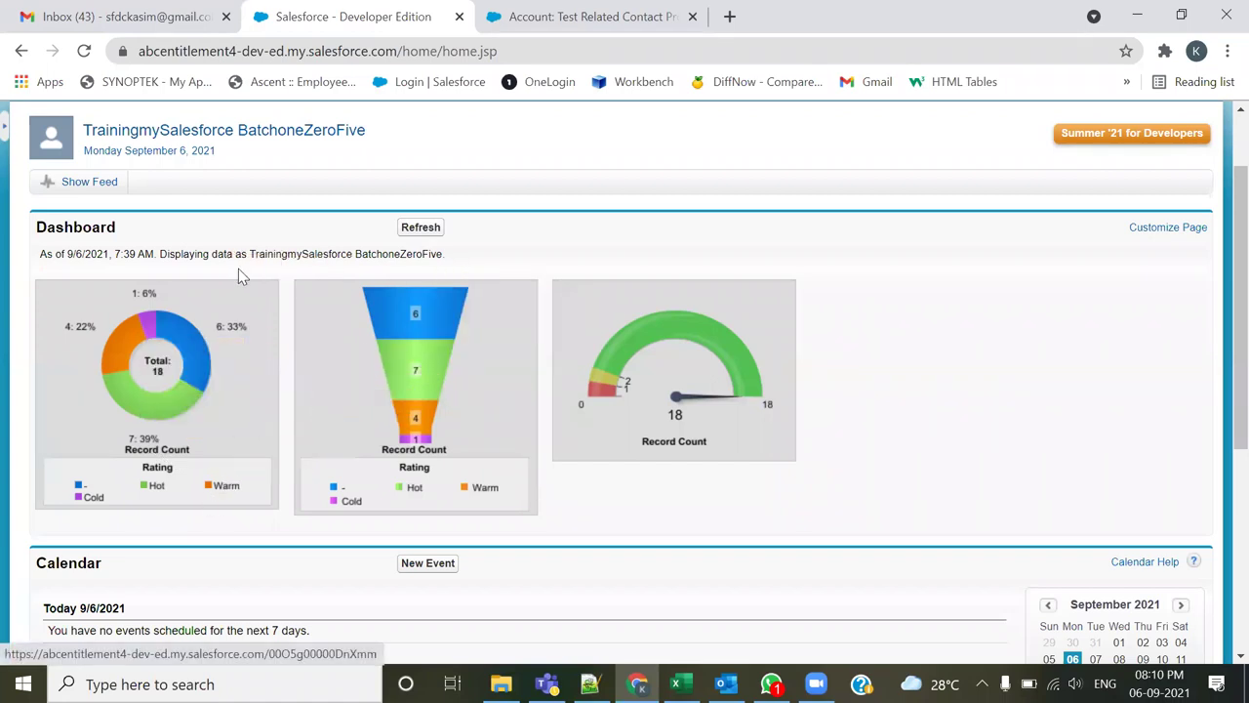
{"action": "scroll", "coordinate": [238, 268], "scroll_direction": "up", "scroll_amount": 2}
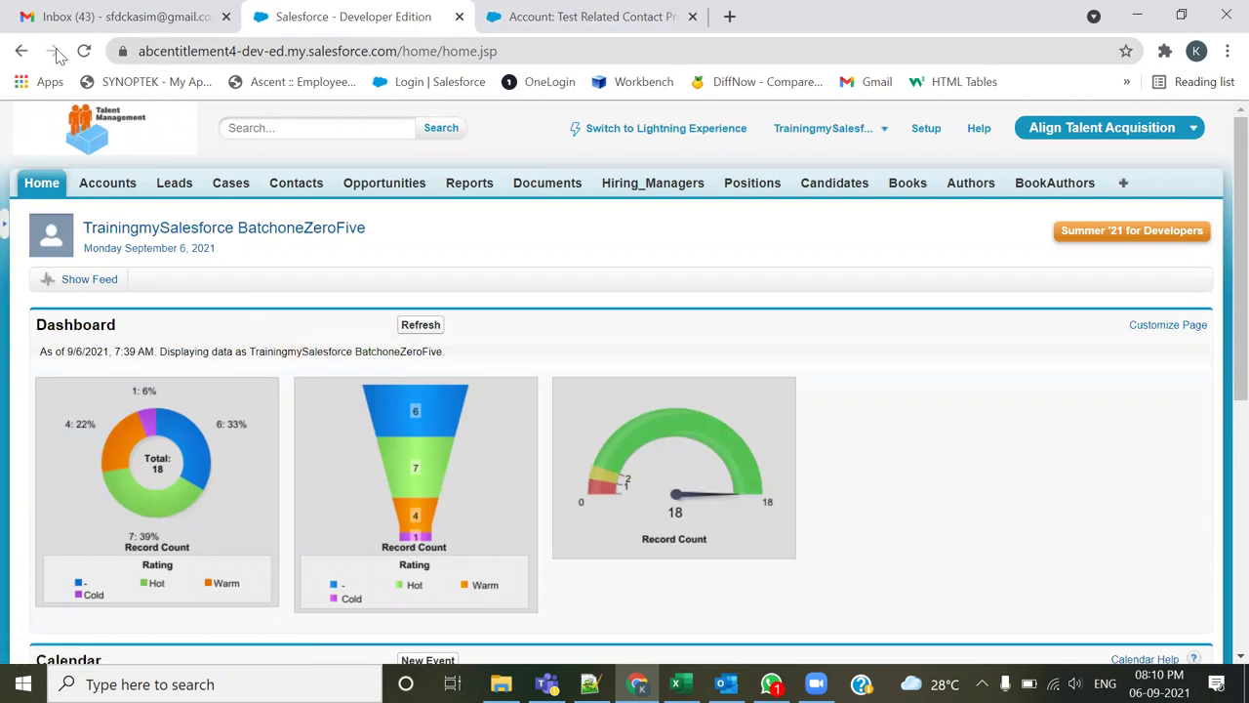
Step: Review the Test Related Contact Process account's details and open the All Accounts view
{"action": "left_click", "coordinate": [472, 17]}
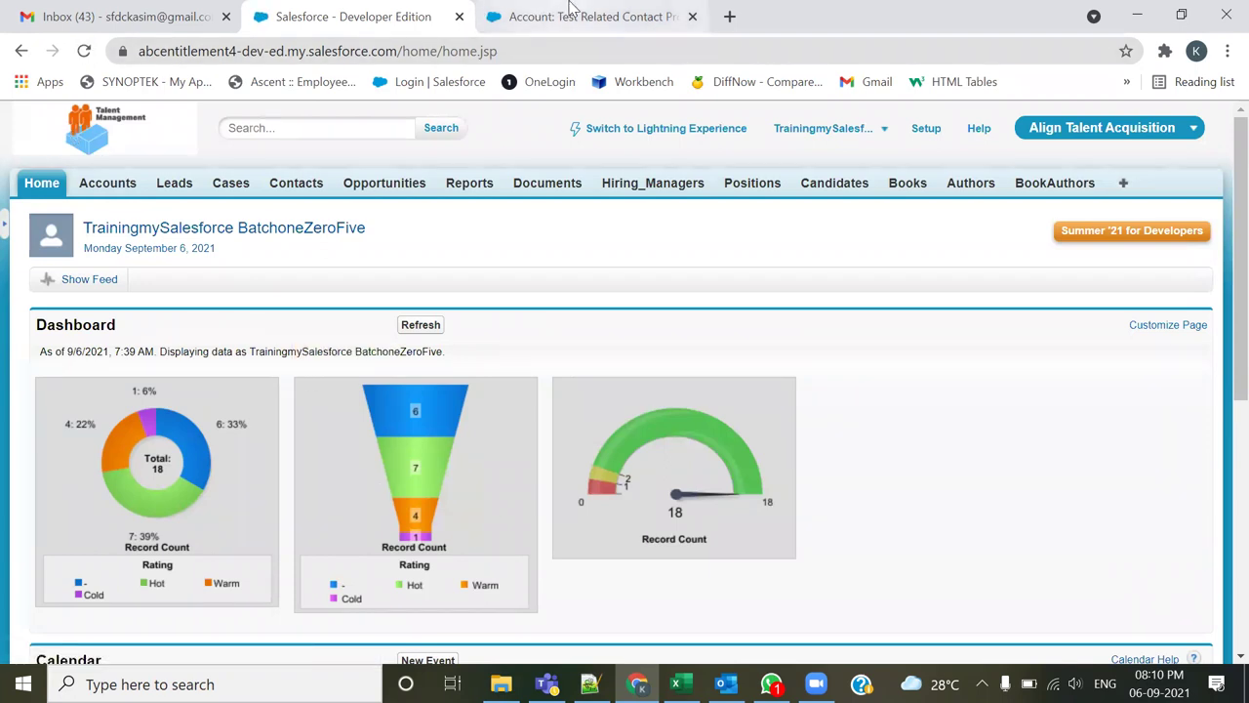
{"action": "scroll", "coordinate": [496, 437], "scroll_direction": "down", "scroll_amount": 2}
{"action": "scroll", "coordinate": [500, 439], "scroll_direction": "up", "scroll_amount": 2}
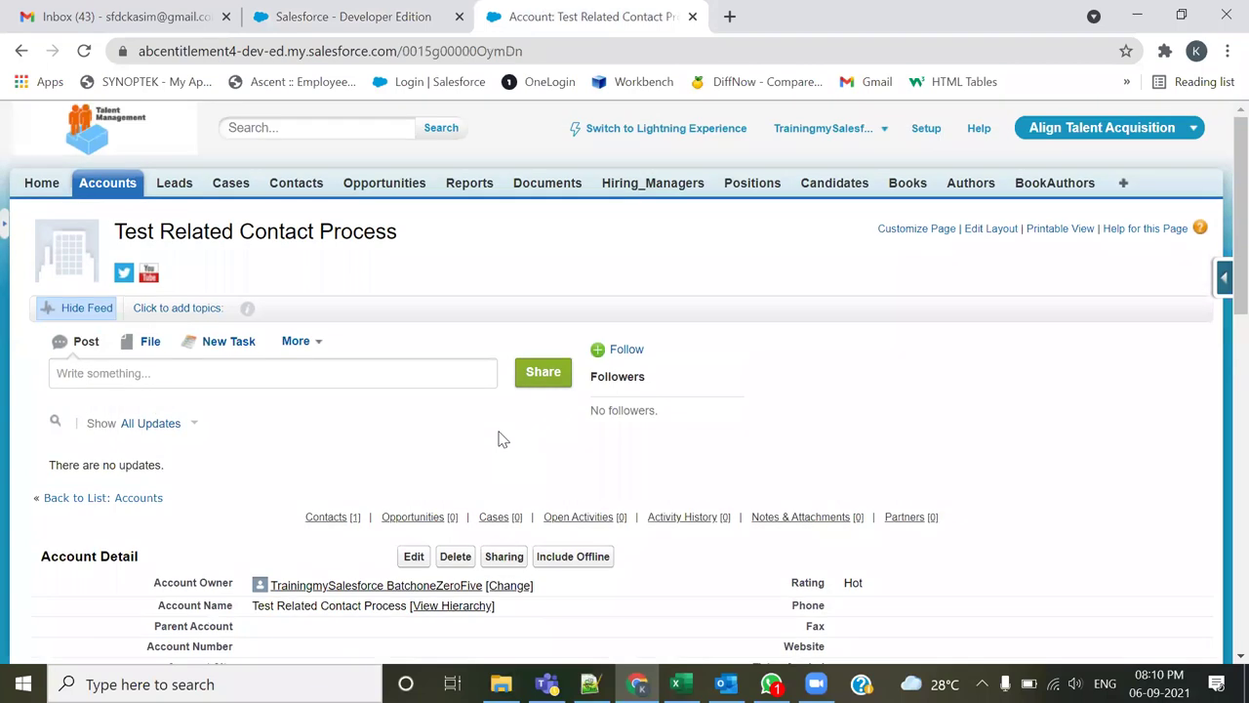
{"action": "scroll", "coordinate": [454, 435], "scroll_direction": "down", "scroll_amount": 3}
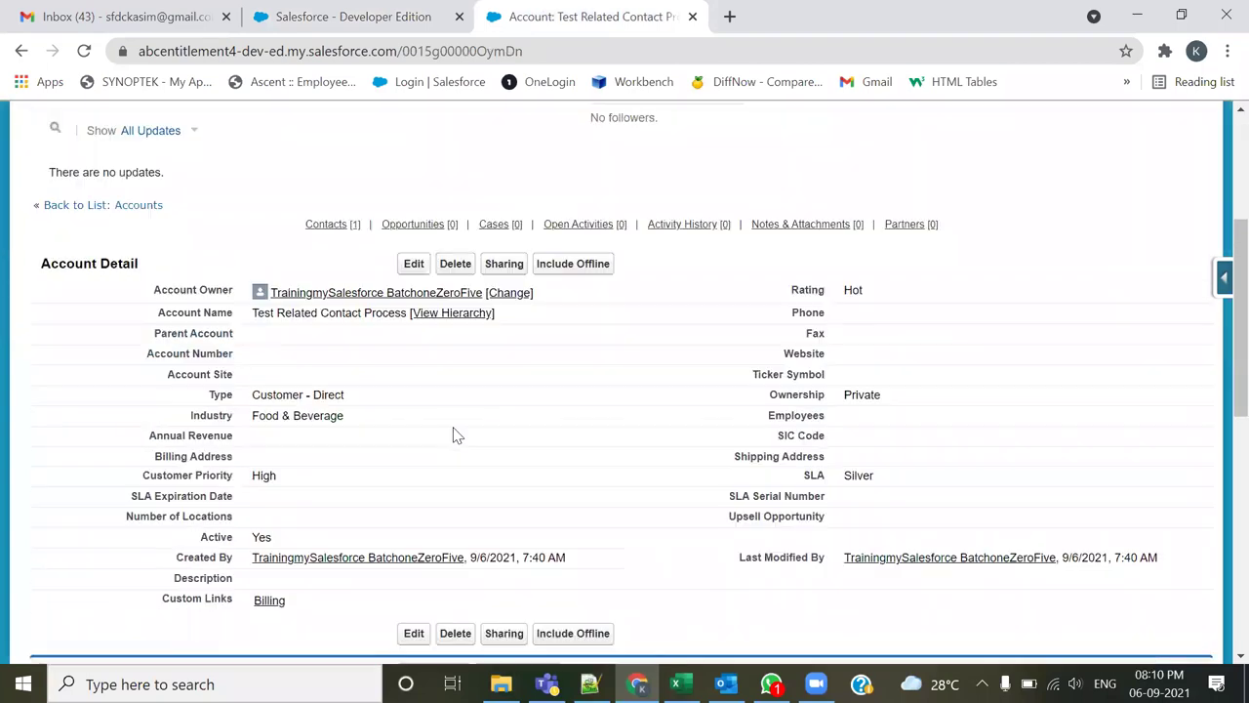
{"action": "scroll", "coordinate": [439, 293], "scroll_direction": "up", "scroll_amount": 1}
{"action": "scroll", "coordinate": [433, 281], "scroll_direction": "up", "scroll_amount": 3}
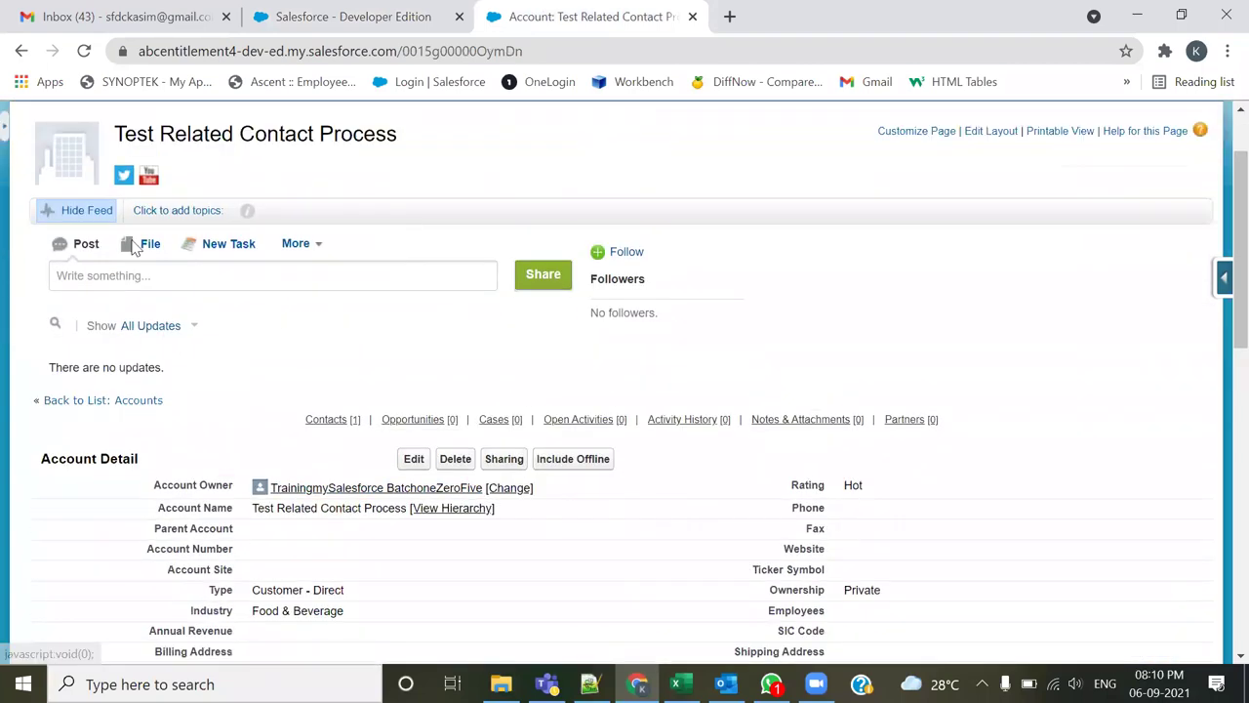
{"action": "left_click", "coordinate": [125, 192]}
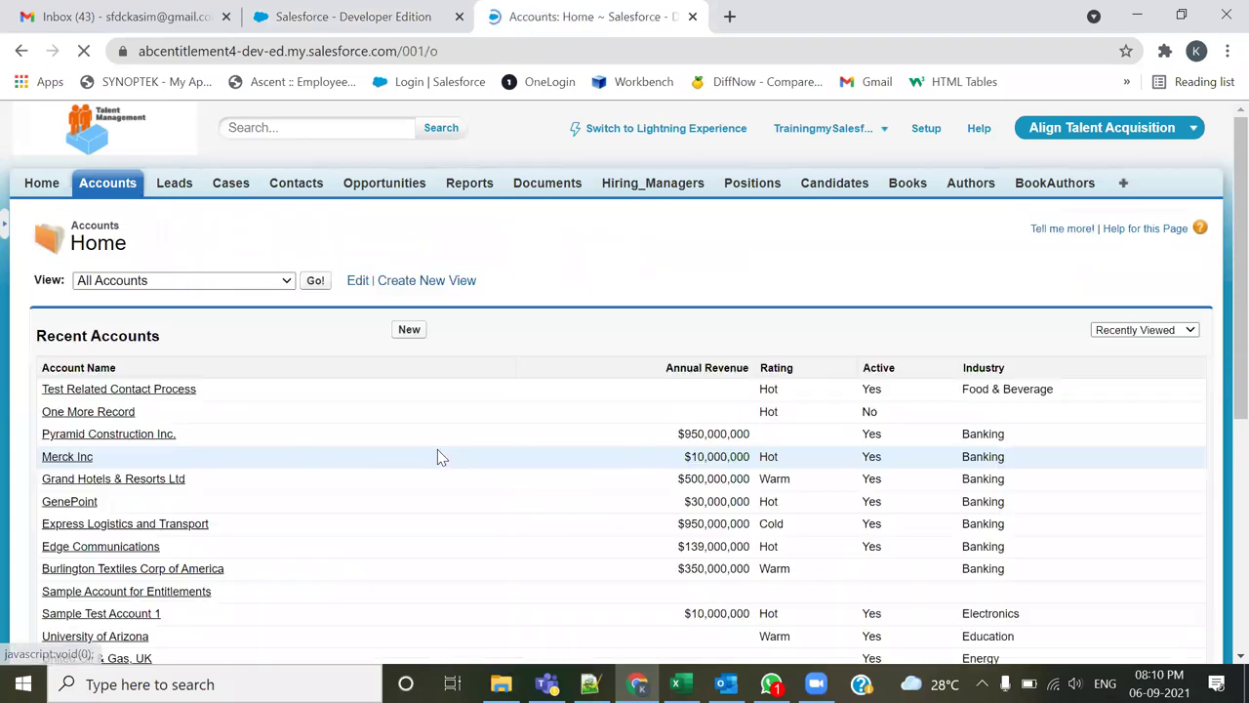
{"action": "left_click", "coordinate": [315, 283]}
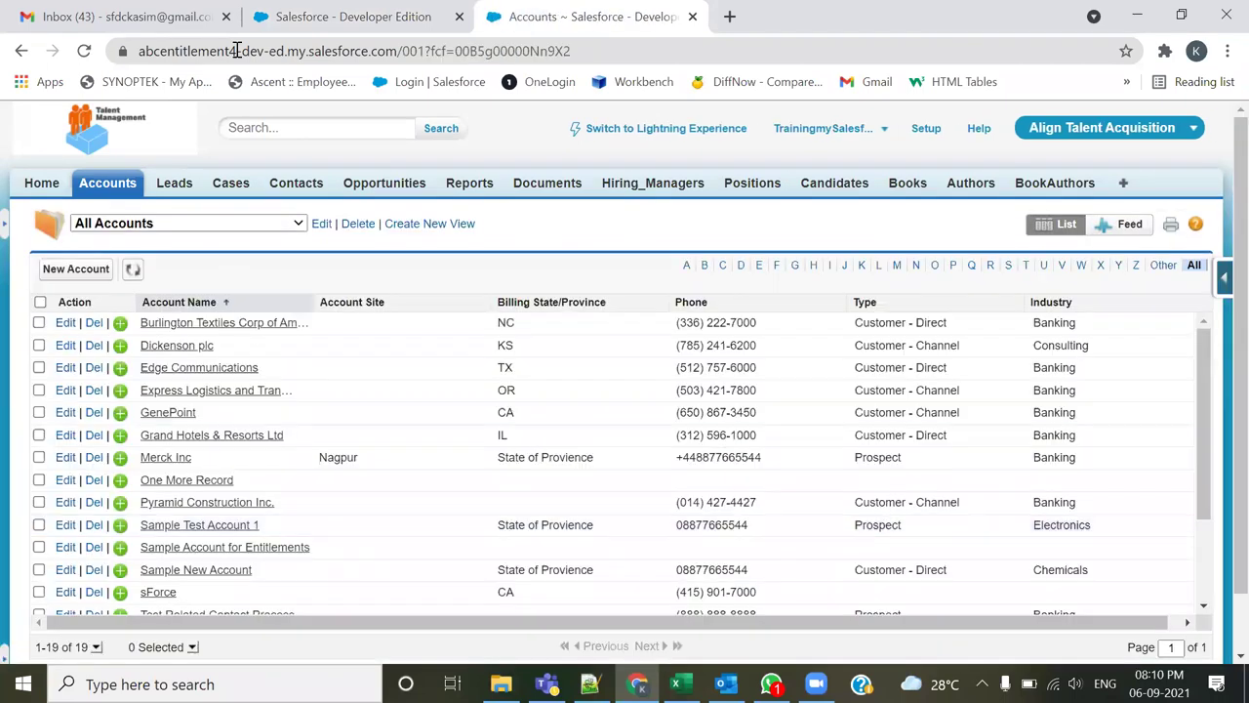
Step: Reload the home page, refresh its dashboard snapshot and compare it with the All Accounts list
{"action": "left_click", "coordinate": [322, 17]}
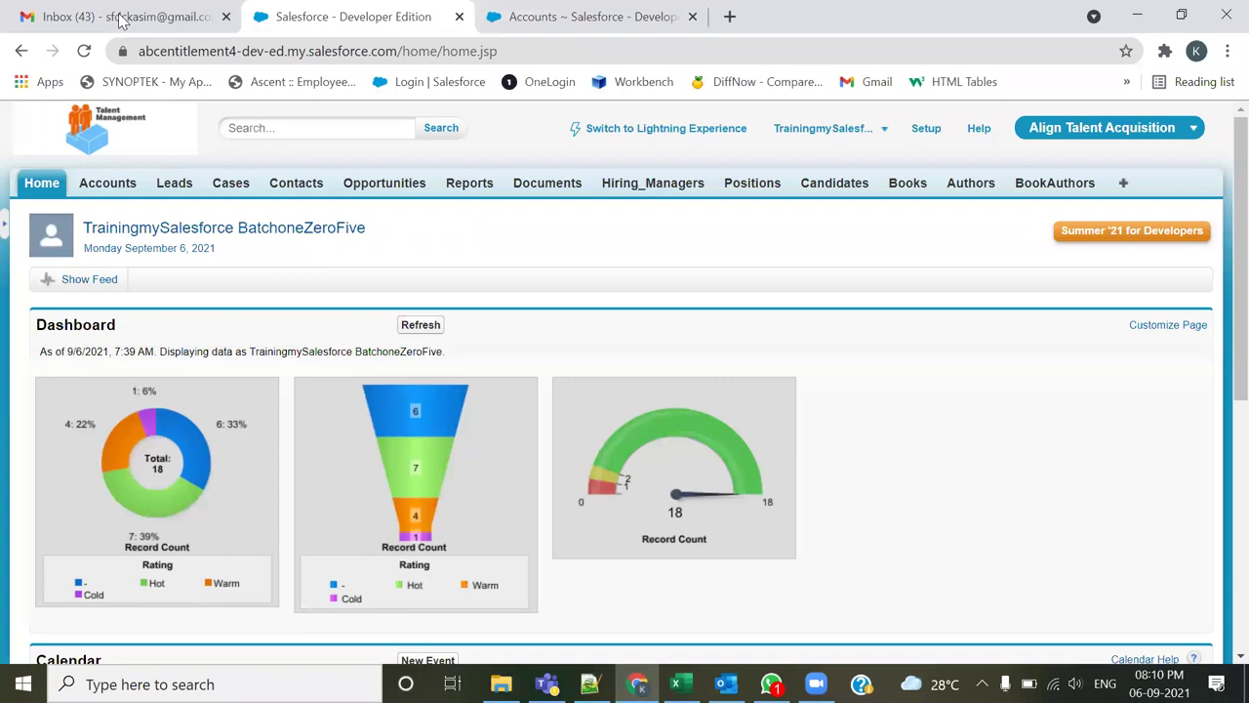
{"action": "left_click", "coordinate": [84, 51]}
{"action": "left_click", "coordinate": [423, 331]}
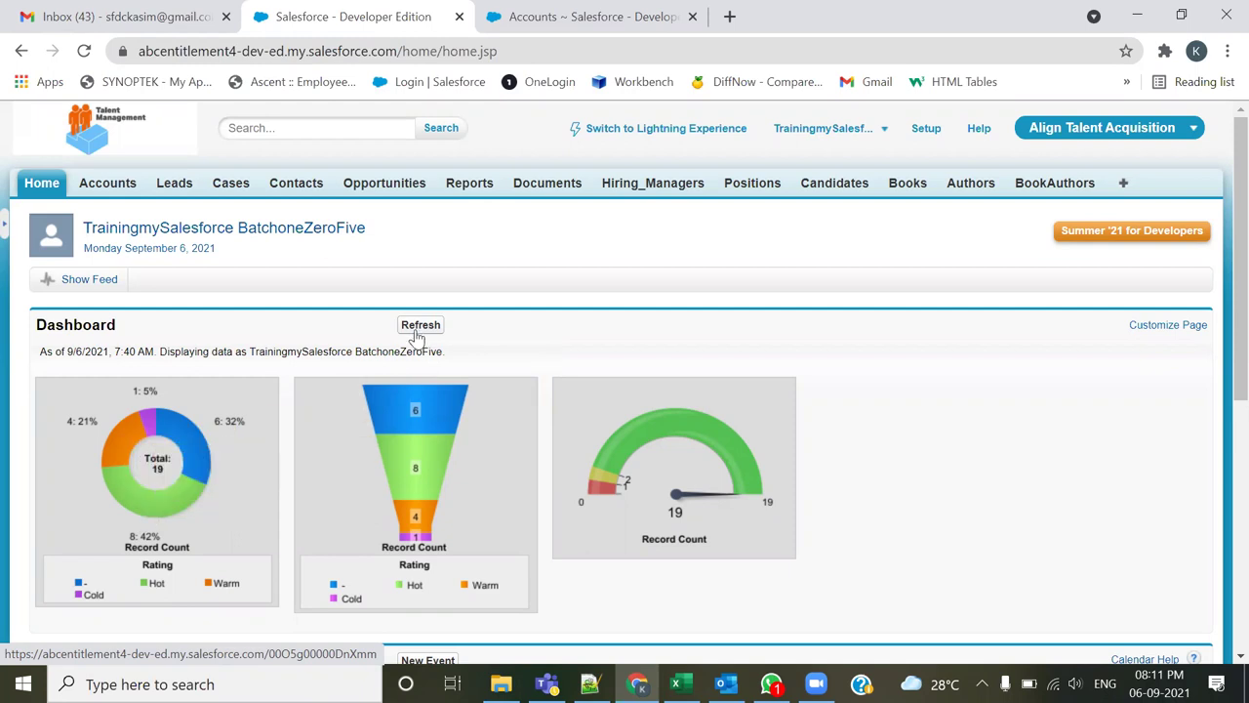
{"action": "left_click", "coordinate": [574, 15]}
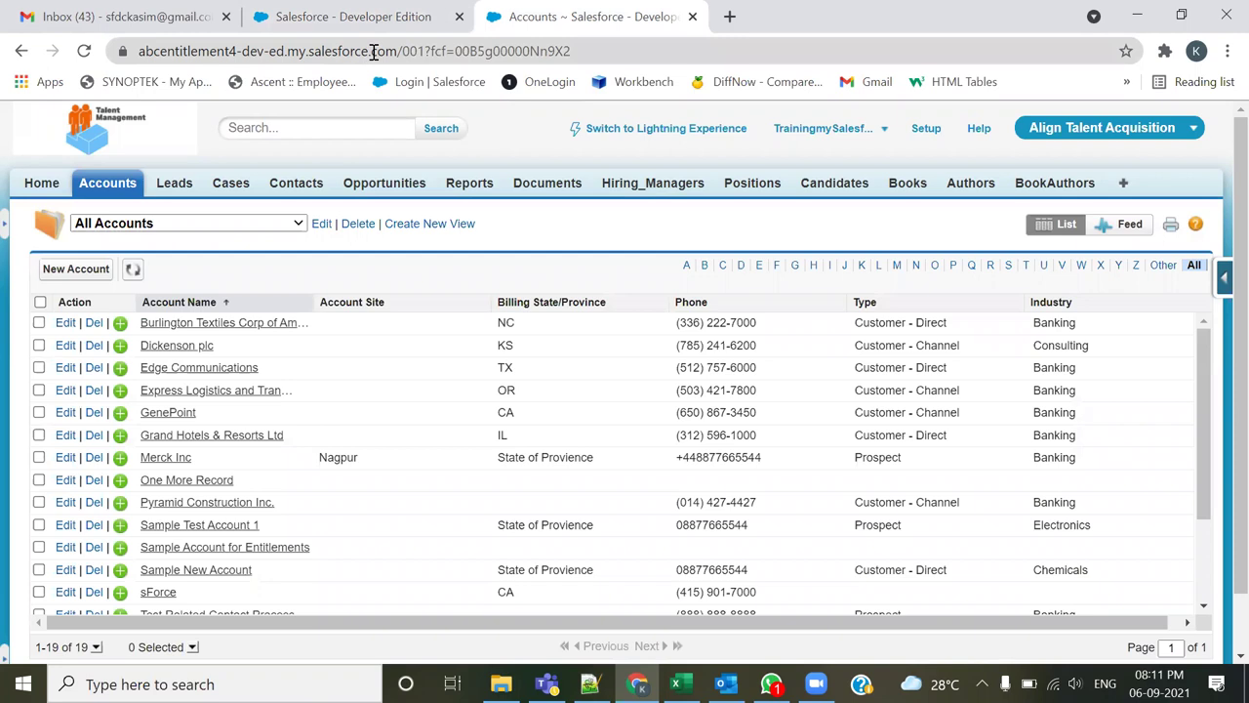
{"action": "left_click", "coordinate": [336, 18]}
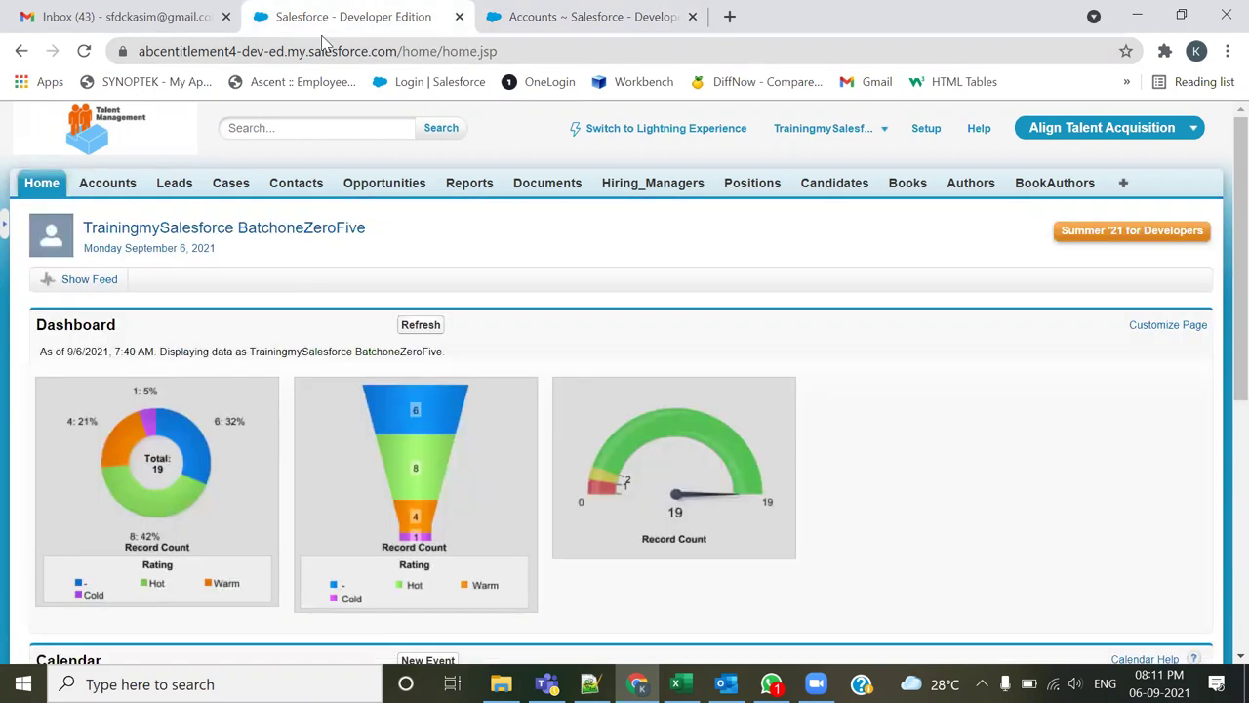
{"action": "left_click", "coordinate": [419, 332]}
{"action": "scroll", "coordinate": [833, 454], "scroll_direction": "down", "scroll_amount": 1}
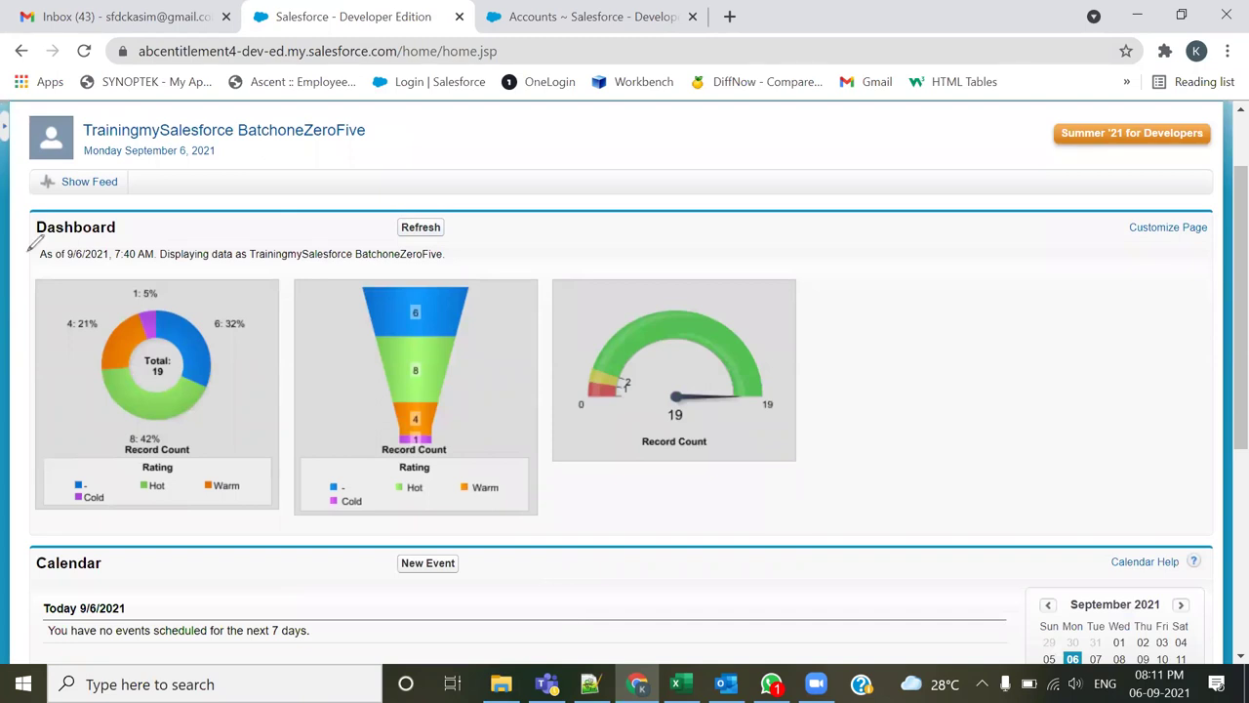
{"action": "mouse_move", "coordinate": [76, 541]}
{"action": "left_mouse_down"}
{"action": "mouse_move", "coordinate": [1205, 547]}
{"action": "mouse_move", "coordinate": [1218, 225]}
{"action": "mouse_move", "coordinate": [899, 207]}
{"action": "mouse_move", "coordinate": [26, 207]}
{"action": "mouse_move", "coordinate": [76, 537]}
{"action": "left_mouse_up"}
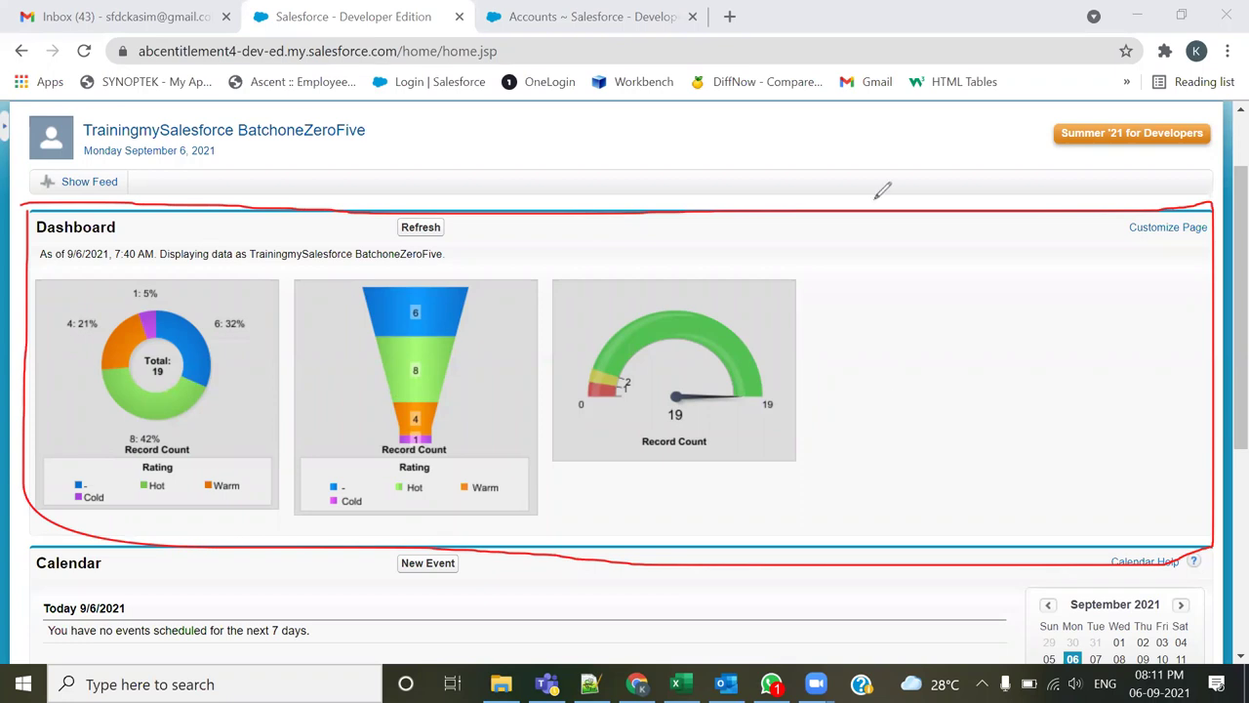
{"action": "key", "text": "Escape"}
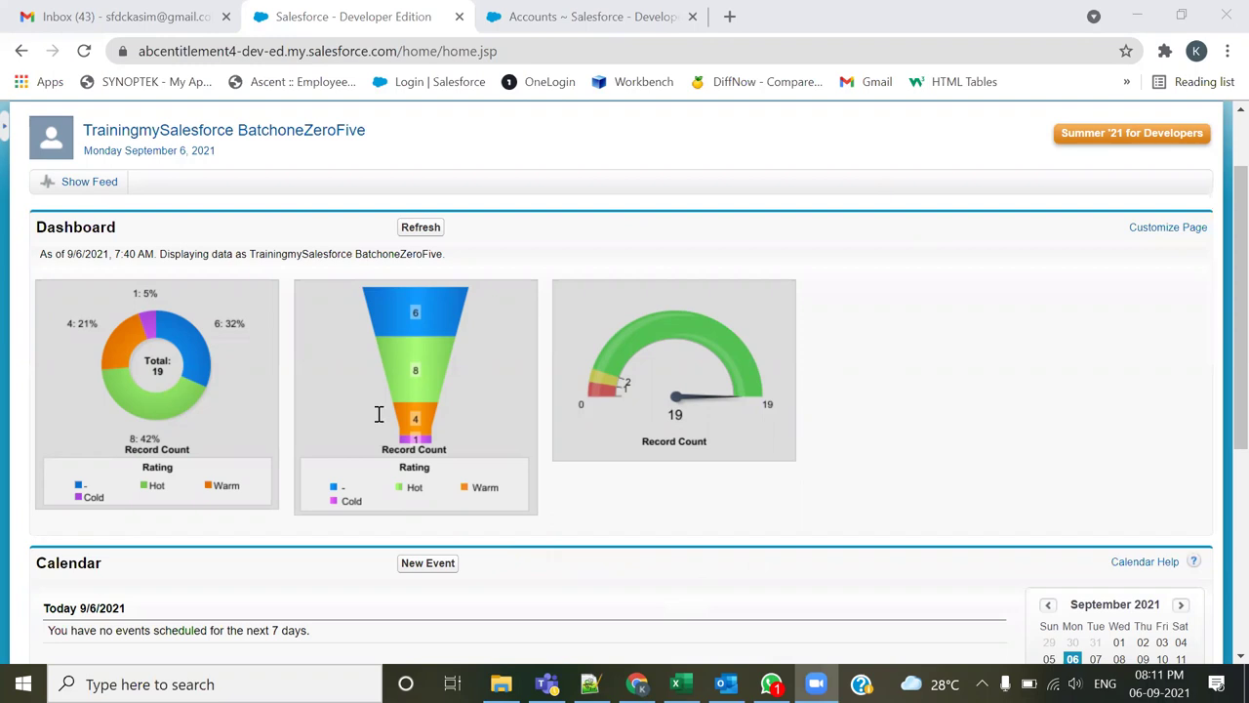
Step: Switch to Notepad++ and highlight the note about displaying only the first 3 dashboard components on the home page, then return to Salesforce
{"action": "key", "text": "alt+Tab"}
{"action": "left_click_drag", "start_coordinate": [117, 365], "coordinate": [648, 365]}
{"action": "left_click_drag", "start_coordinate": [765, 365], "coordinate": [945, 365]}
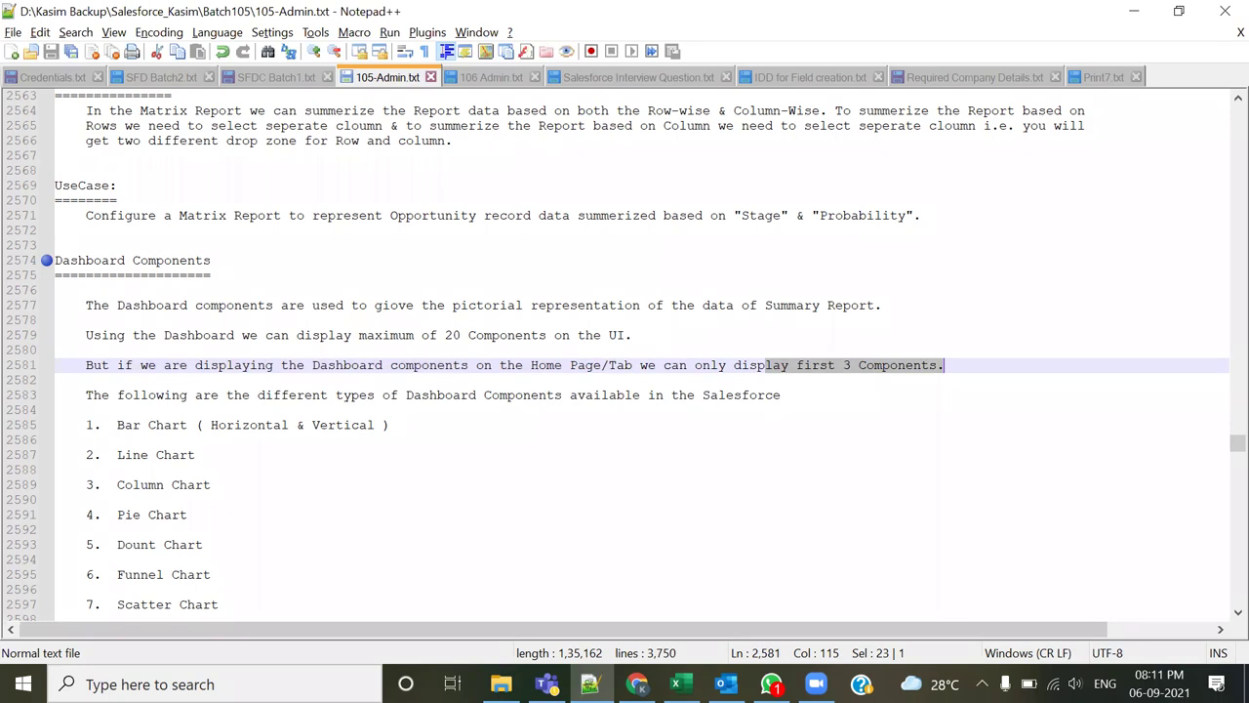
{"action": "key", "text": "alt+Tab"}
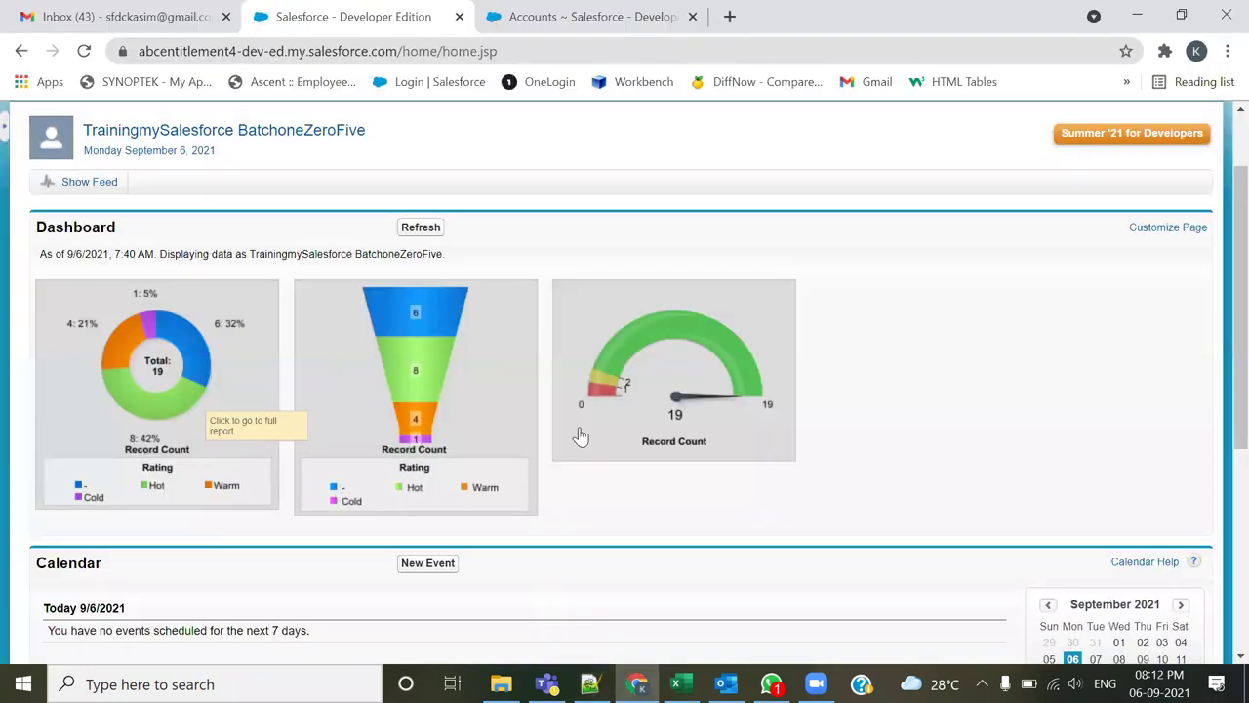
Step: Open the Reports & Dashboards page
{"action": "scroll", "coordinate": [580, 436], "scroll_direction": "up", "scroll_amount": 2}
{"action": "left_click", "coordinate": [469, 406]}
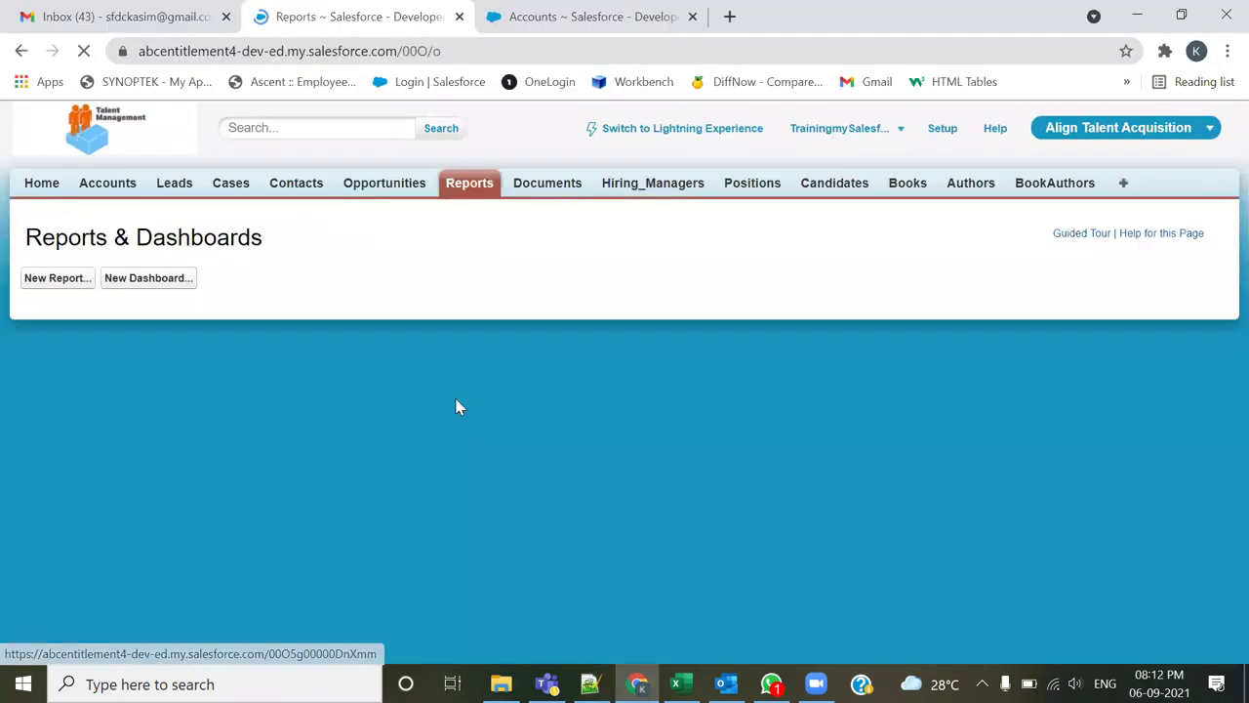
{"action": "left_click", "coordinate": [395, 237]}
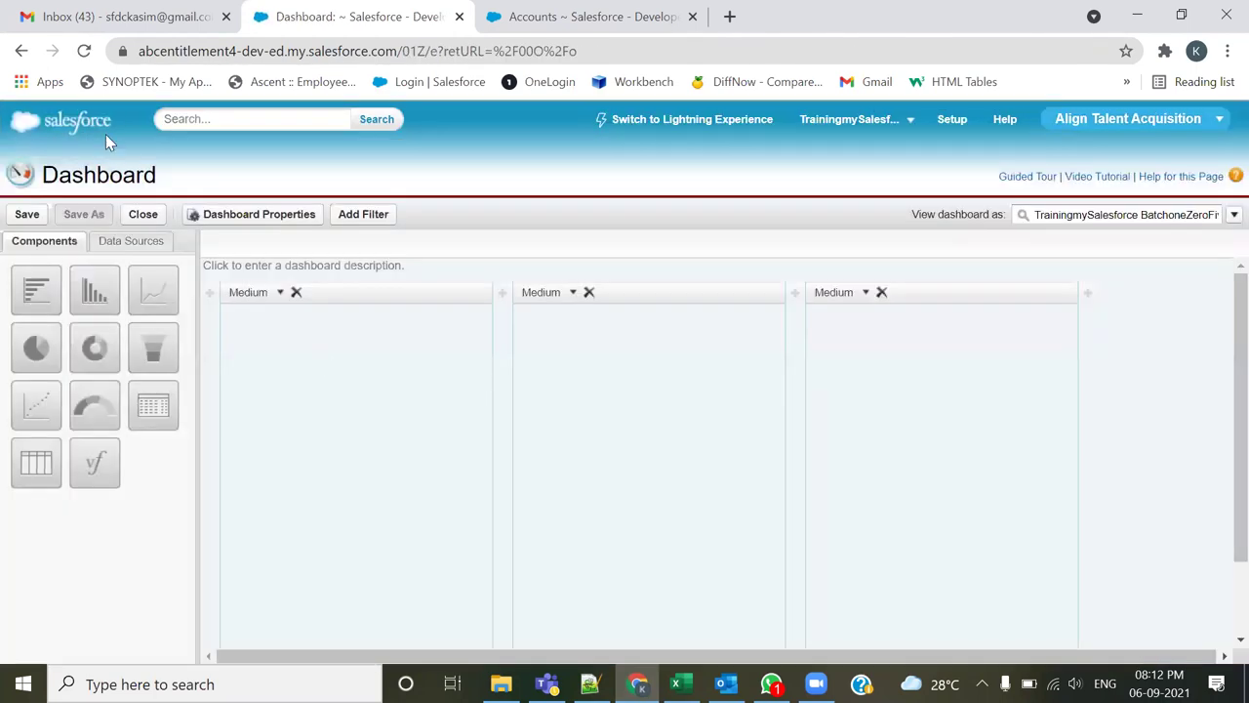
{"action": "left_click", "coordinate": [21, 51]}
{"action": "left_click", "coordinate": [140, 214]}
{"action": "left_click", "coordinate": [614, 421]}
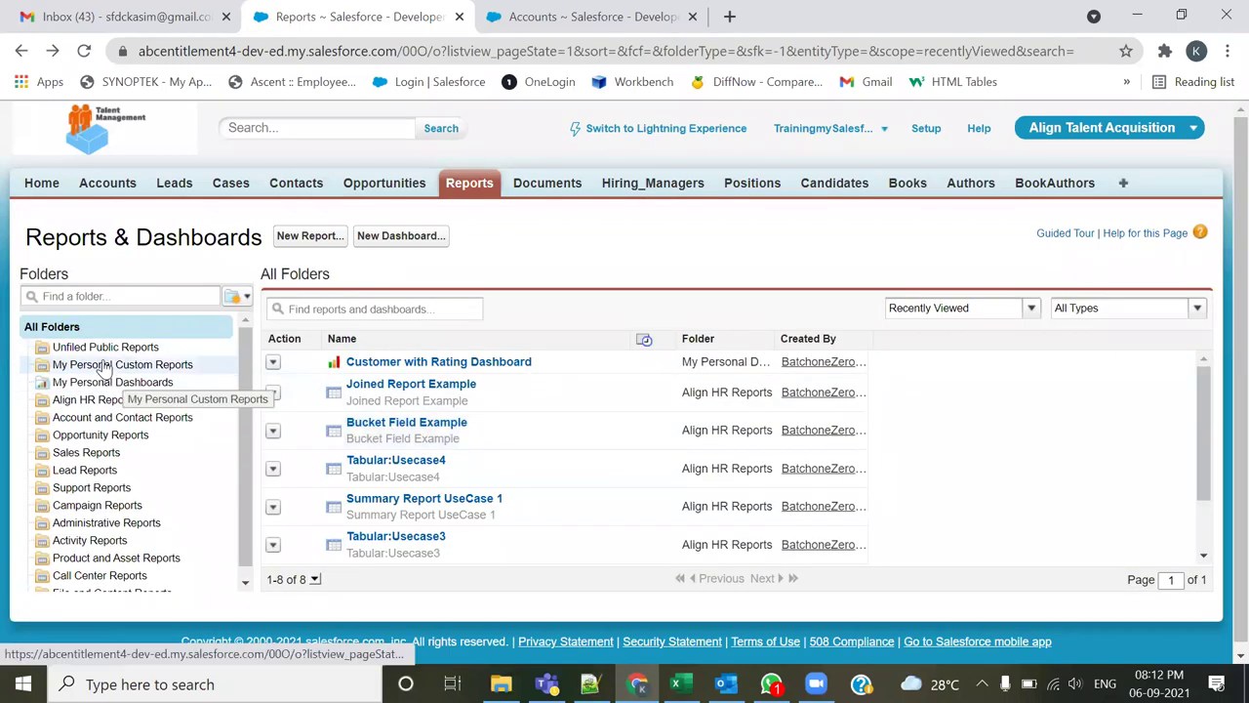
Step: Open the Customer with Rating Dashboard from the My Personal Dashboards folder for editing
{"action": "left_click", "coordinate": [95, 386]}
{"action": "left_click", "coordinate": [454, 362]}
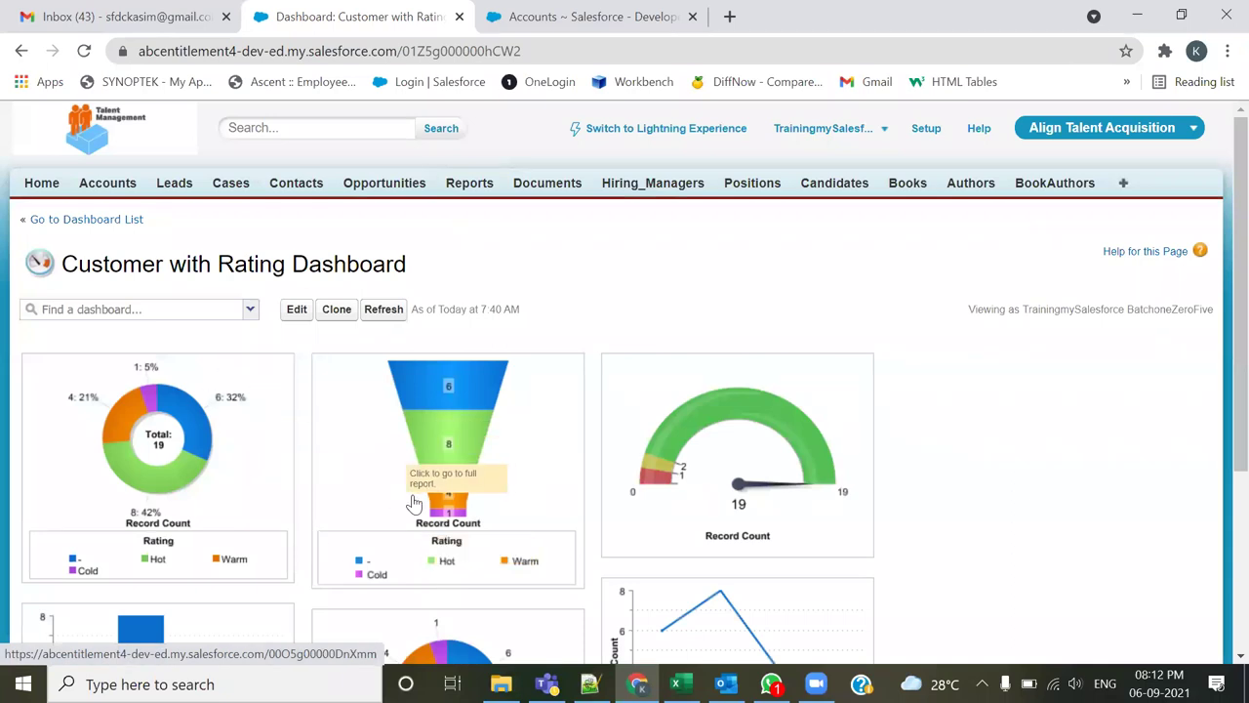
{"action": "left_click", "coordinate": [295, 310]}
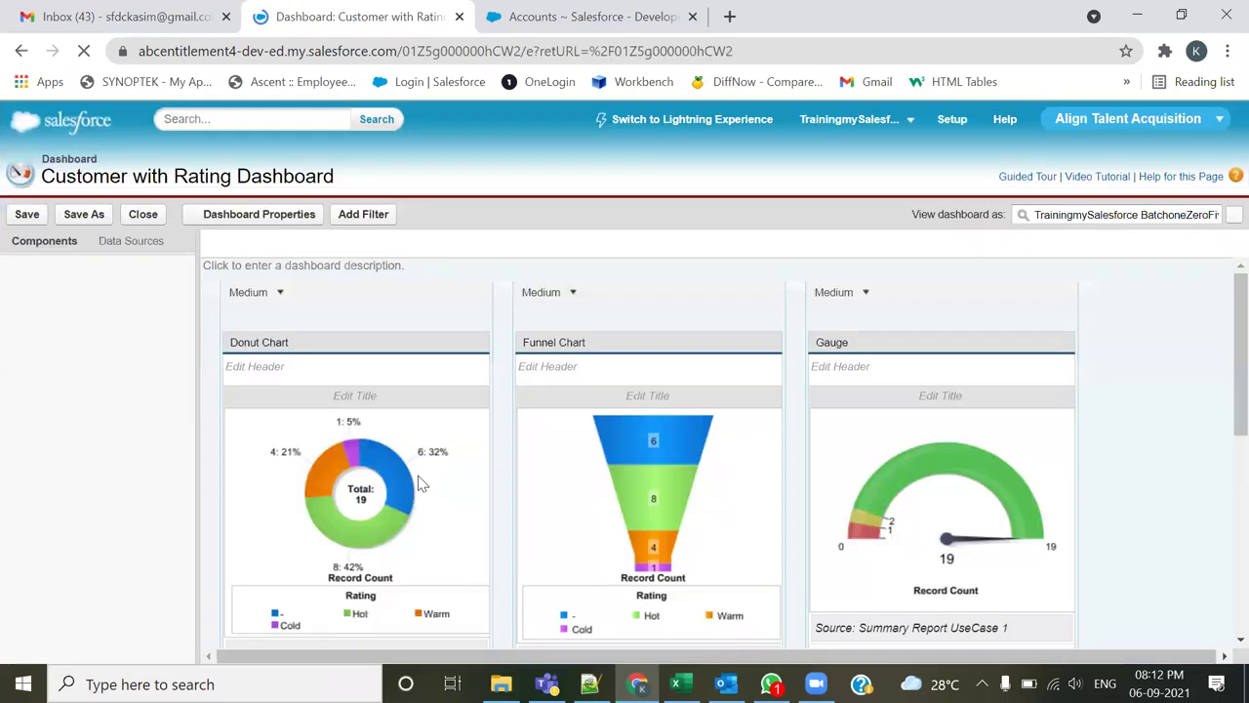
Step: Remove the Gauge component from the dashboard's third column and save the dashboard
{"action": "scroll", "coordinate": [683, 493], "scroll_direction": "down", "scroll_amount": 2}
{"action": "scroll", "coordinate": [786, 427], "scroll_direction": "up", "scroll_amount": 2}
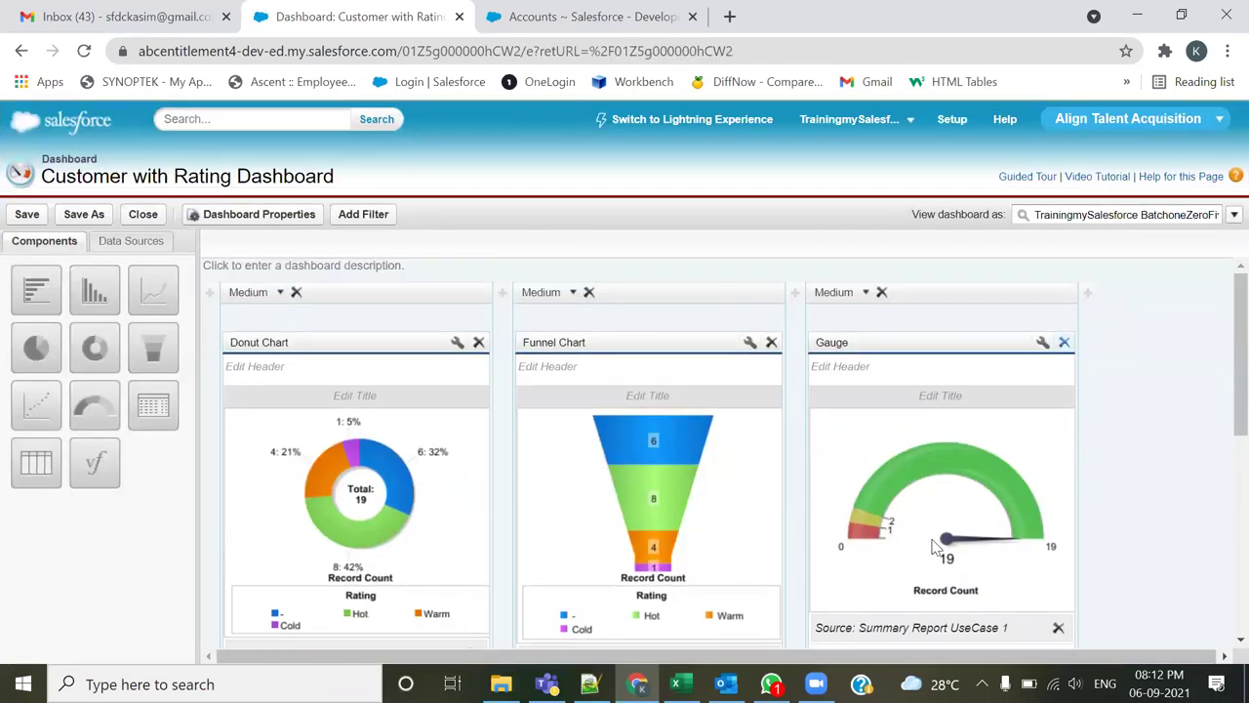
{"action": "left_click", "coordinate": [1063, 336]}
{"action": "left_click", "coordinate": [571, 417]}
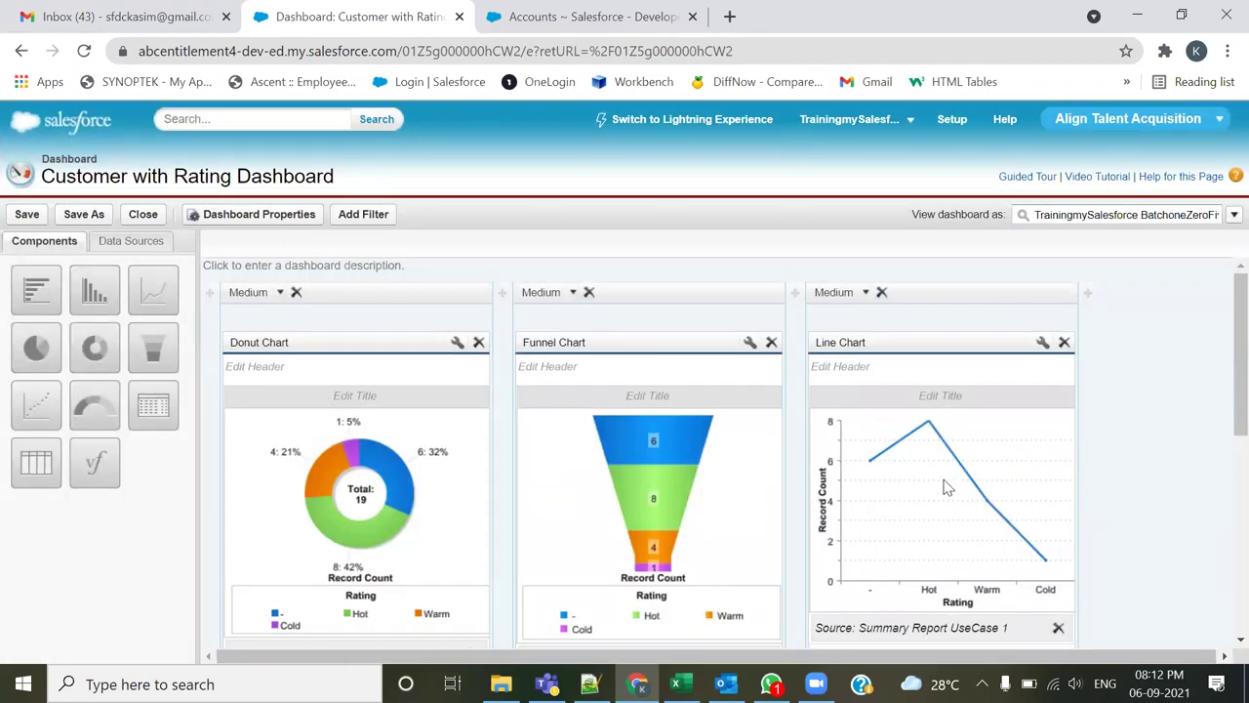
{"action": "left_click", "coordinate": [41, 215]}
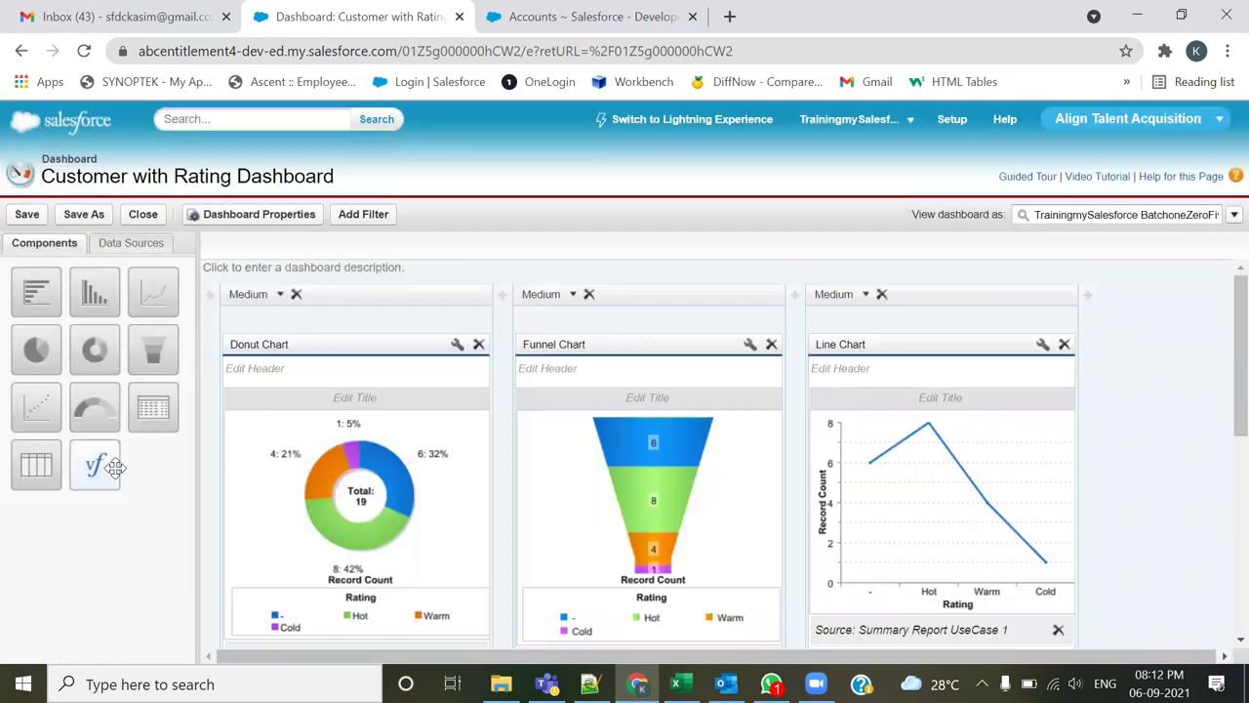
Step: Save the Customer with Rating Dashboard, then open the Home page in the other Salesforce tab to check its dashboard snapshot
{"action": "left_click", "coordinate": [26, 215]}
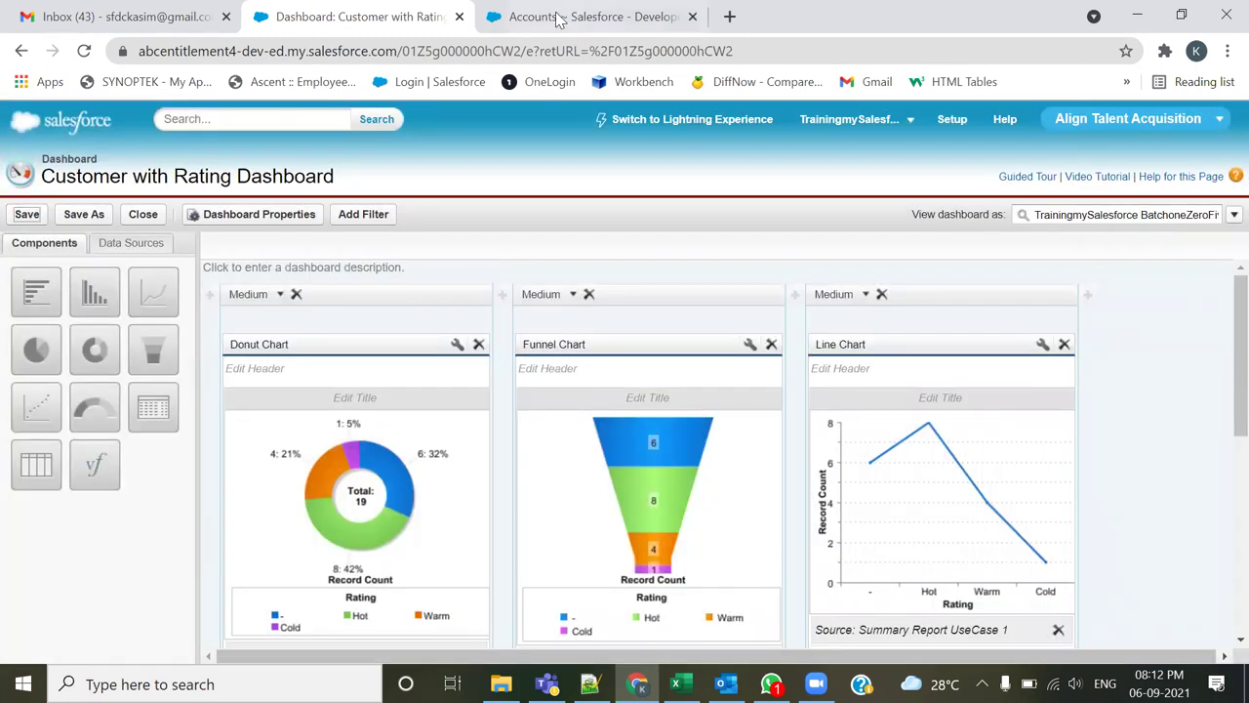
{"action": "key", "text": "ctrl+Tab"}
{"action": "left_click", "coordinate": [33, 188]}
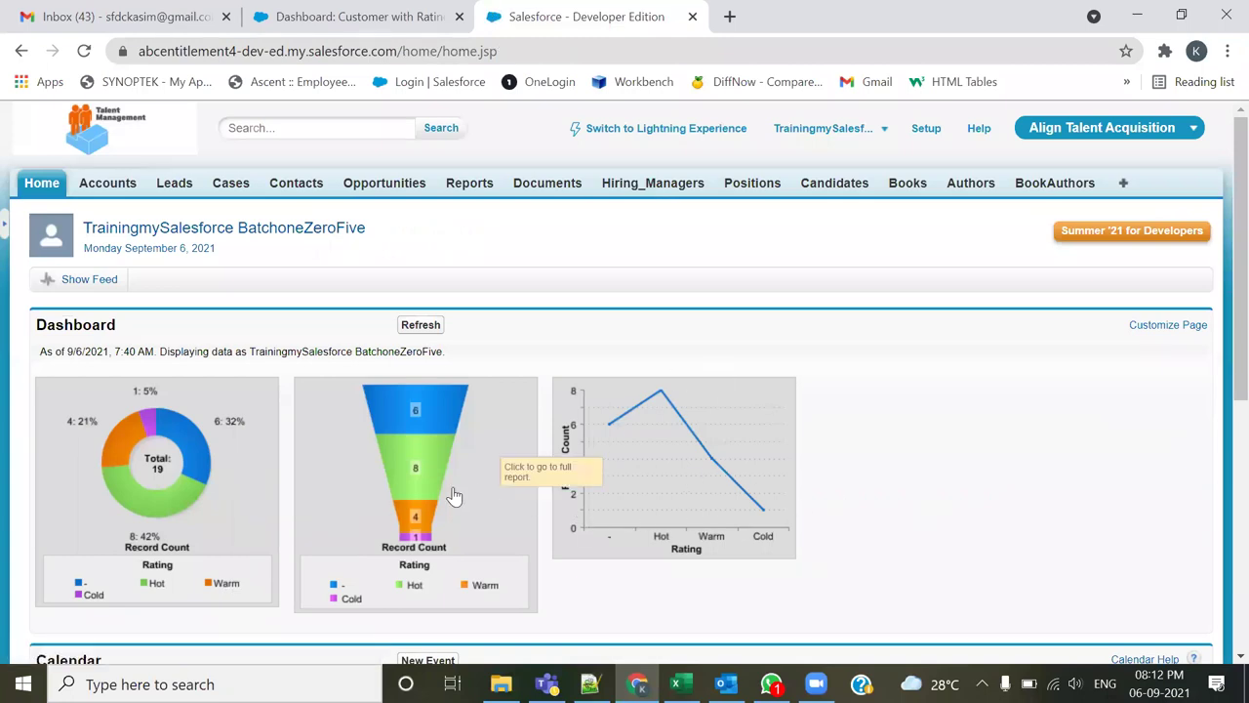
Step: Compare the component columns in the dashboard editor with the components in the home page's dashboard snapshot
{"action": "left_click", "coordinate": [356, 16]}
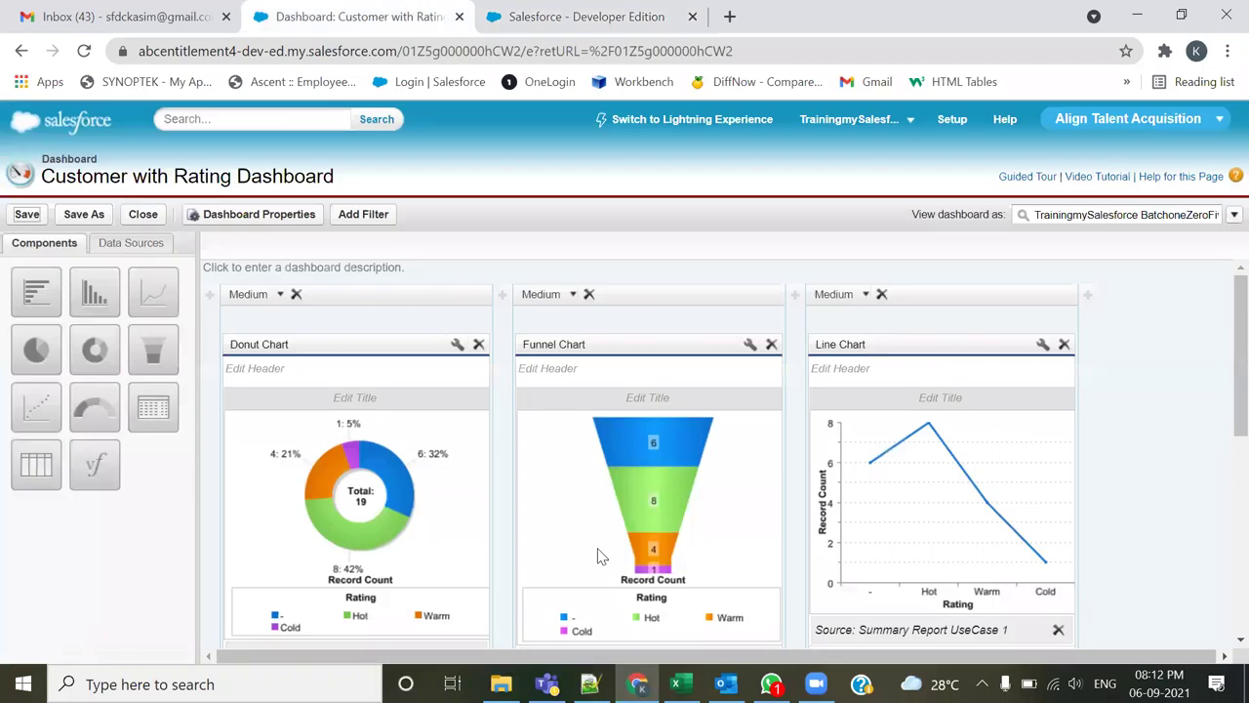
{"action": "scroll", "coordinate": [328, 462], "scroll_direction": "down", "scroll_amount": 2}
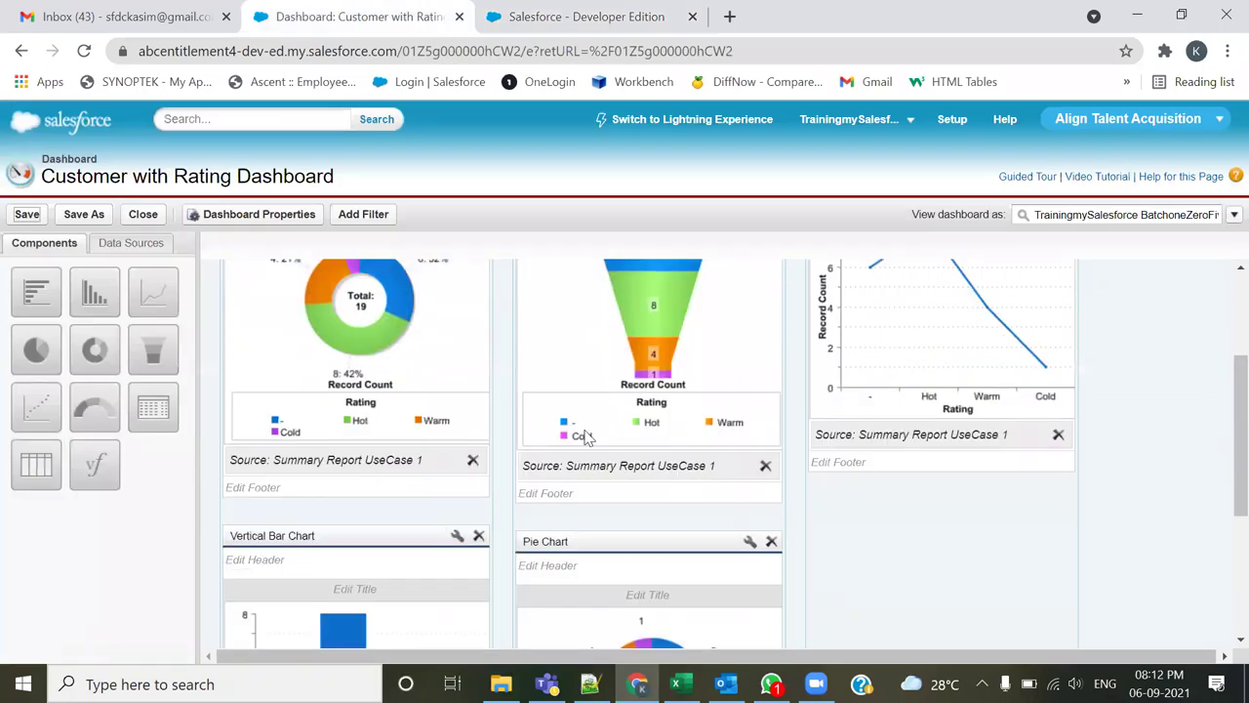
{"action": "scroll", "coordinate": [579, 439], "scroll_direction": "up", "scroll_amount": 2}
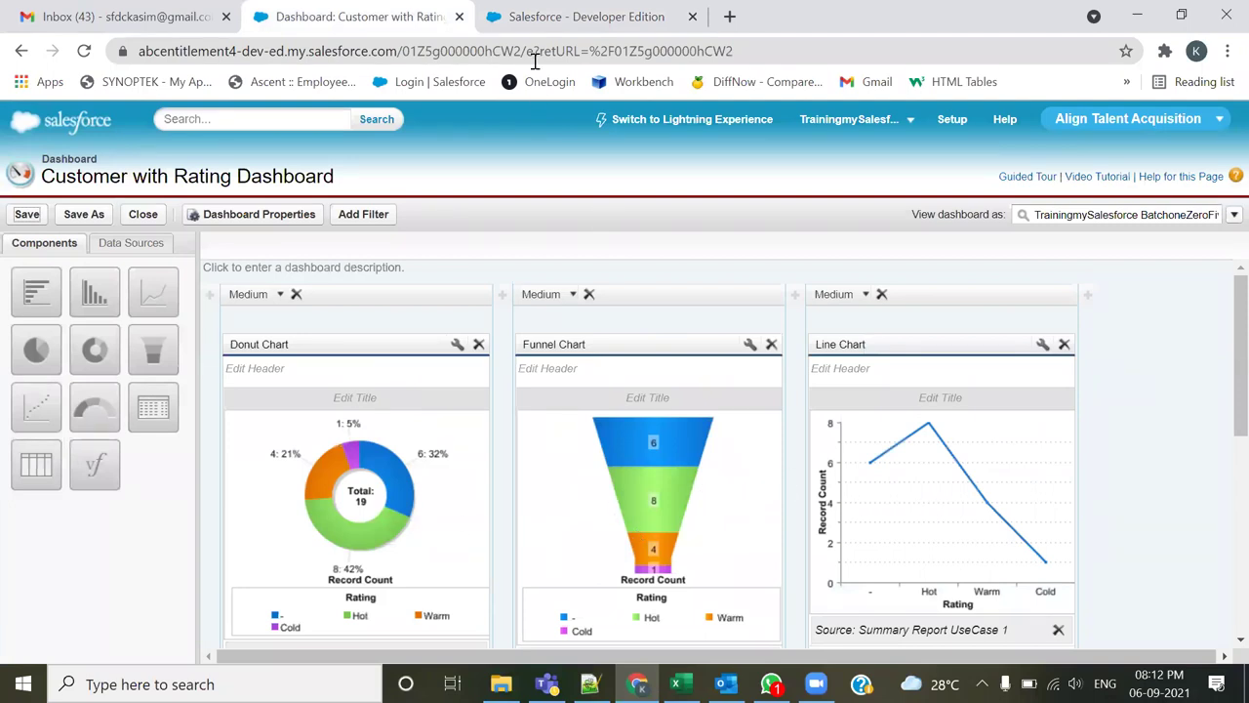
{"action": "left_click", "coordinate": [557, 13]}
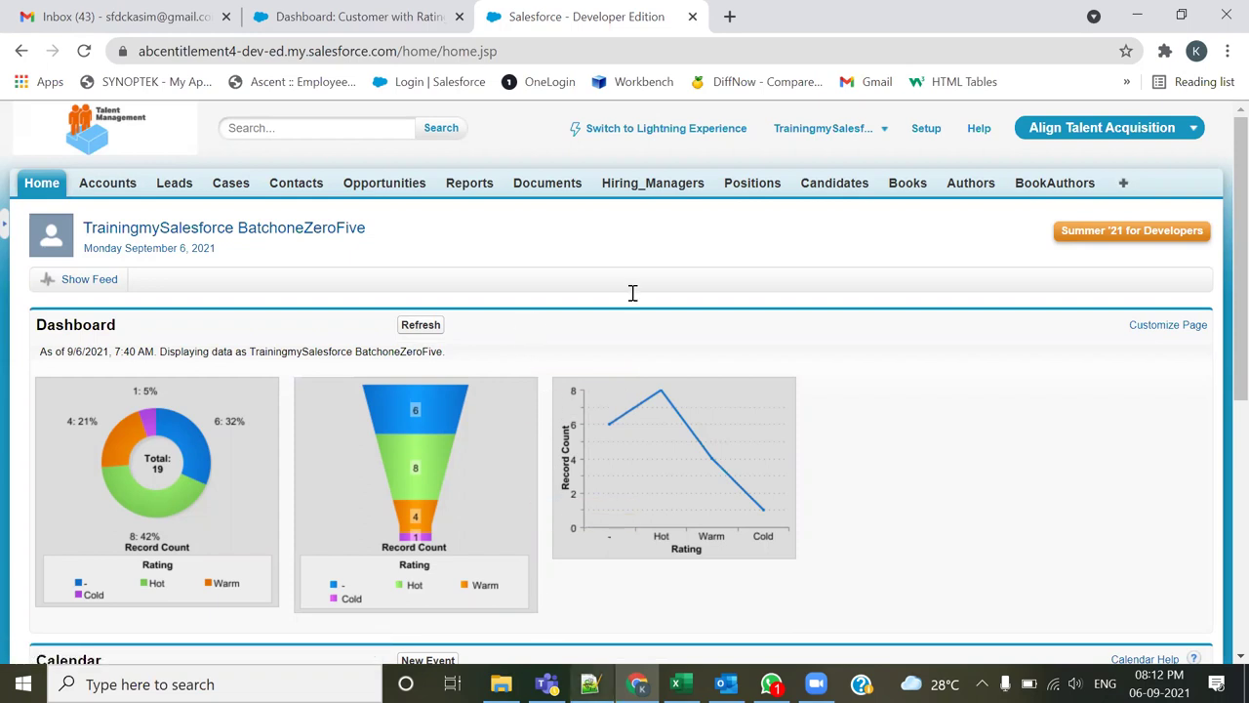
Step: Switch to Notepad++ and bookmark the Security Features heading in the 105-Admin.txt notes
{"action": "key", "text": "alt+Tab"}
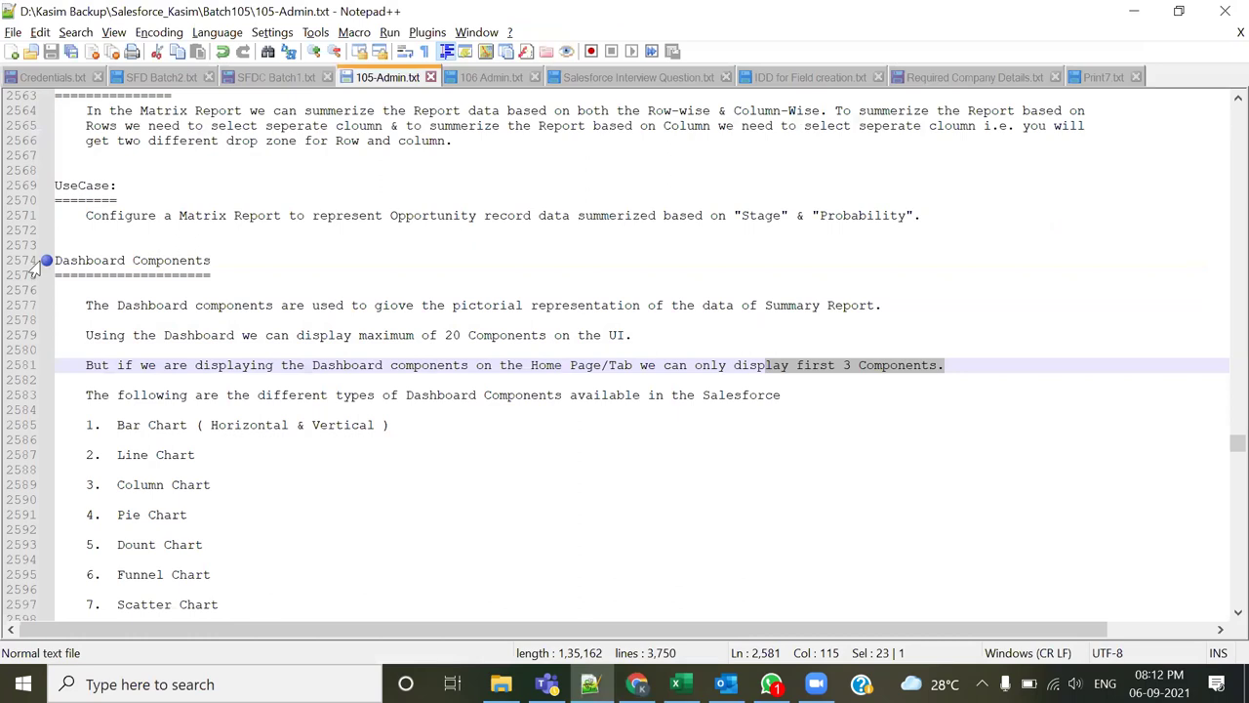
{"action": "scroll", "coordinate": [245, 390], "scroll_direction": "down", "scroll_amount": 17}
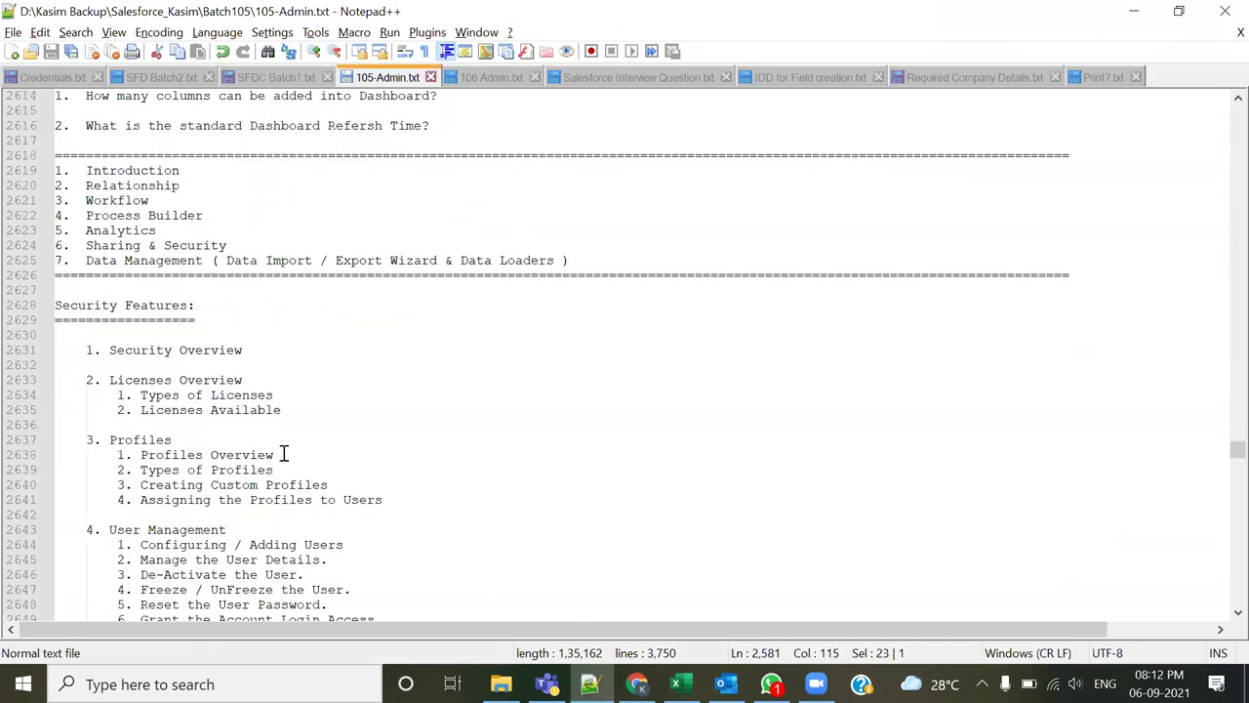
{"action": "left_click", "coordinate": [41, 307]}
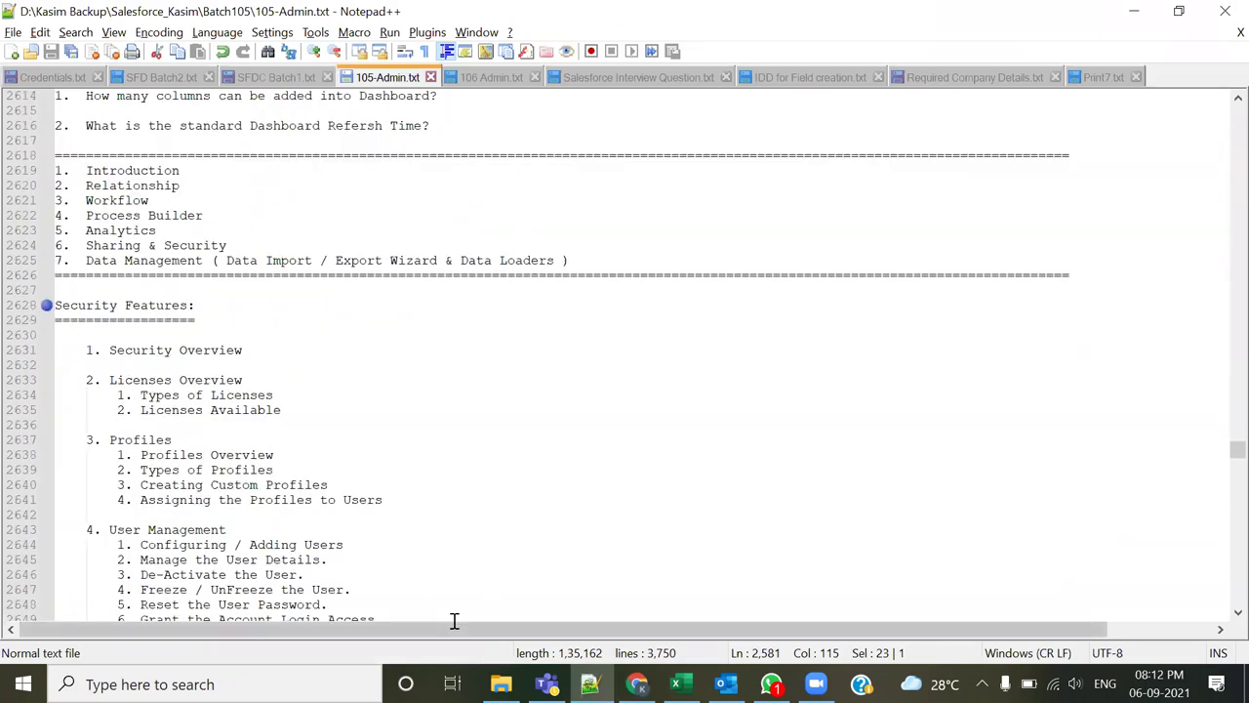